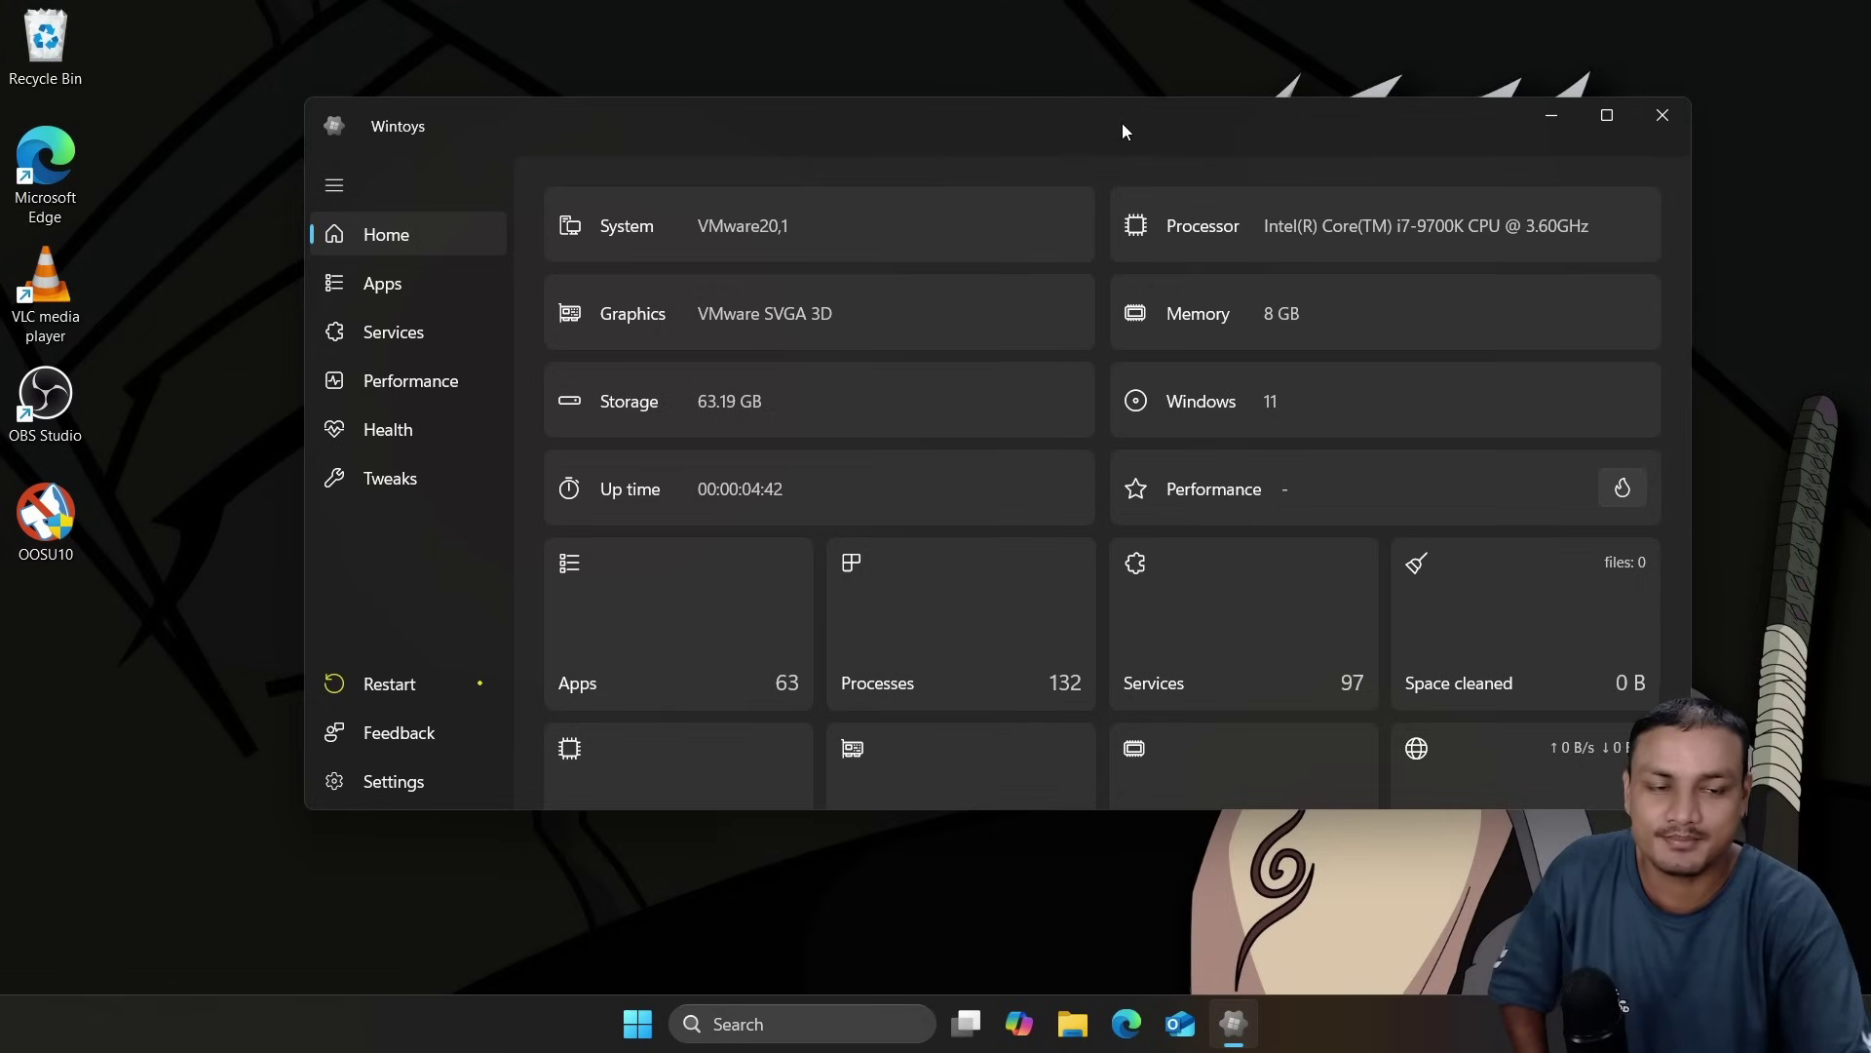
- Maximize the Wintoys window showing the Home system-information dashboard
drag(1121, 122, 1103, 0)
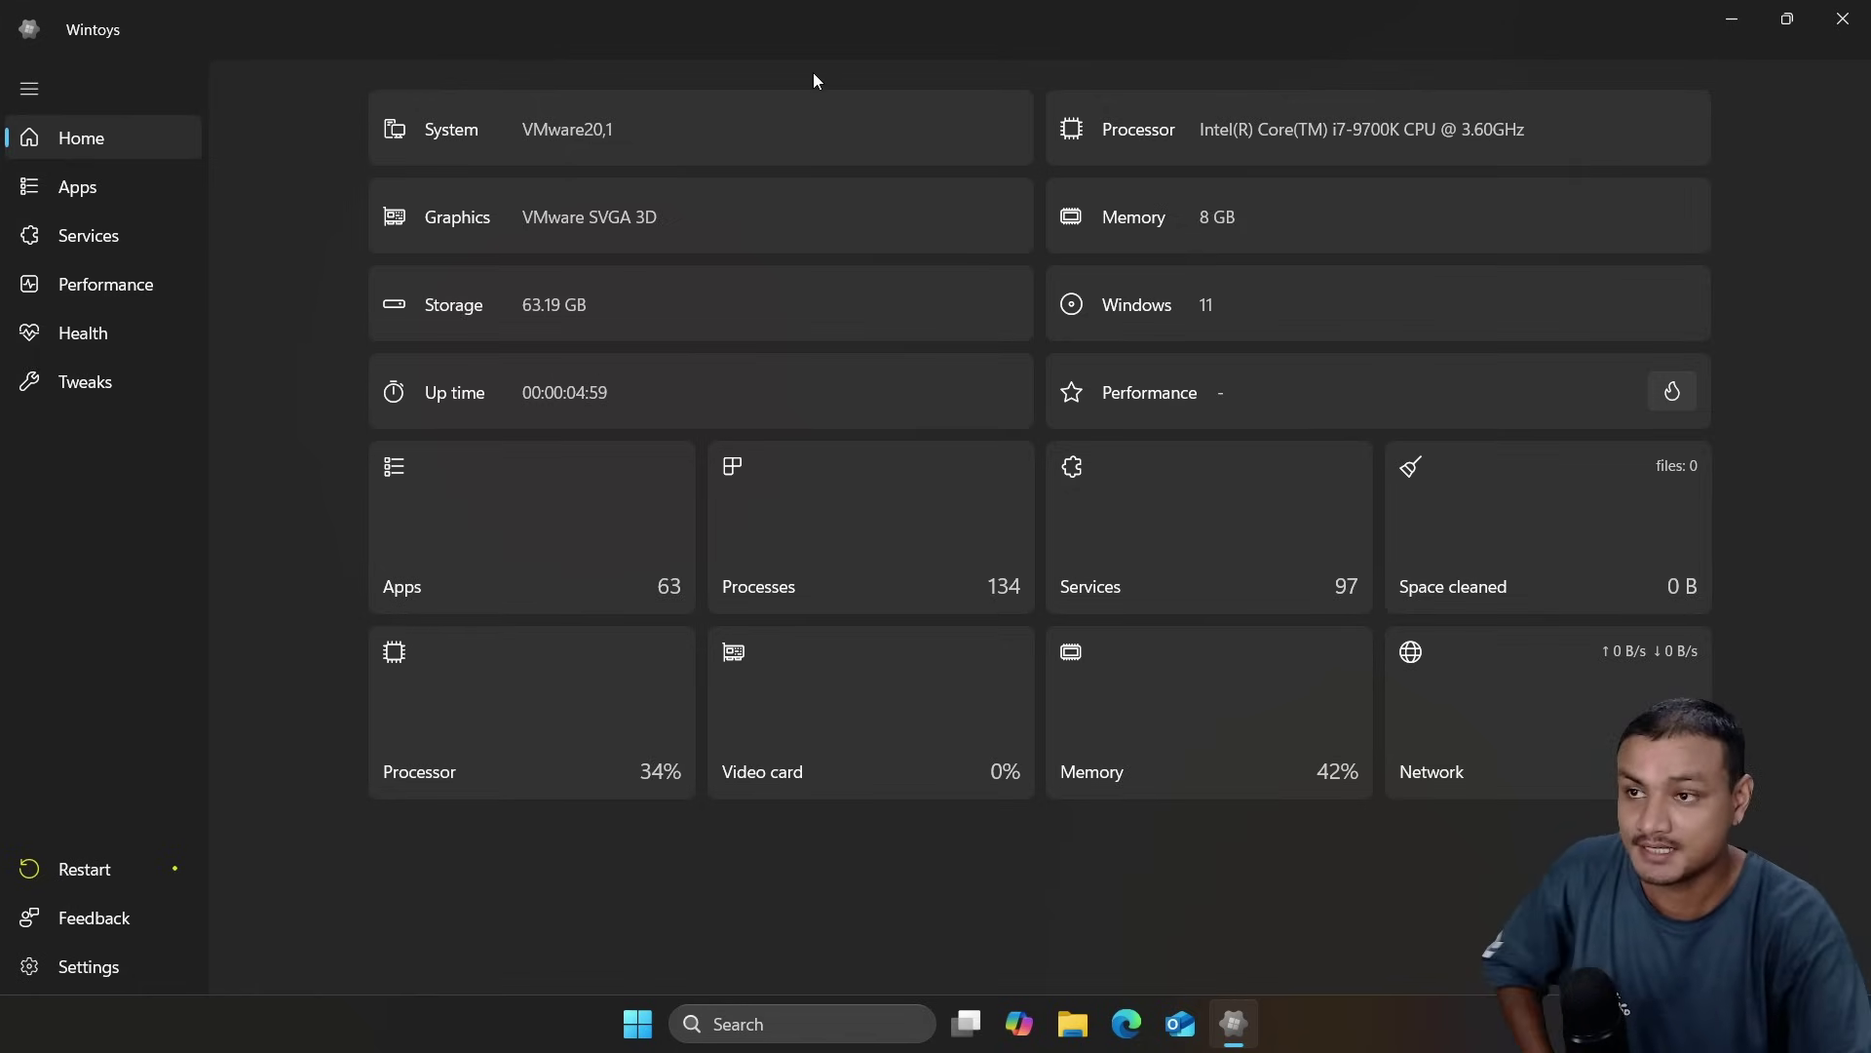
- Re-maximize Wintoys and glance at the Apps and Performance pages
drag(1014, 31, 975, 3)
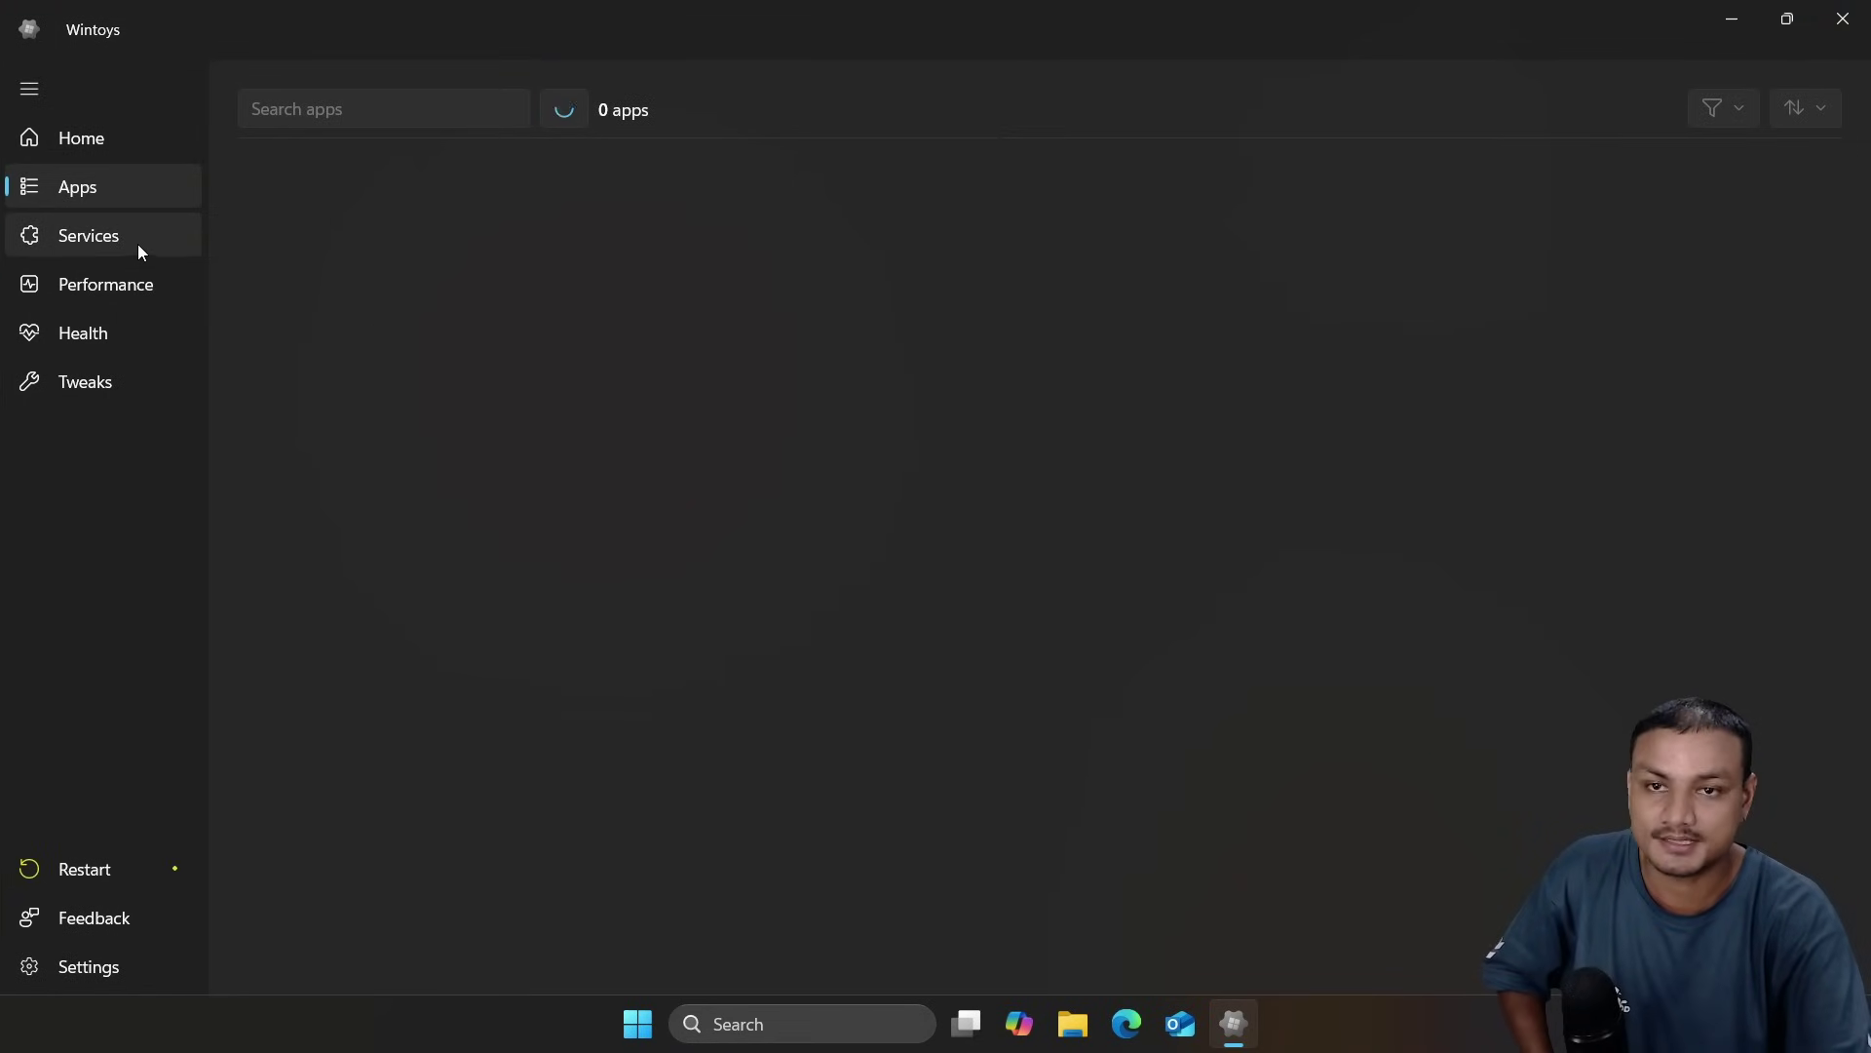
click(137, 244)
click(133, 285)
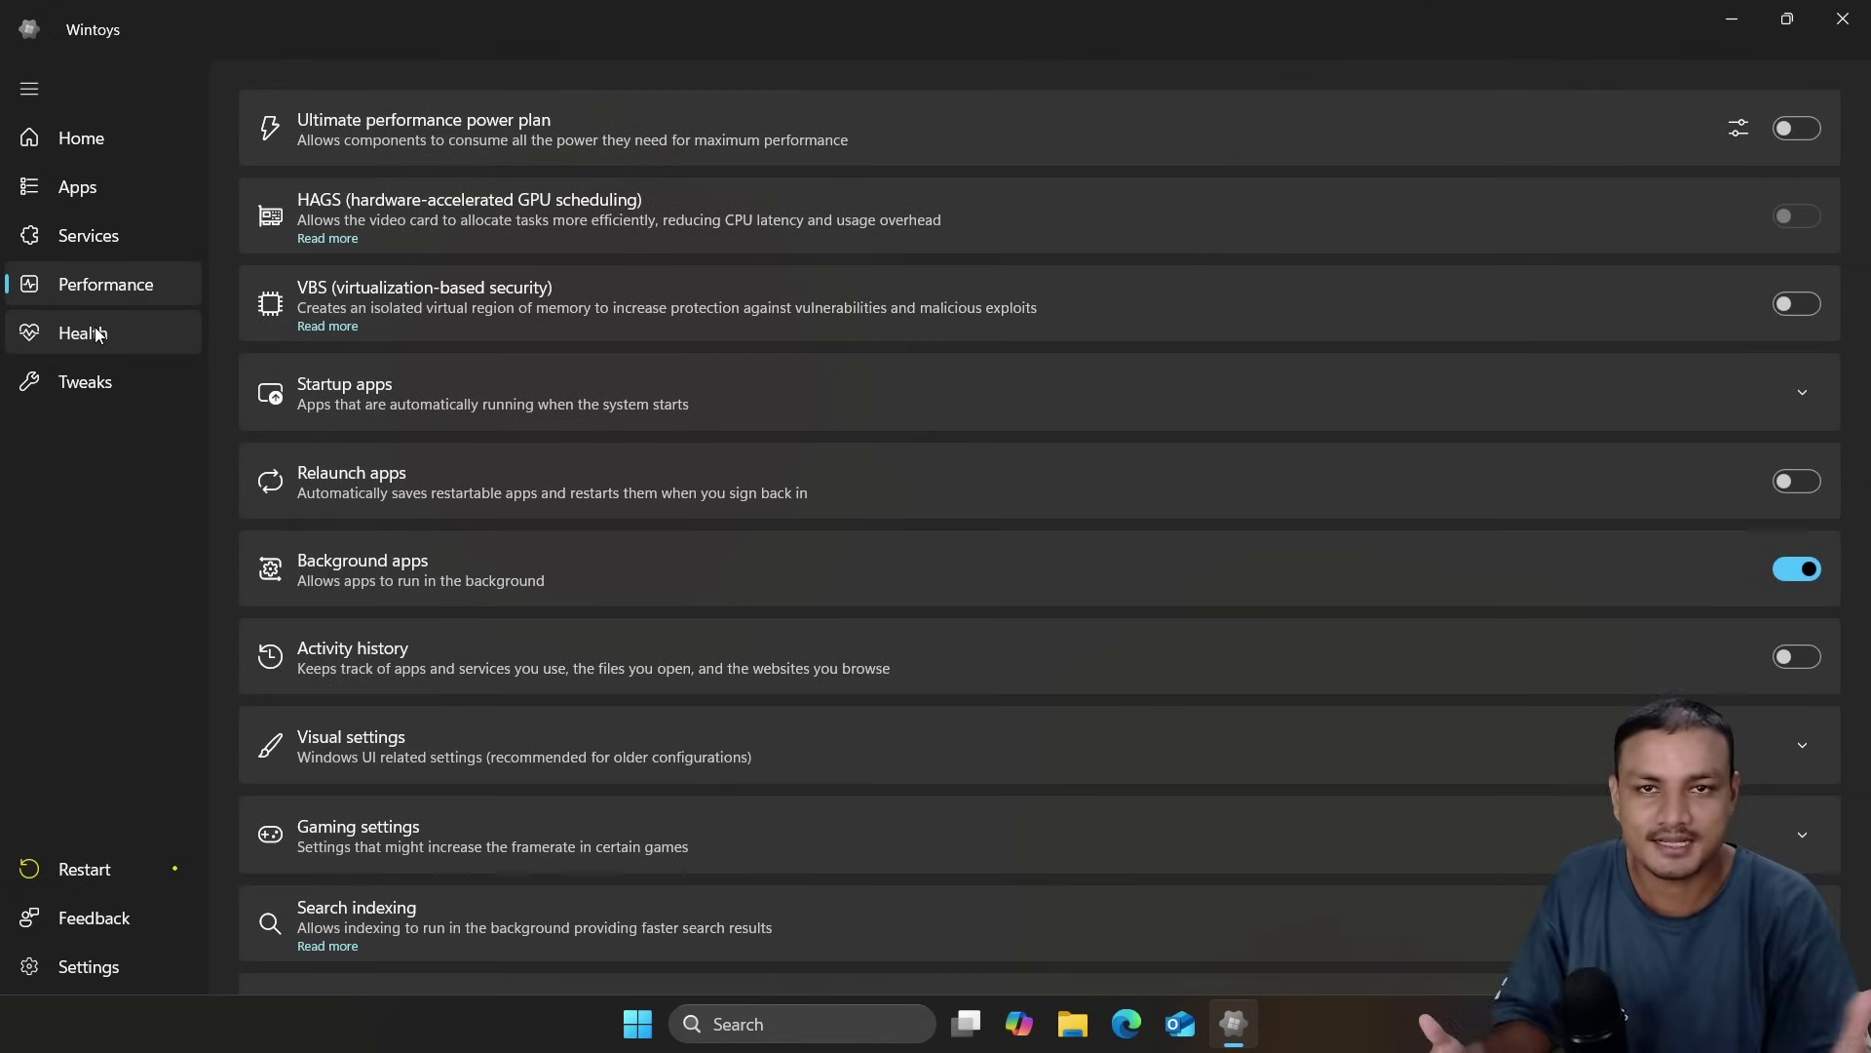
- Restore and re-maximize the window, then bring up the Windows services list
click(1786, 18)
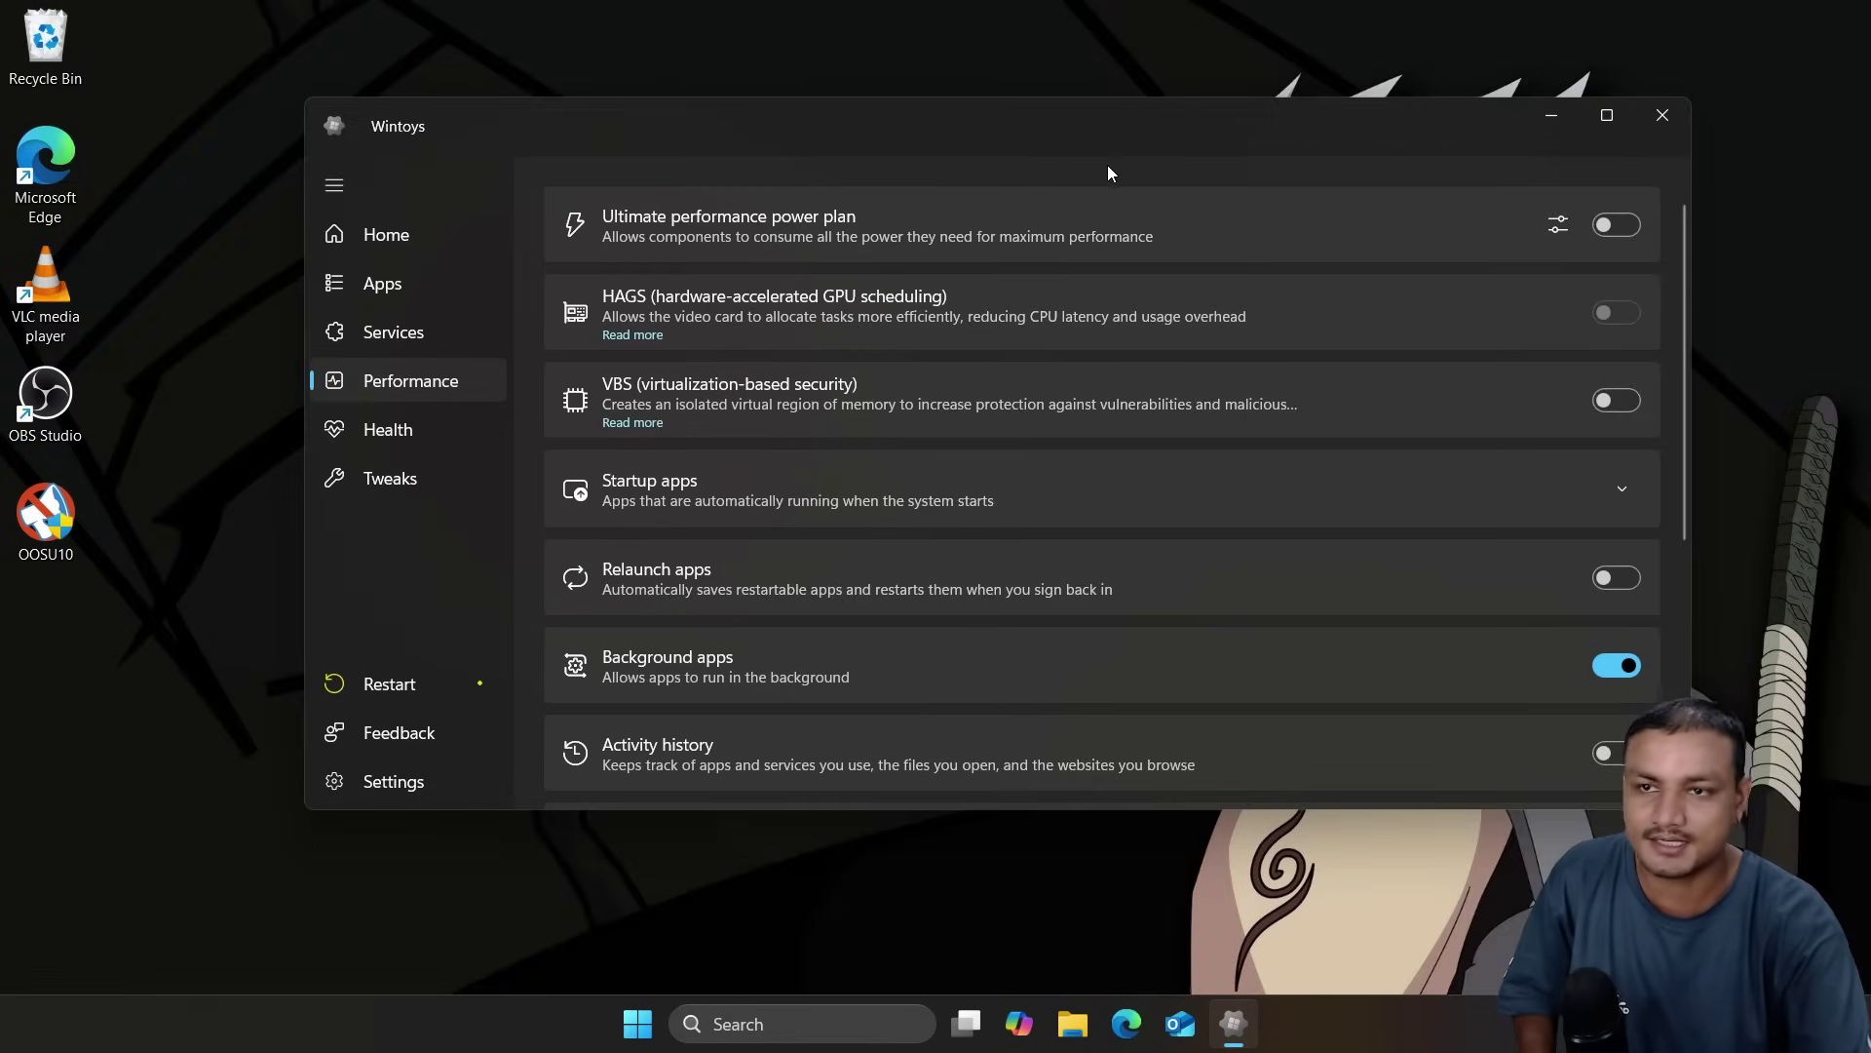
double_click(1182, 130)
click(115, 238)
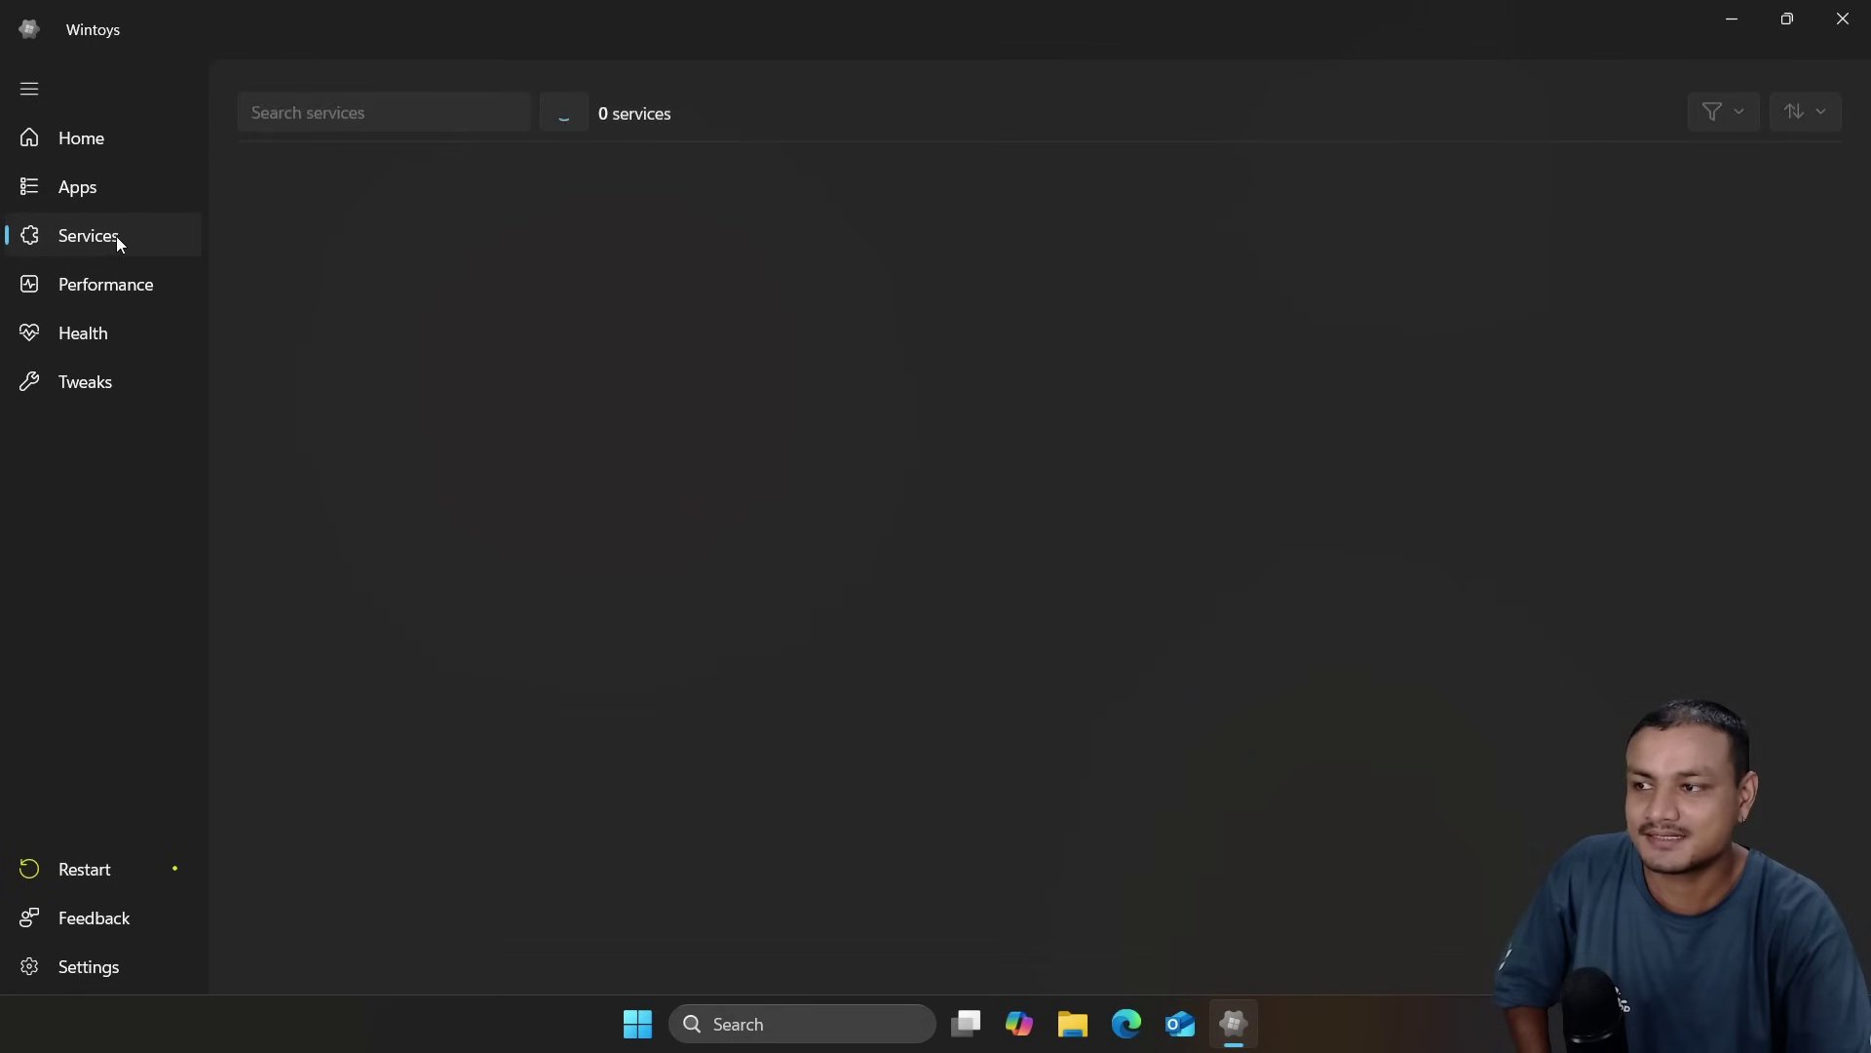
click(125, 135)
click(122, 243)
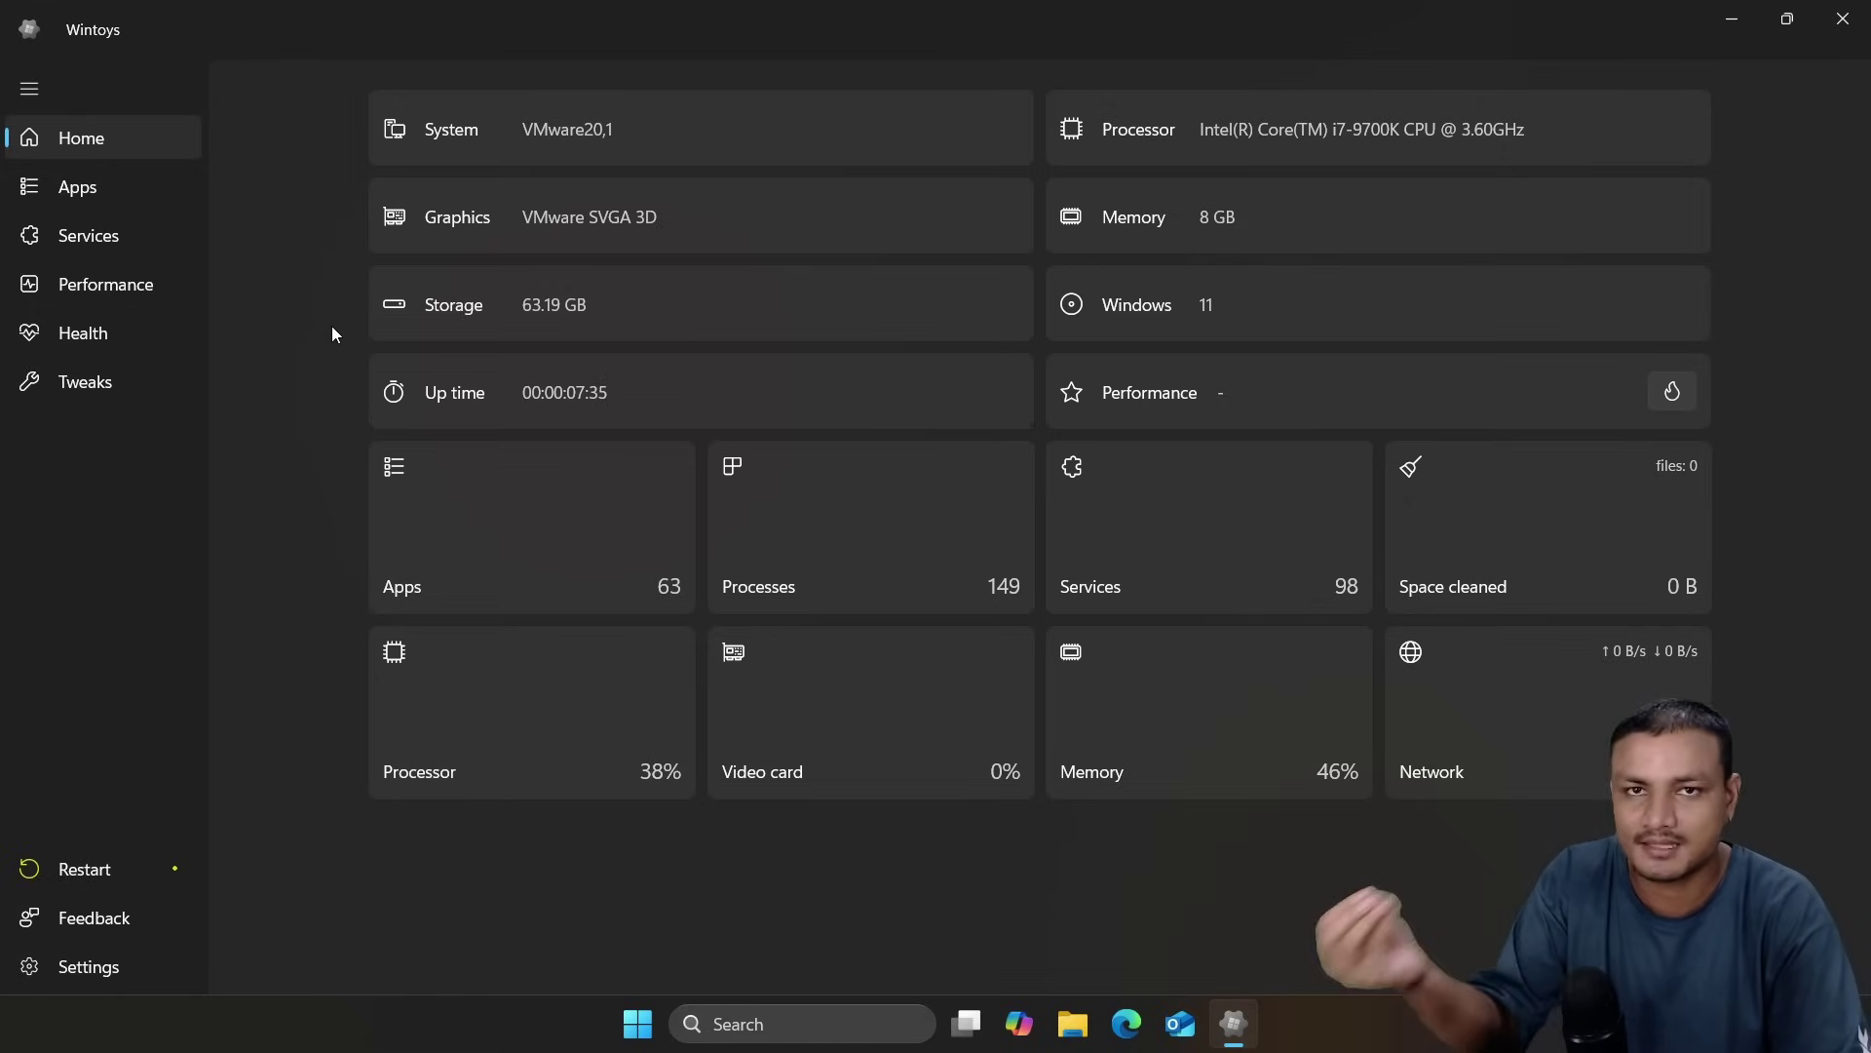
- Open Tweaks and expand the System section to scroll through its toggles
click(114, 384)
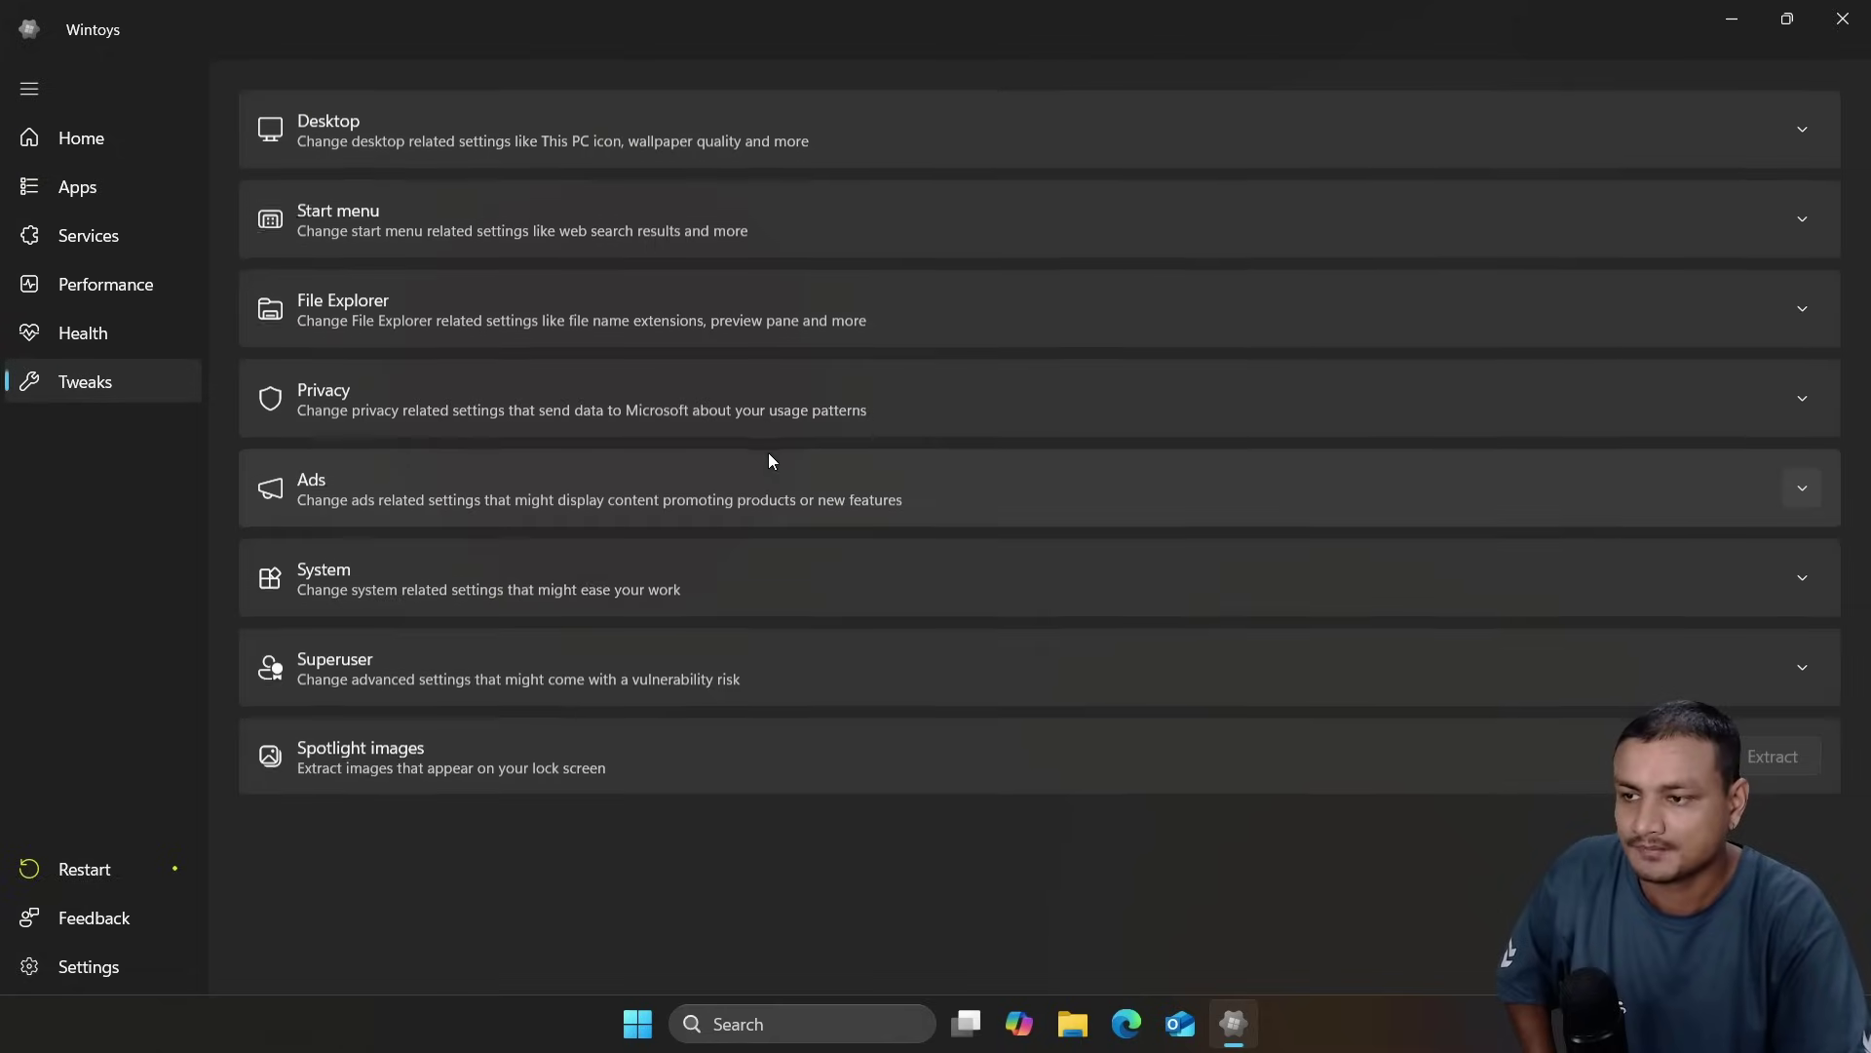
click(448, 575)
scroll(507, 527, down, 3)
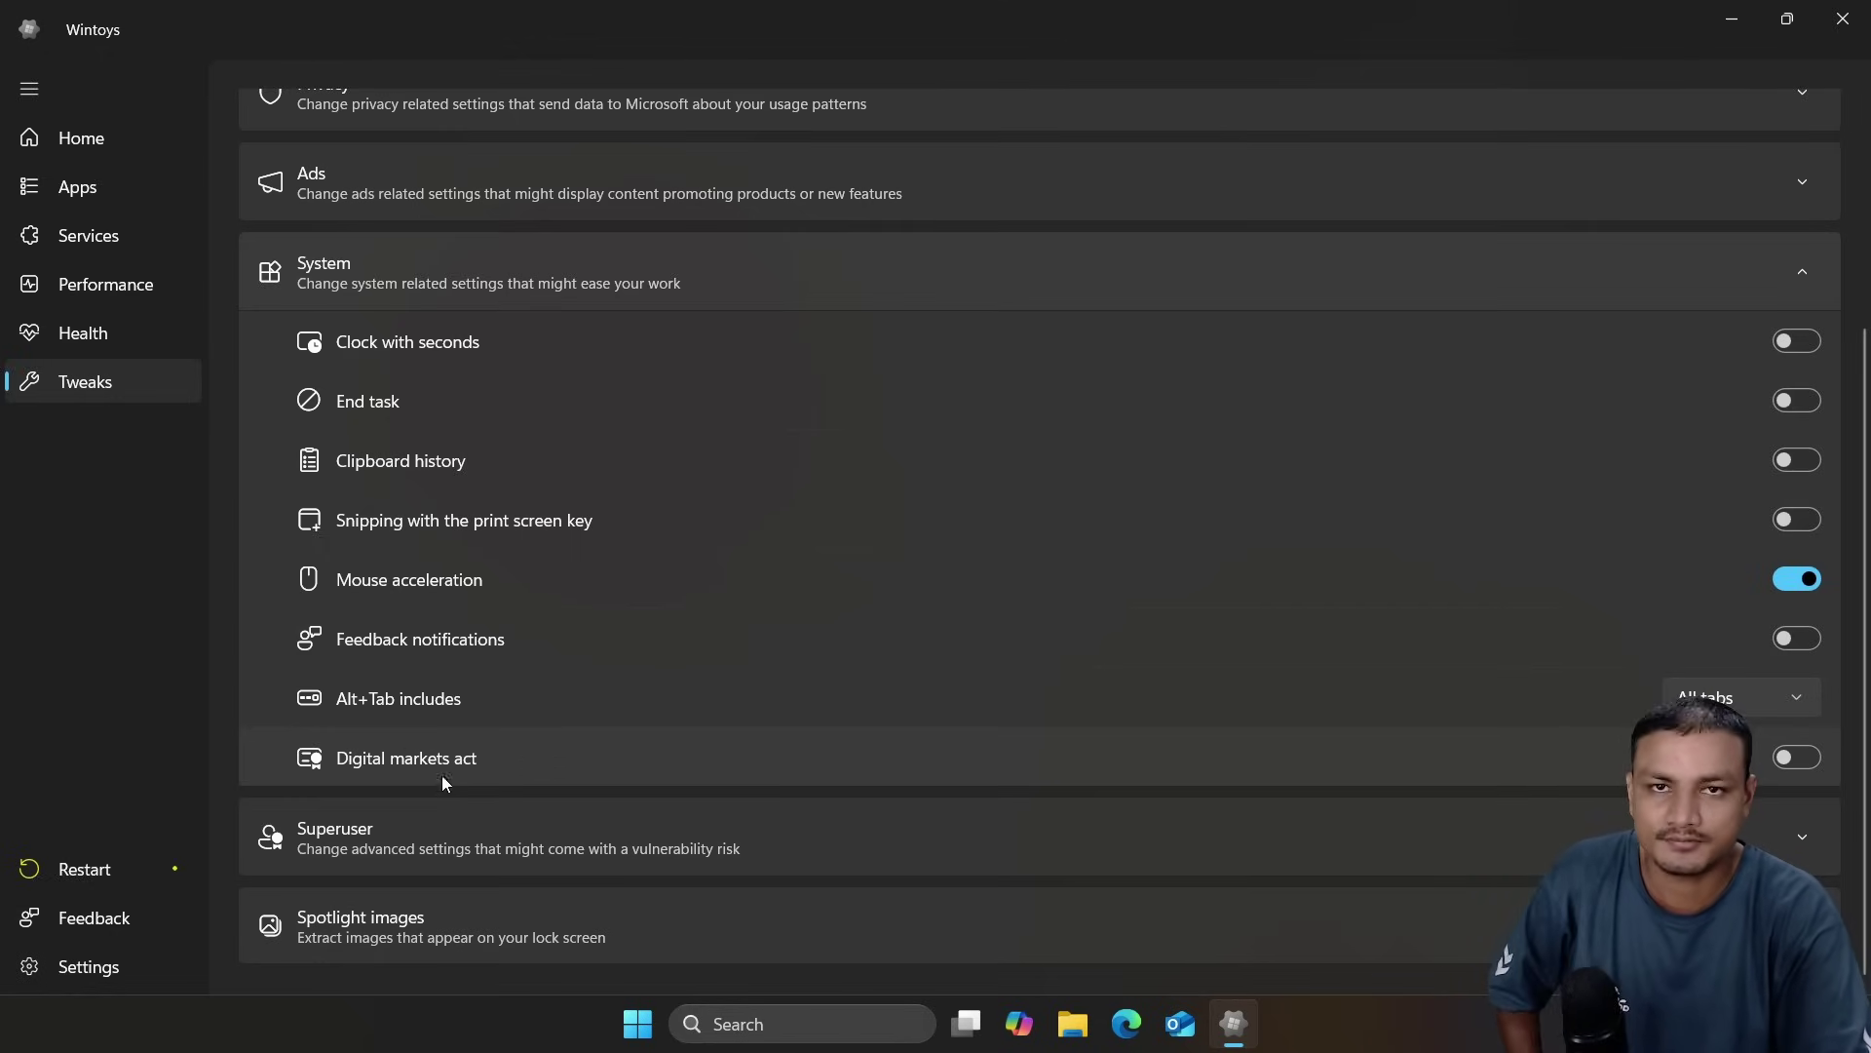
scroll(488, 489, up, 3)
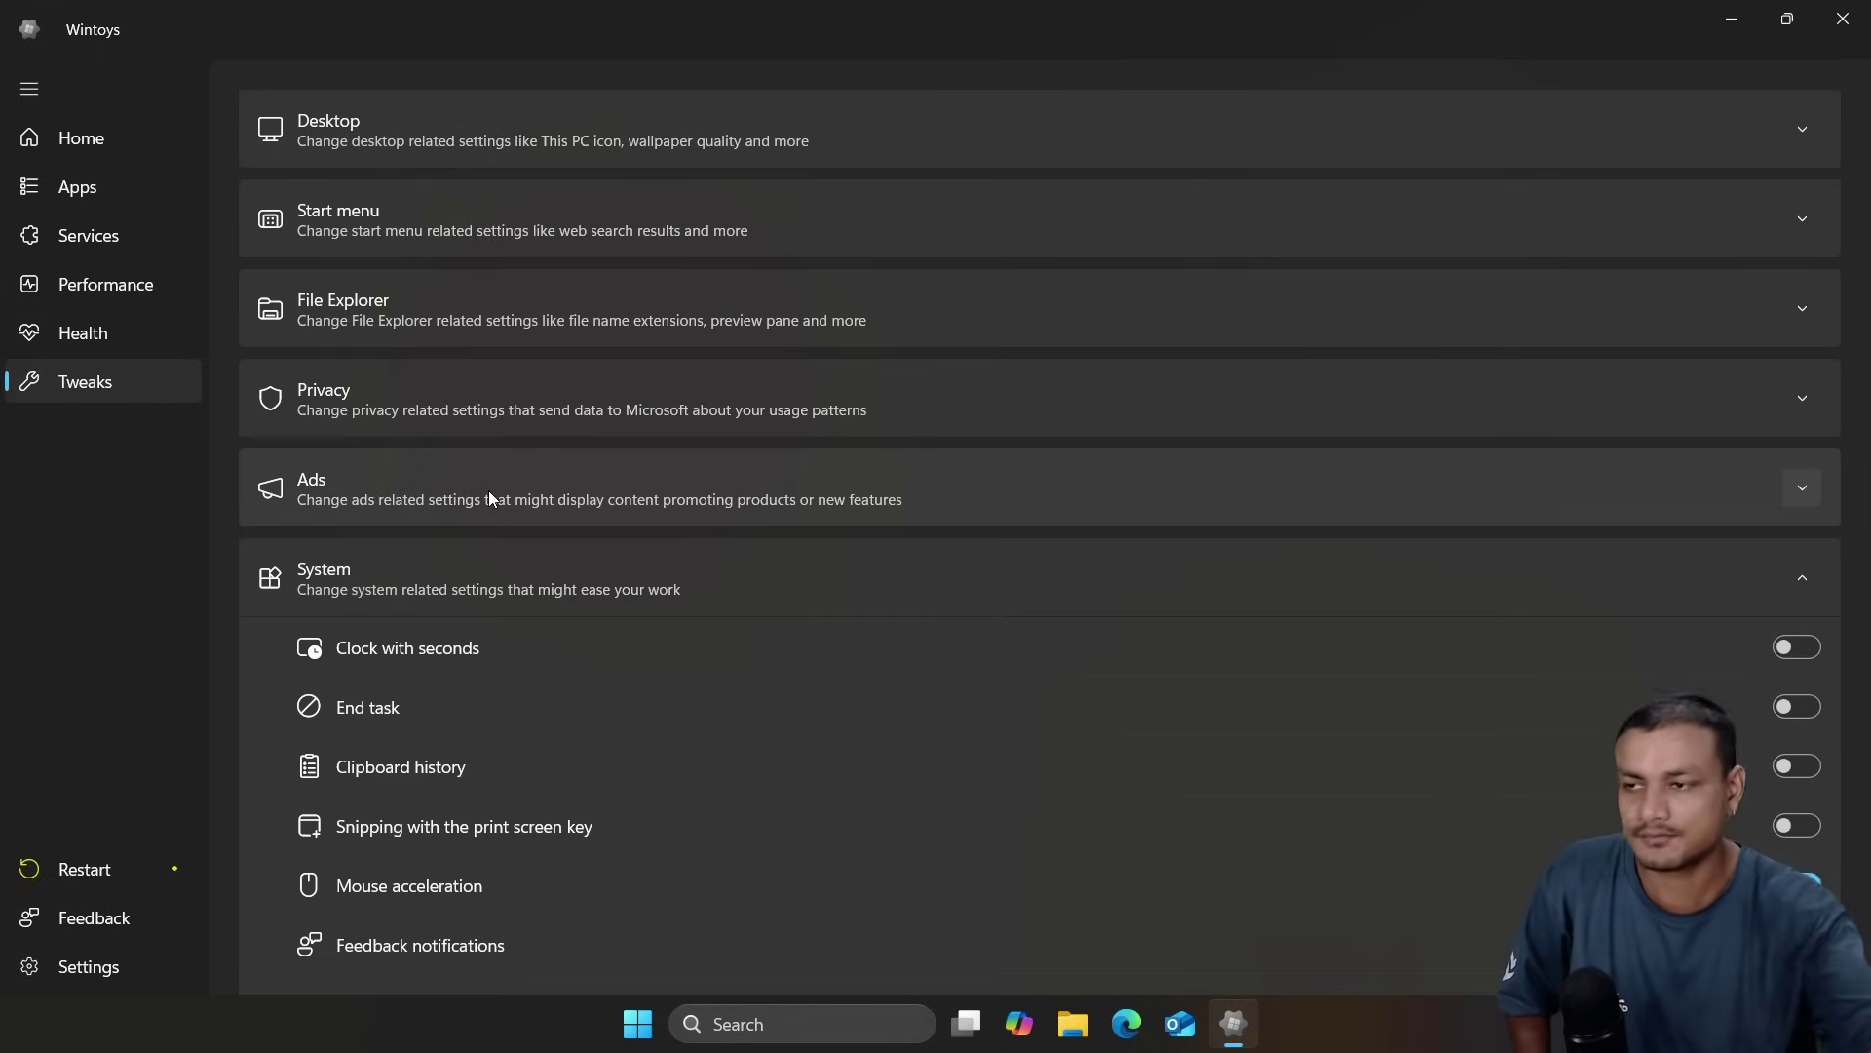
- Expand the Ads, Privacy, File Explorer and Start menu tweak sections
click(488, 489)
scroll(481, 594, down, 4)
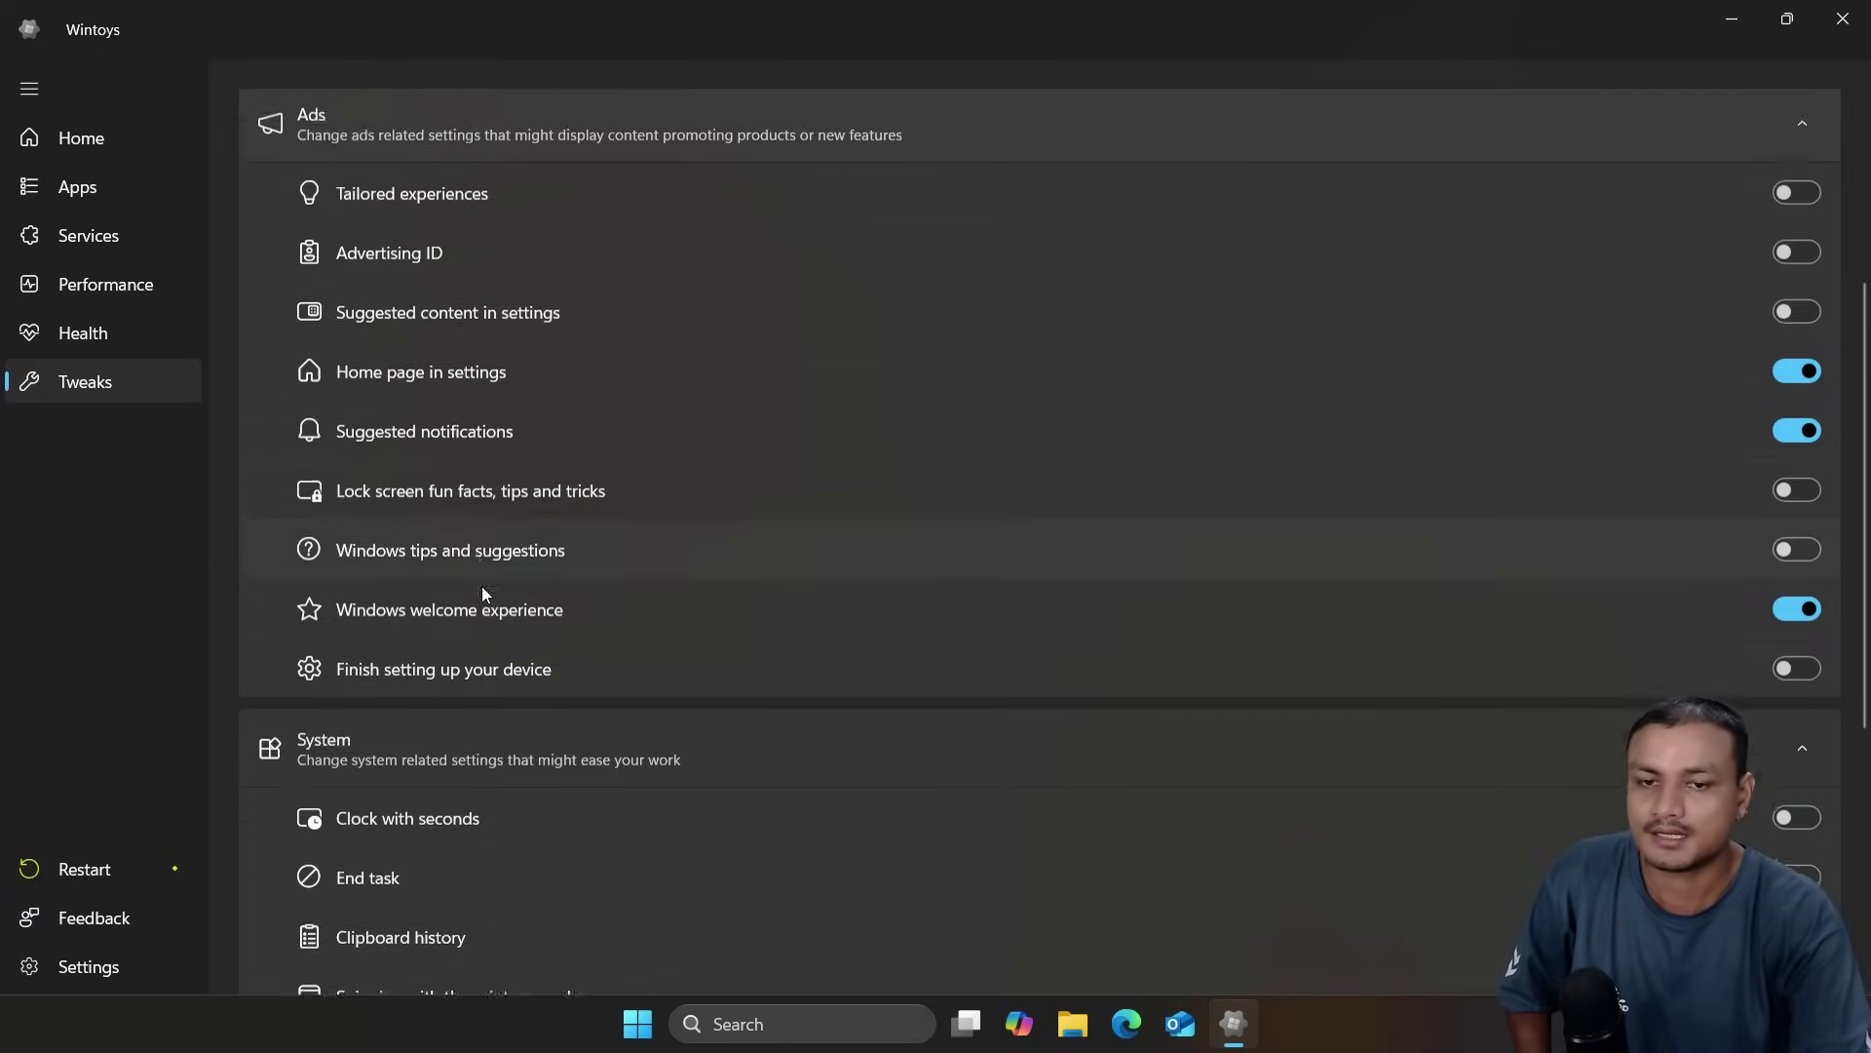
scroll(540, 477, up, 4)
click(459, 415)
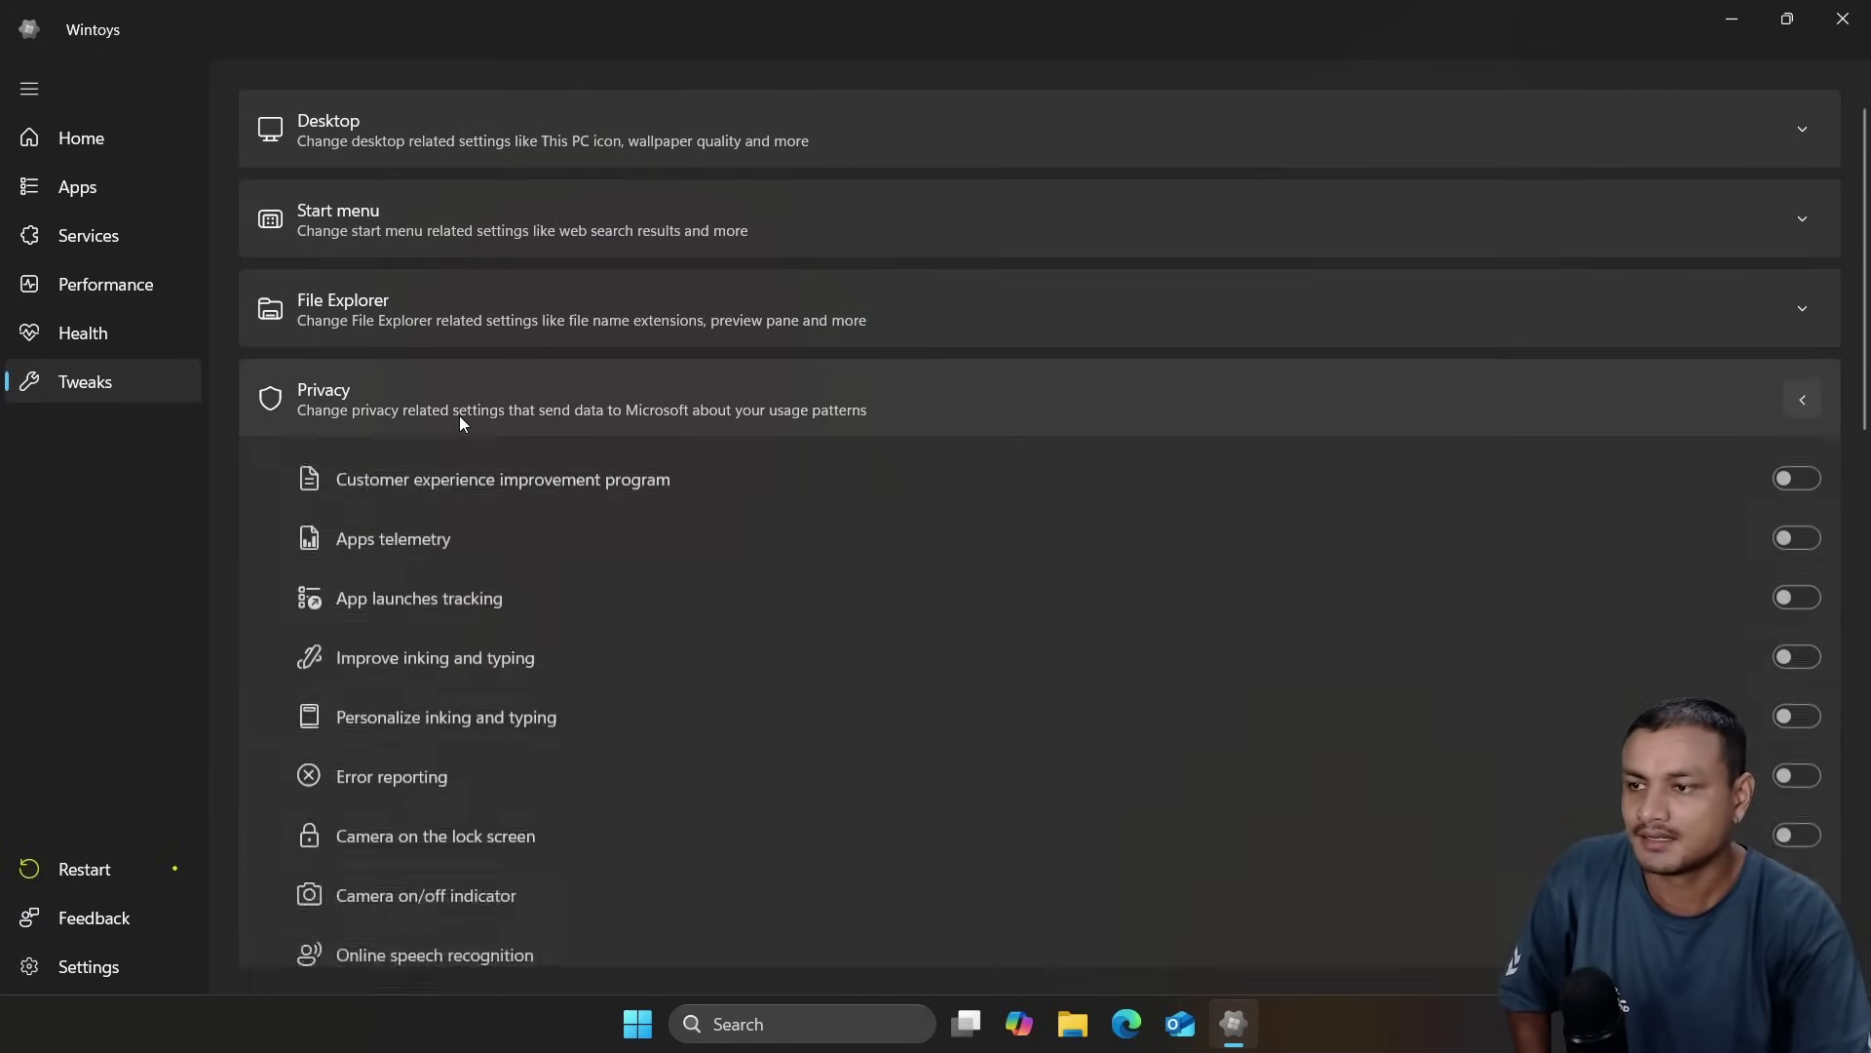
click(411, 308)
click(465, 220)
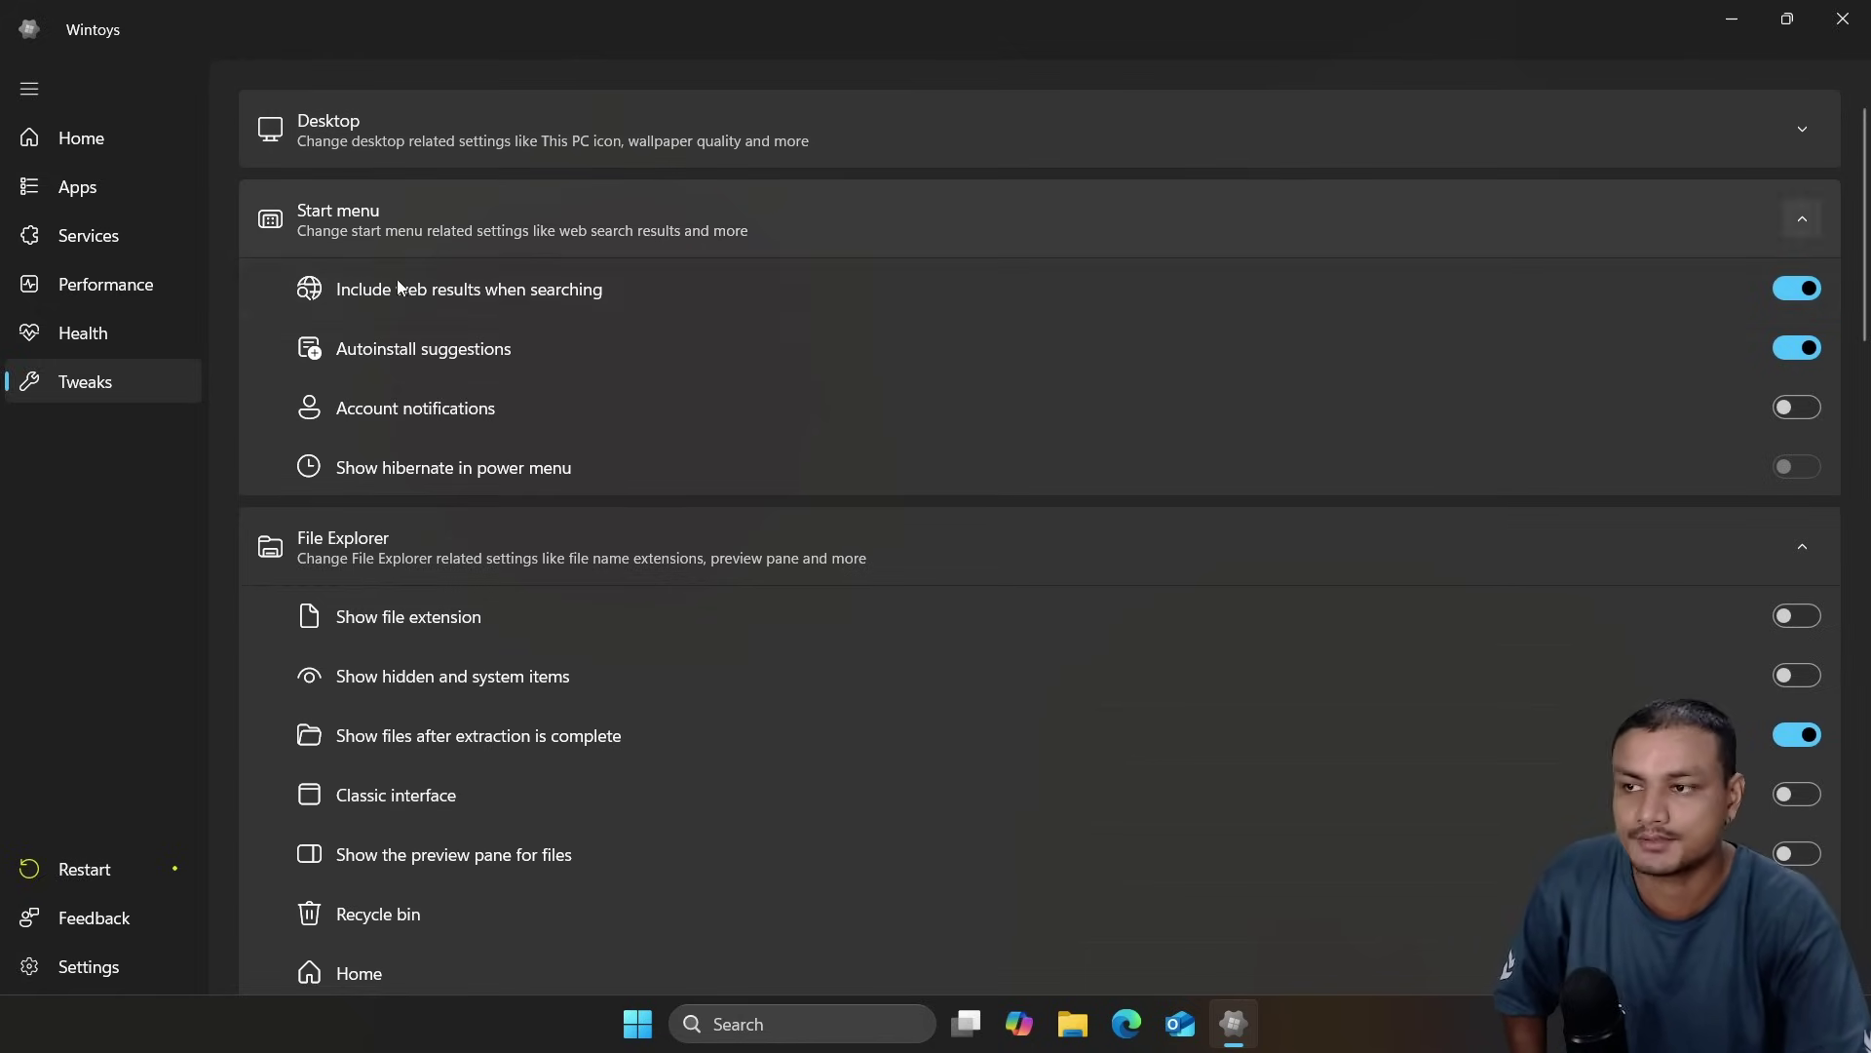
- Switch off 'Include web results when searching' and 'Autoinstall suggestions' in the Start menu tweaks
key(super)
click(741, 146)
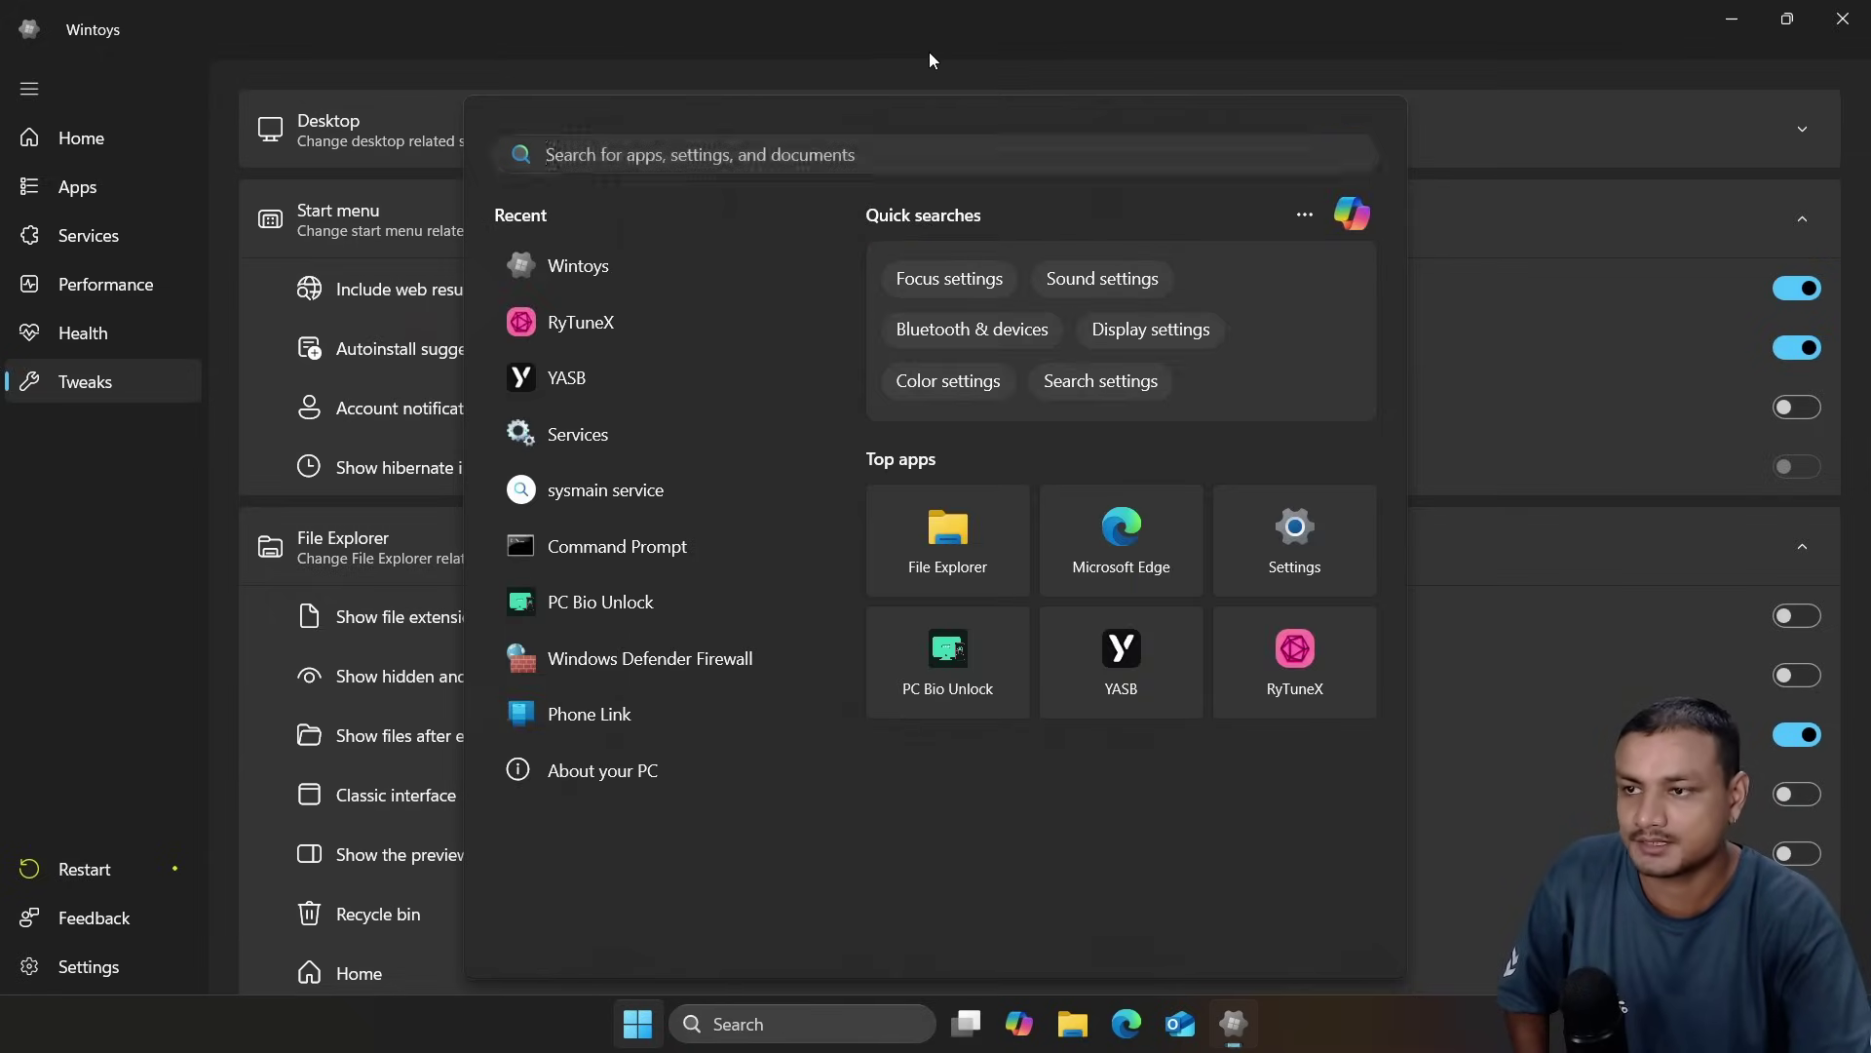
click(931, 61)
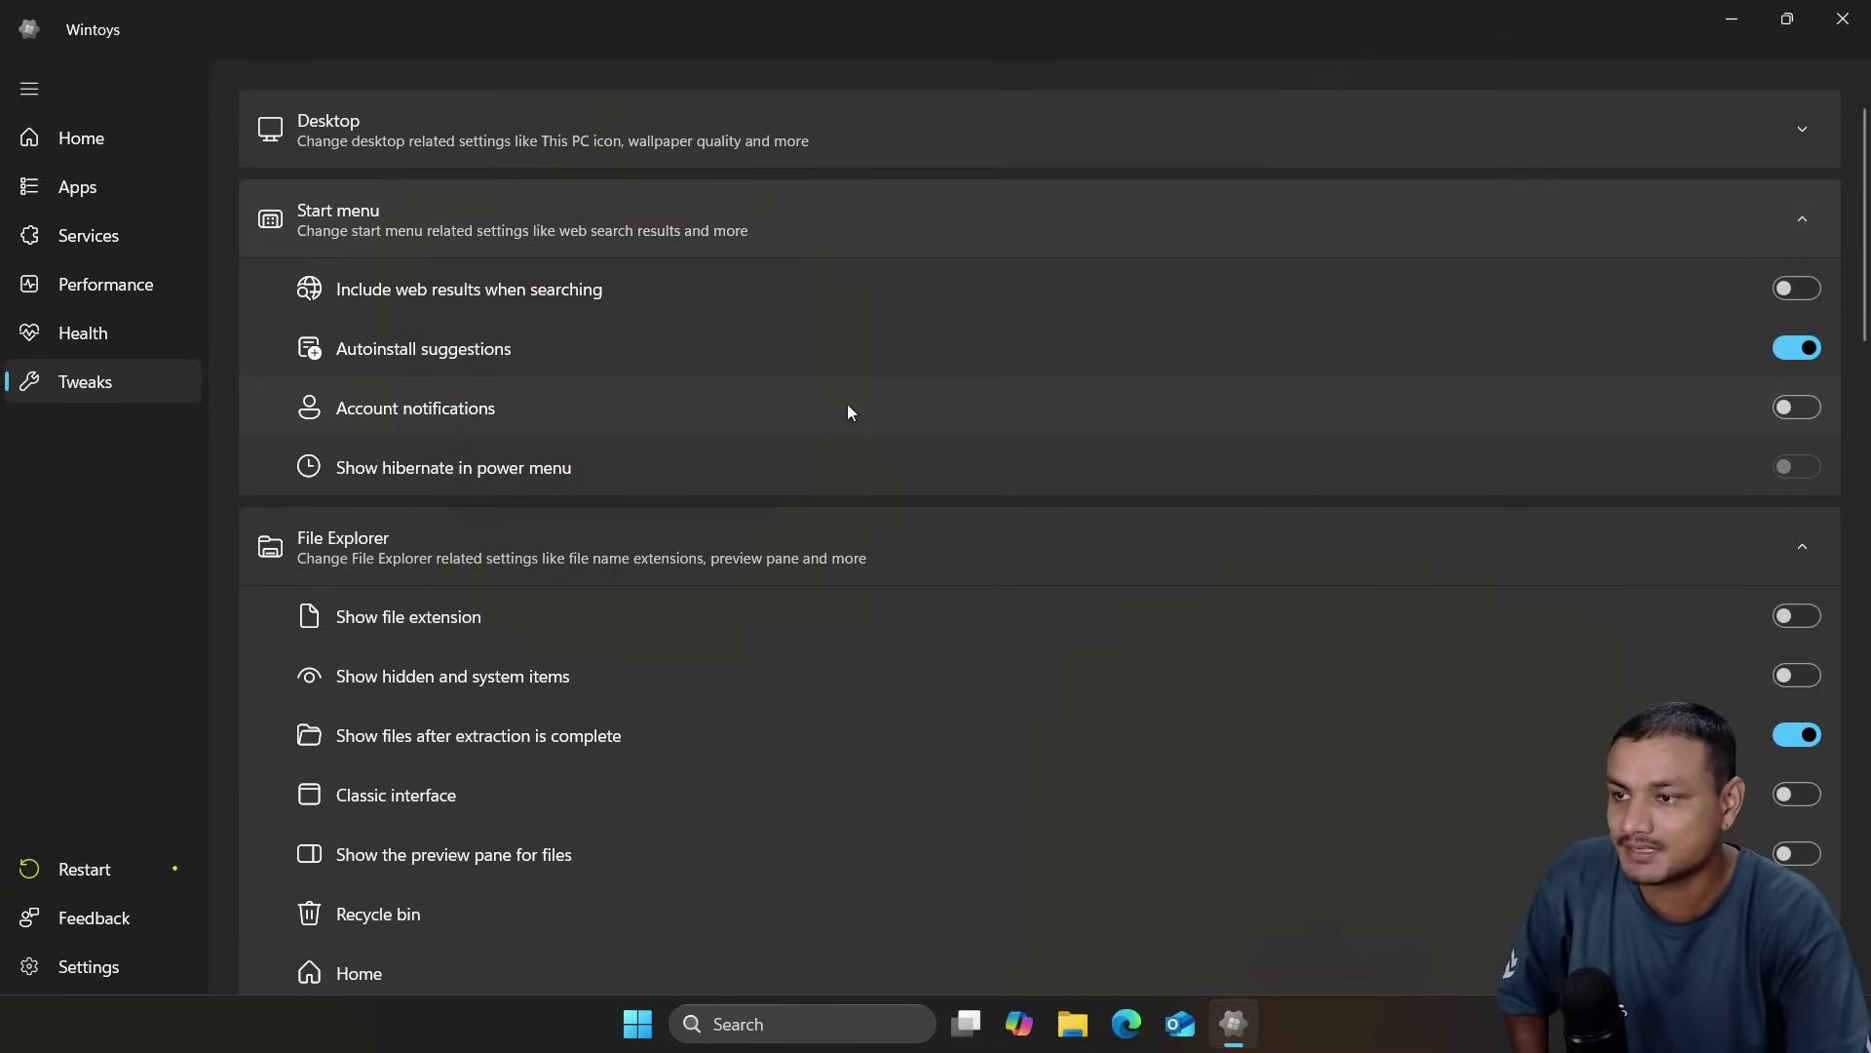
click(1791, 354)
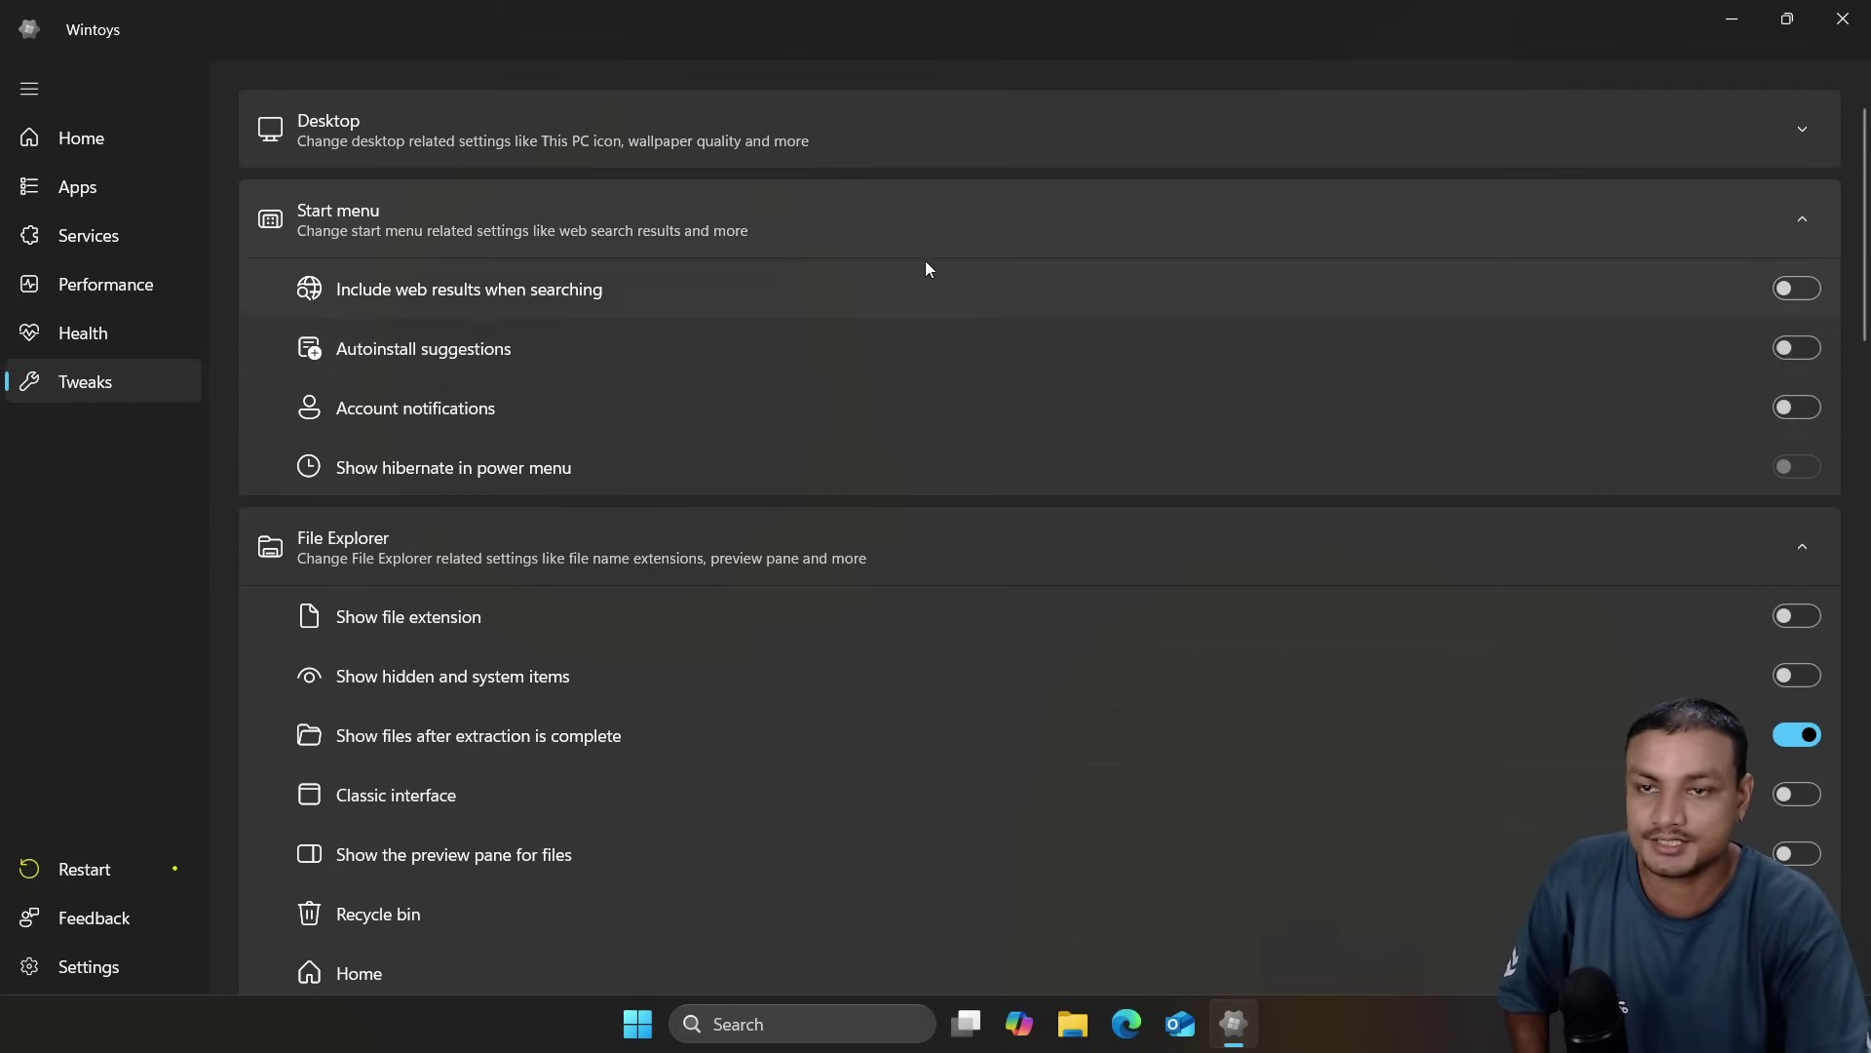
click(119, 334)
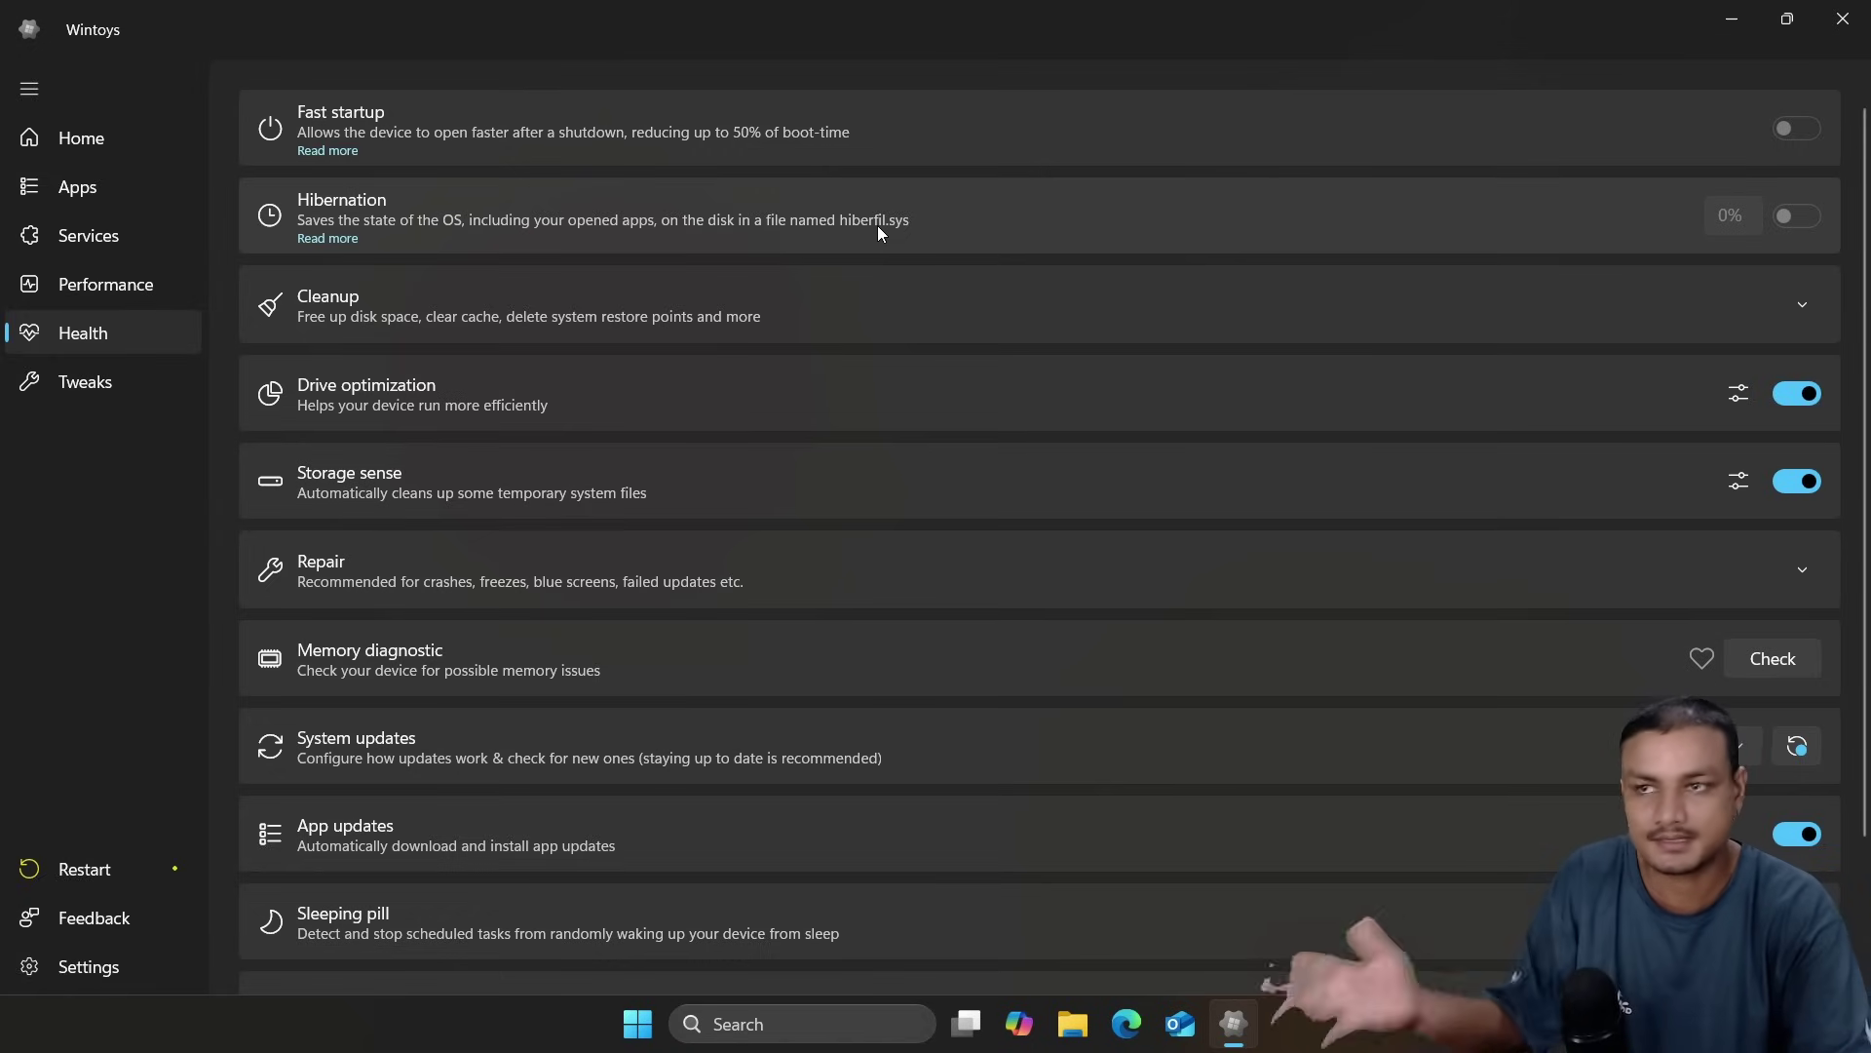
- Set the Health page's System updates dropdown to Security only
scroll(381, 575, down, 3)
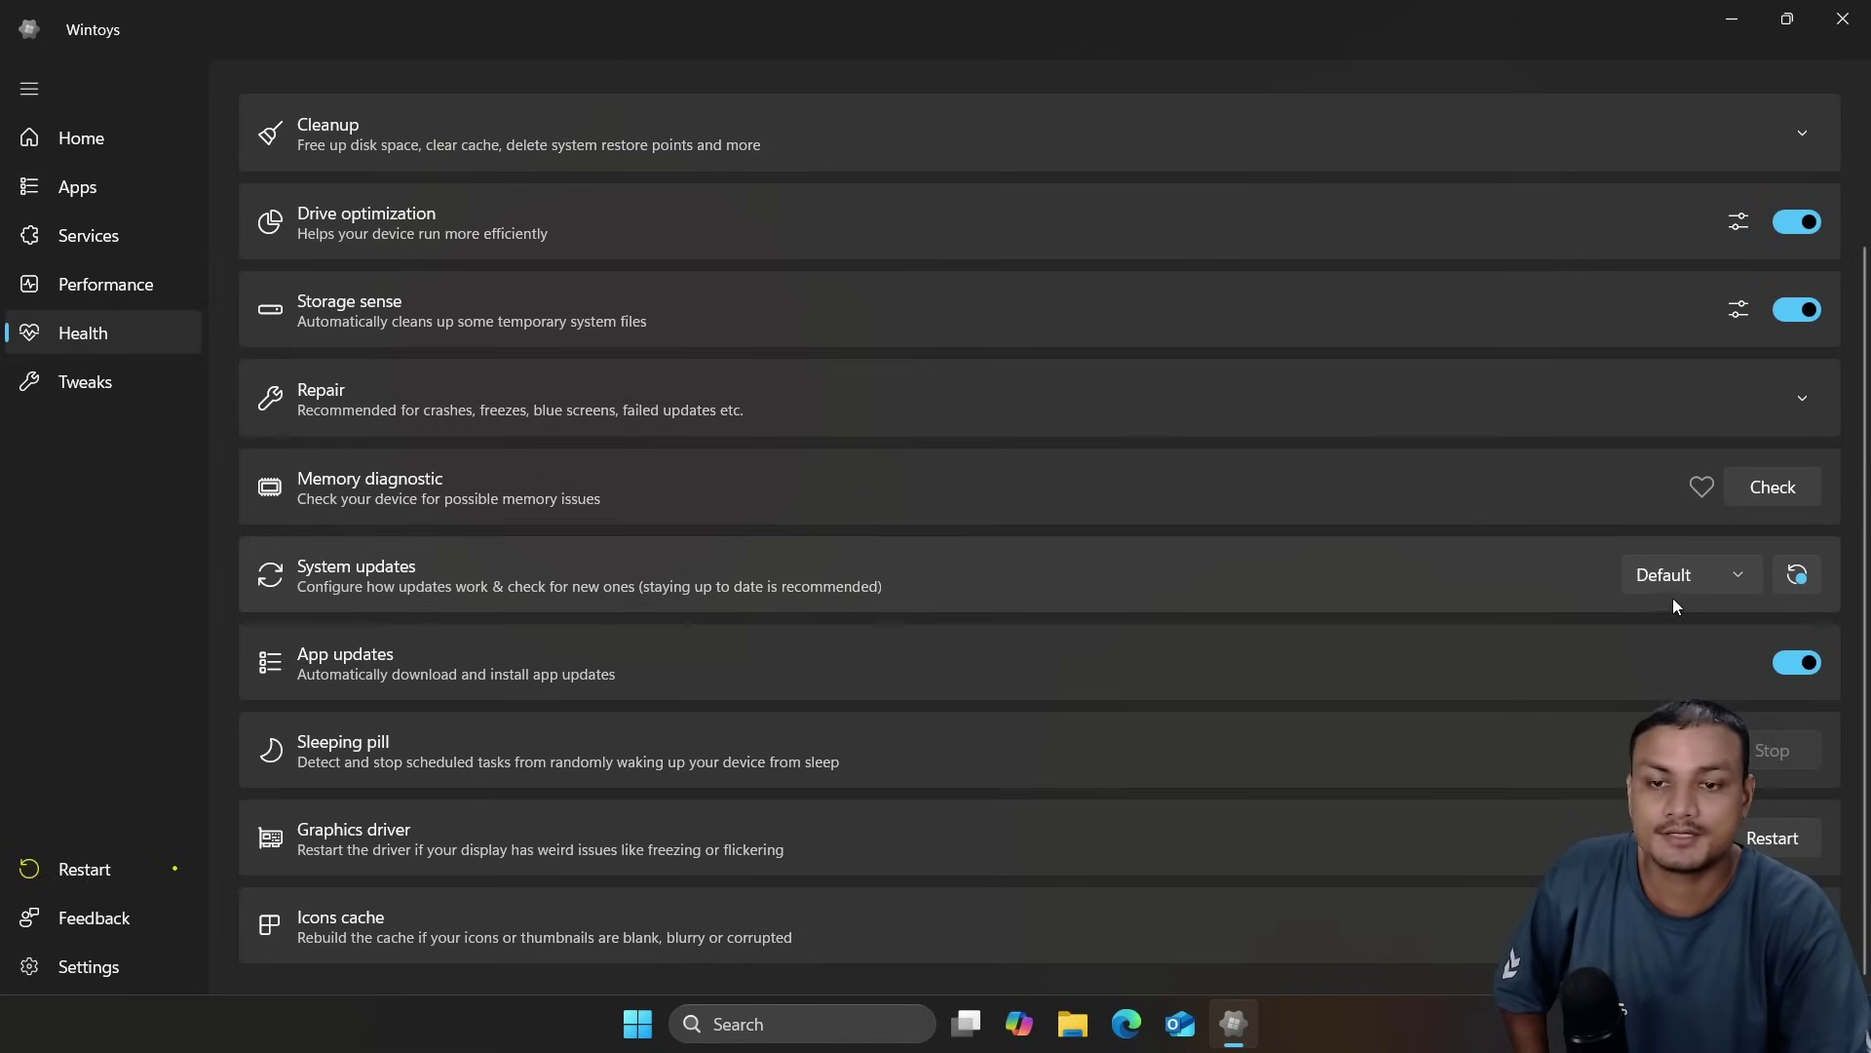
click(1680, 573)
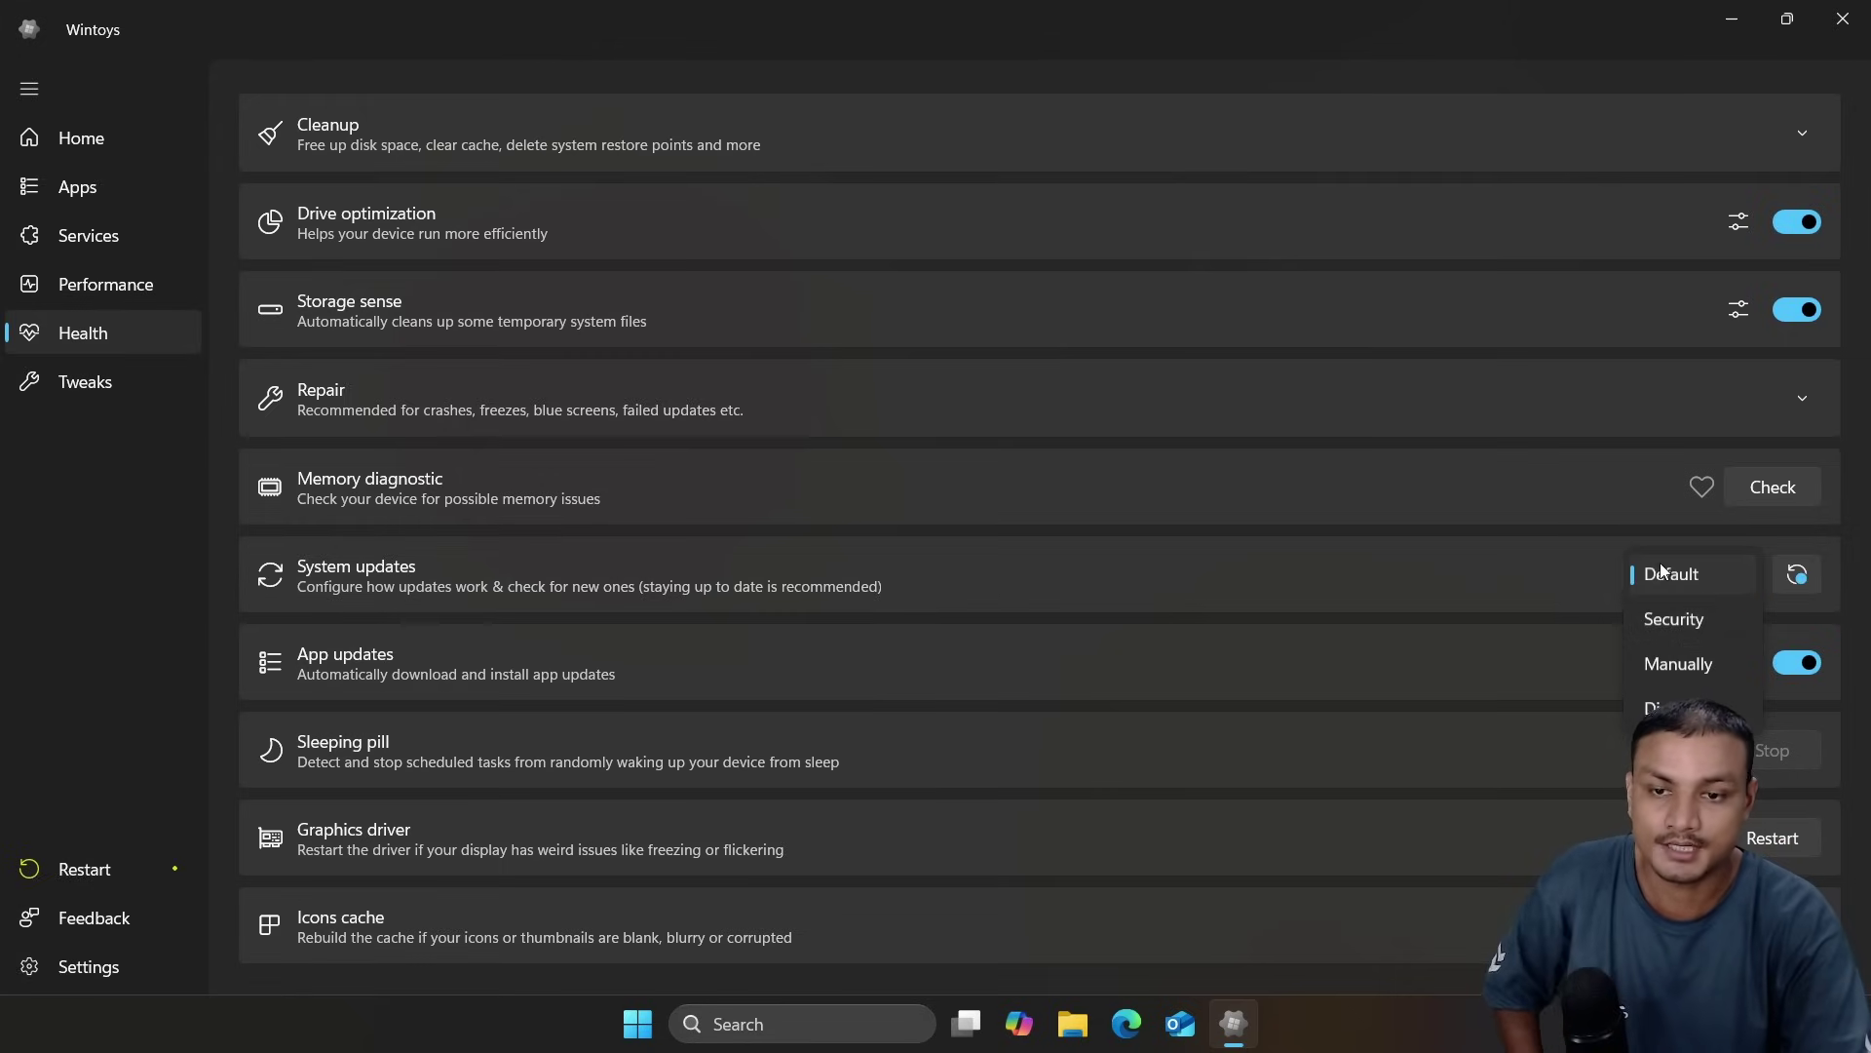
click(1689, 626)
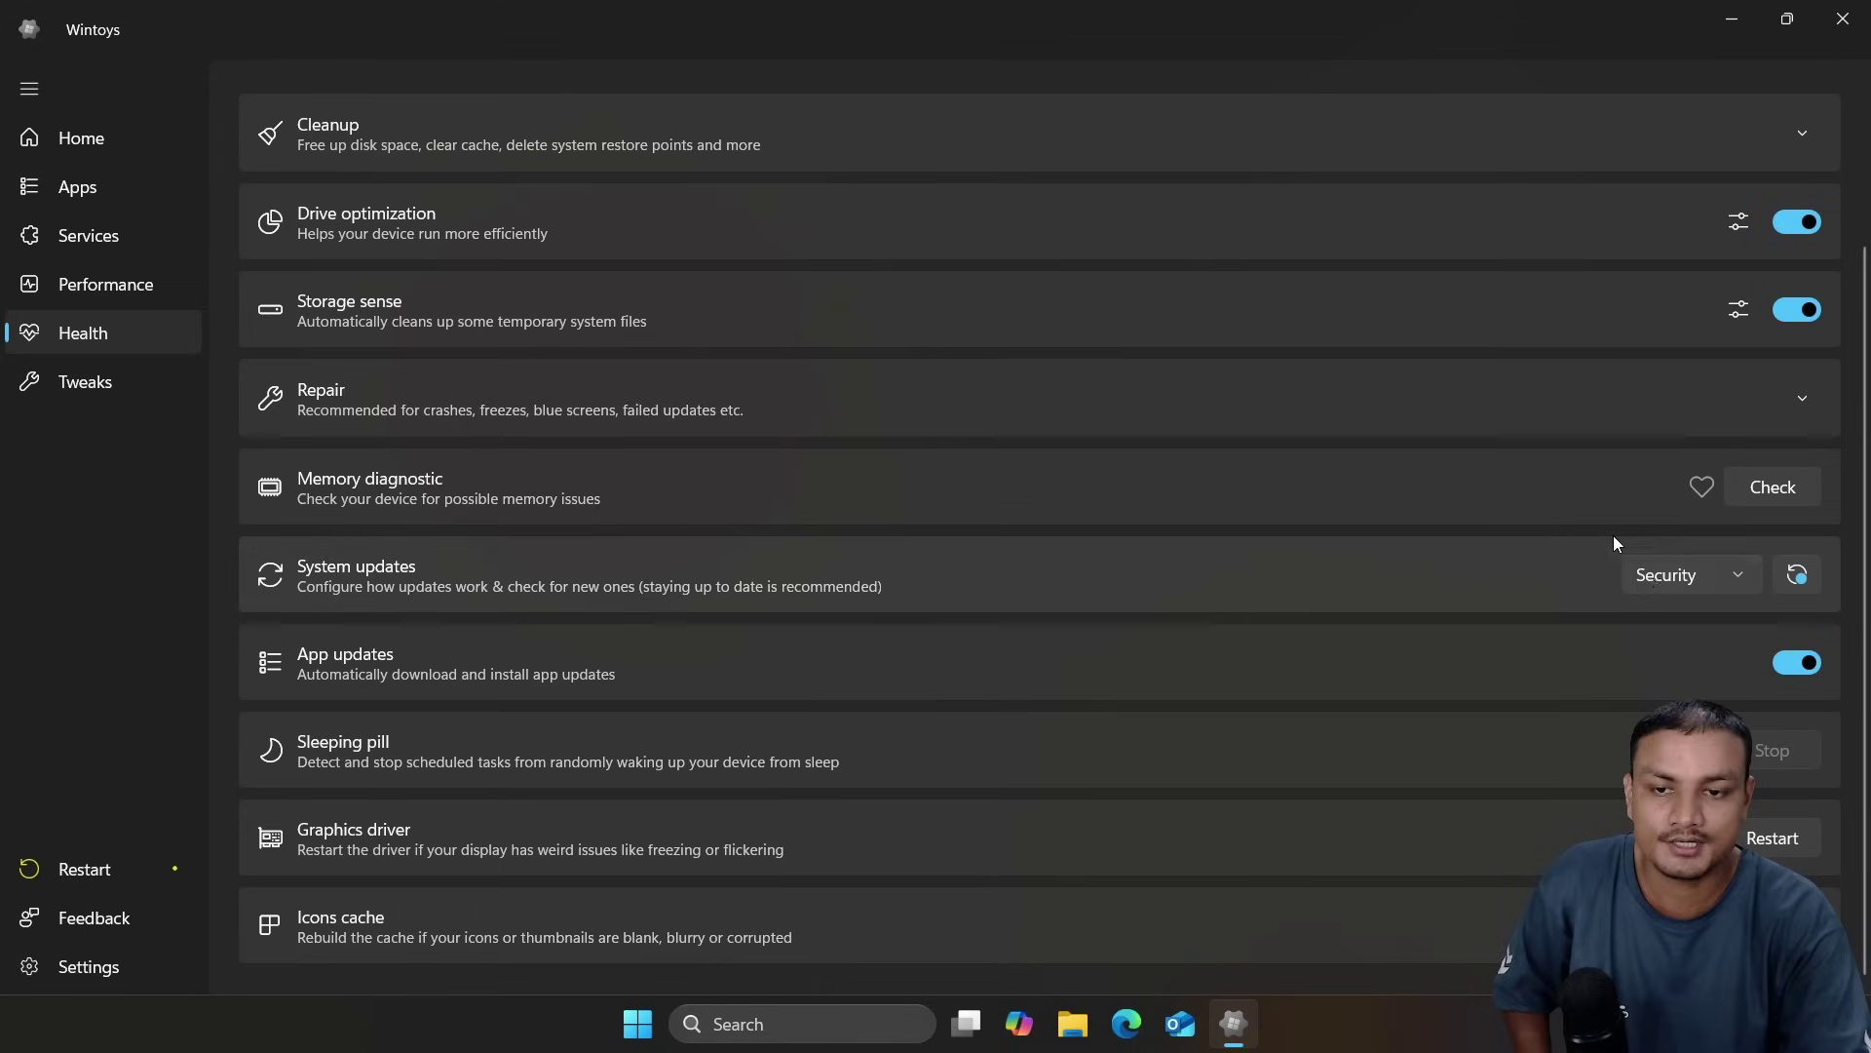
click(1648, 582)
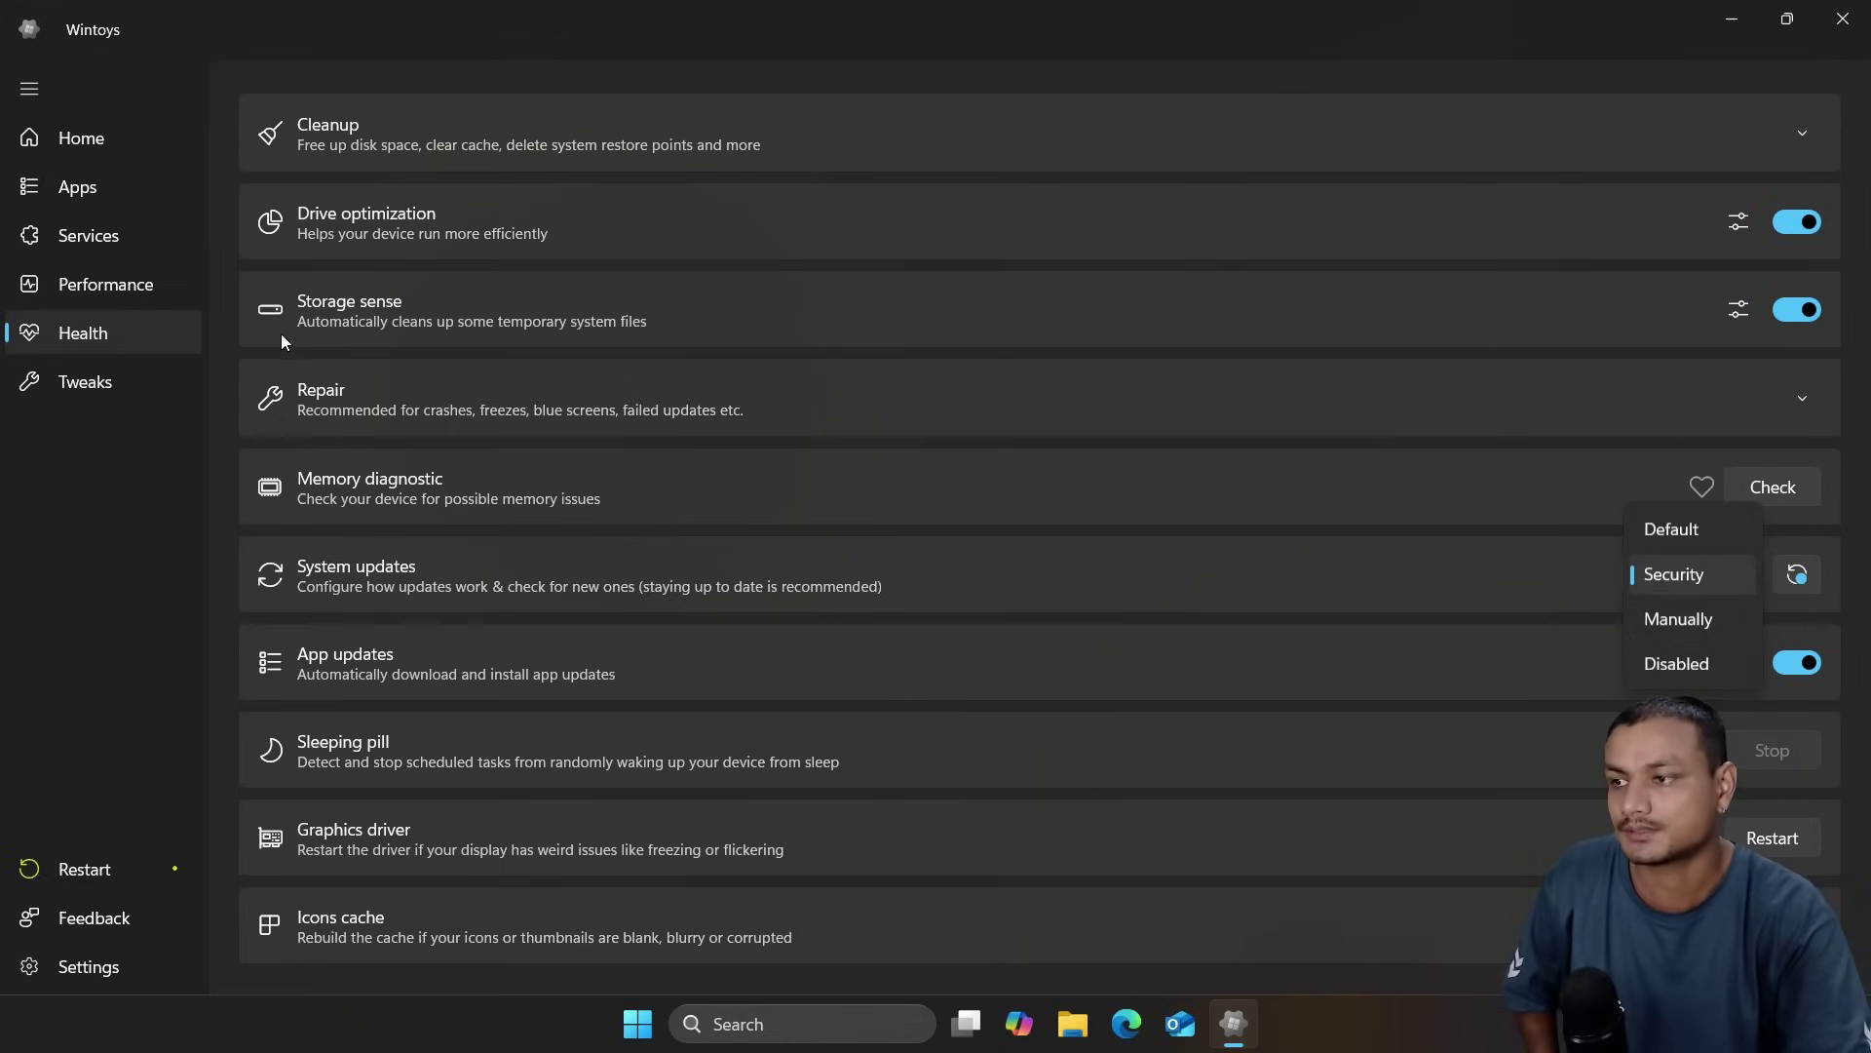
click(119, 295)
click(119, 294)
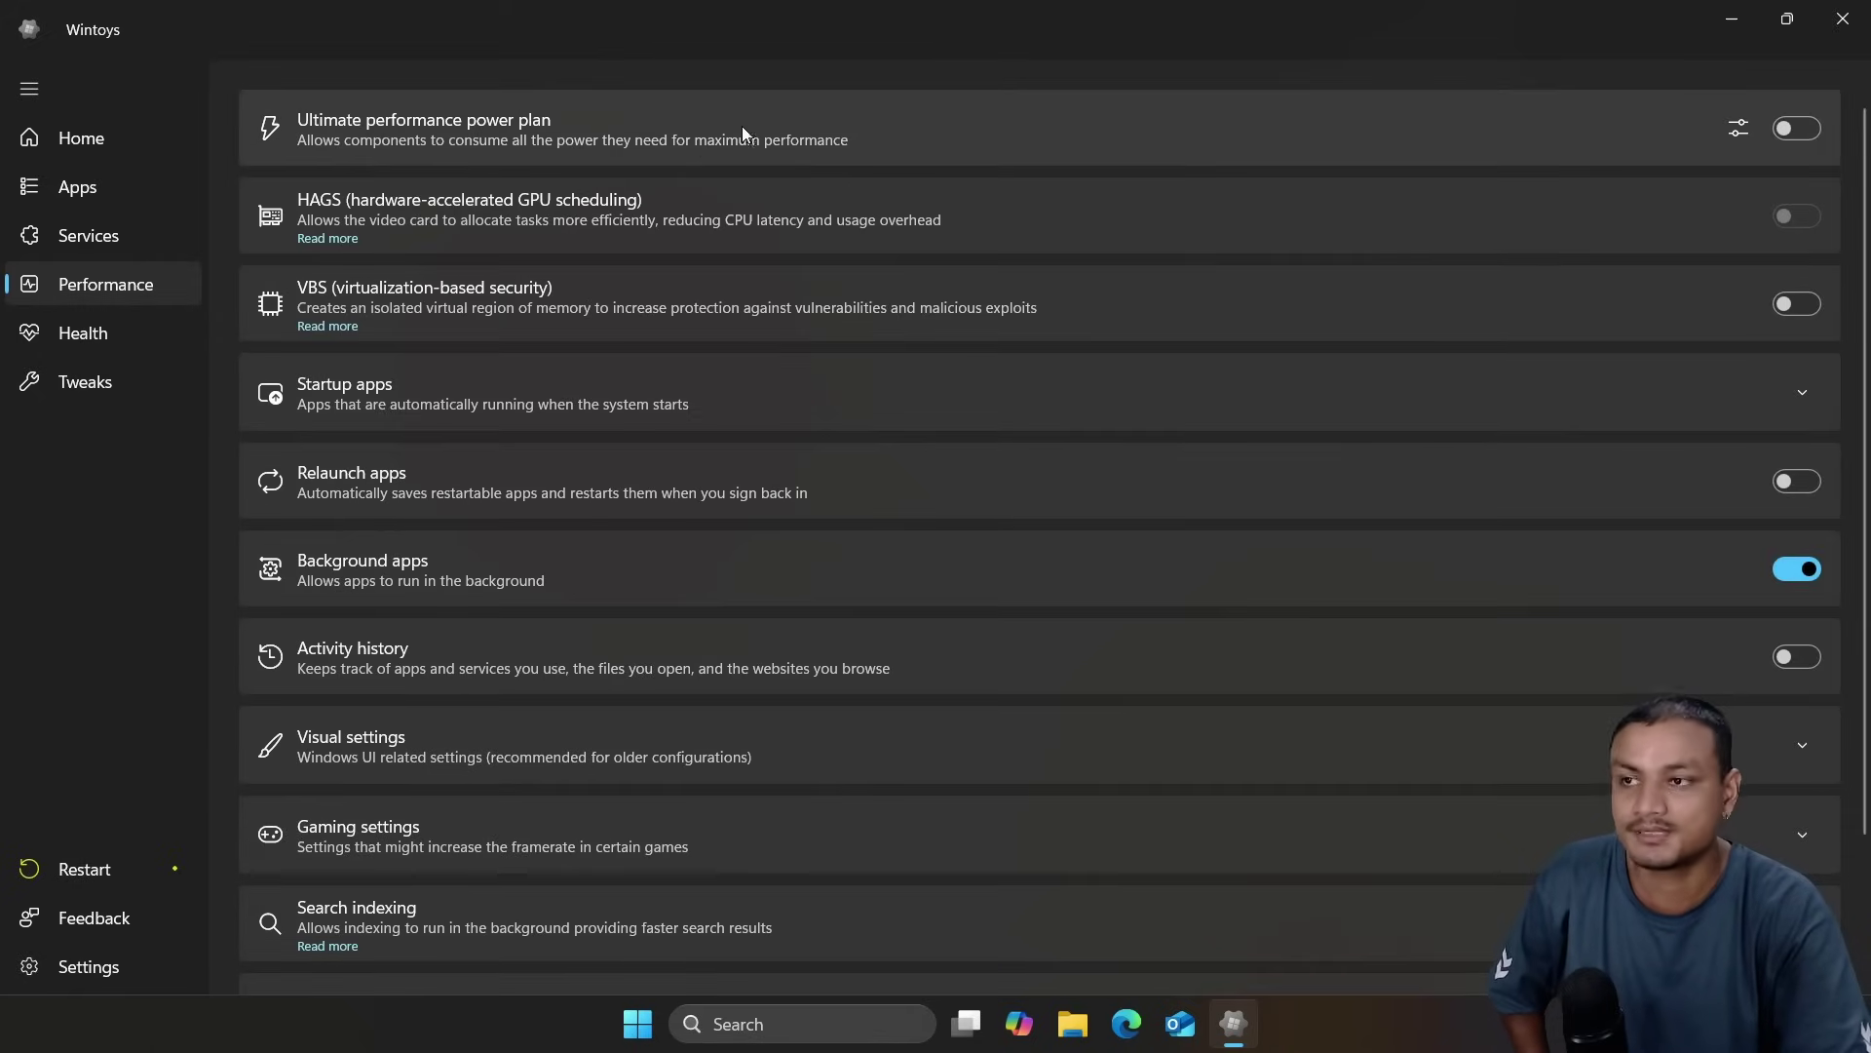
- Expand and collapse the startup apps and visual effects options on the Performance page
scroll(437, 414, down, 2)
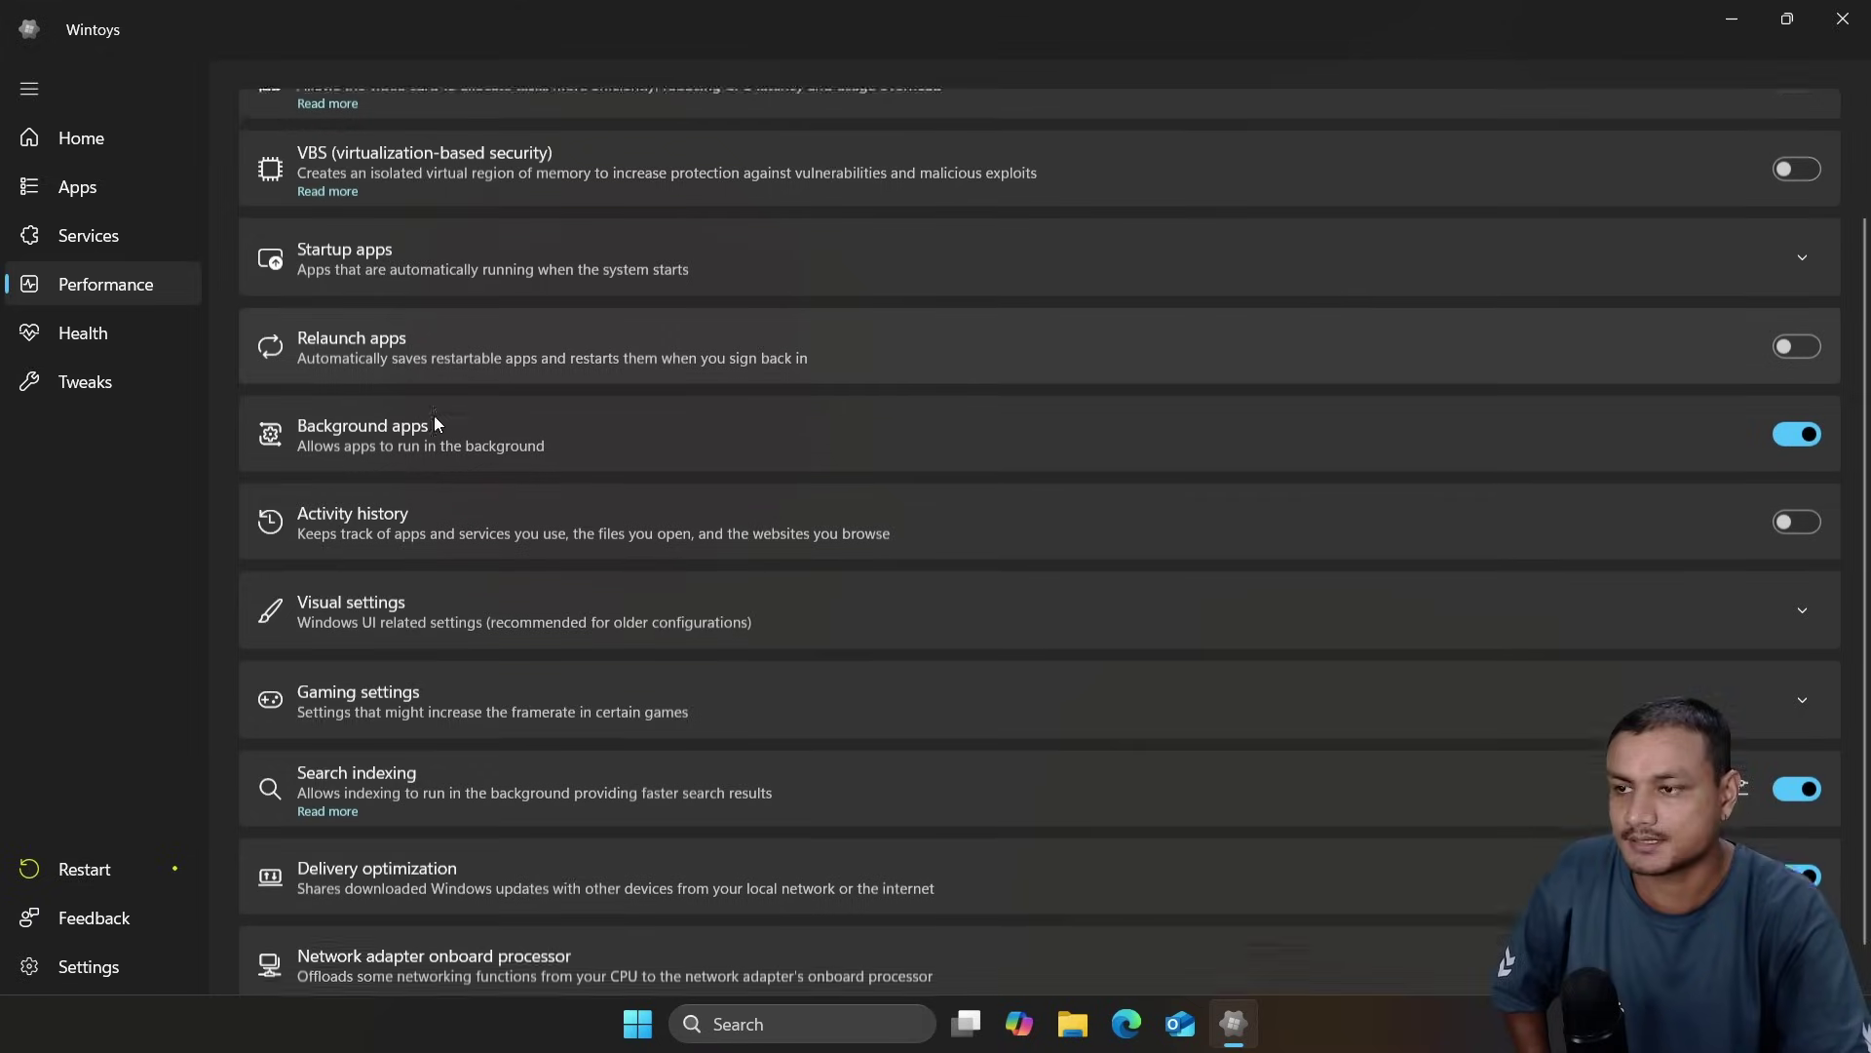
click(434, 234)
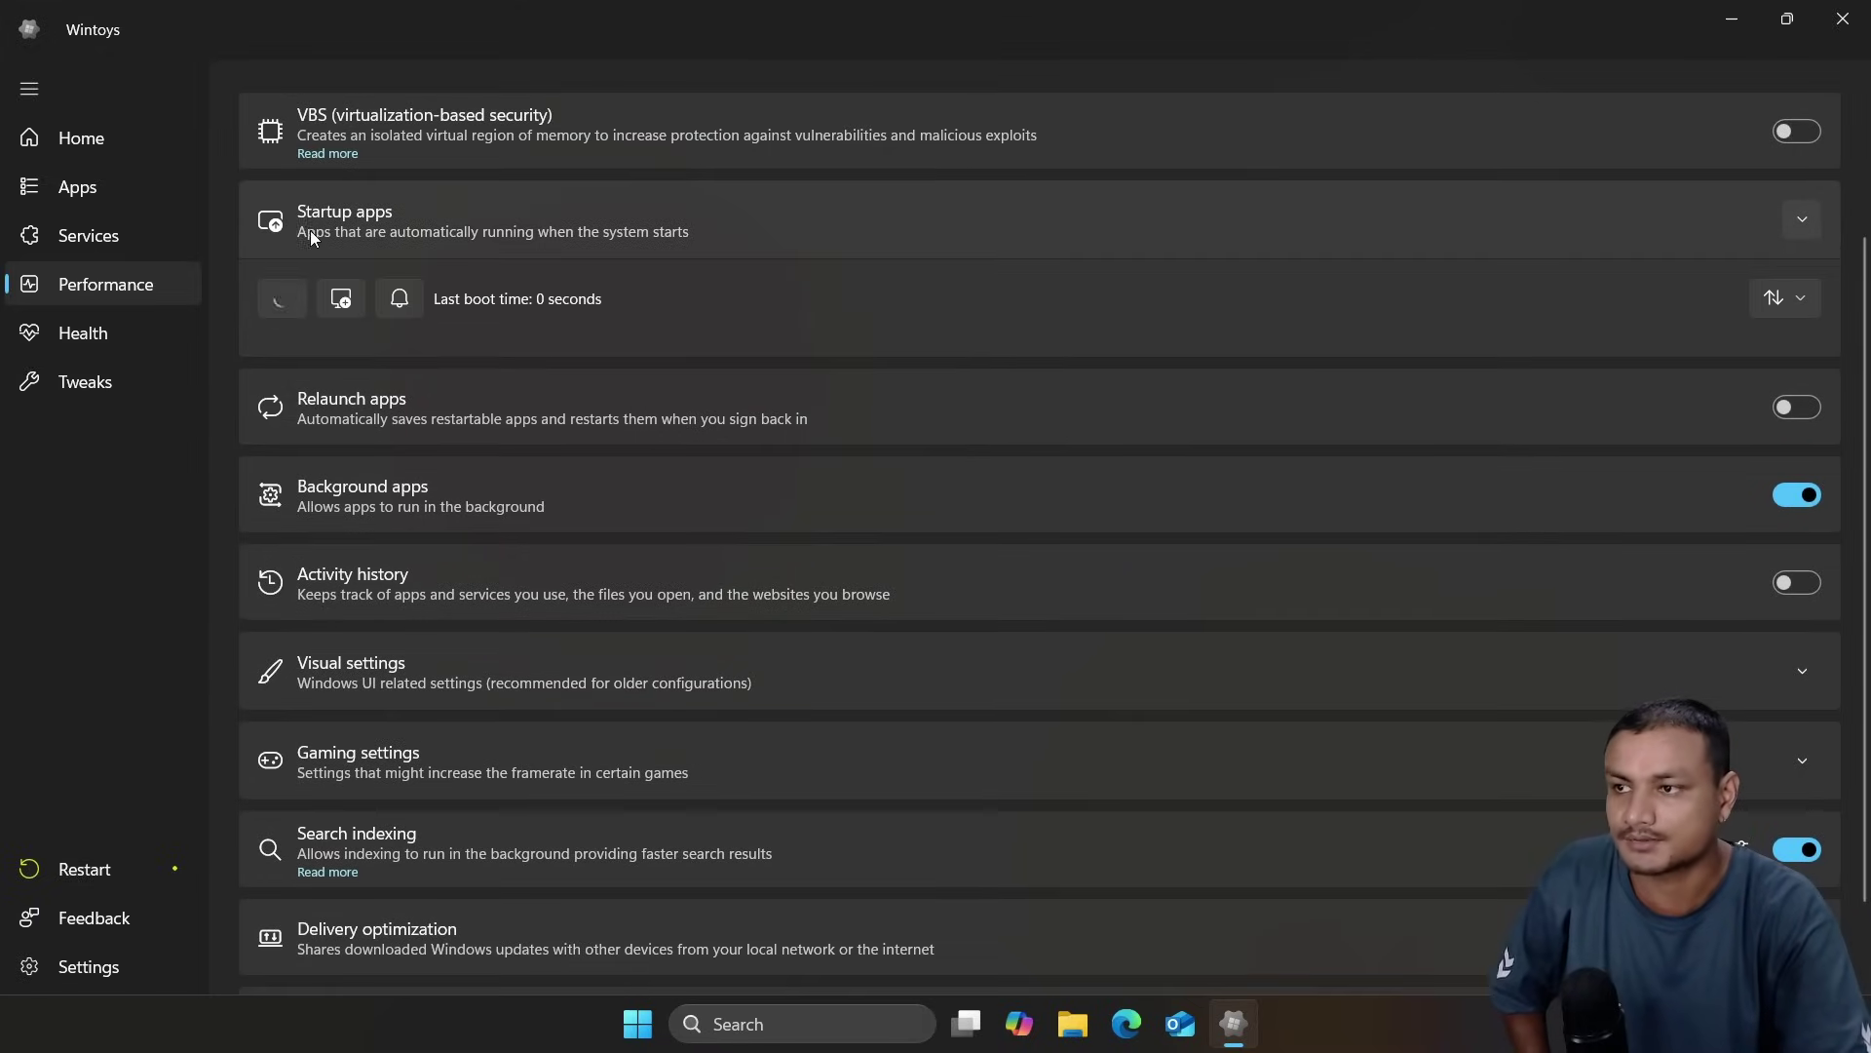
click(474, 226)
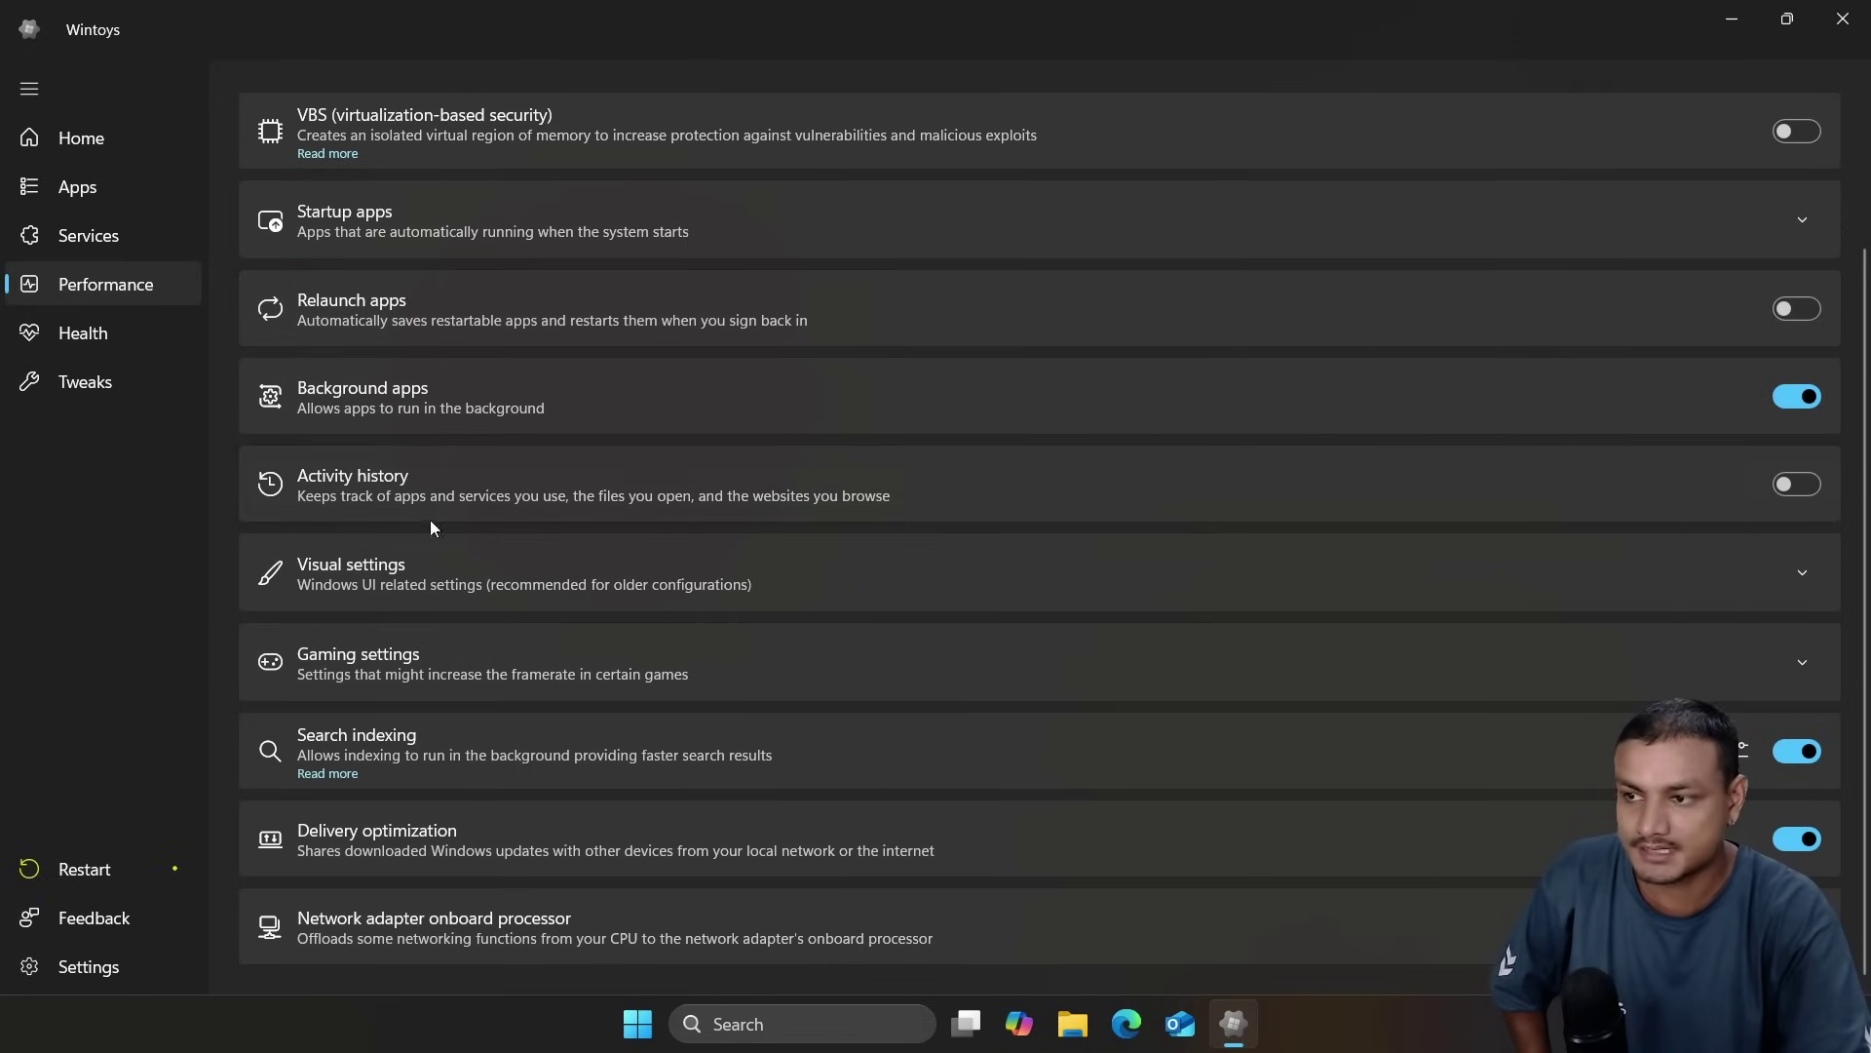
click(483, 575)
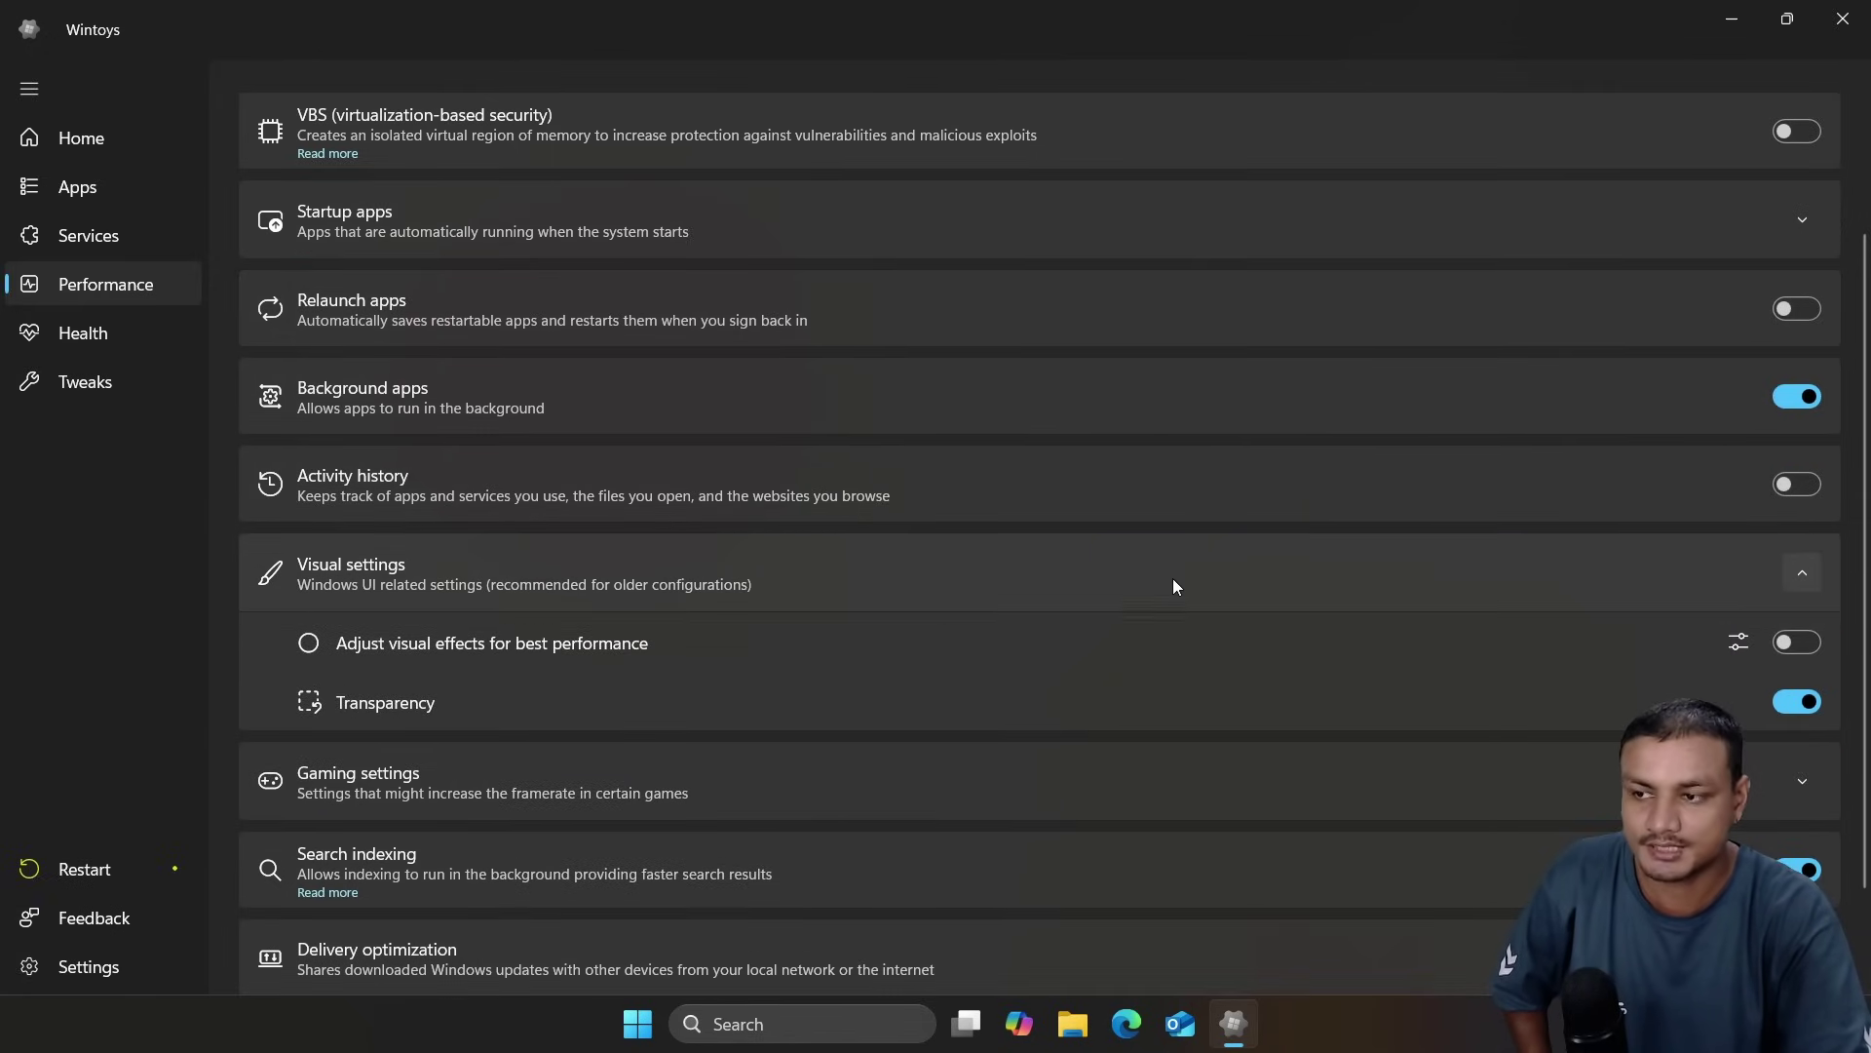
click(395, 565)
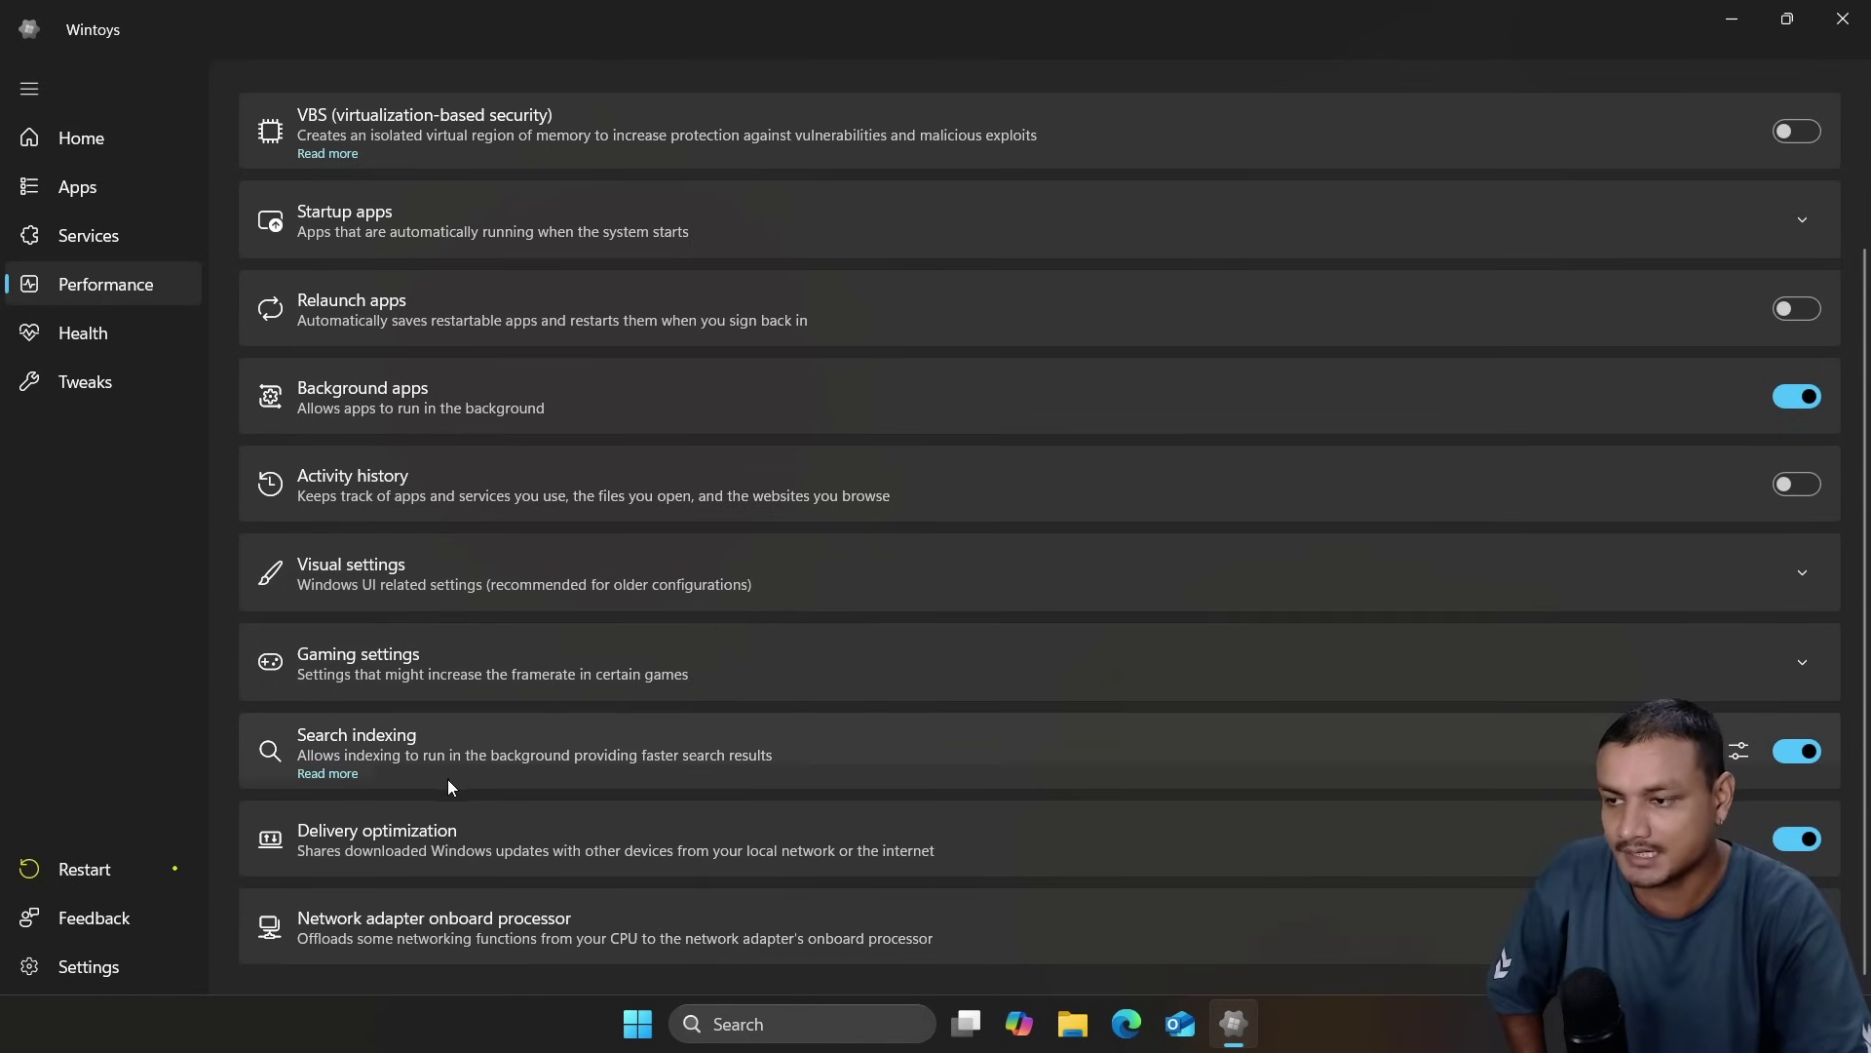
- Confirm Windows Search and the Alt+Space app launcher still work with indexing off
key(super)
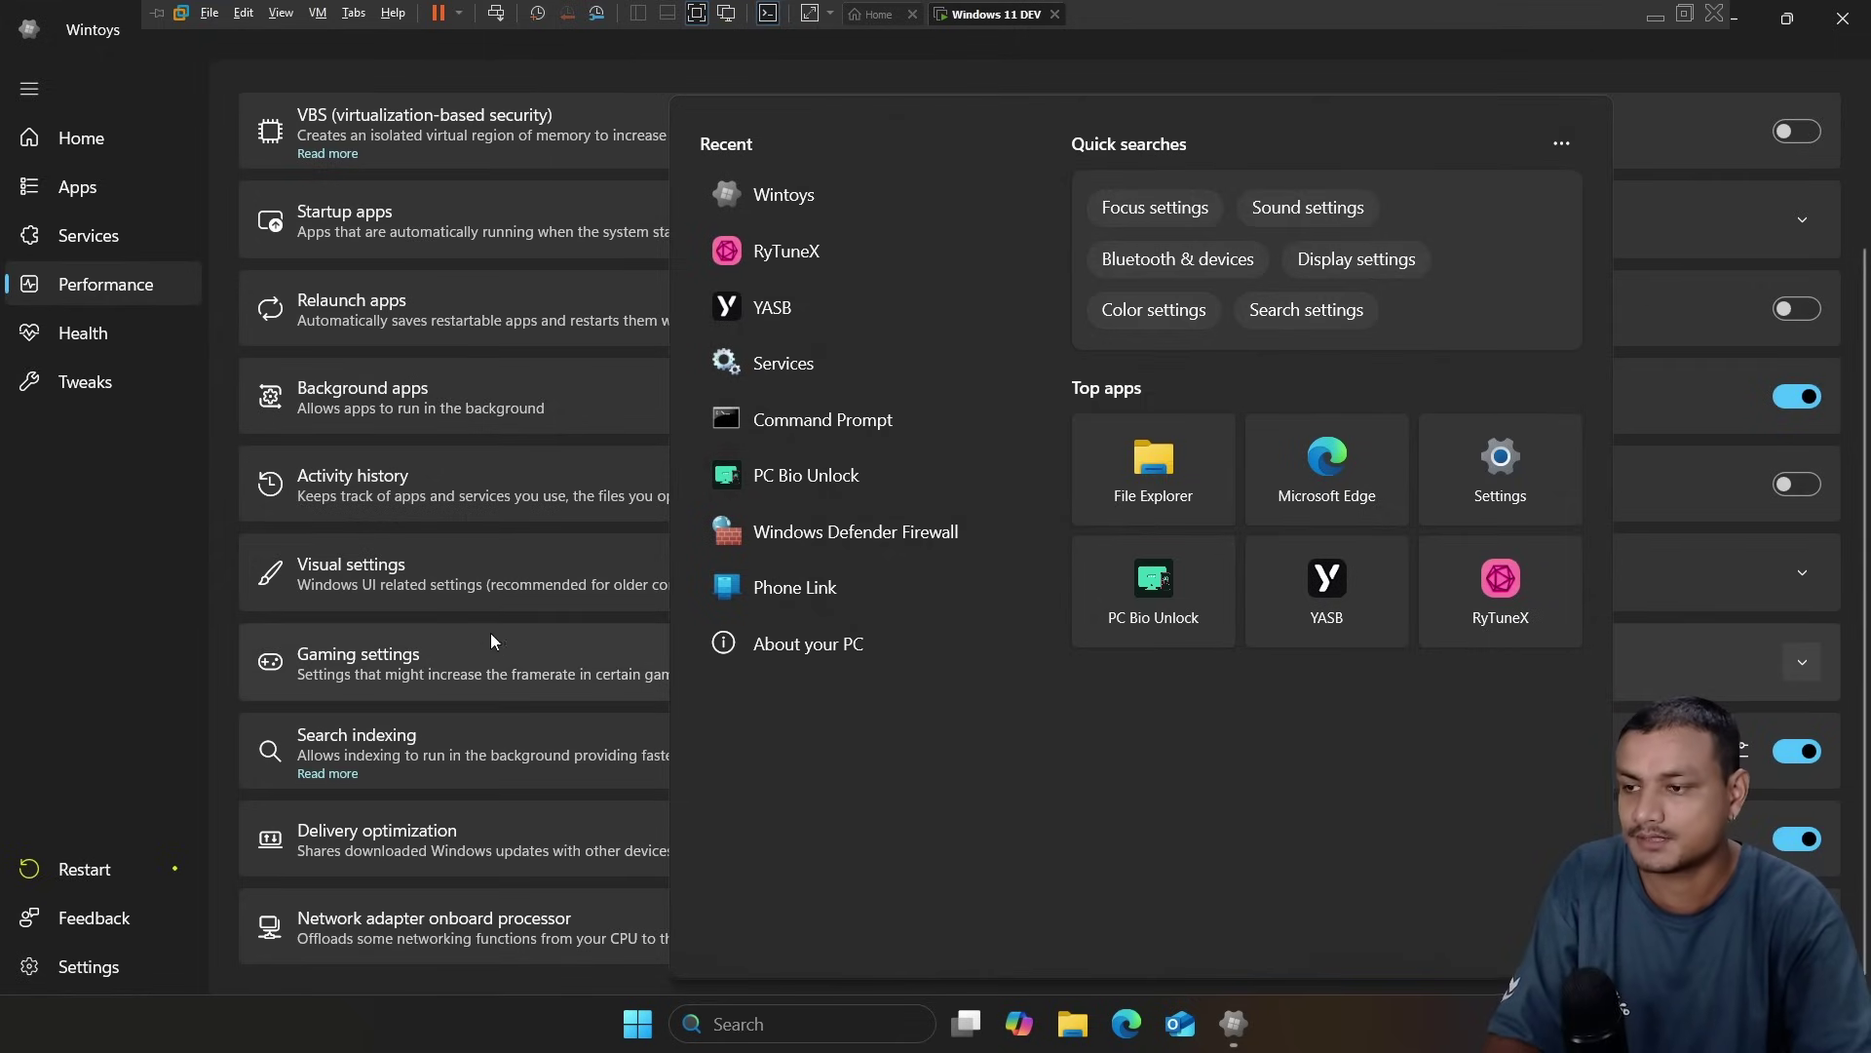
click(509, 747)
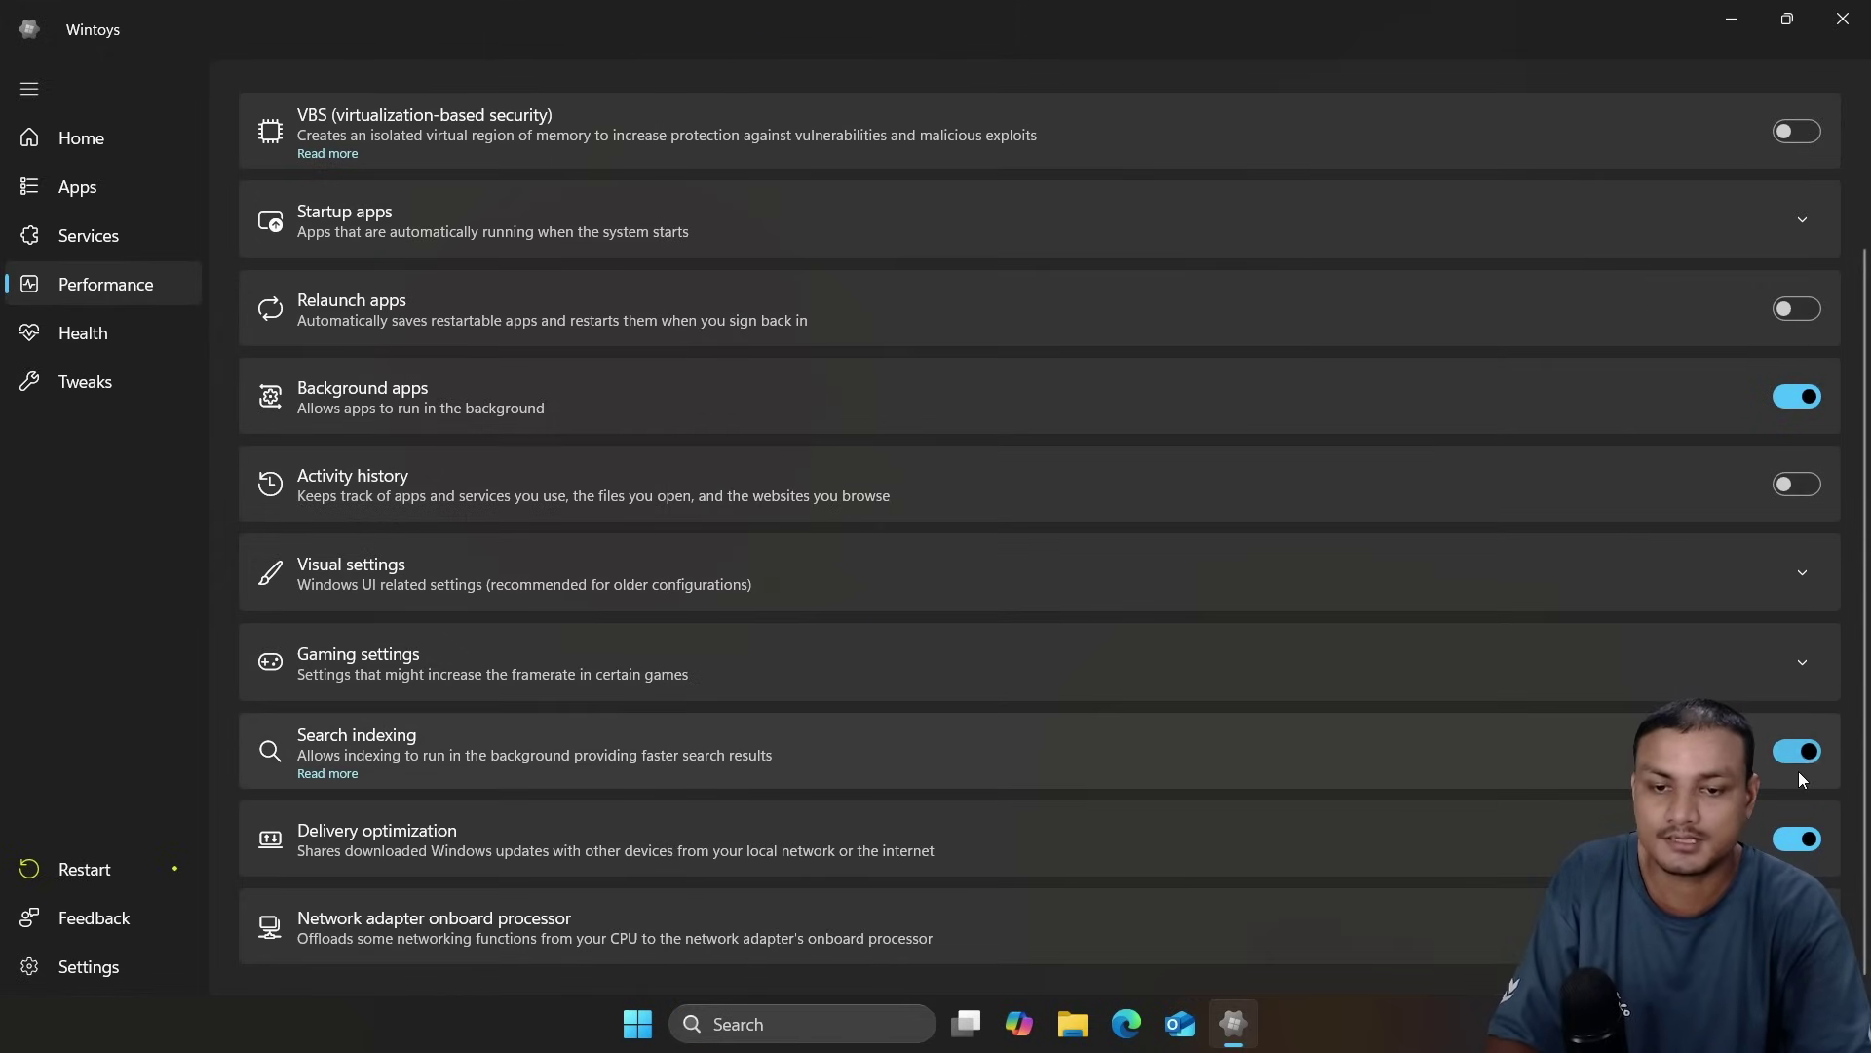
key(super+s)
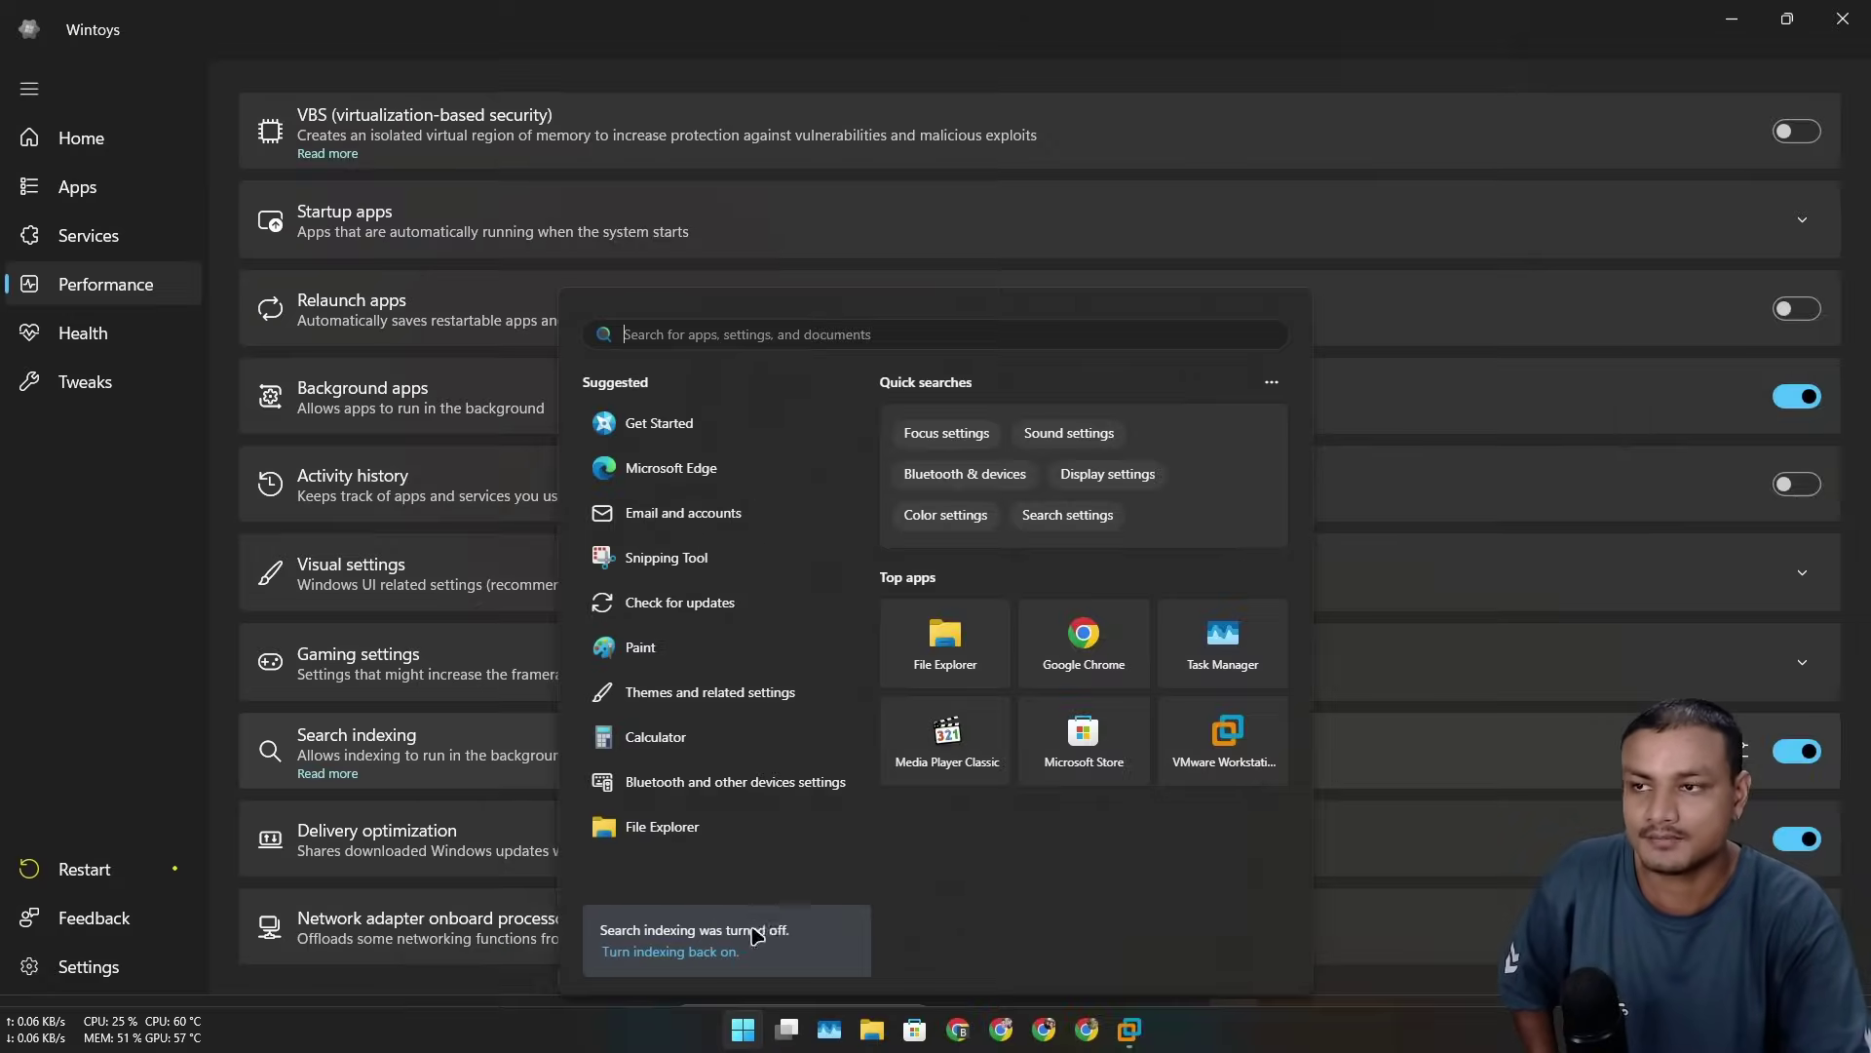
key(alt+space)
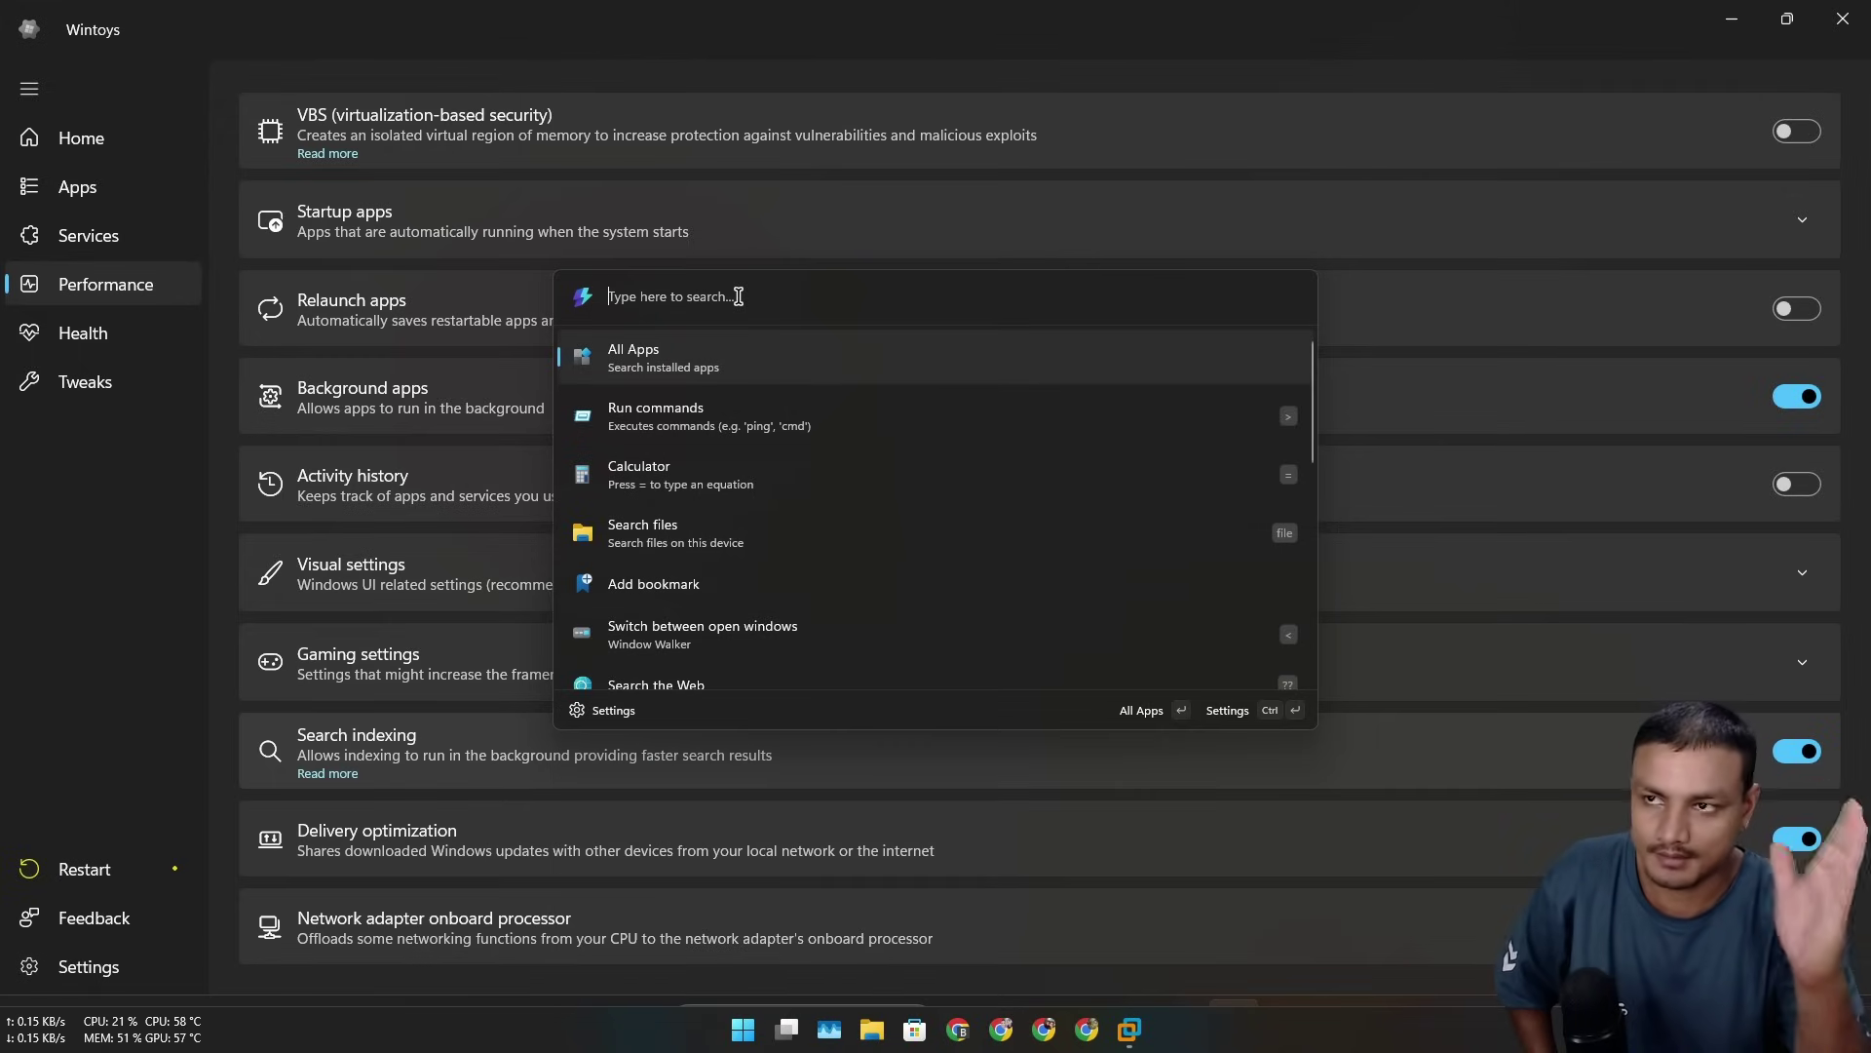
click(199, 234)
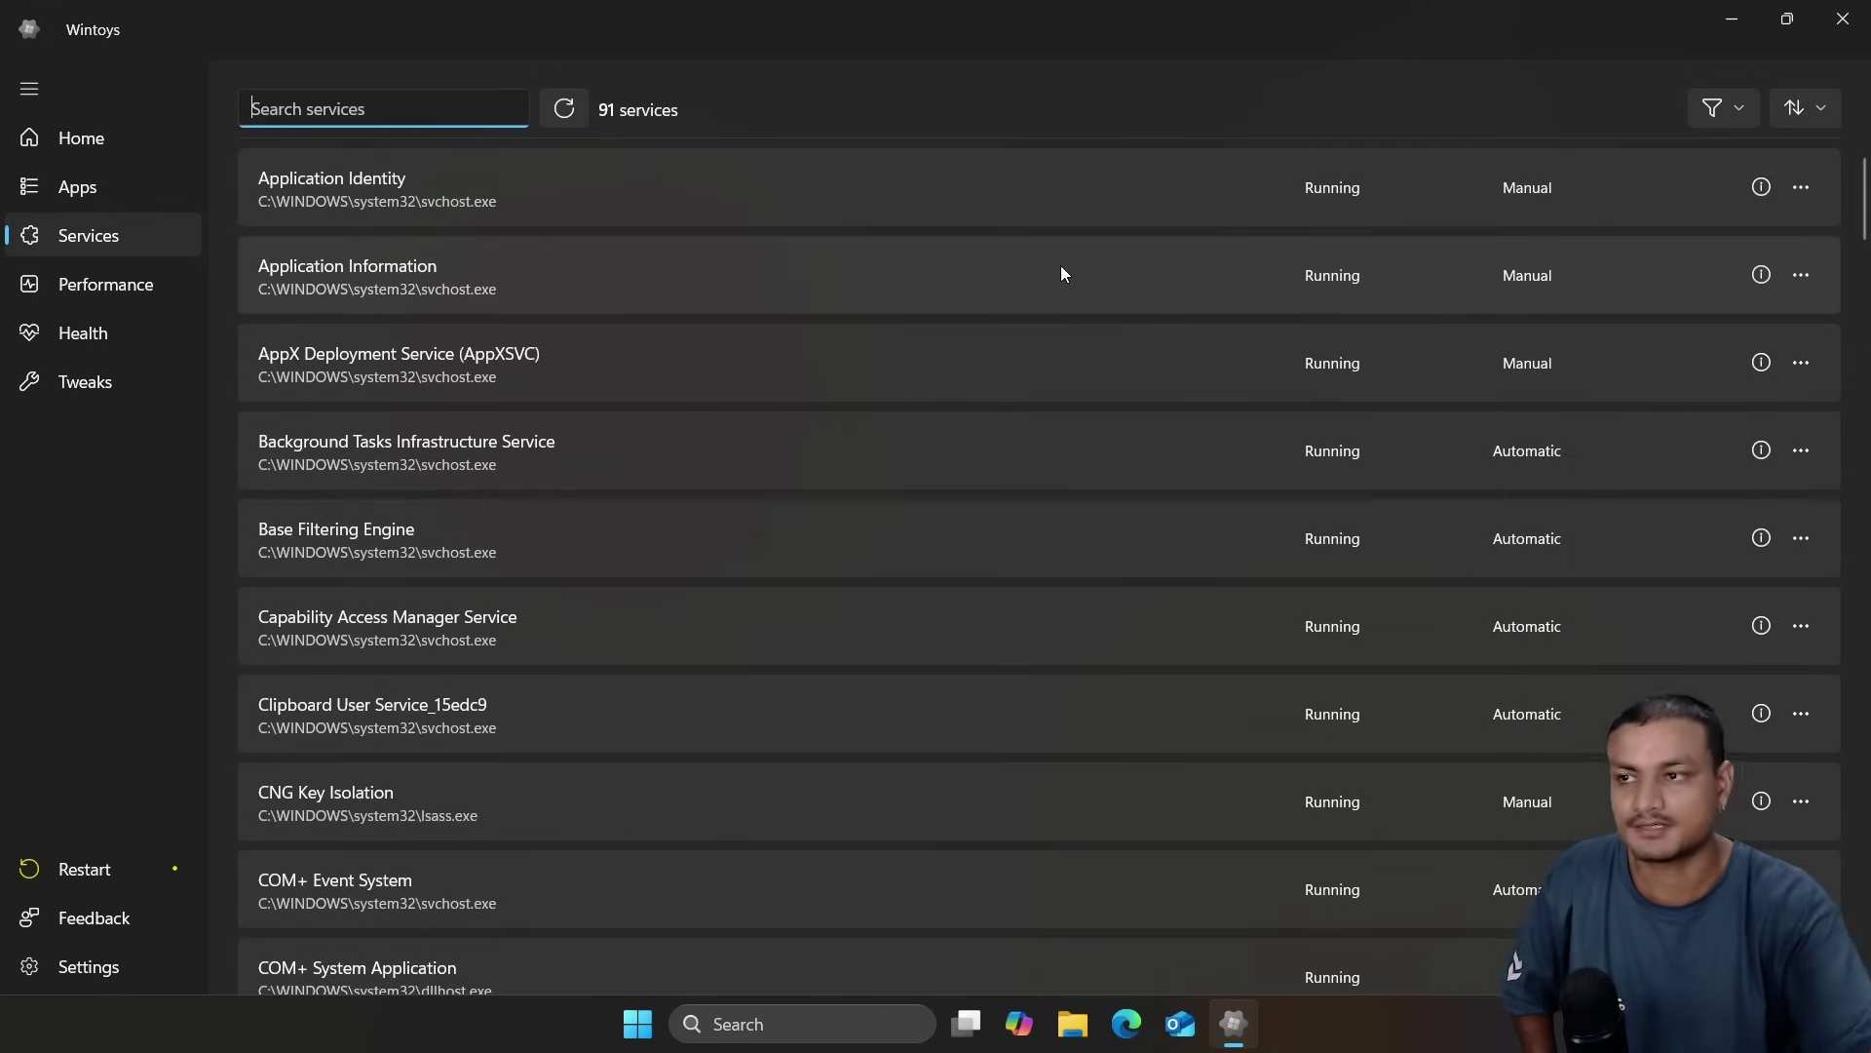
- Filter the services list to Microsoft services, then to those marked Useless
click(1744, 107)
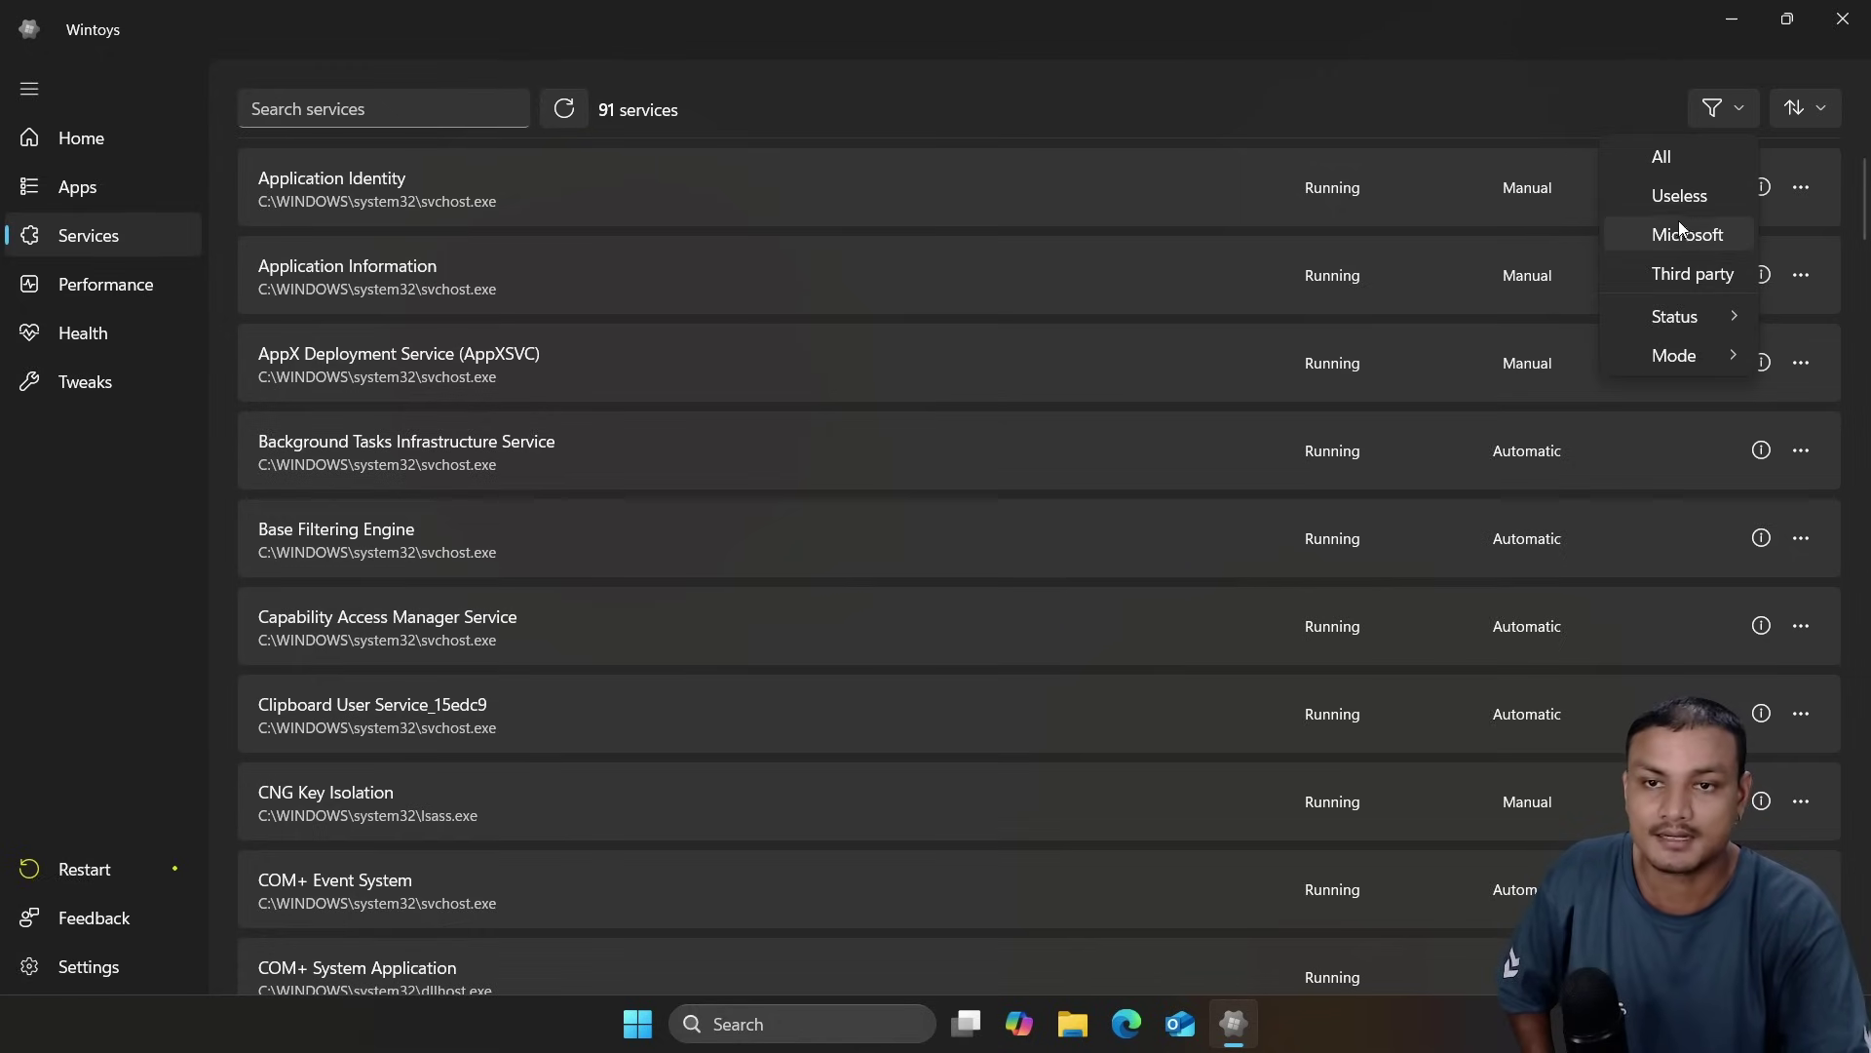
click(1680, 238)
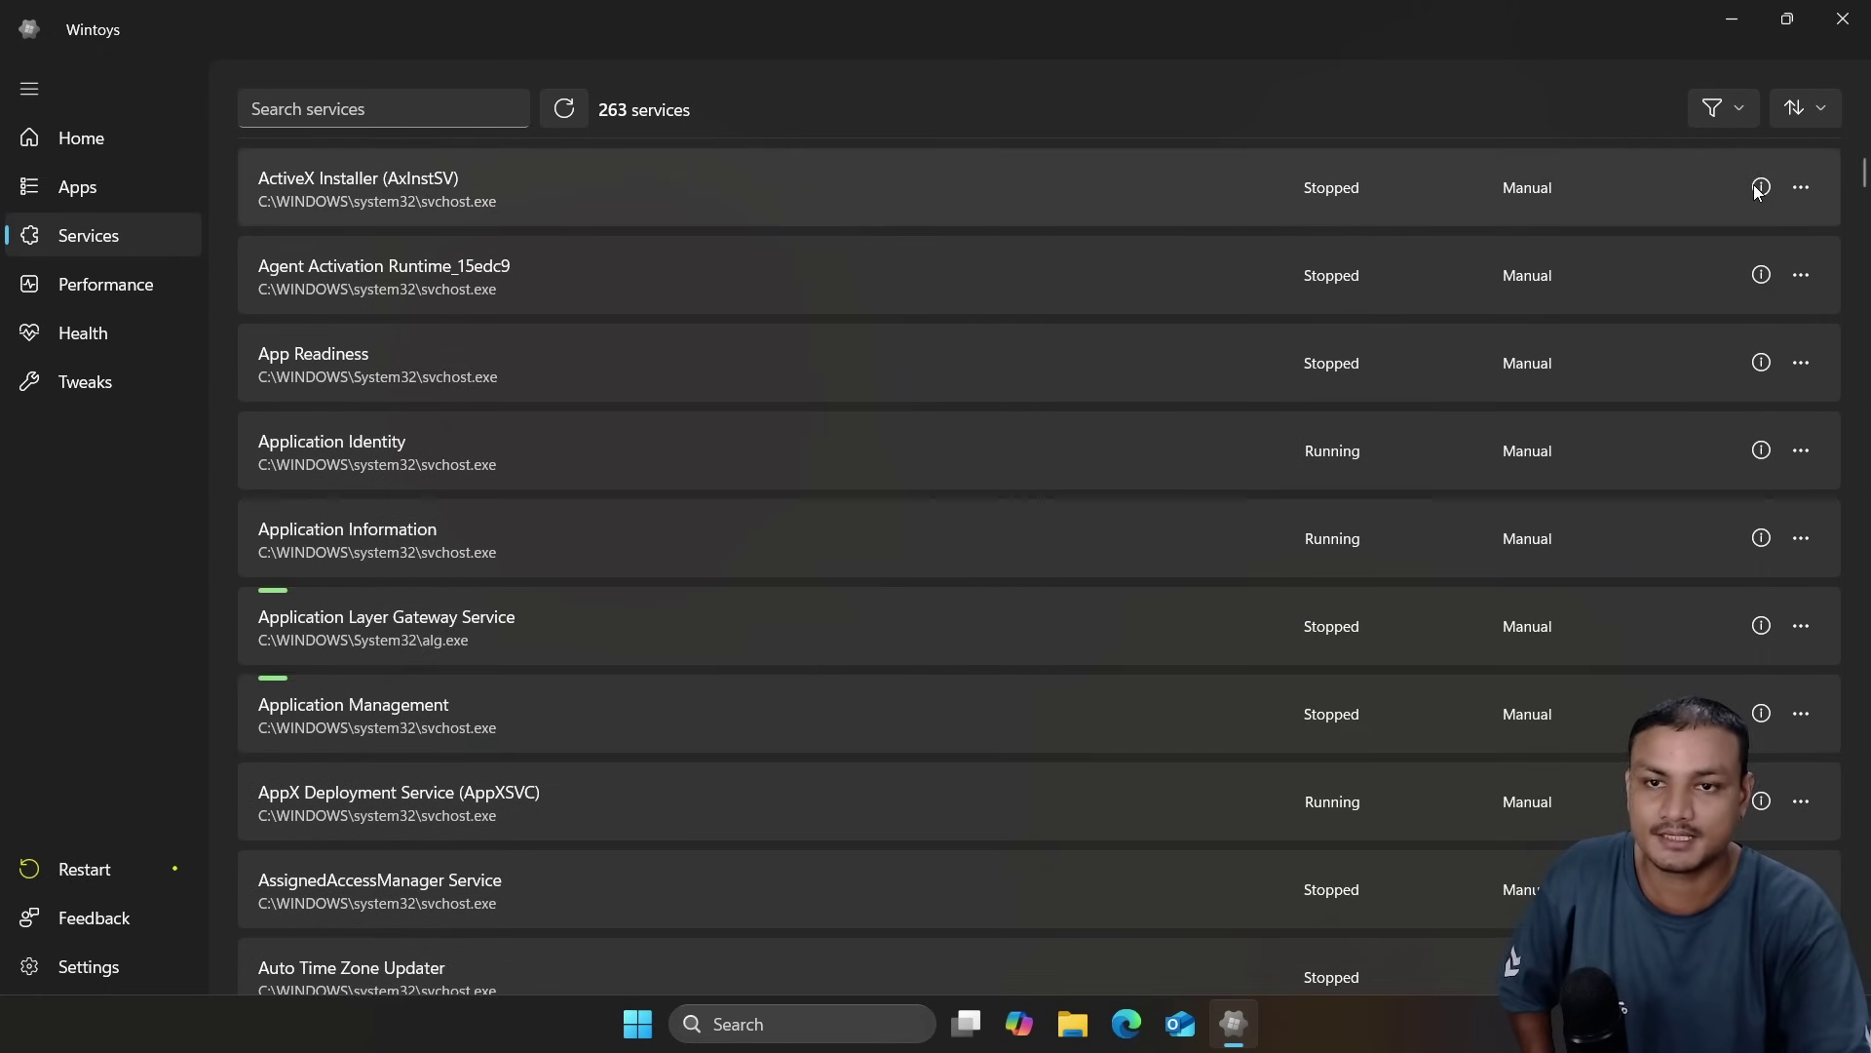
mouse_move(1758, 191)
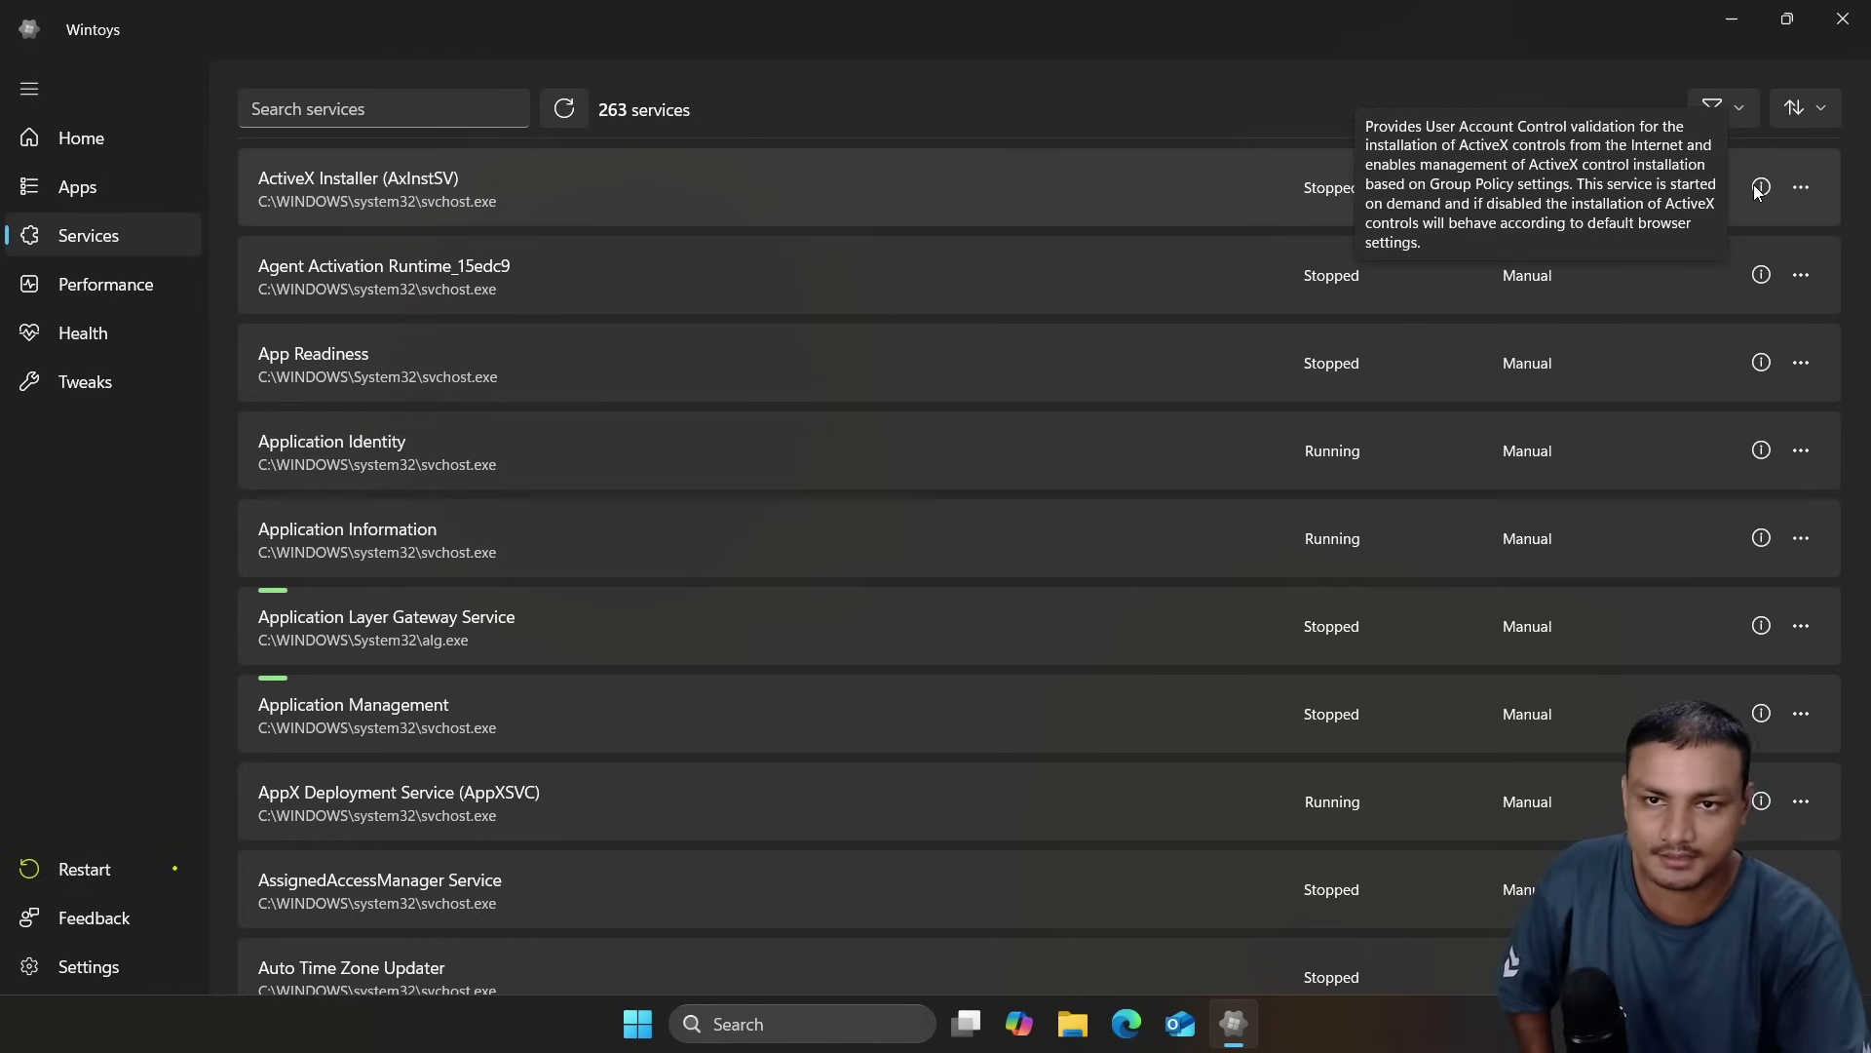
click(1739, 108)
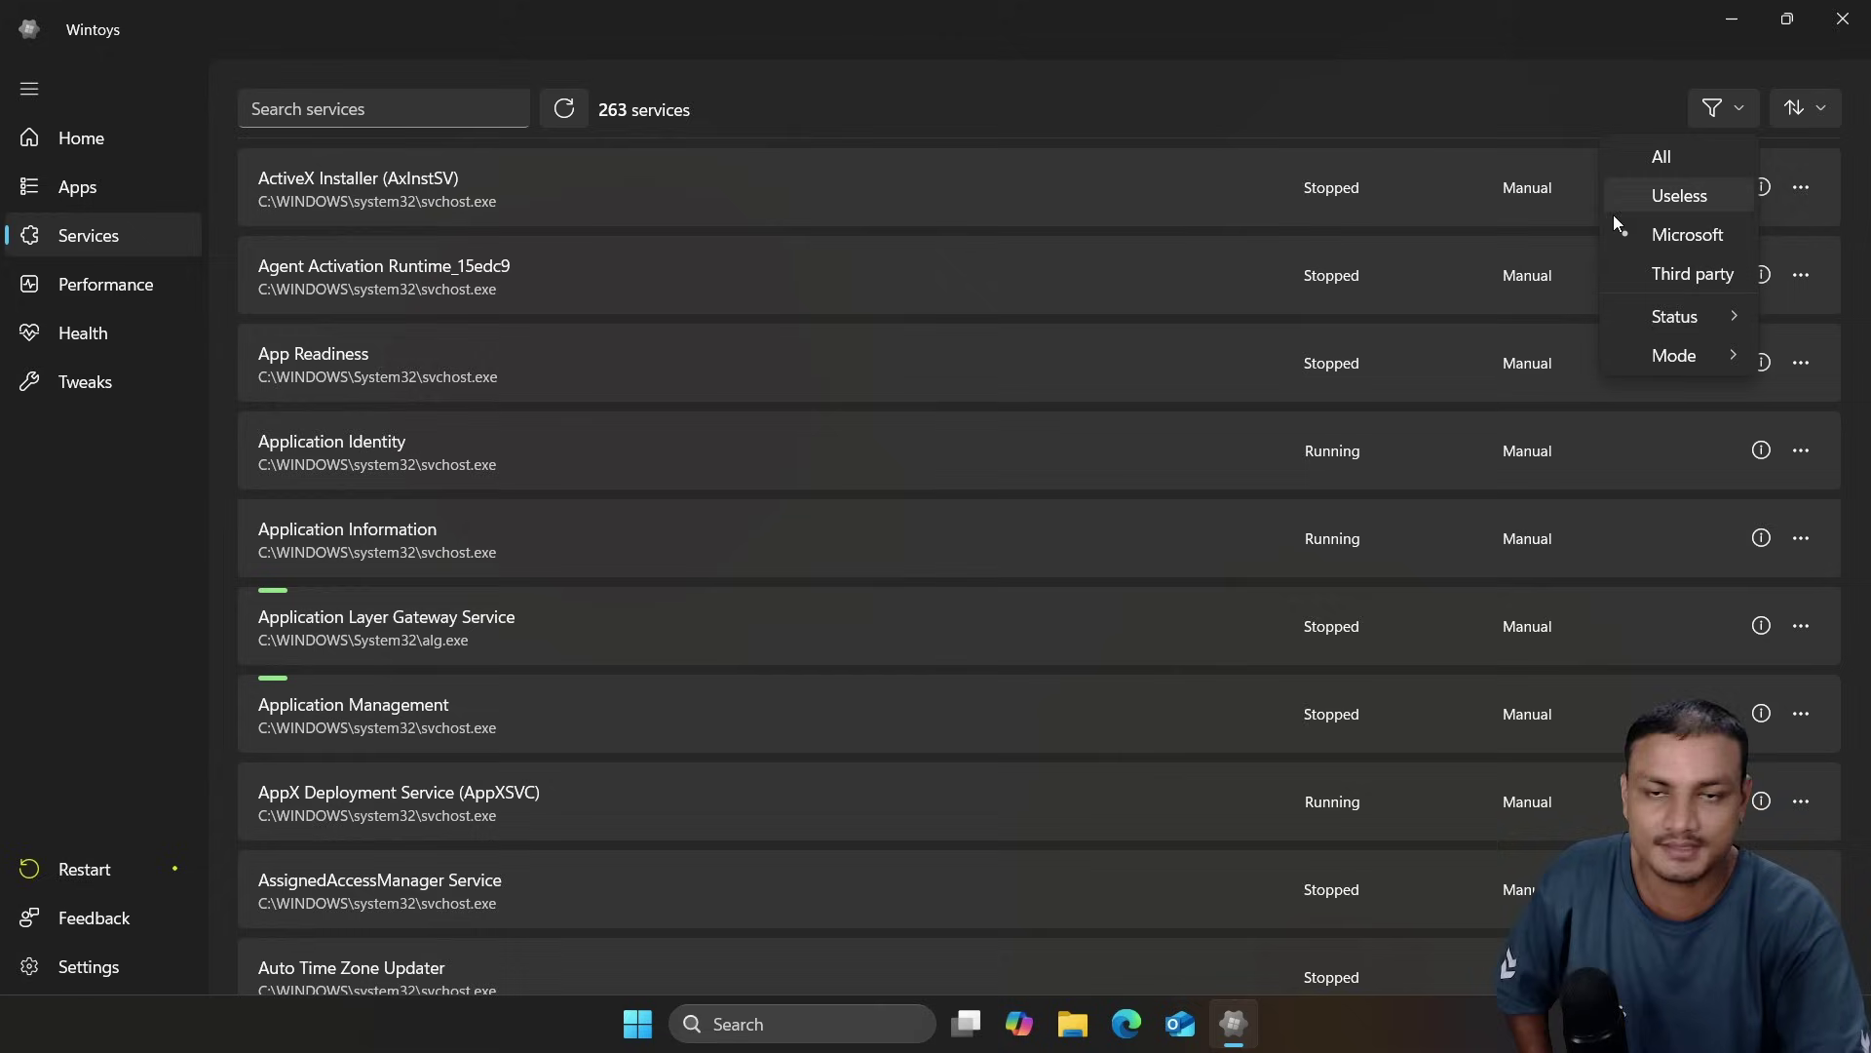
click(1667, 197)
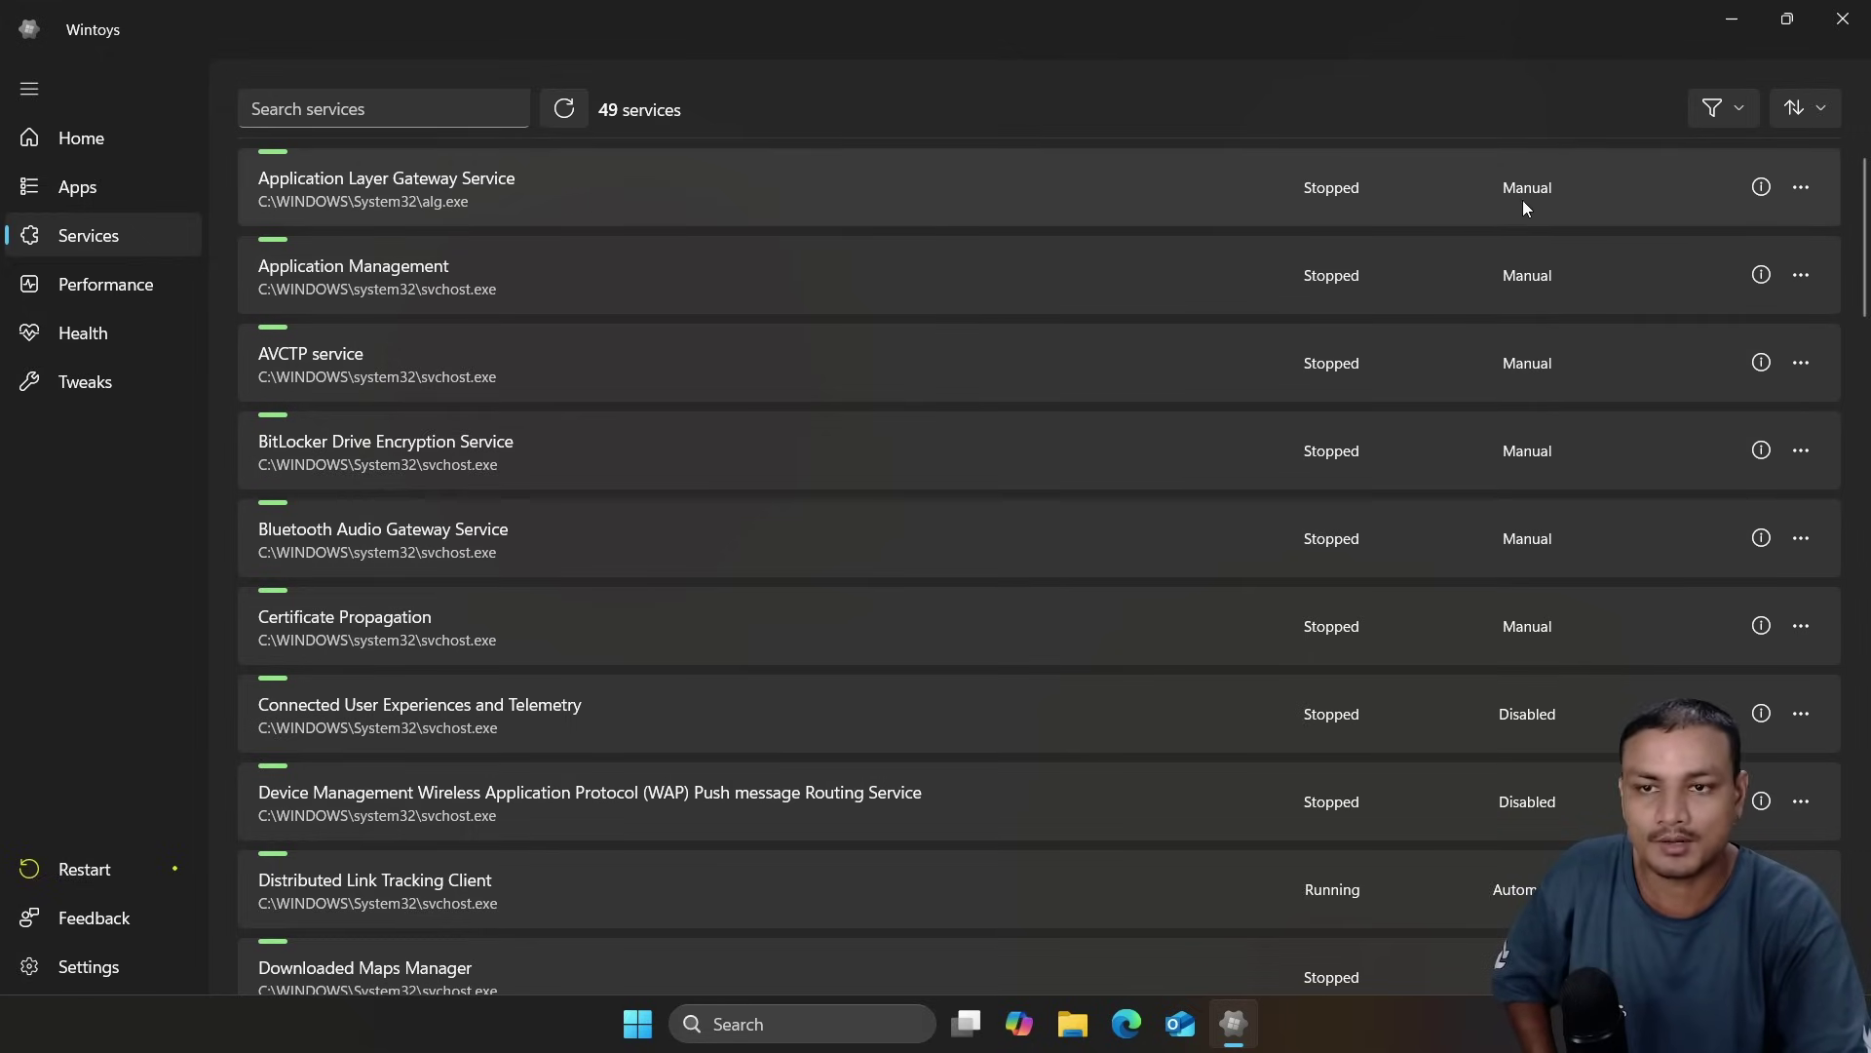
- Set the Downloaded Maps Manager service's startup mode to Disabled
scroll(1526, 451, down, 5)
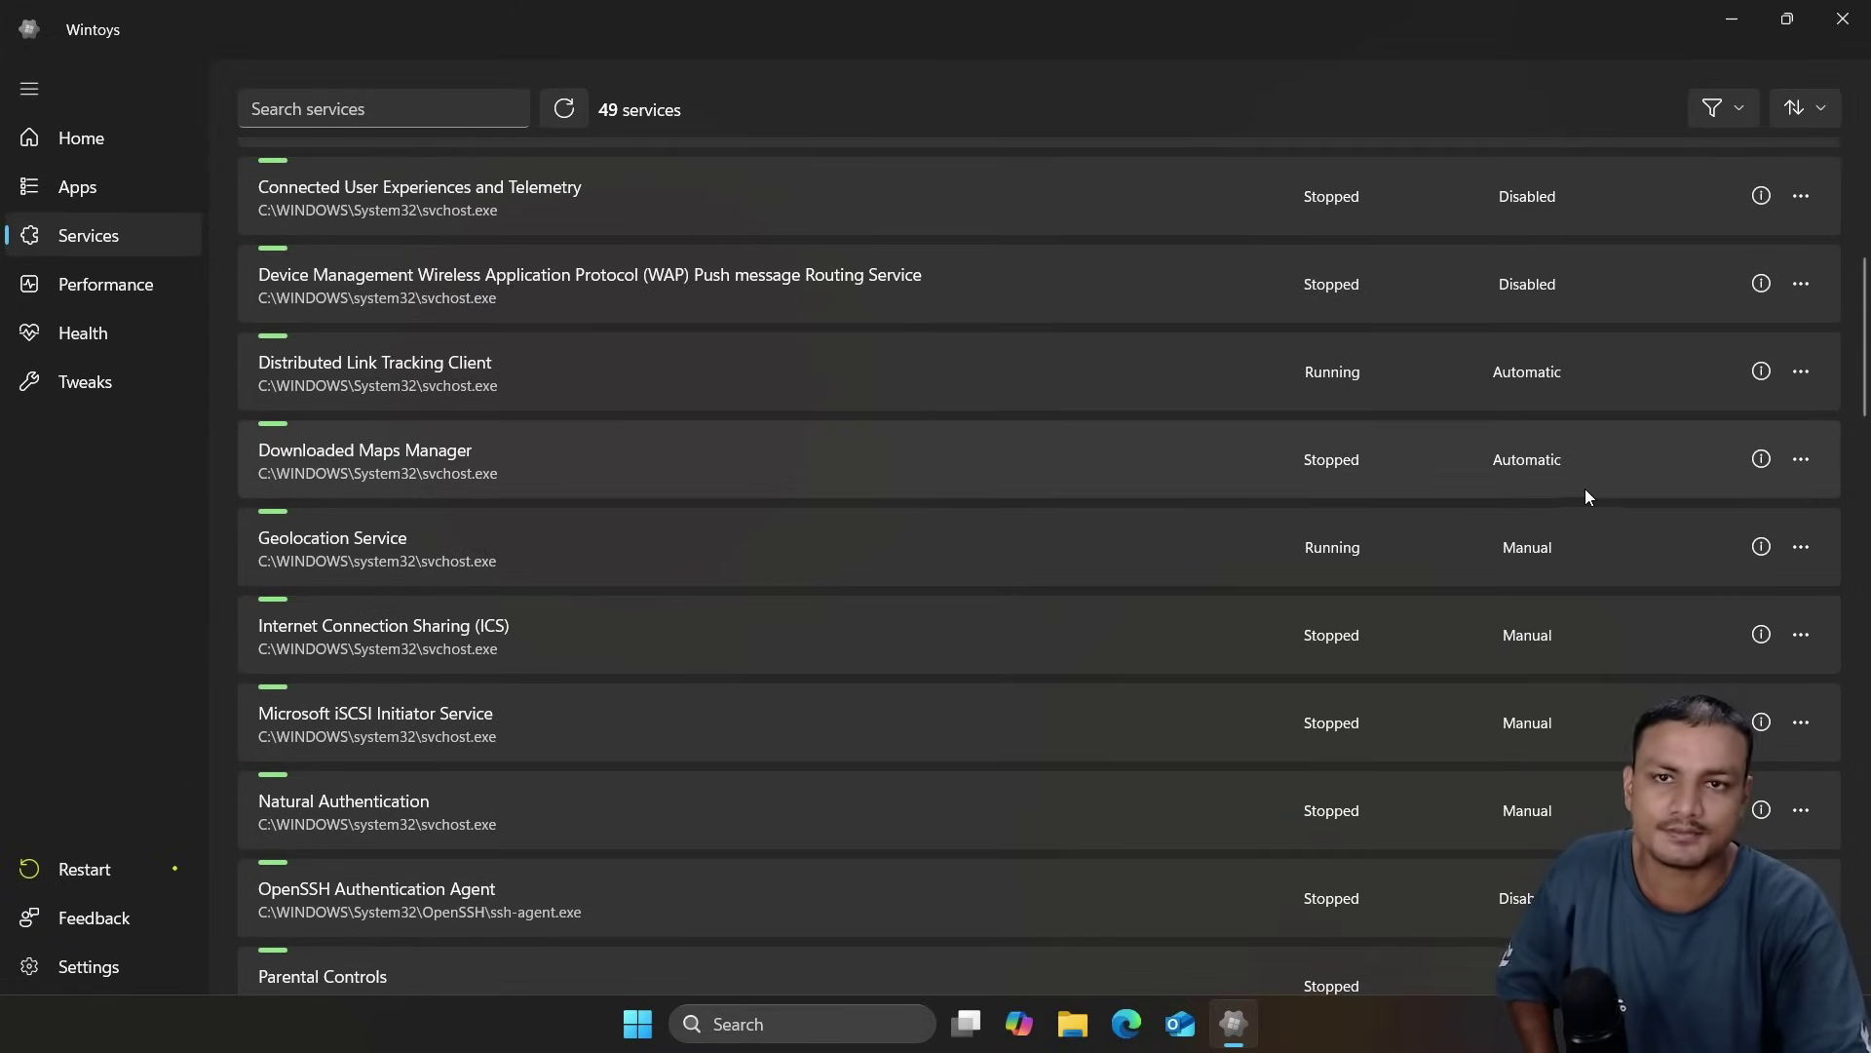
click(1798, 462)
mouse_move(1753, 709)
click(1599, 788)
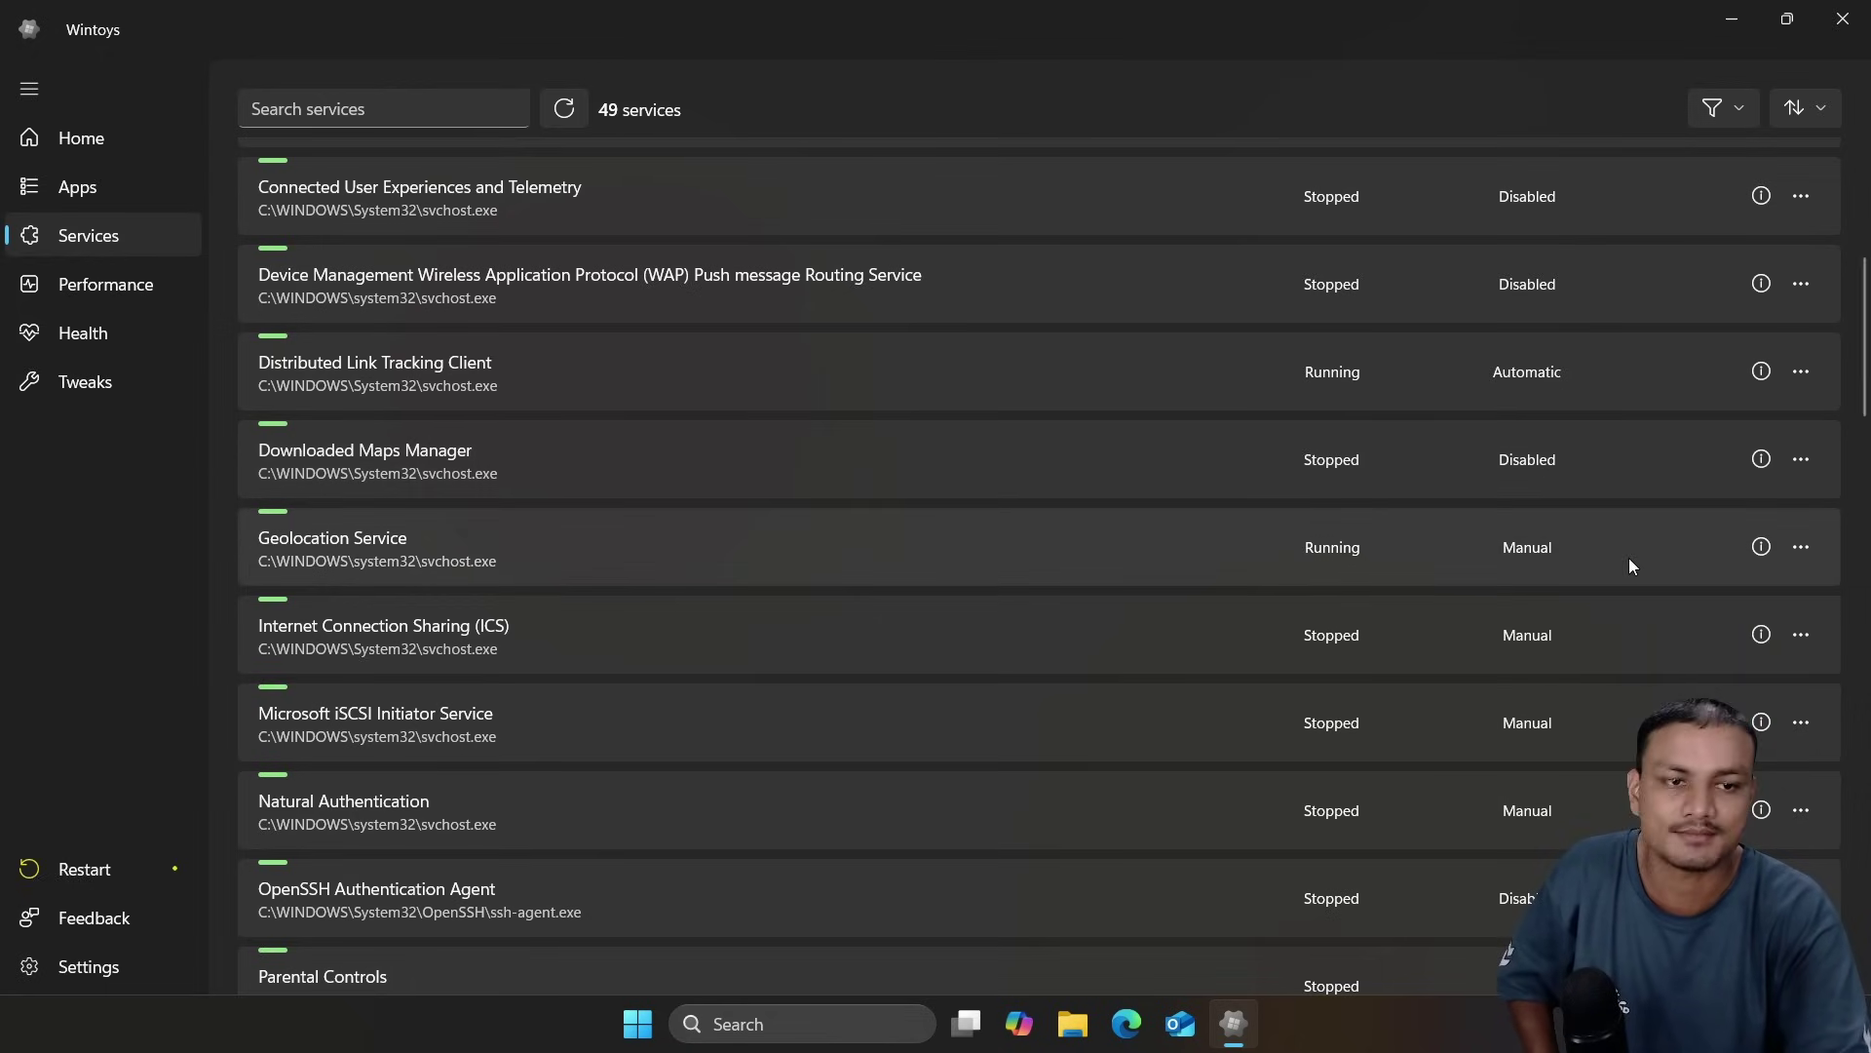
click(78, 187)
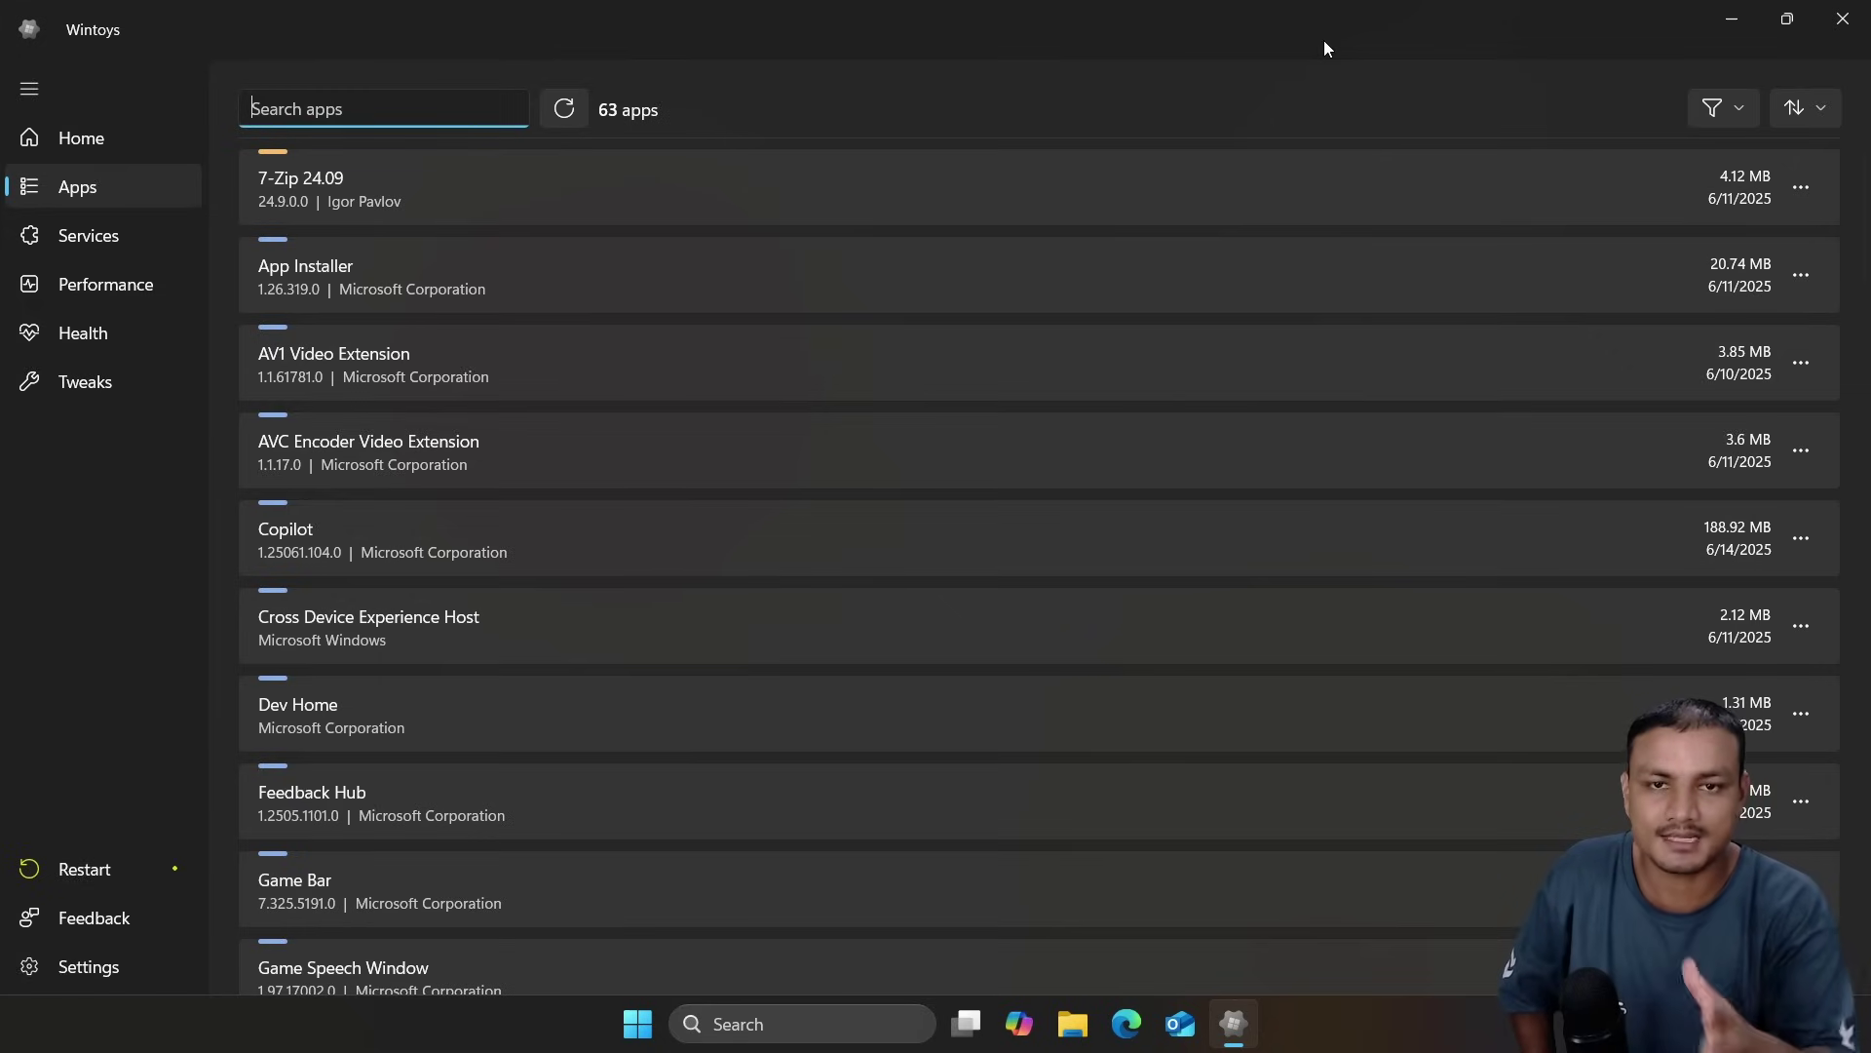
right_click(637, 1024)
click(608, 332)
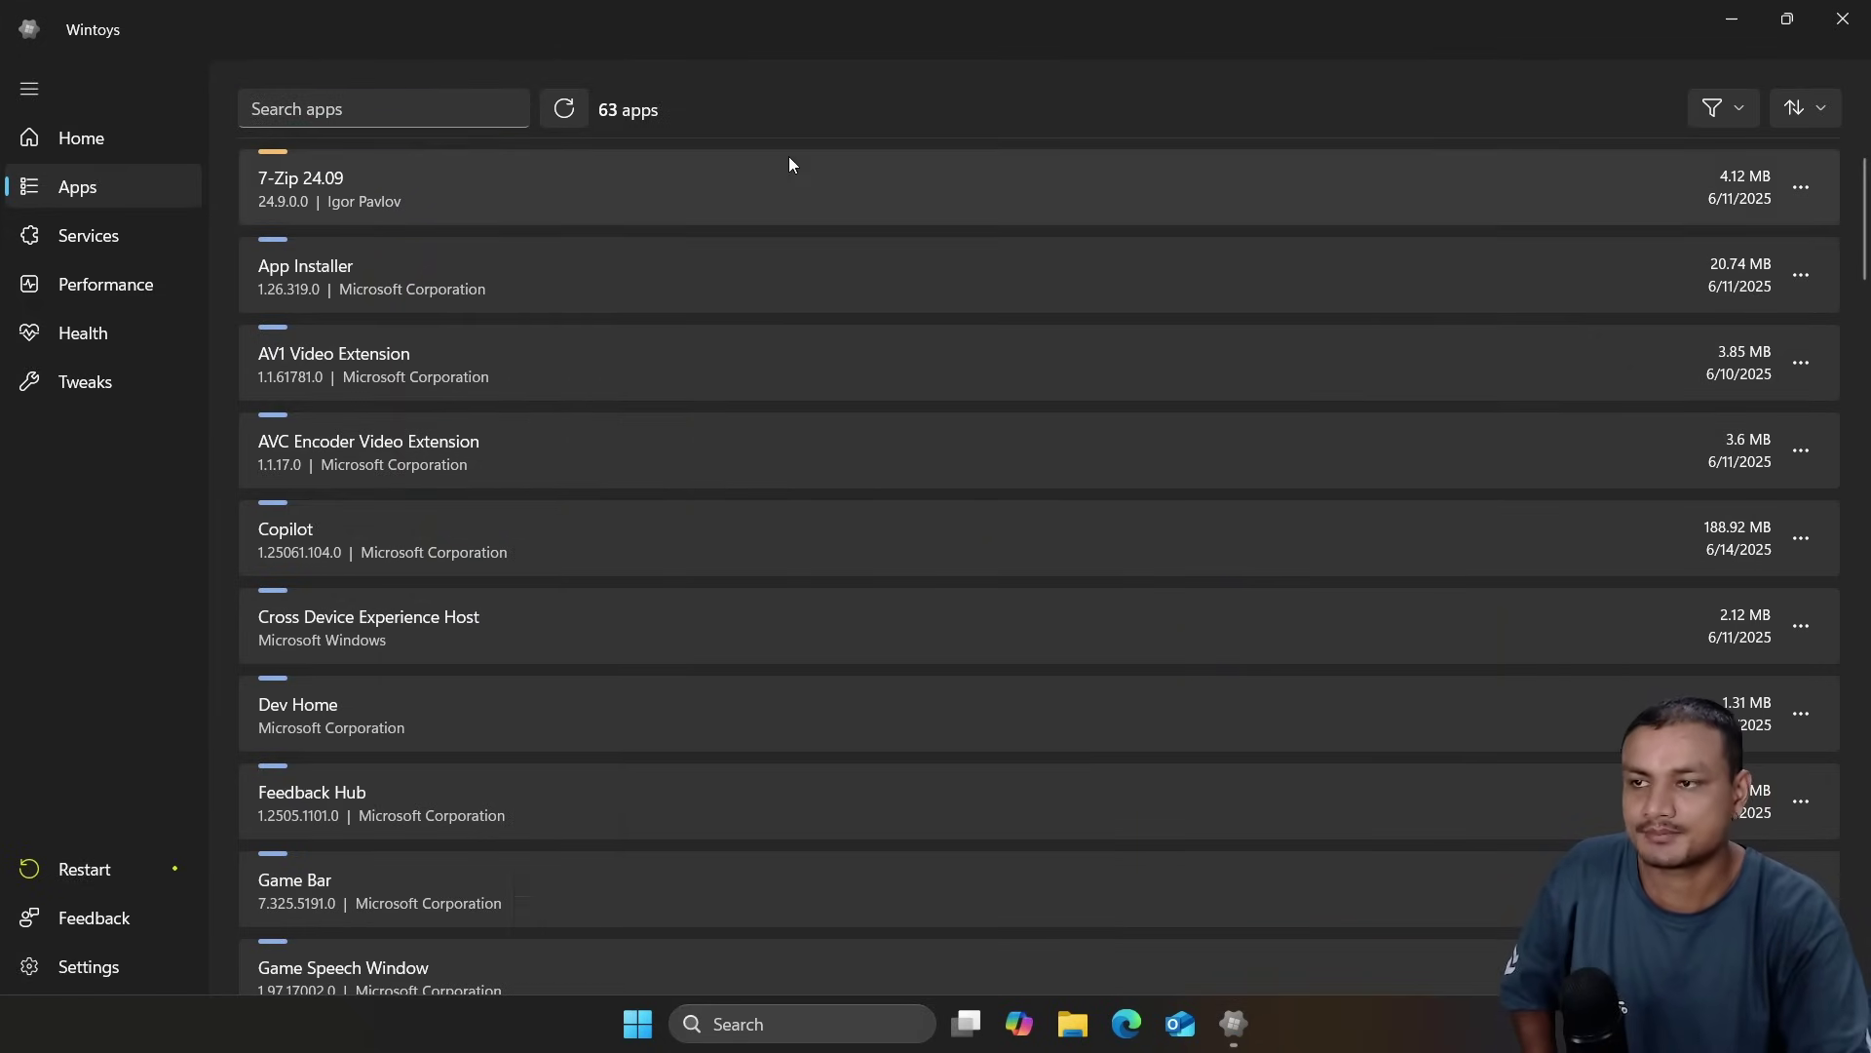
scroll(1014, 477, up, 10)
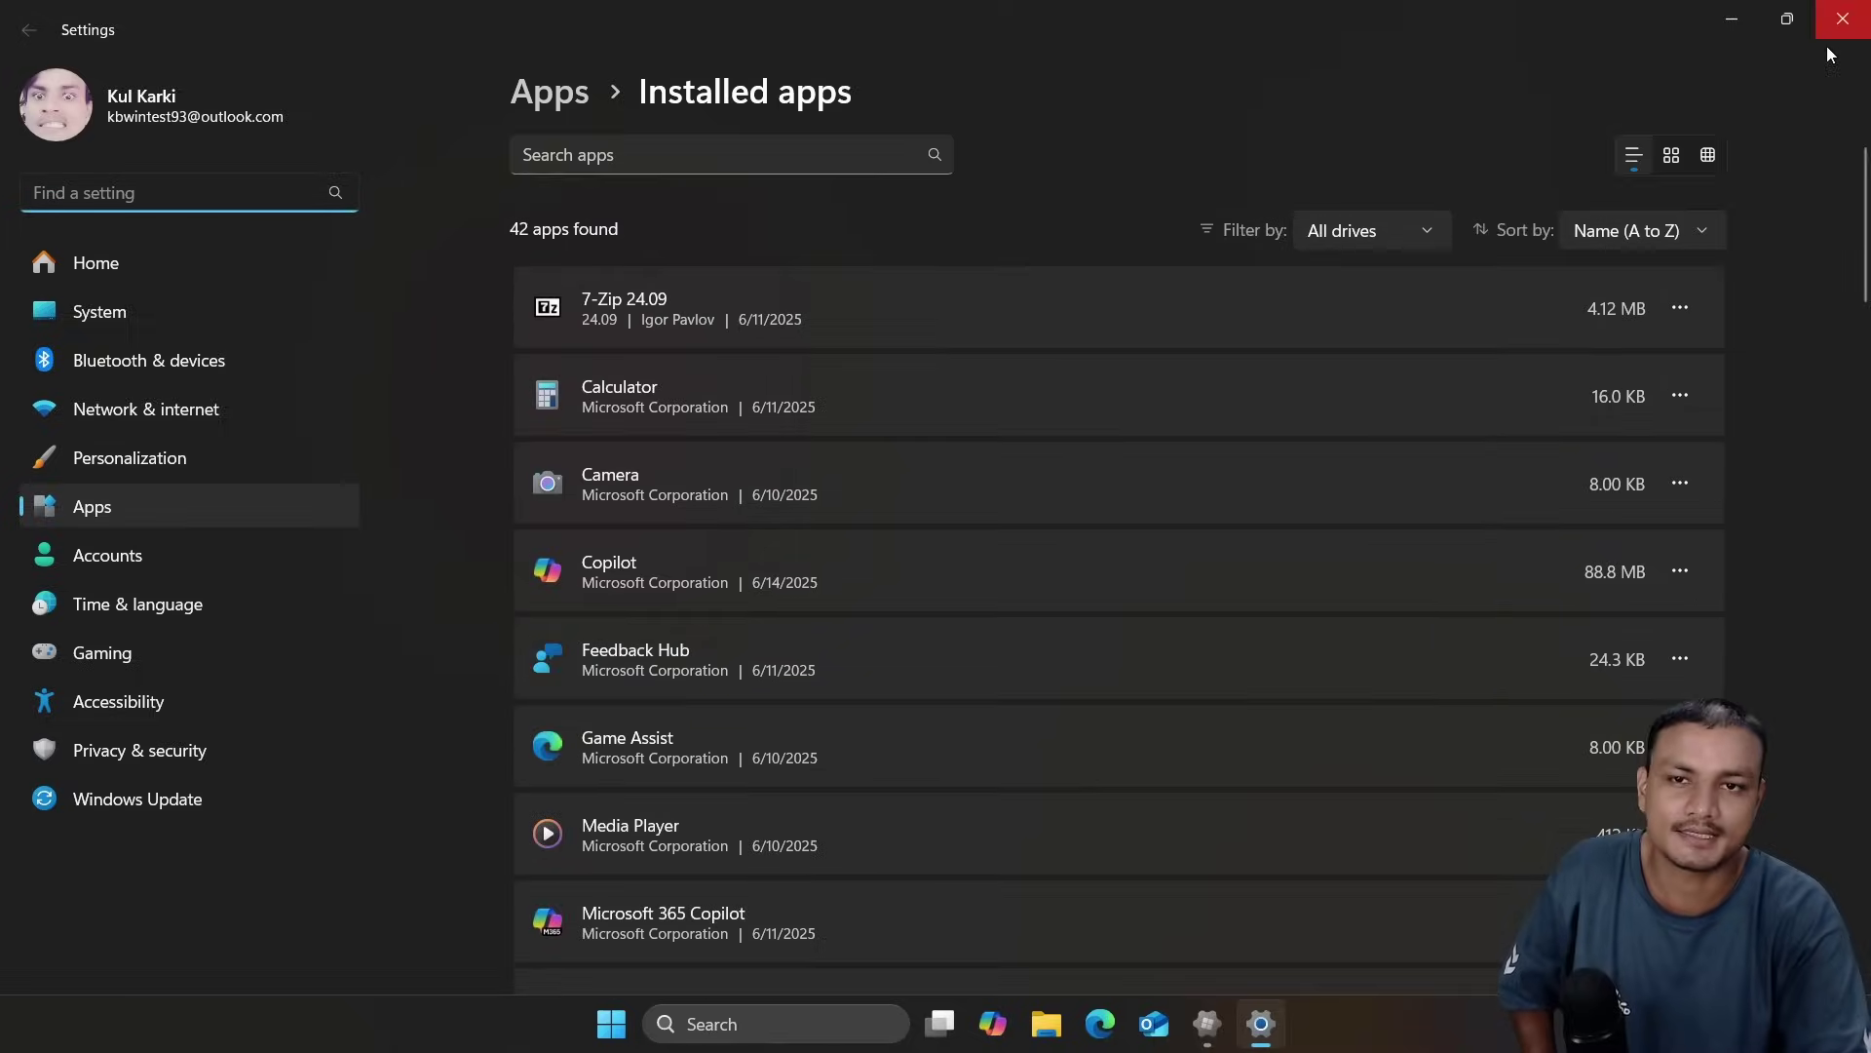
click(1837, 36)
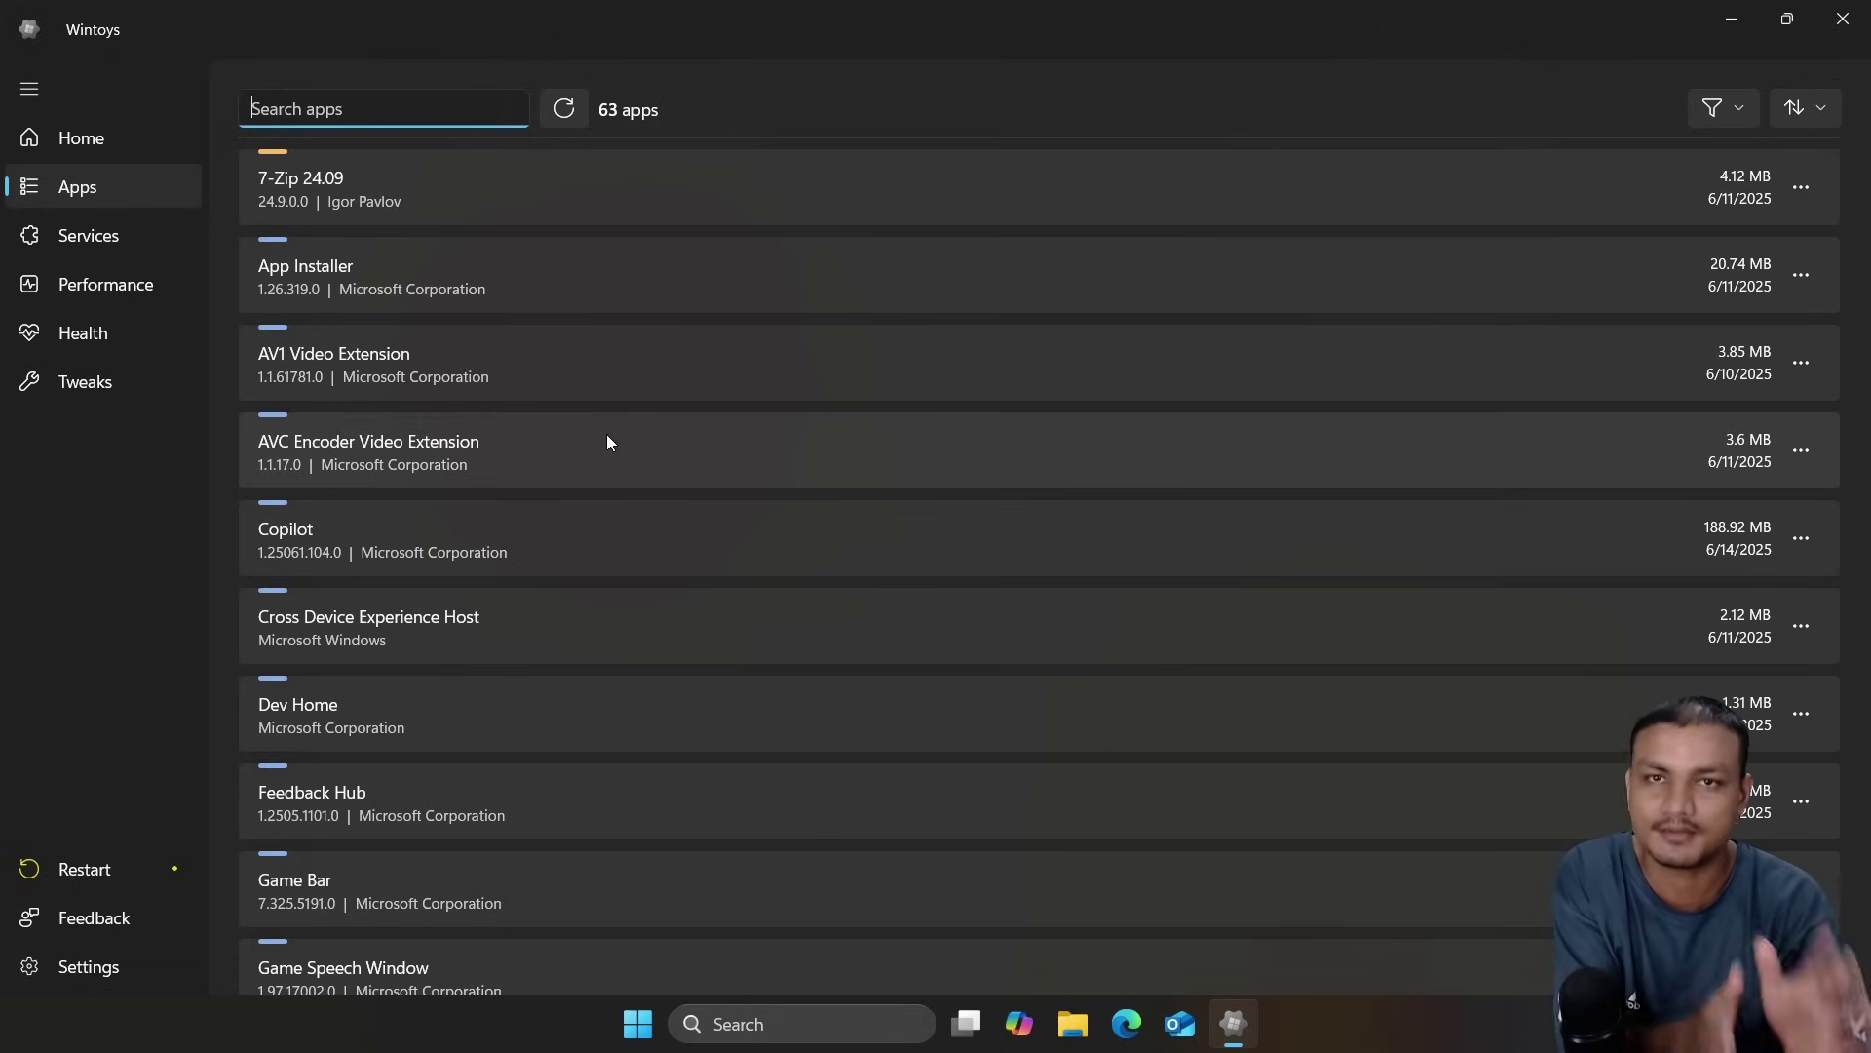
click(74, 382)
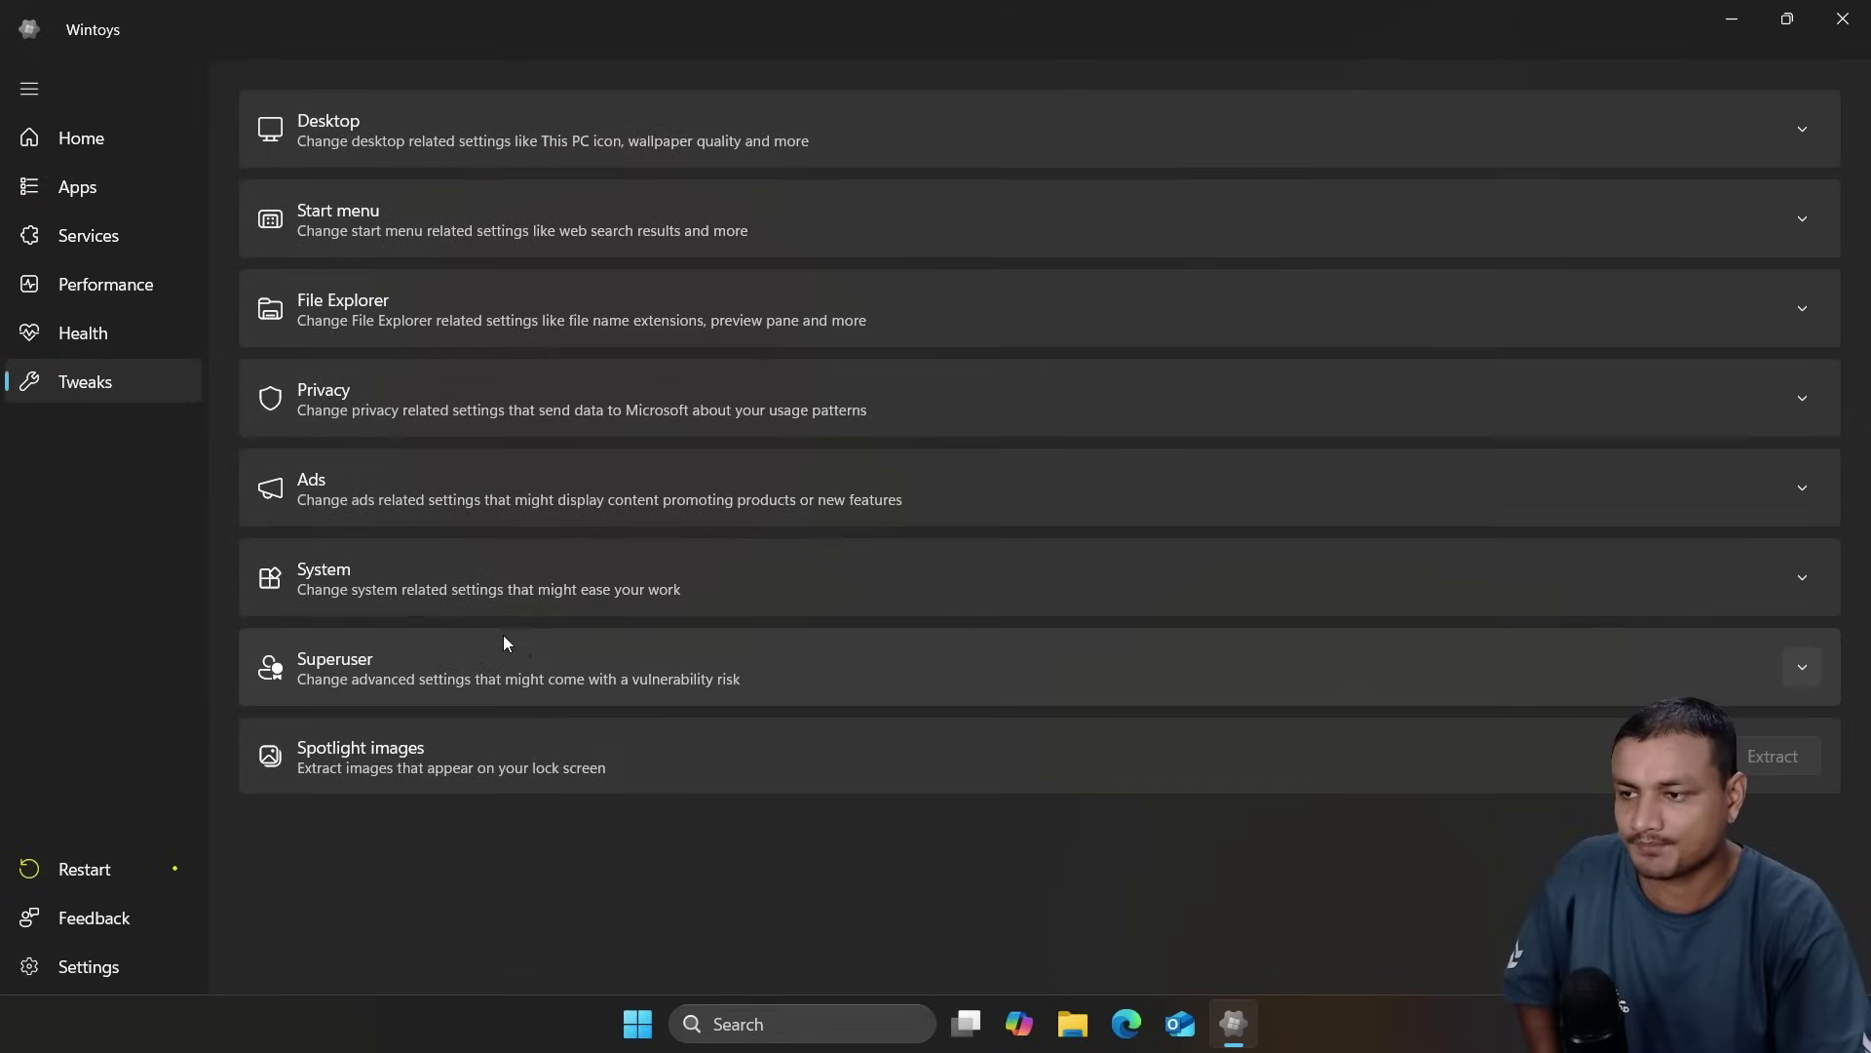
- Expand and scroll through the System tweaks, then move the Wintoys window aside
click(419, 585)
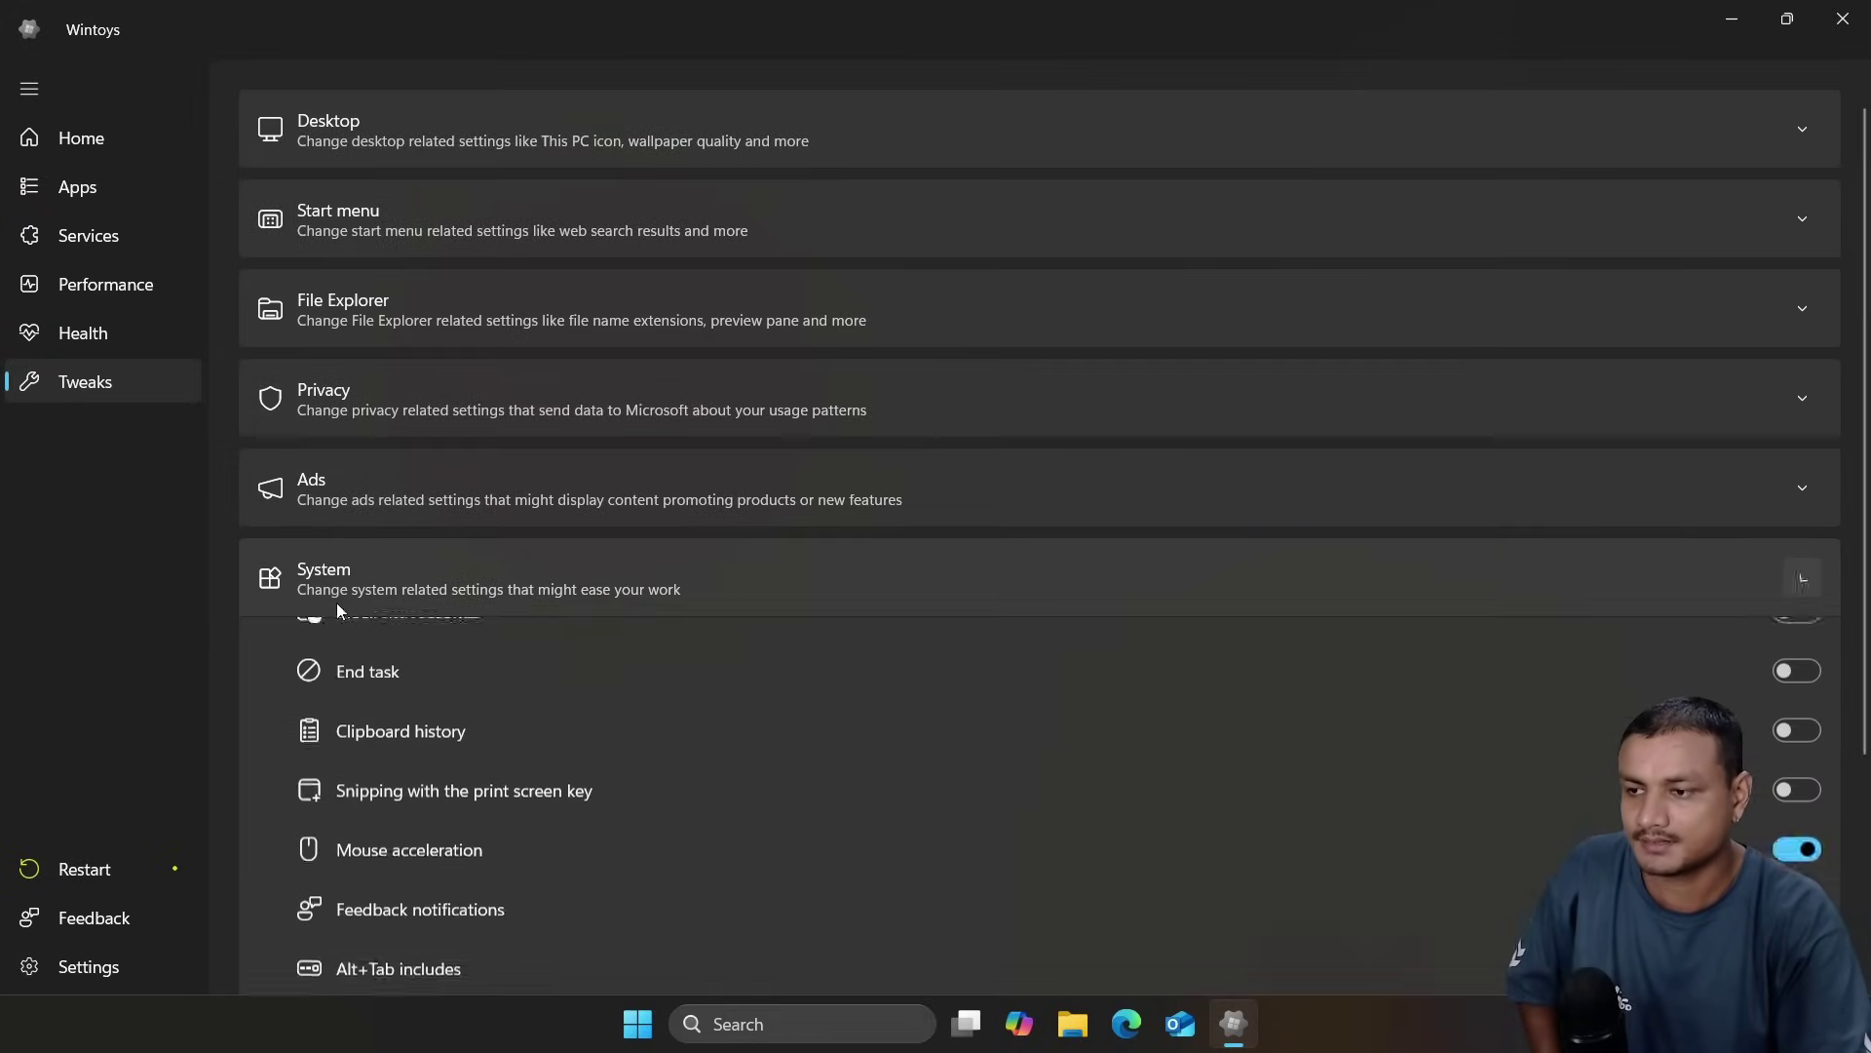
scroll(380, 624, down, 3)
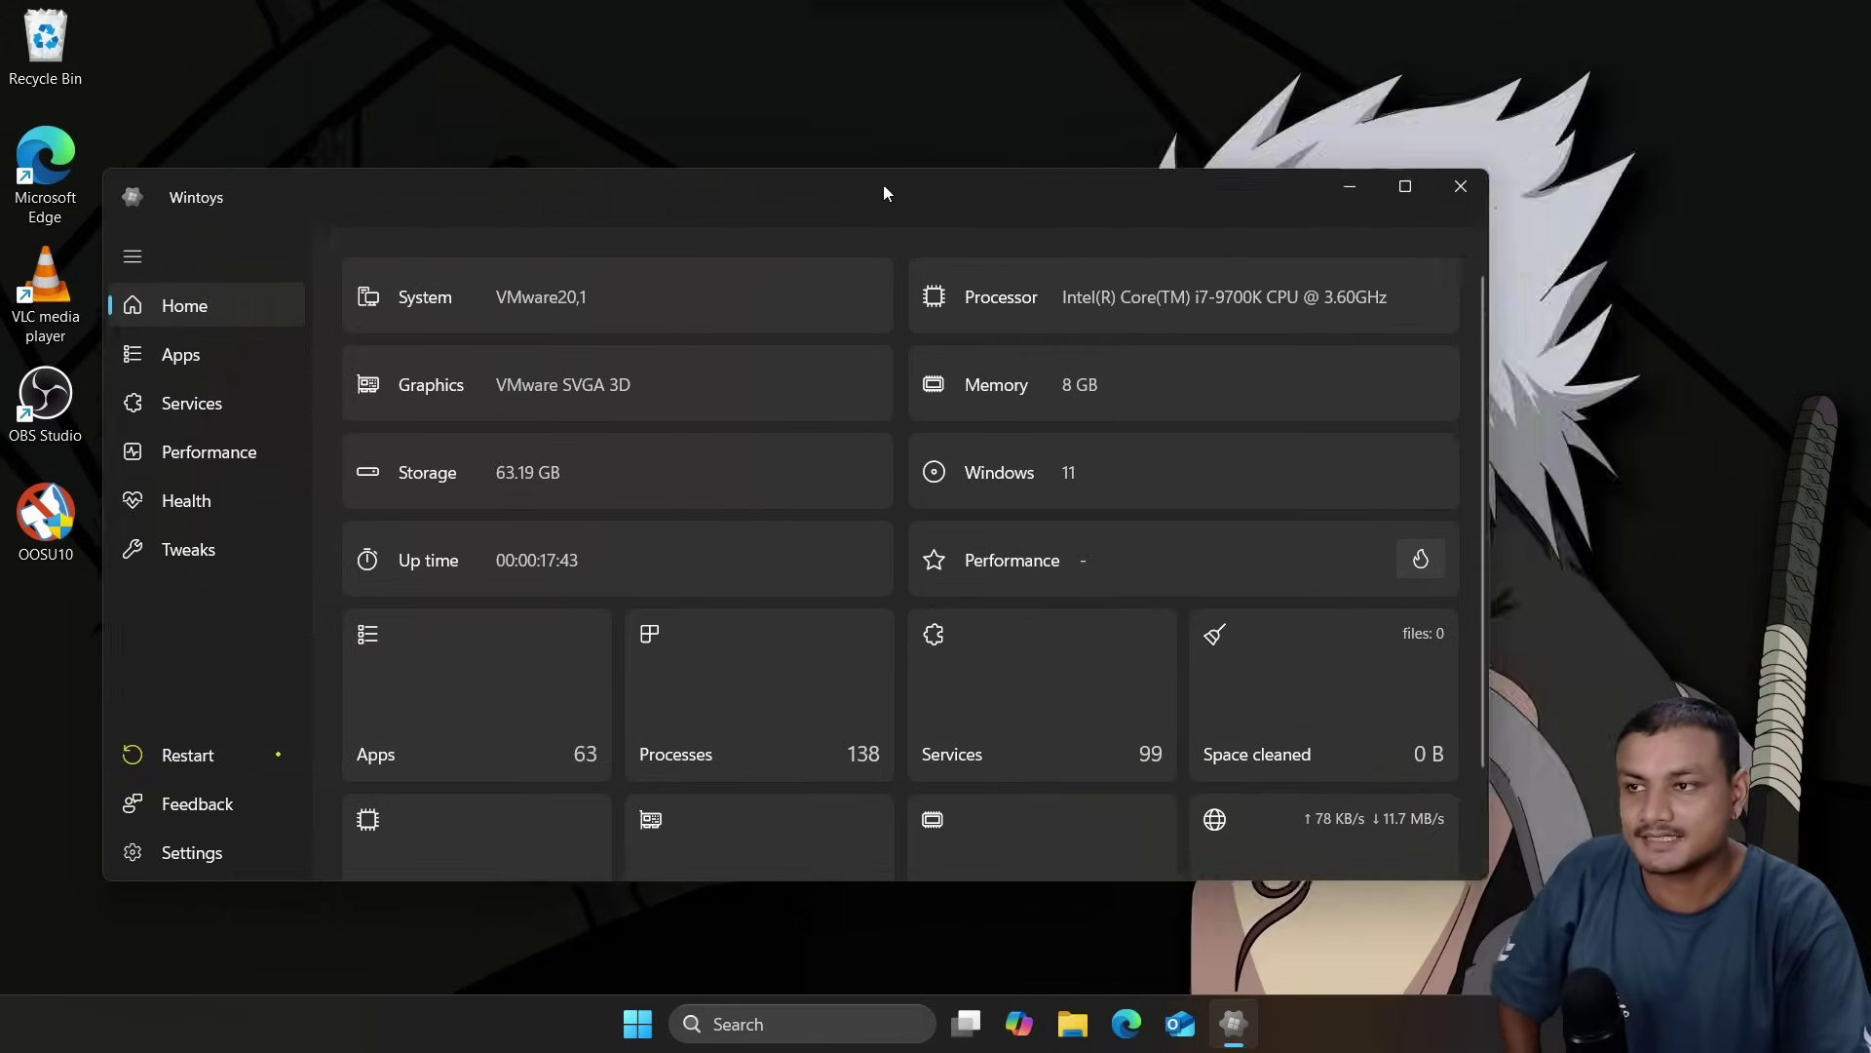
drag(883, 184, 1026, 96)
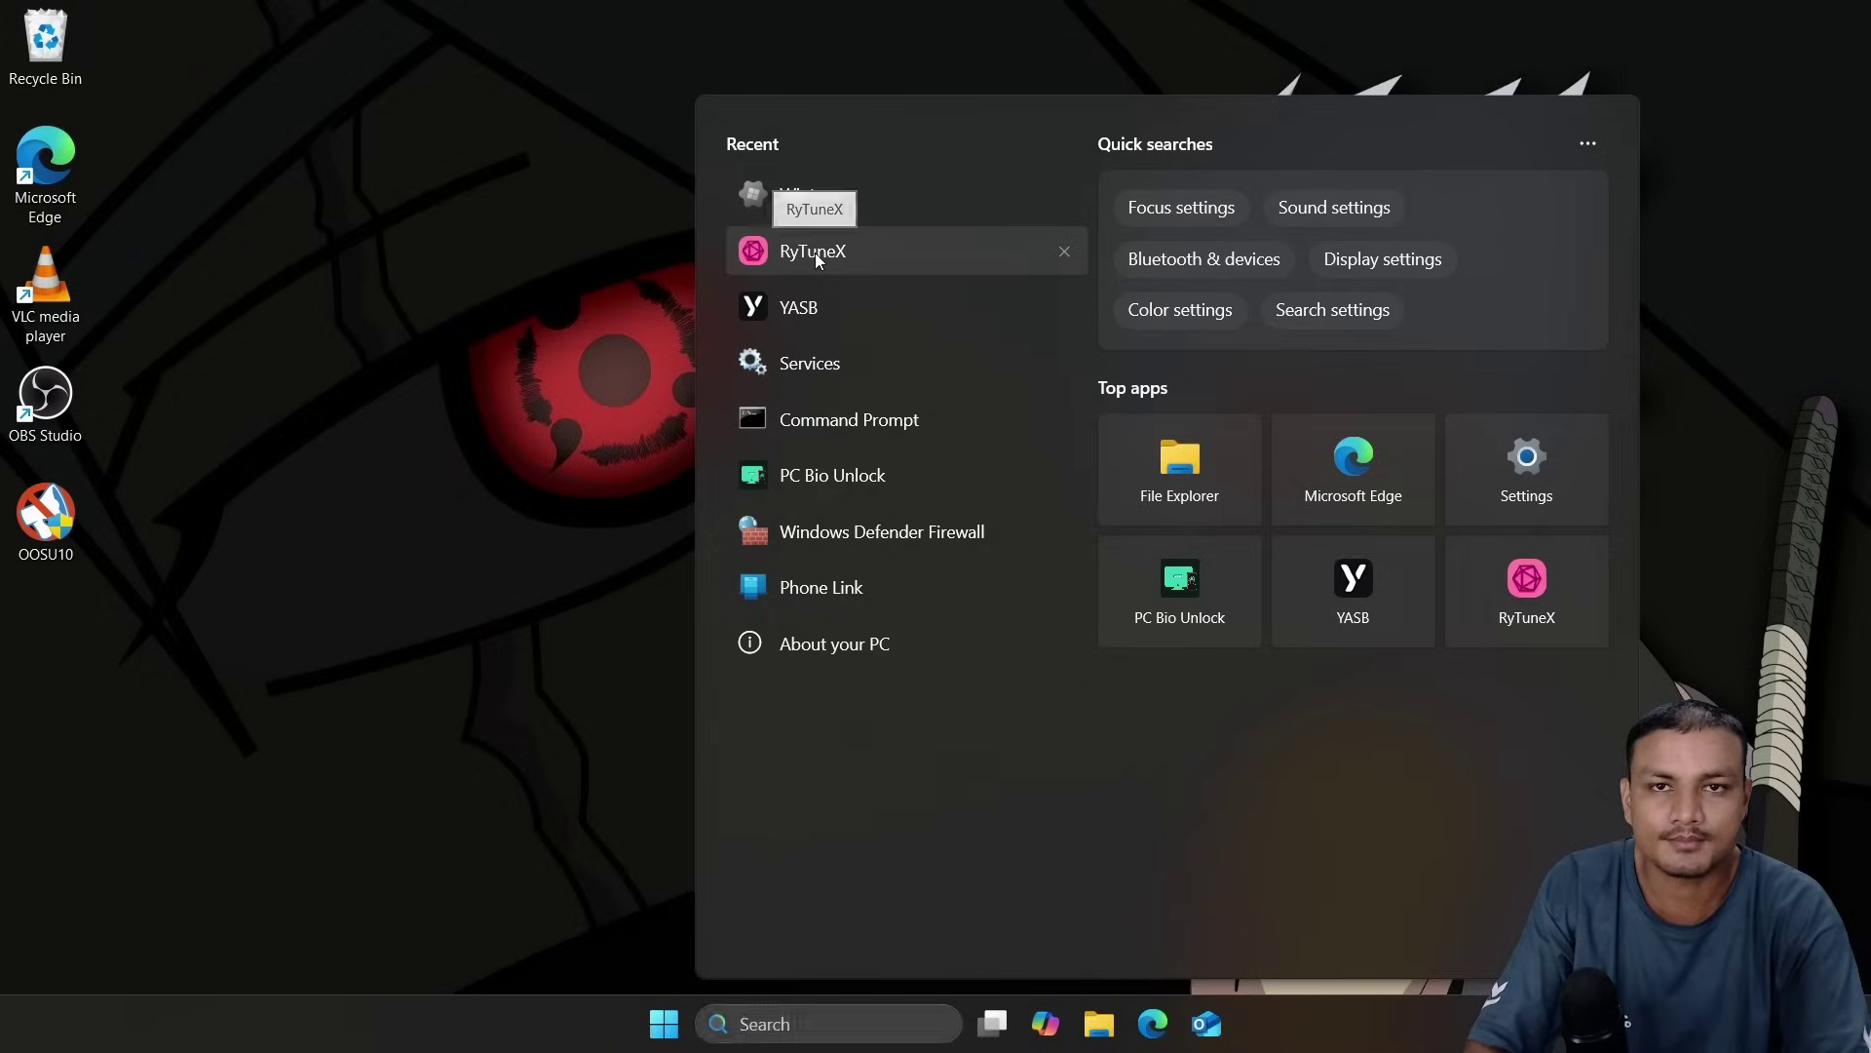
- Launch RyTuneX from Start and briefly view its website in the browser before closing it
click(815, 253)
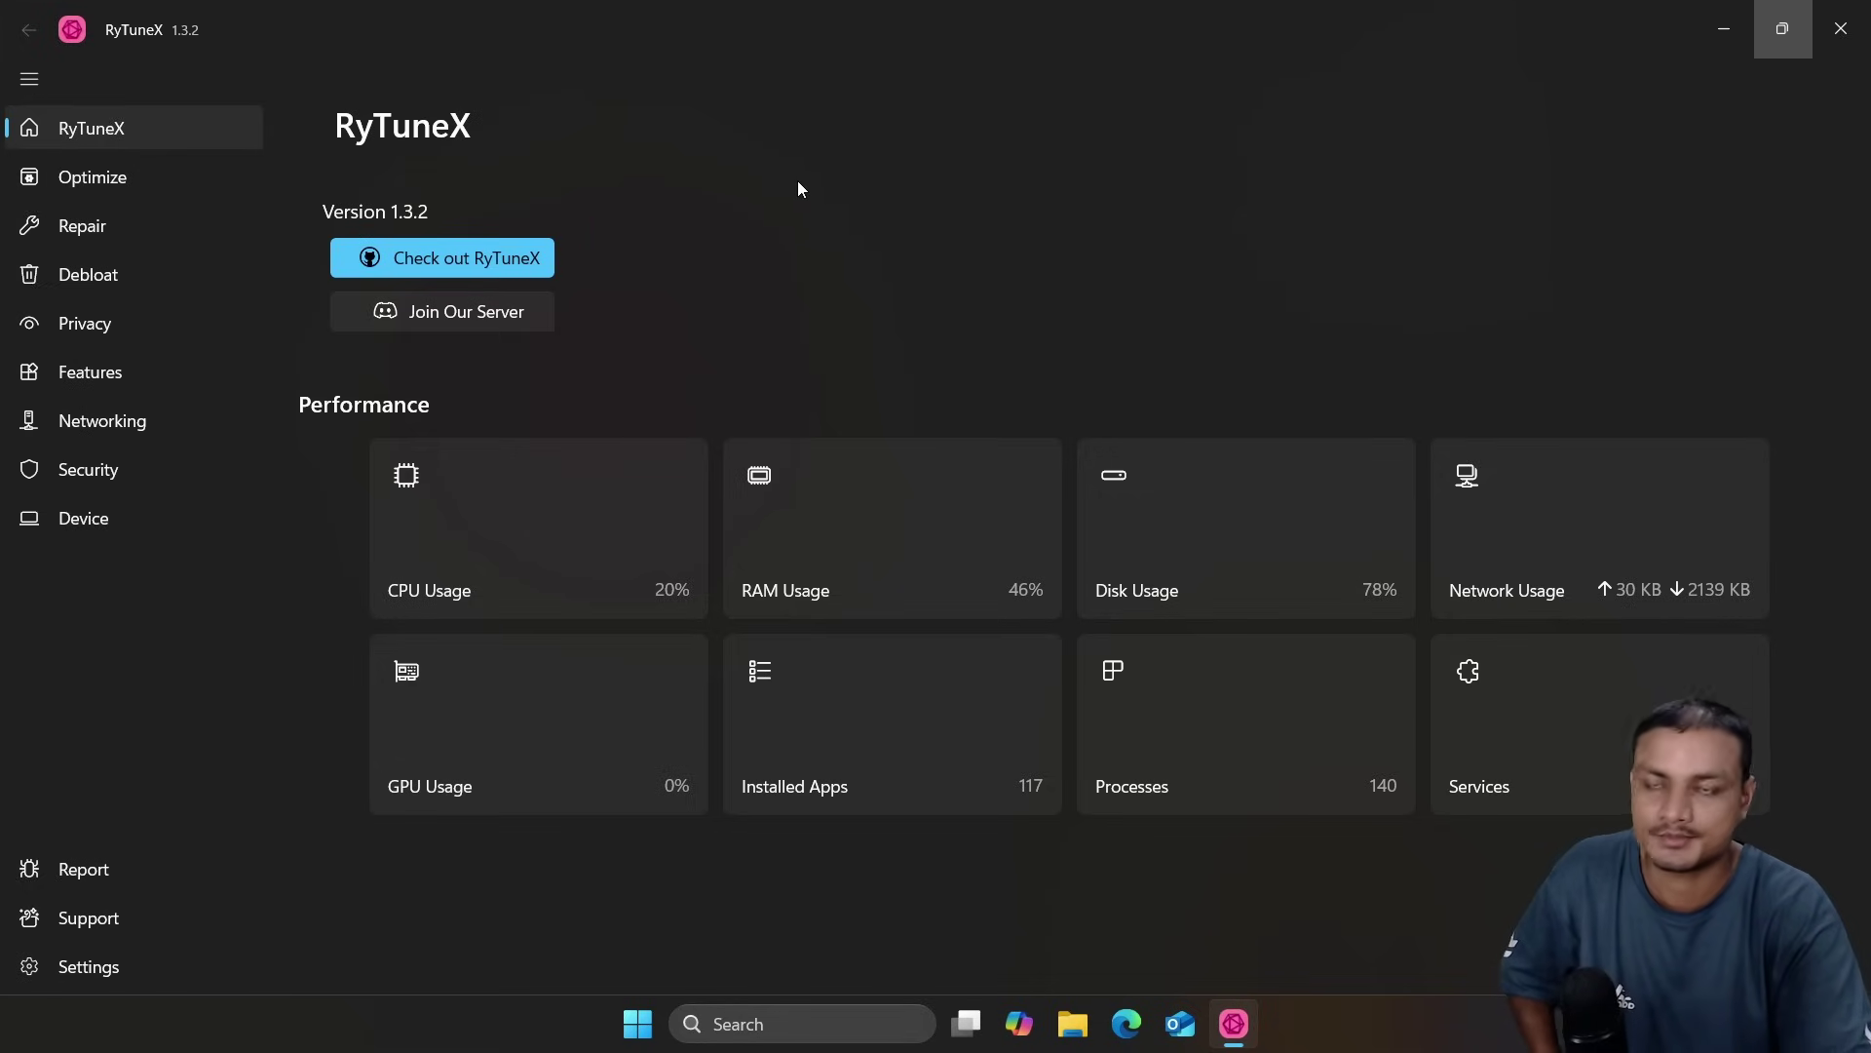
click(419, 277)
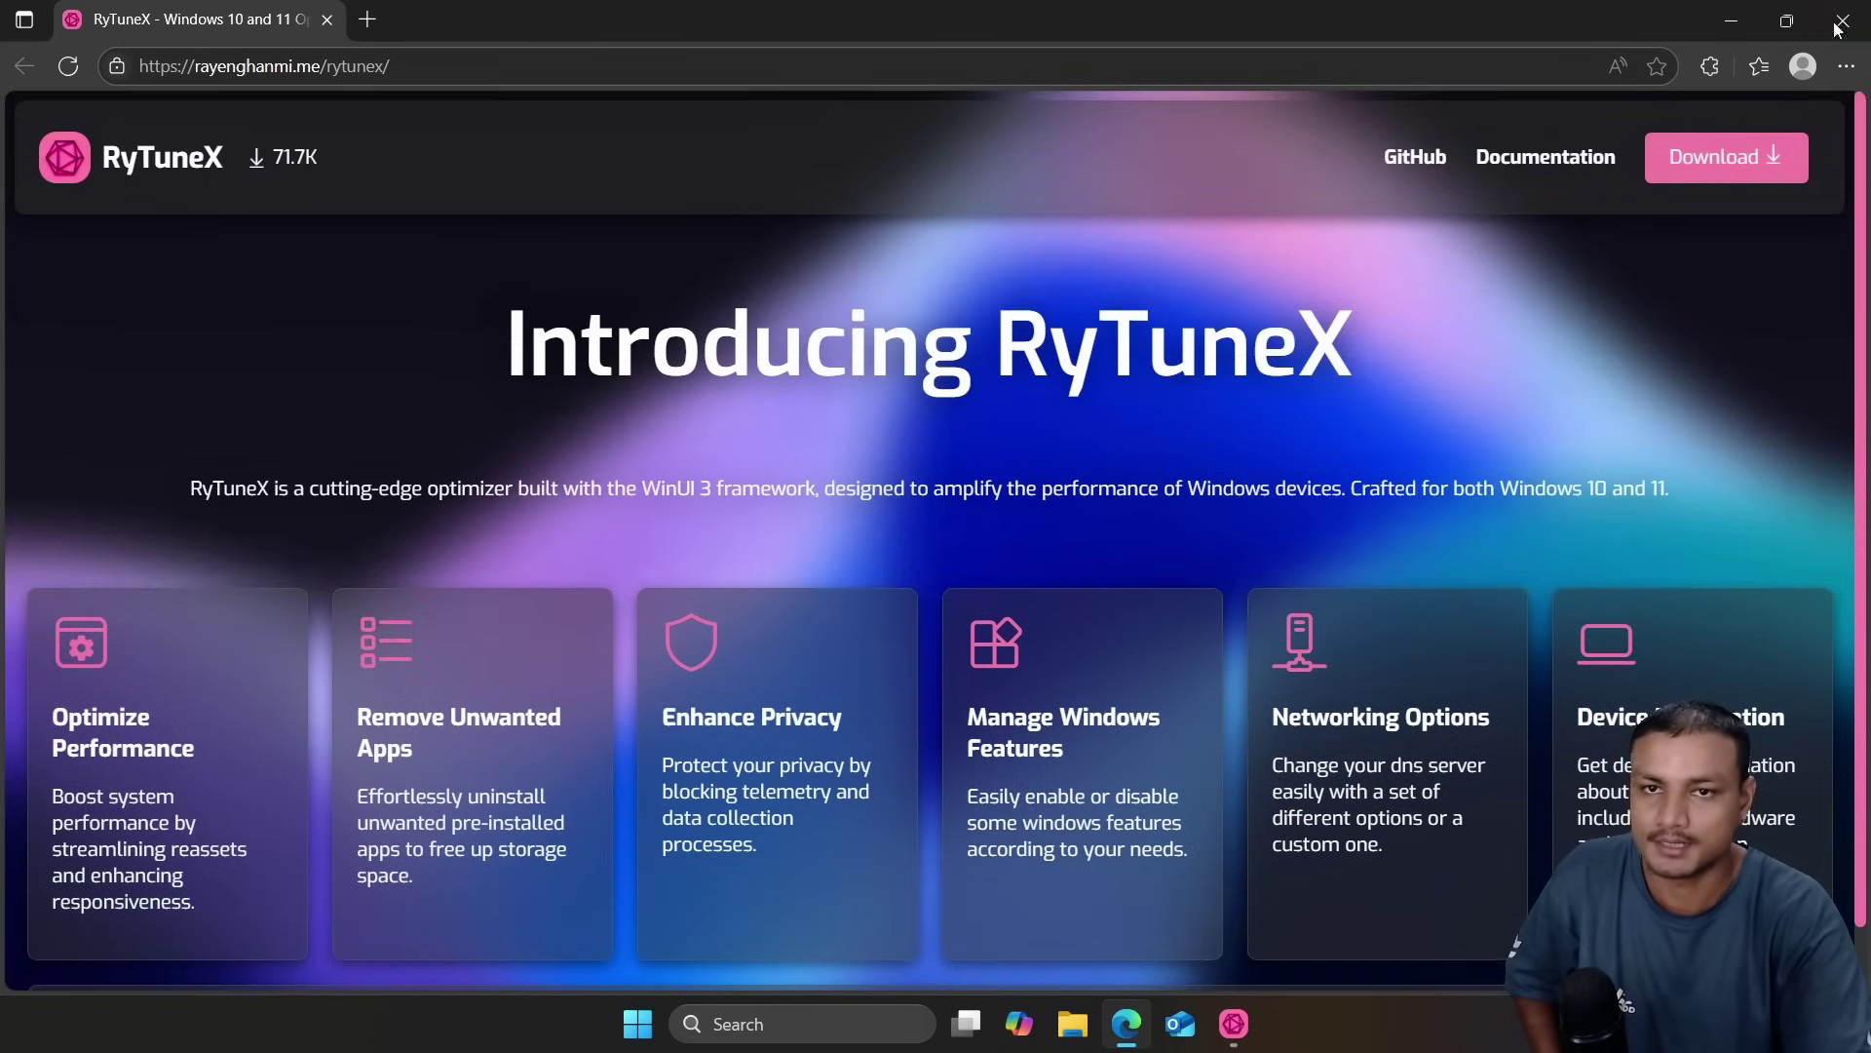
key(ctrl+w)
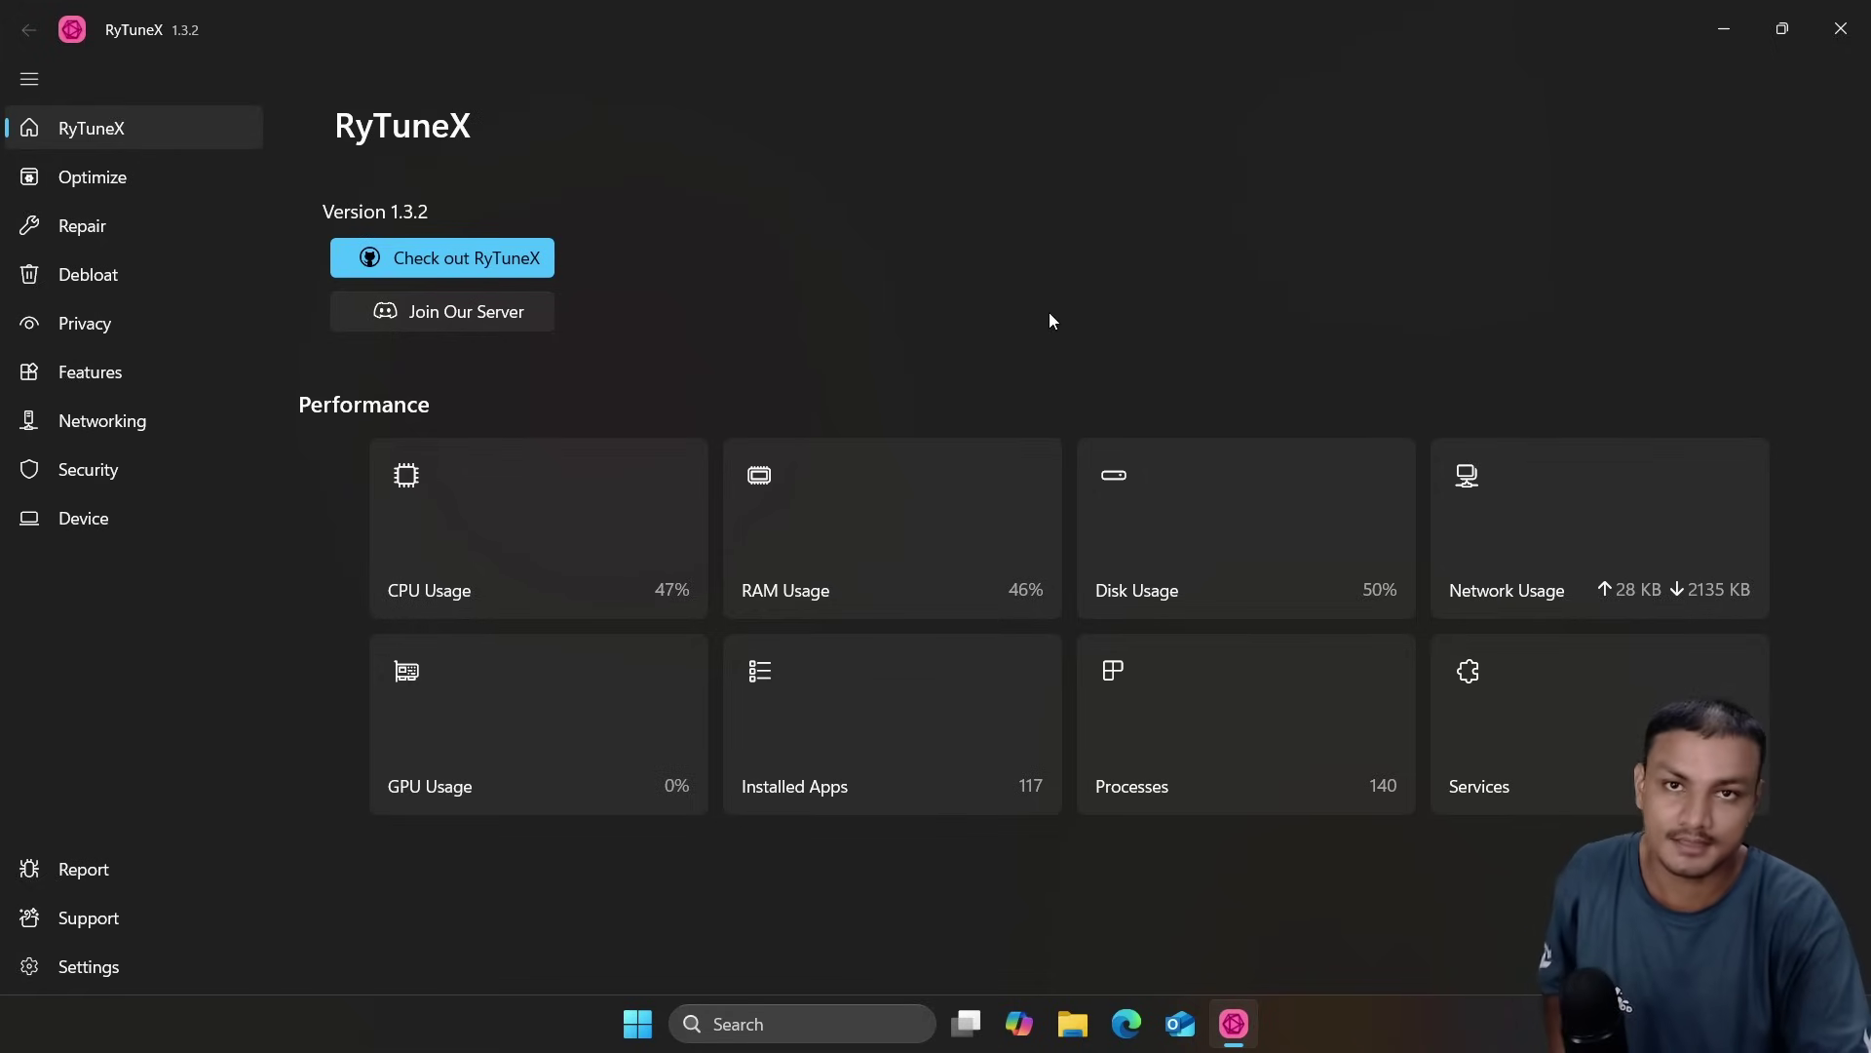
click(98, 178)
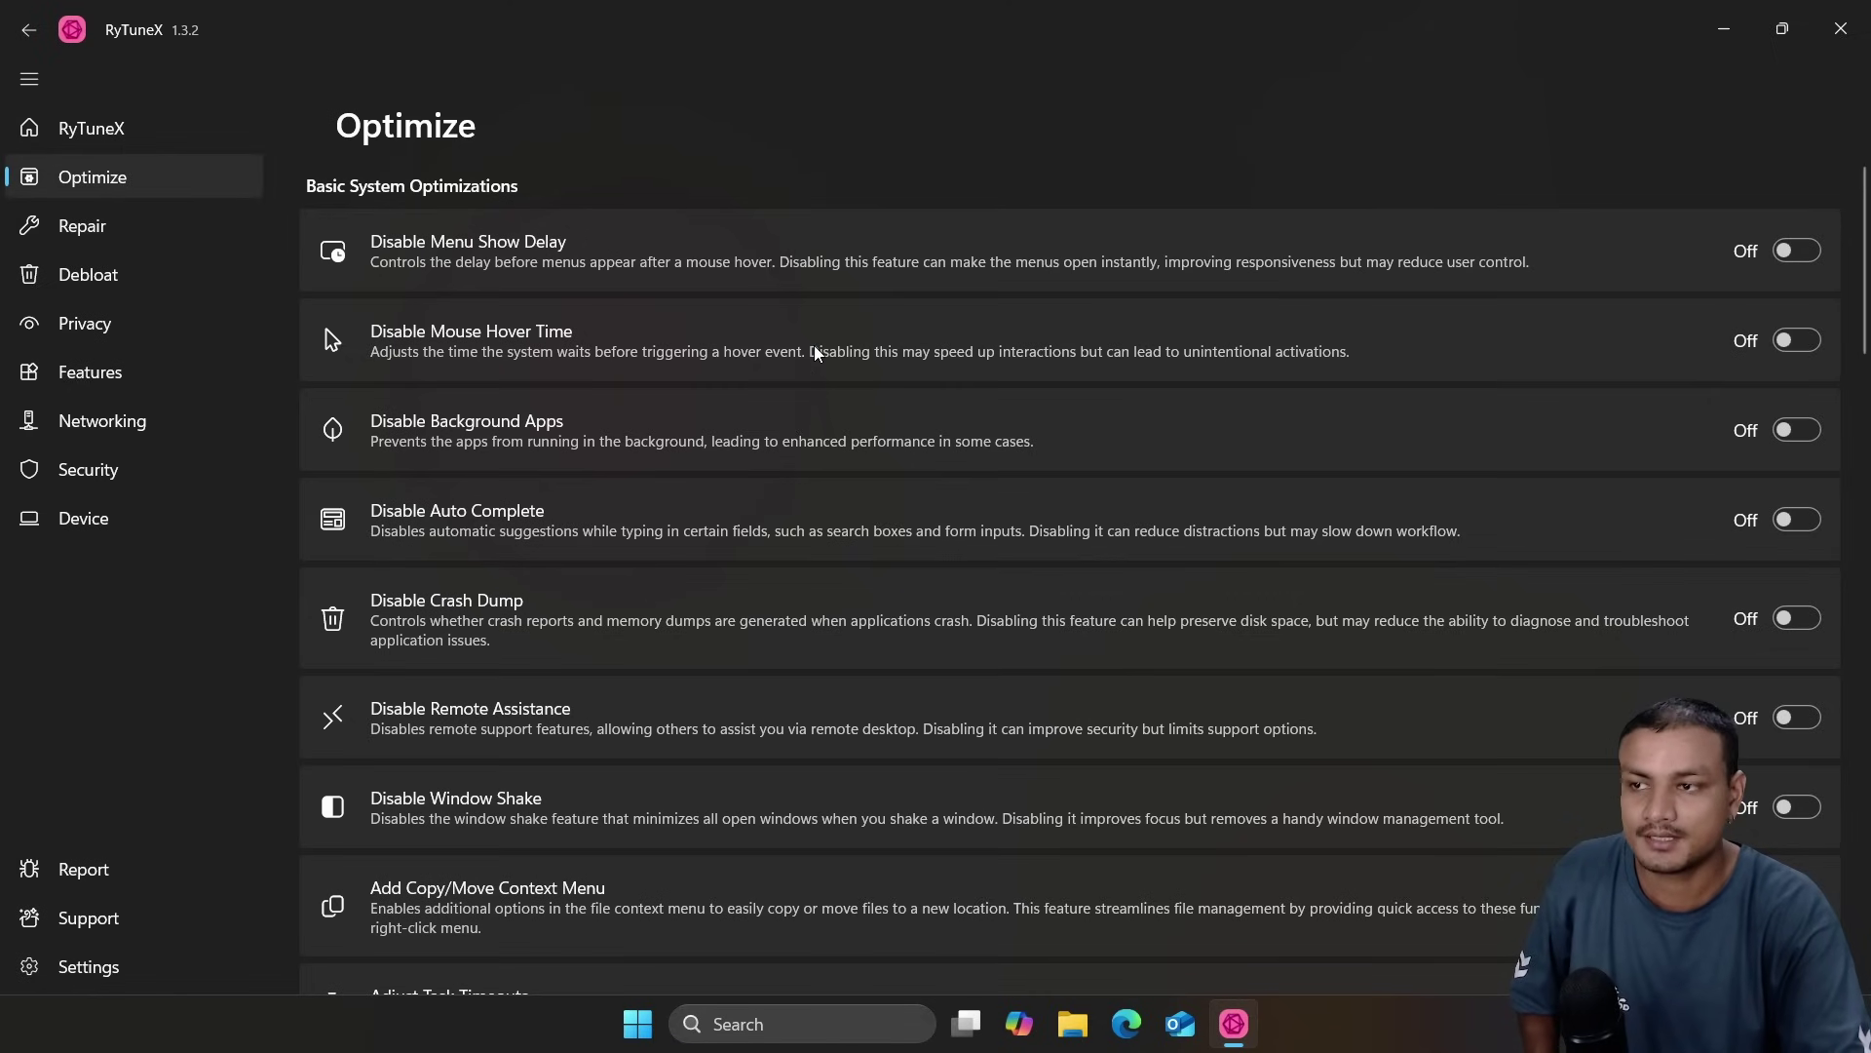
- Scroll to Advanced System Optimizations and turn on Disable SysMain, then review the remaining options
scroll(775, 439, down, 3)
scroll(774, 439, up, 3)
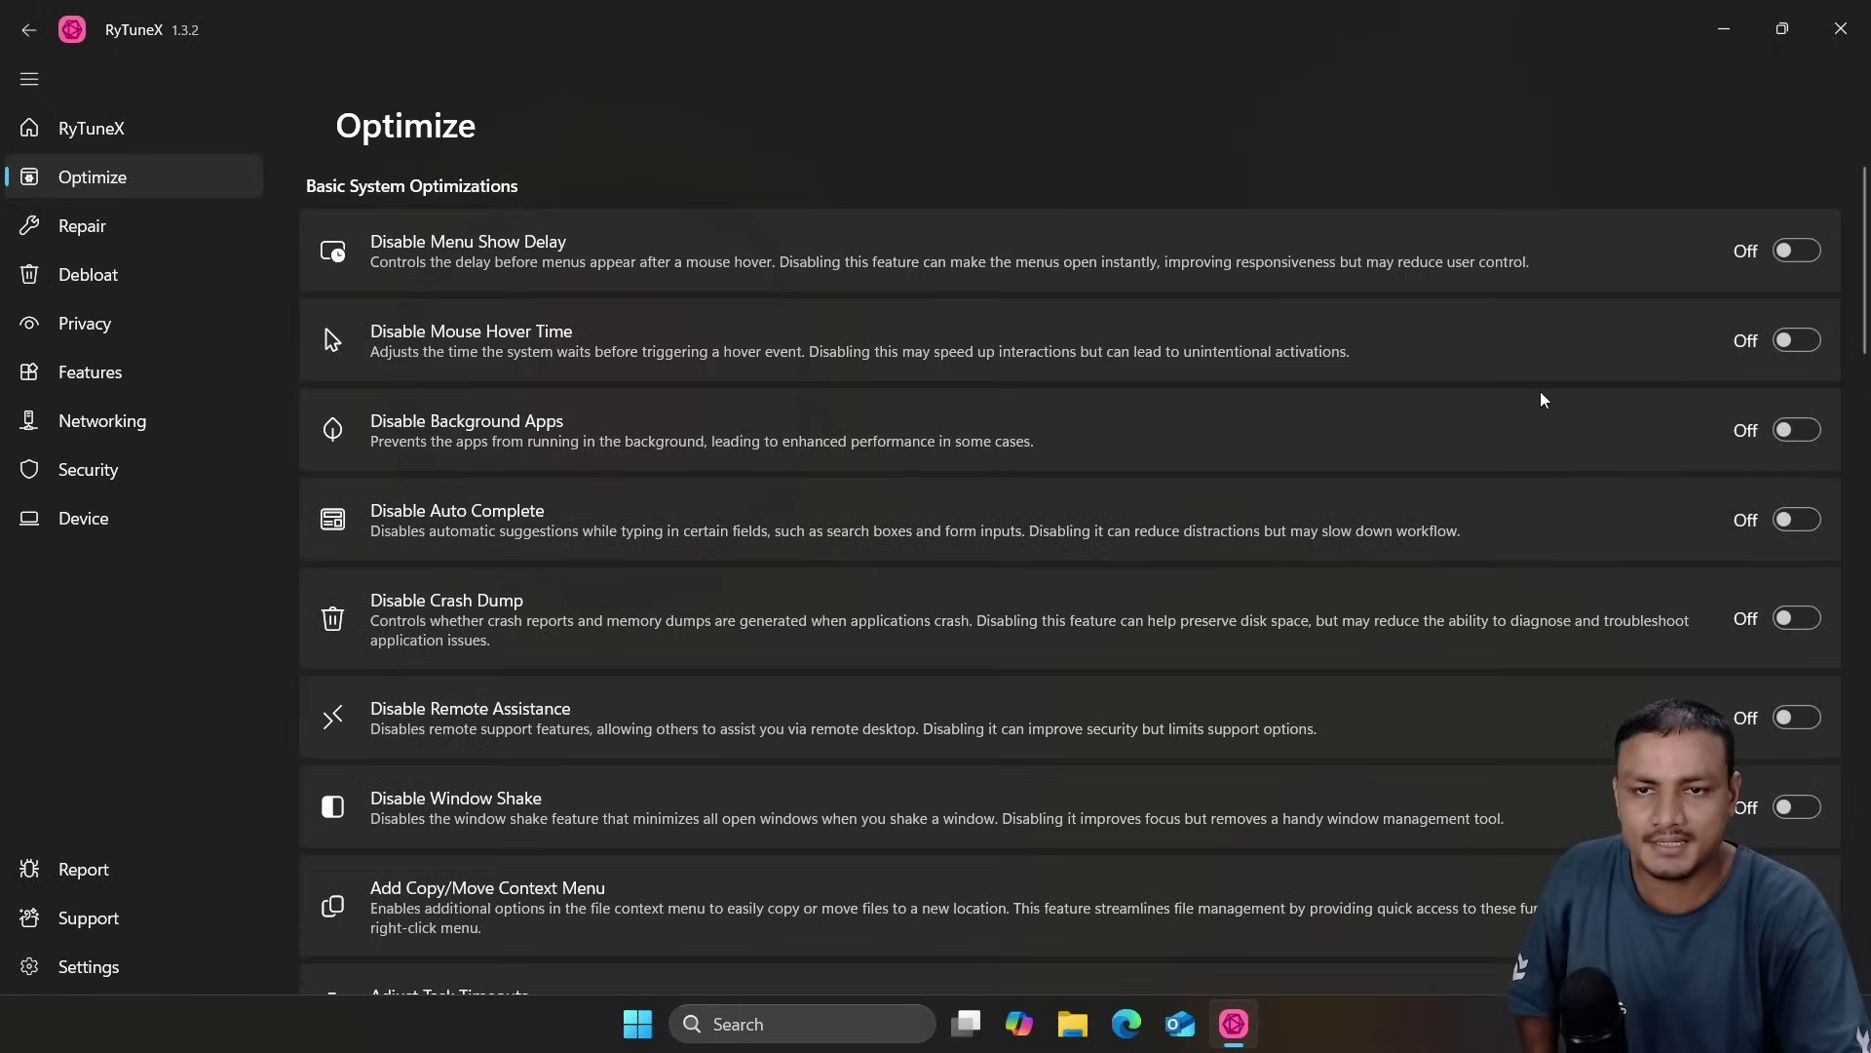
scroll(1131, 421, down, 2)
scroll(1365, 477, up, 2)
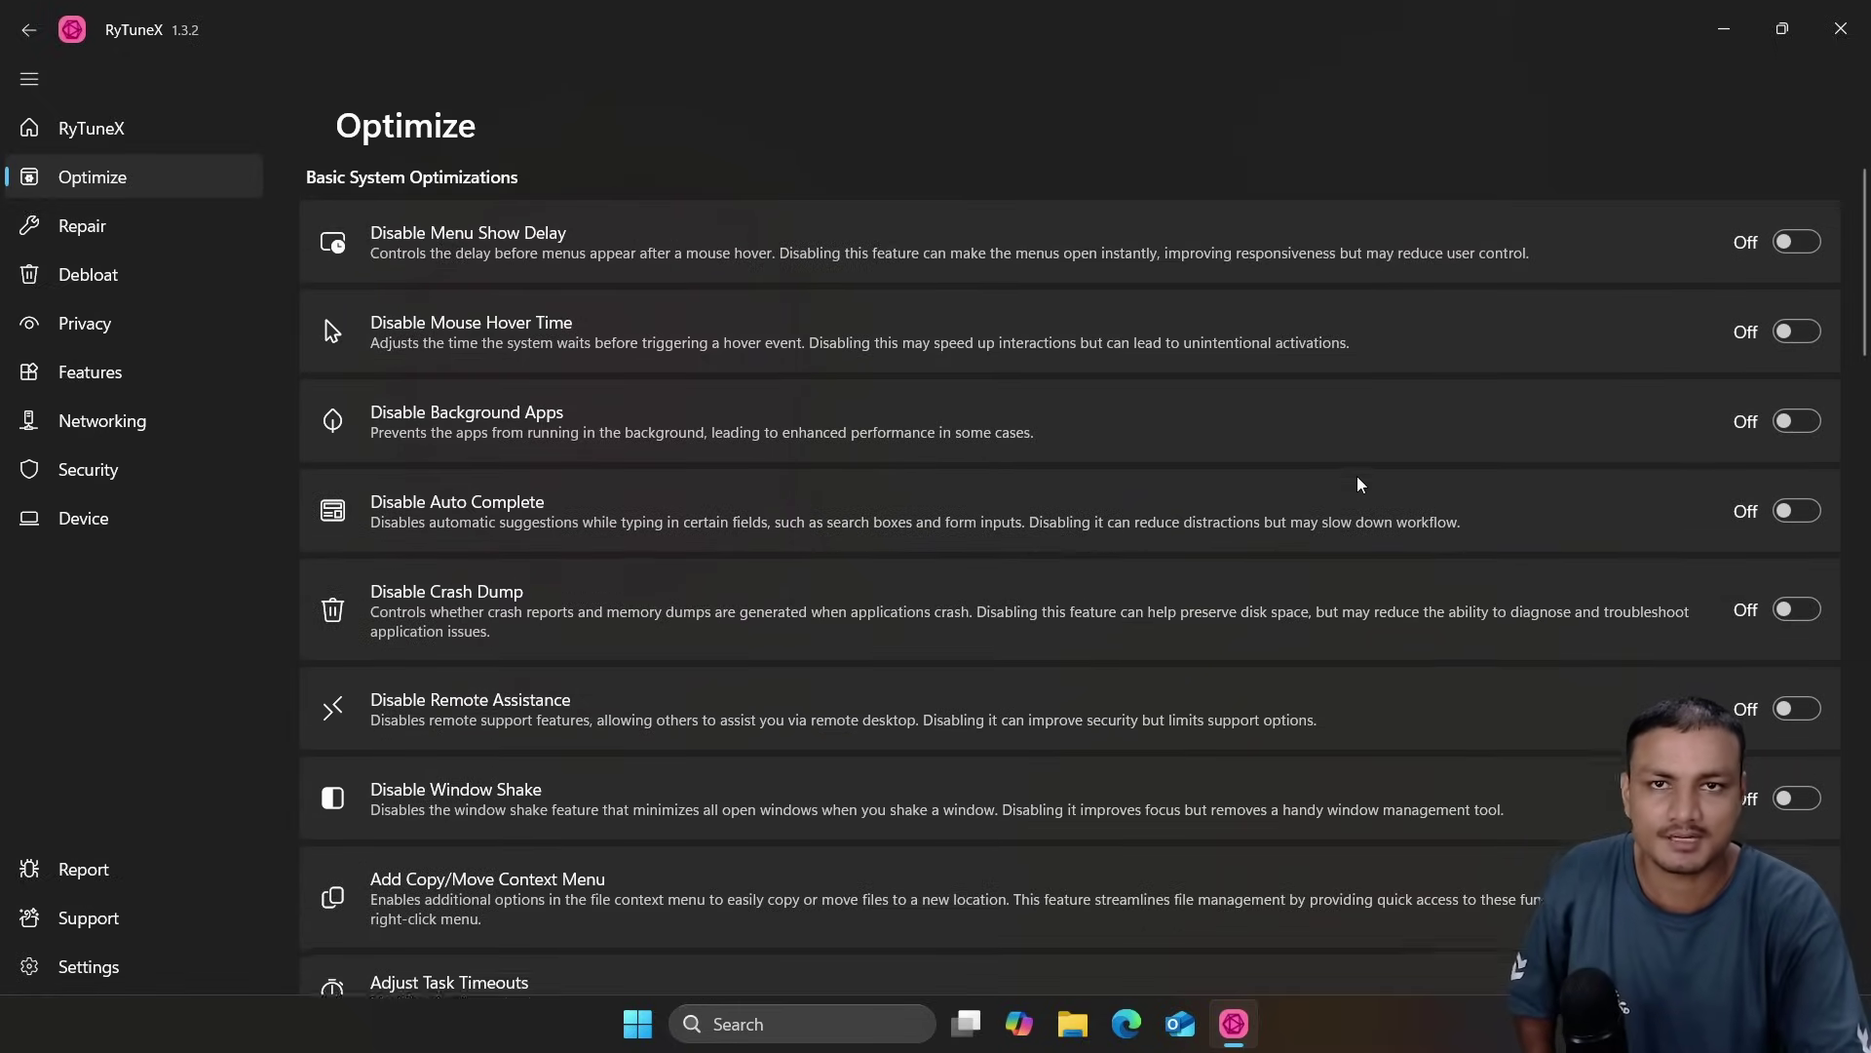
scroll(614, 433, down, 15)
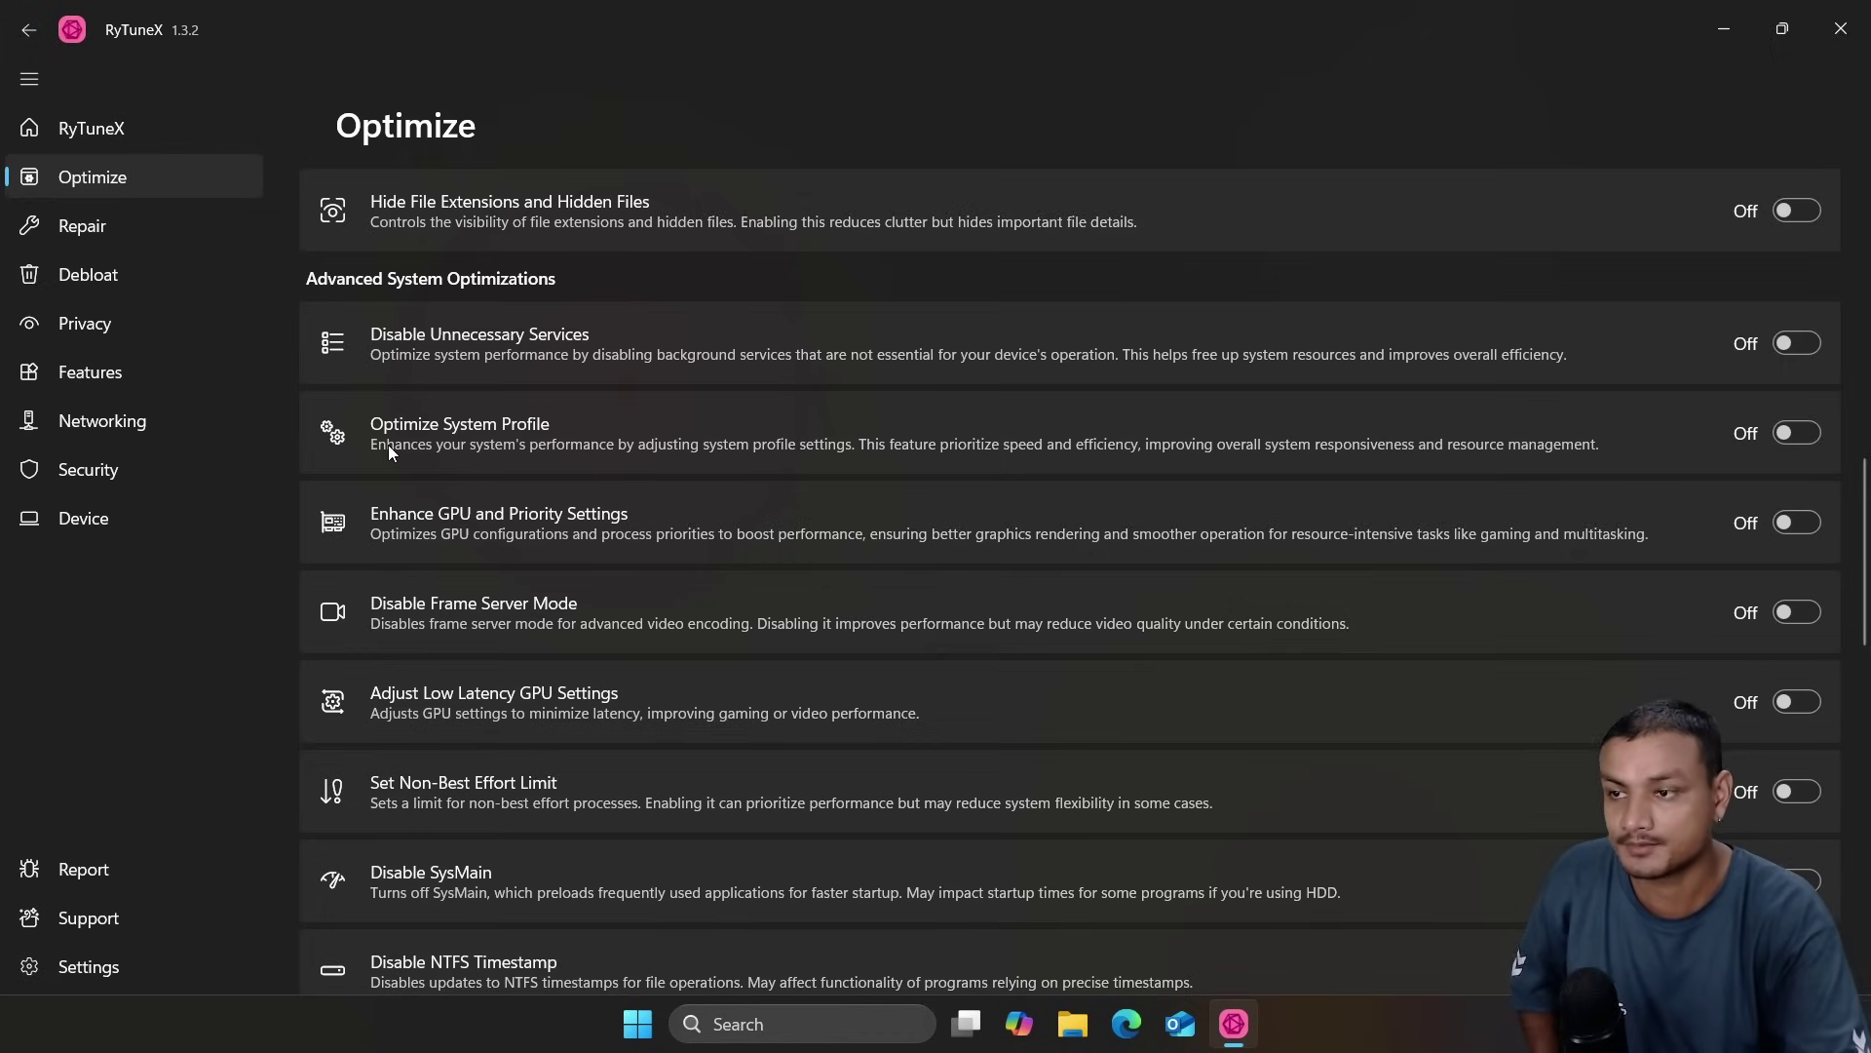
scroll(471, 507, down, 4)
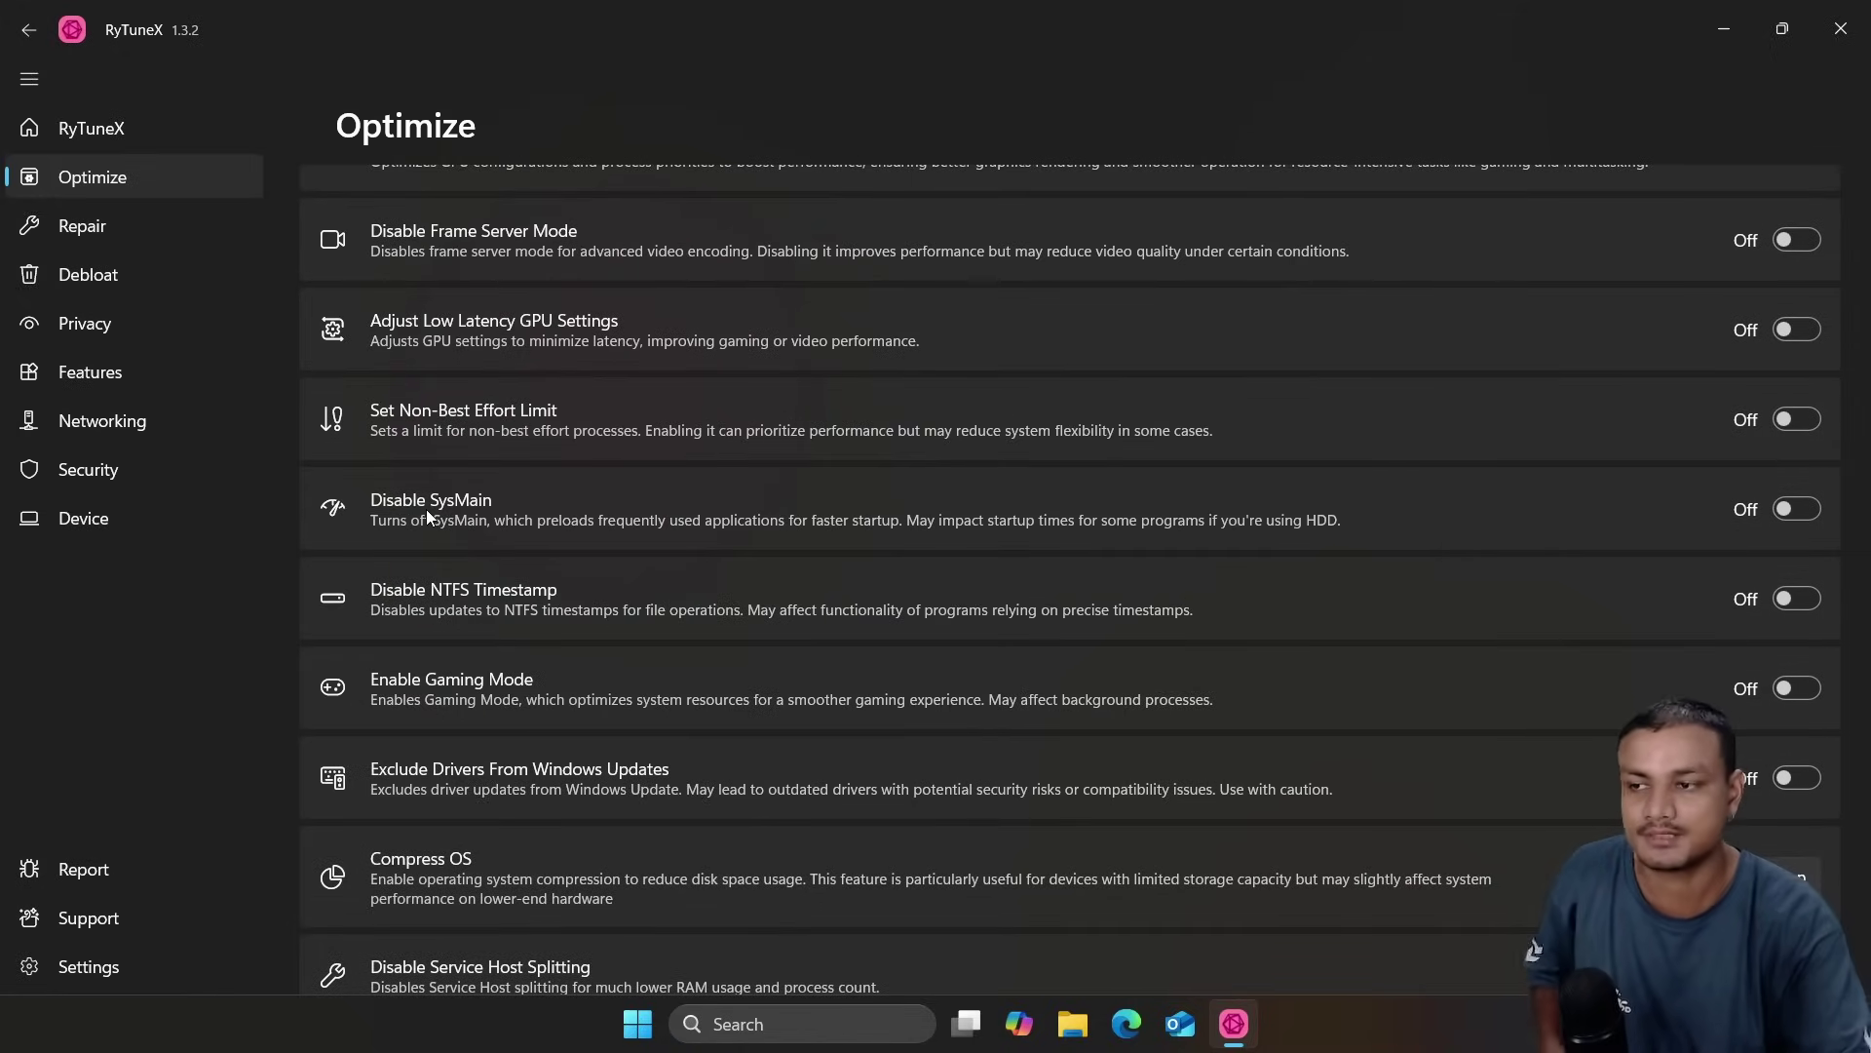
click(1748, 509)
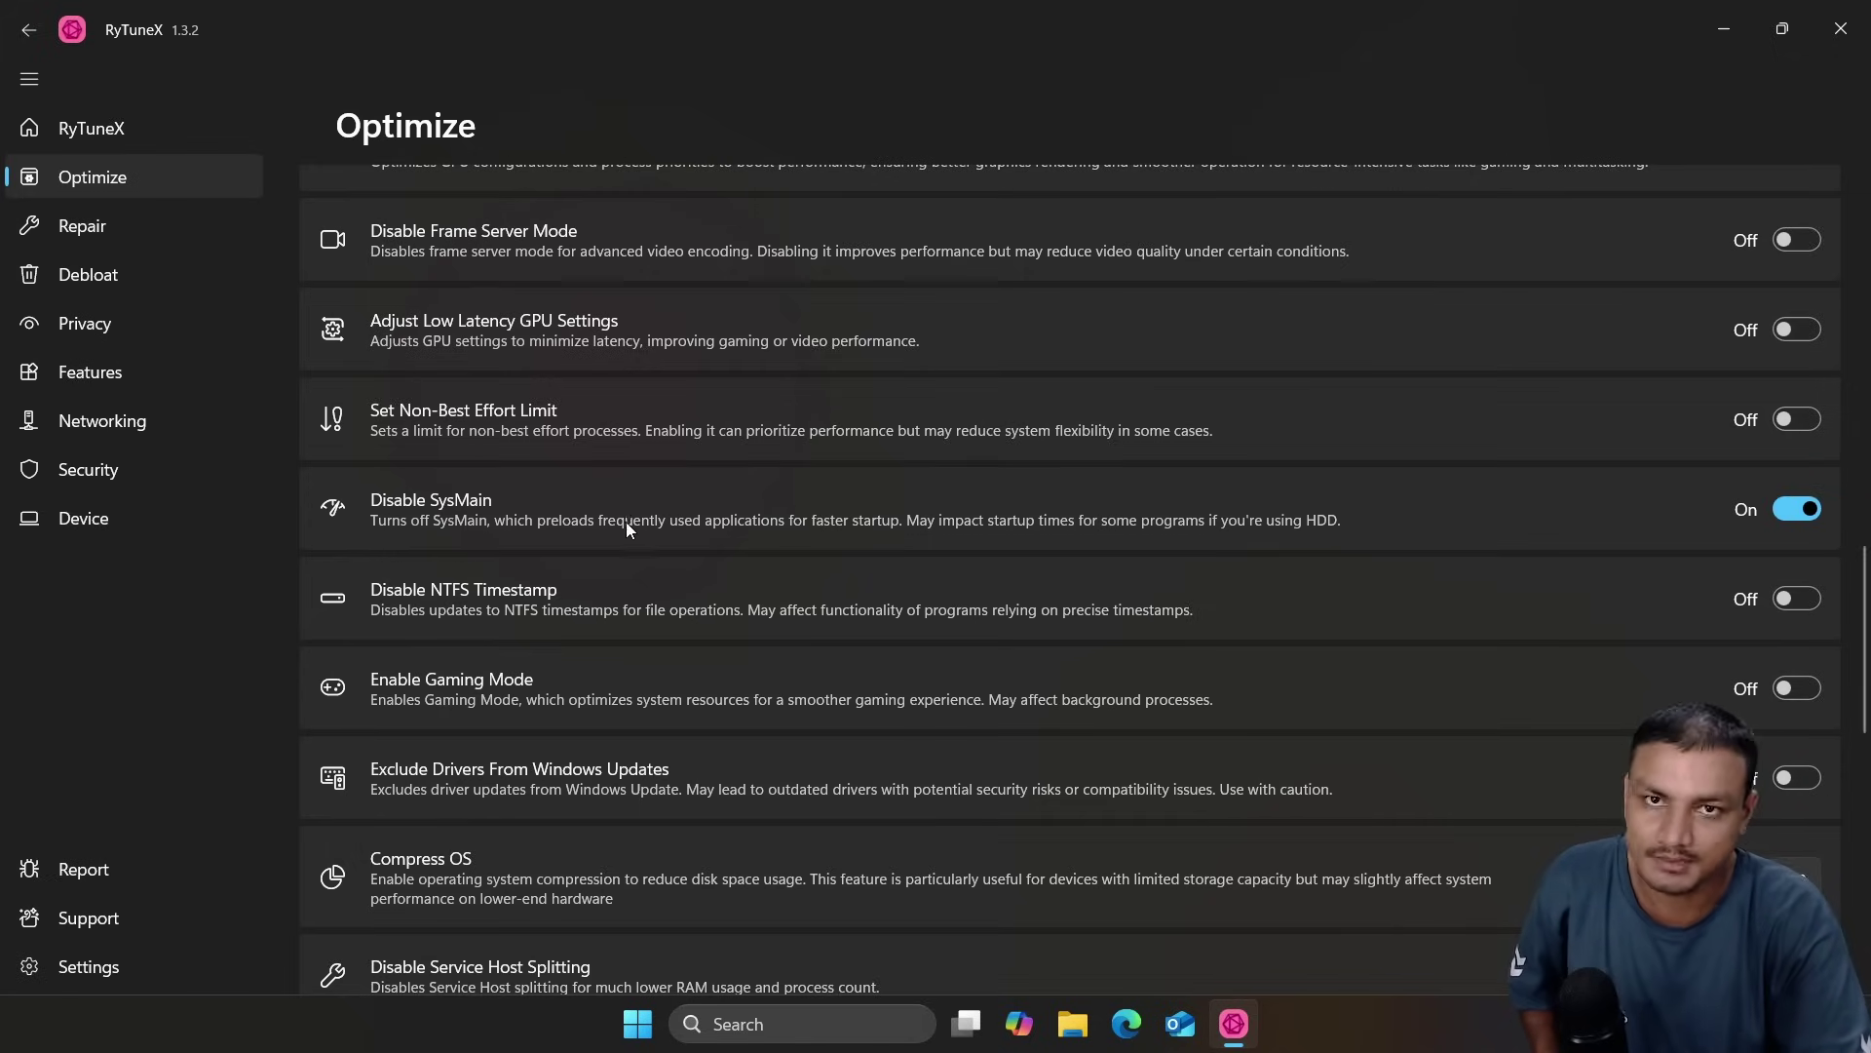
scroll(456, 487, down, 2)
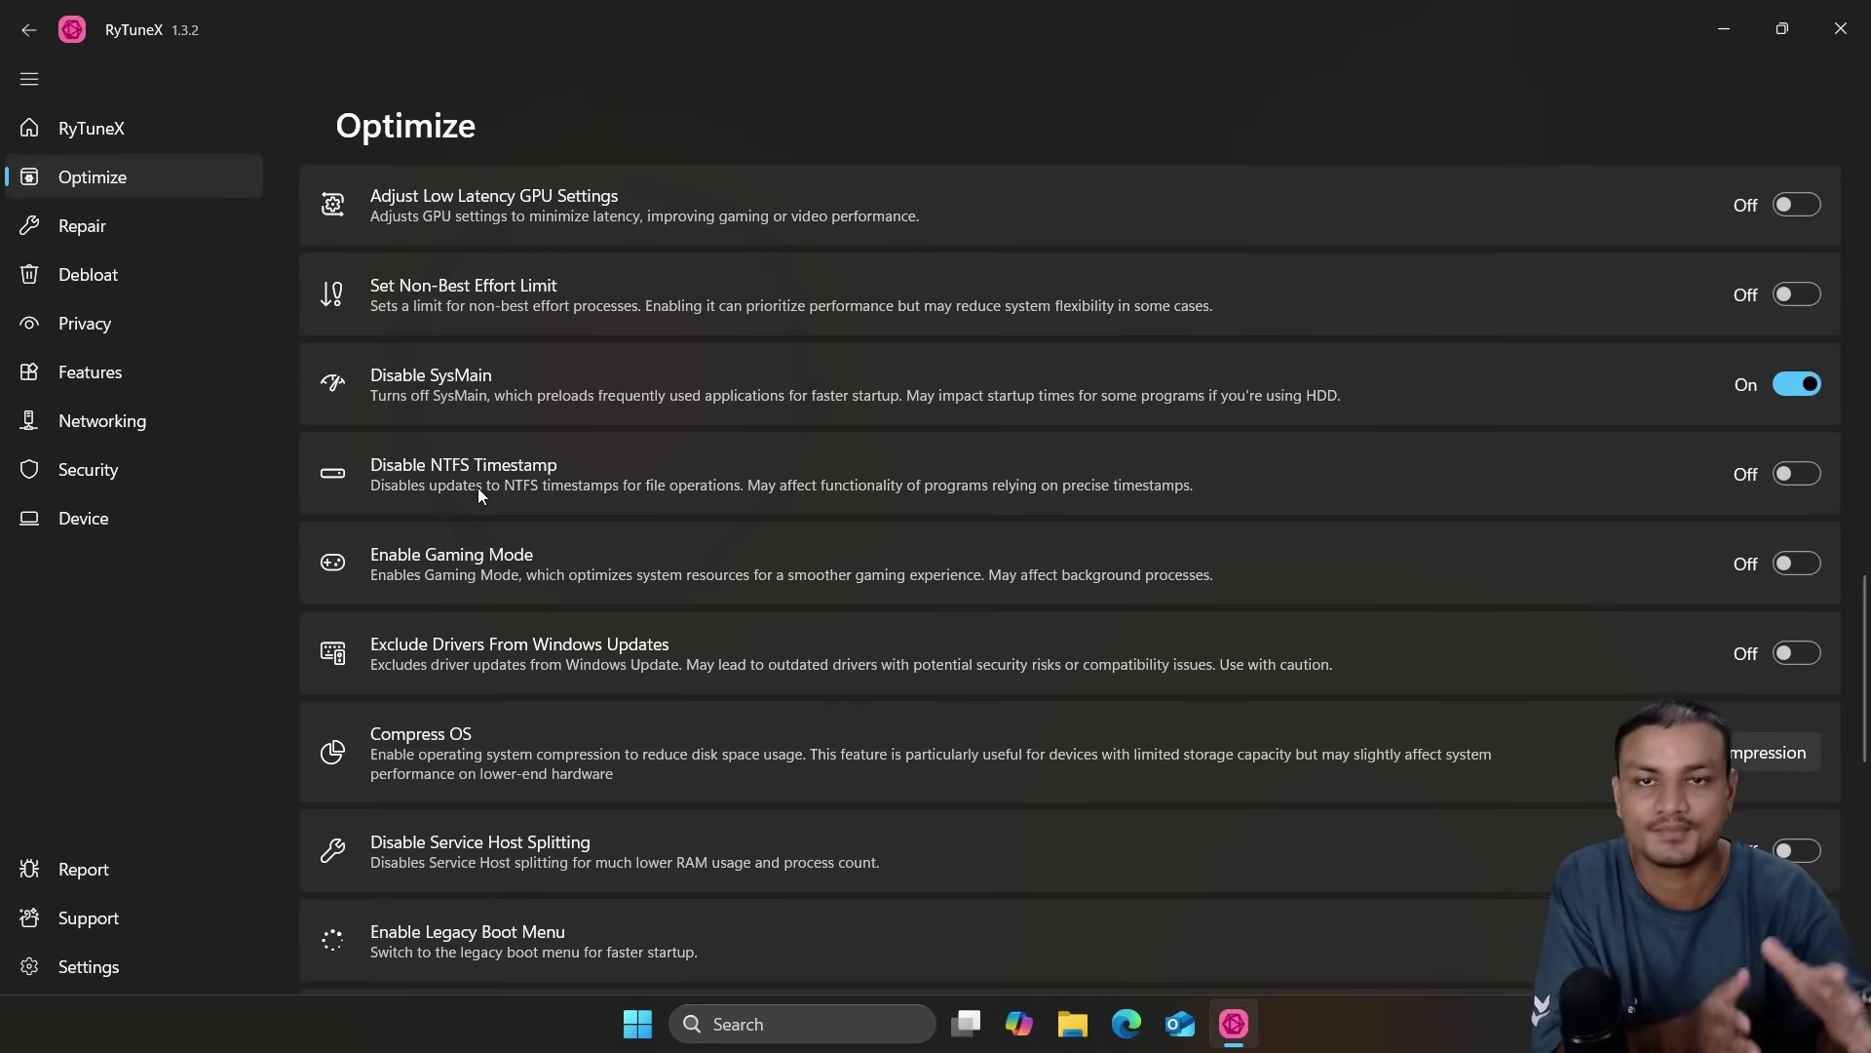
scroll(477, 492, down, 3)
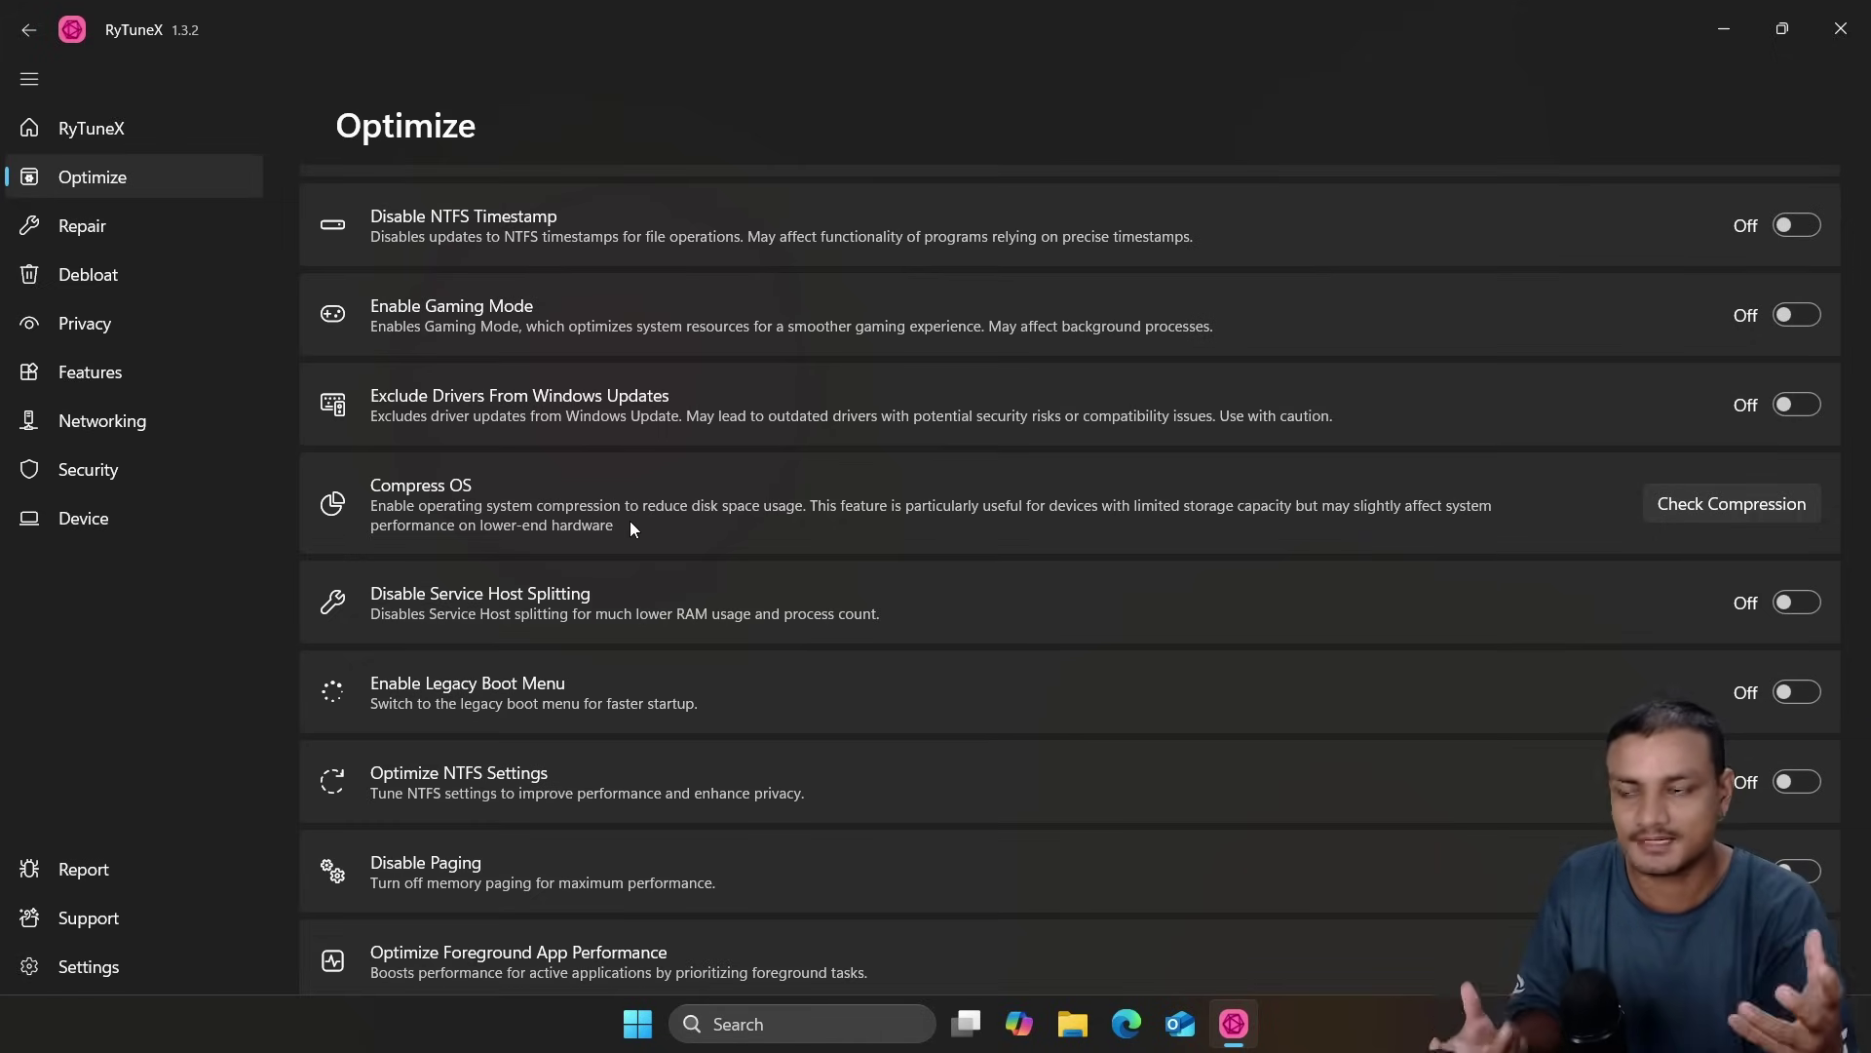
- Turn on Disable Store Updates under Other Settings on the Optimize page
scroll(643, 538, down, 3)
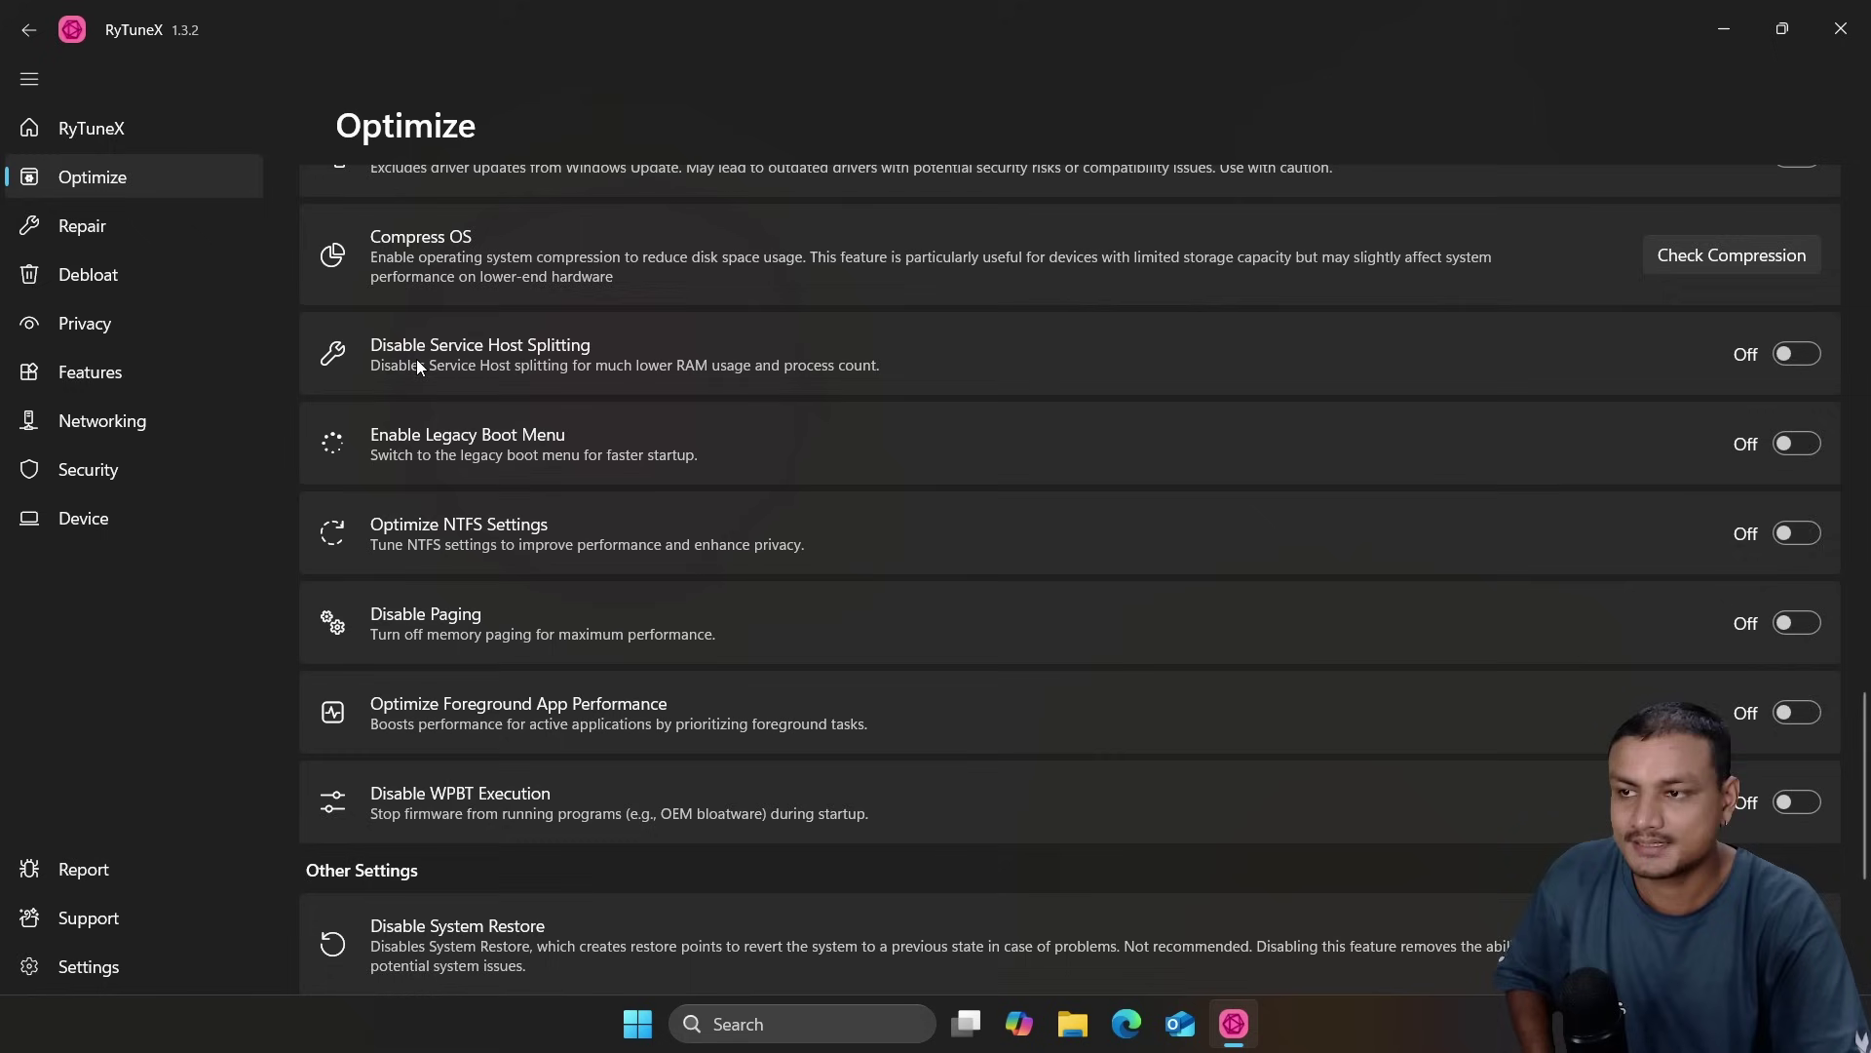
scroll(439, 434, down, 2)
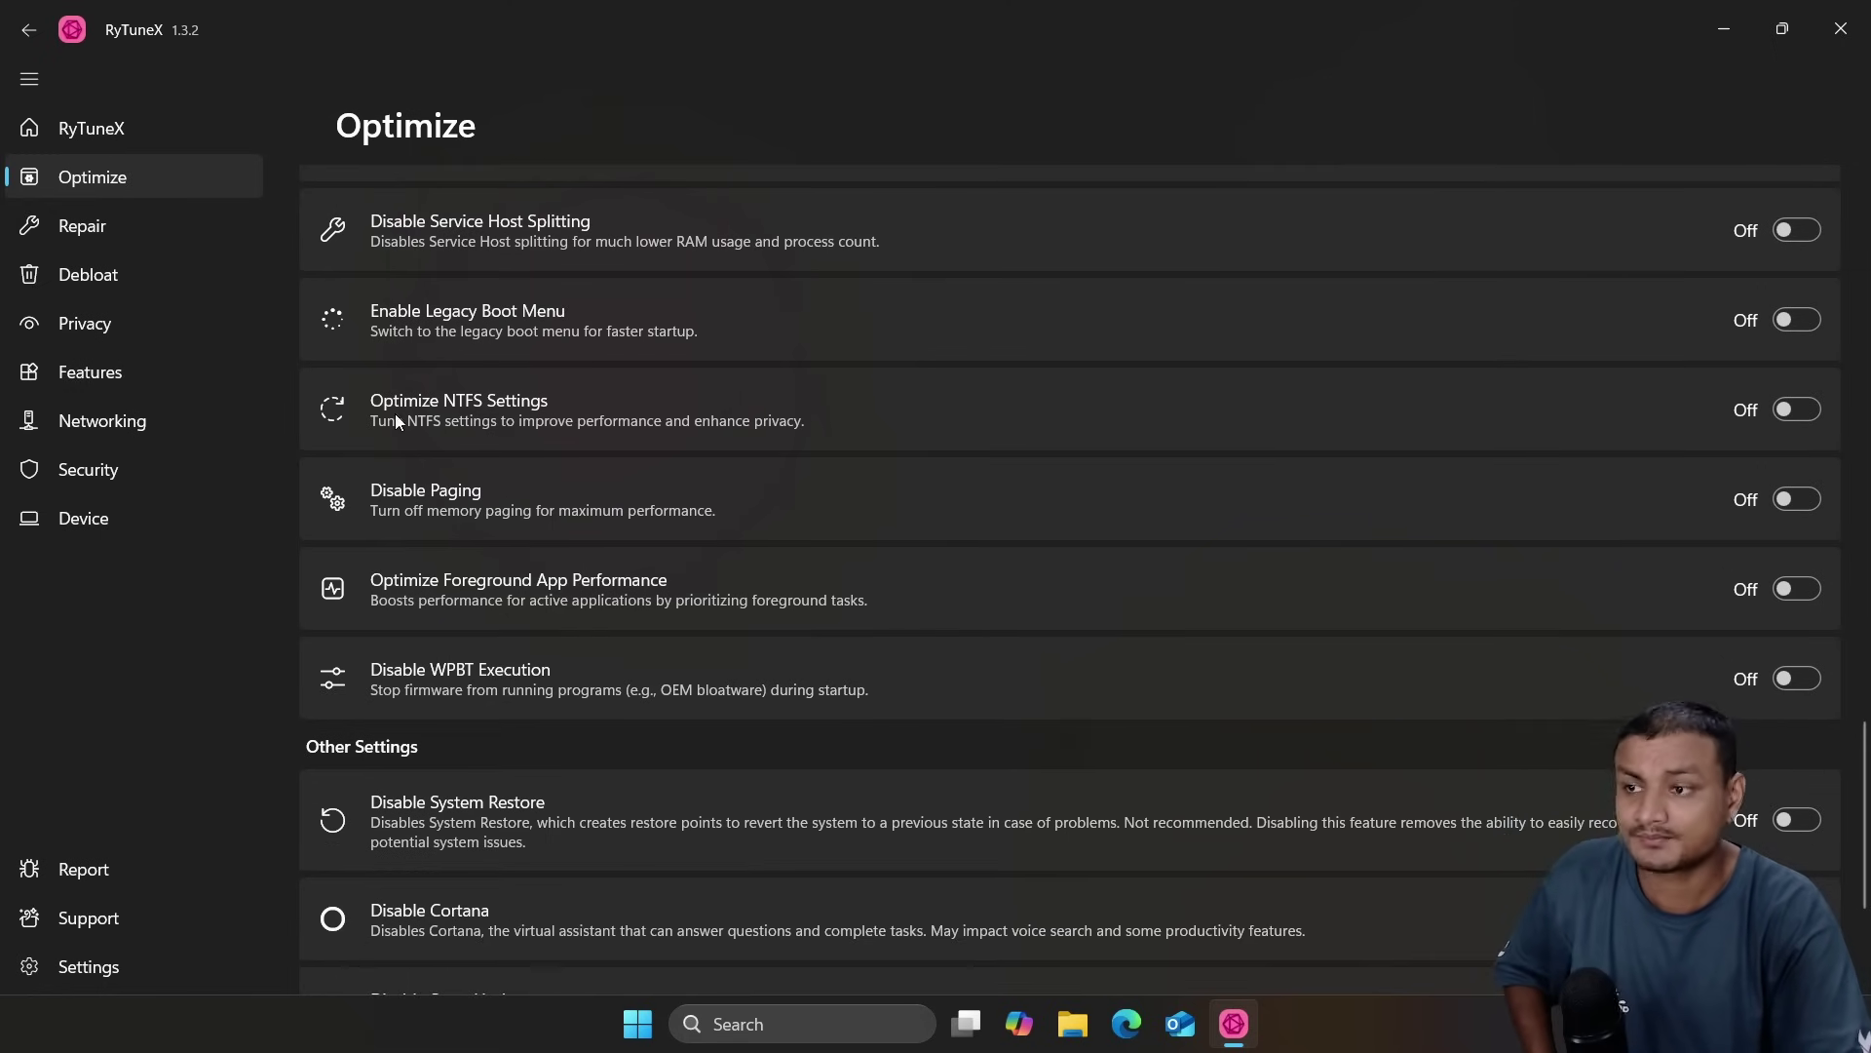
scroll(484, 491, down, 2)
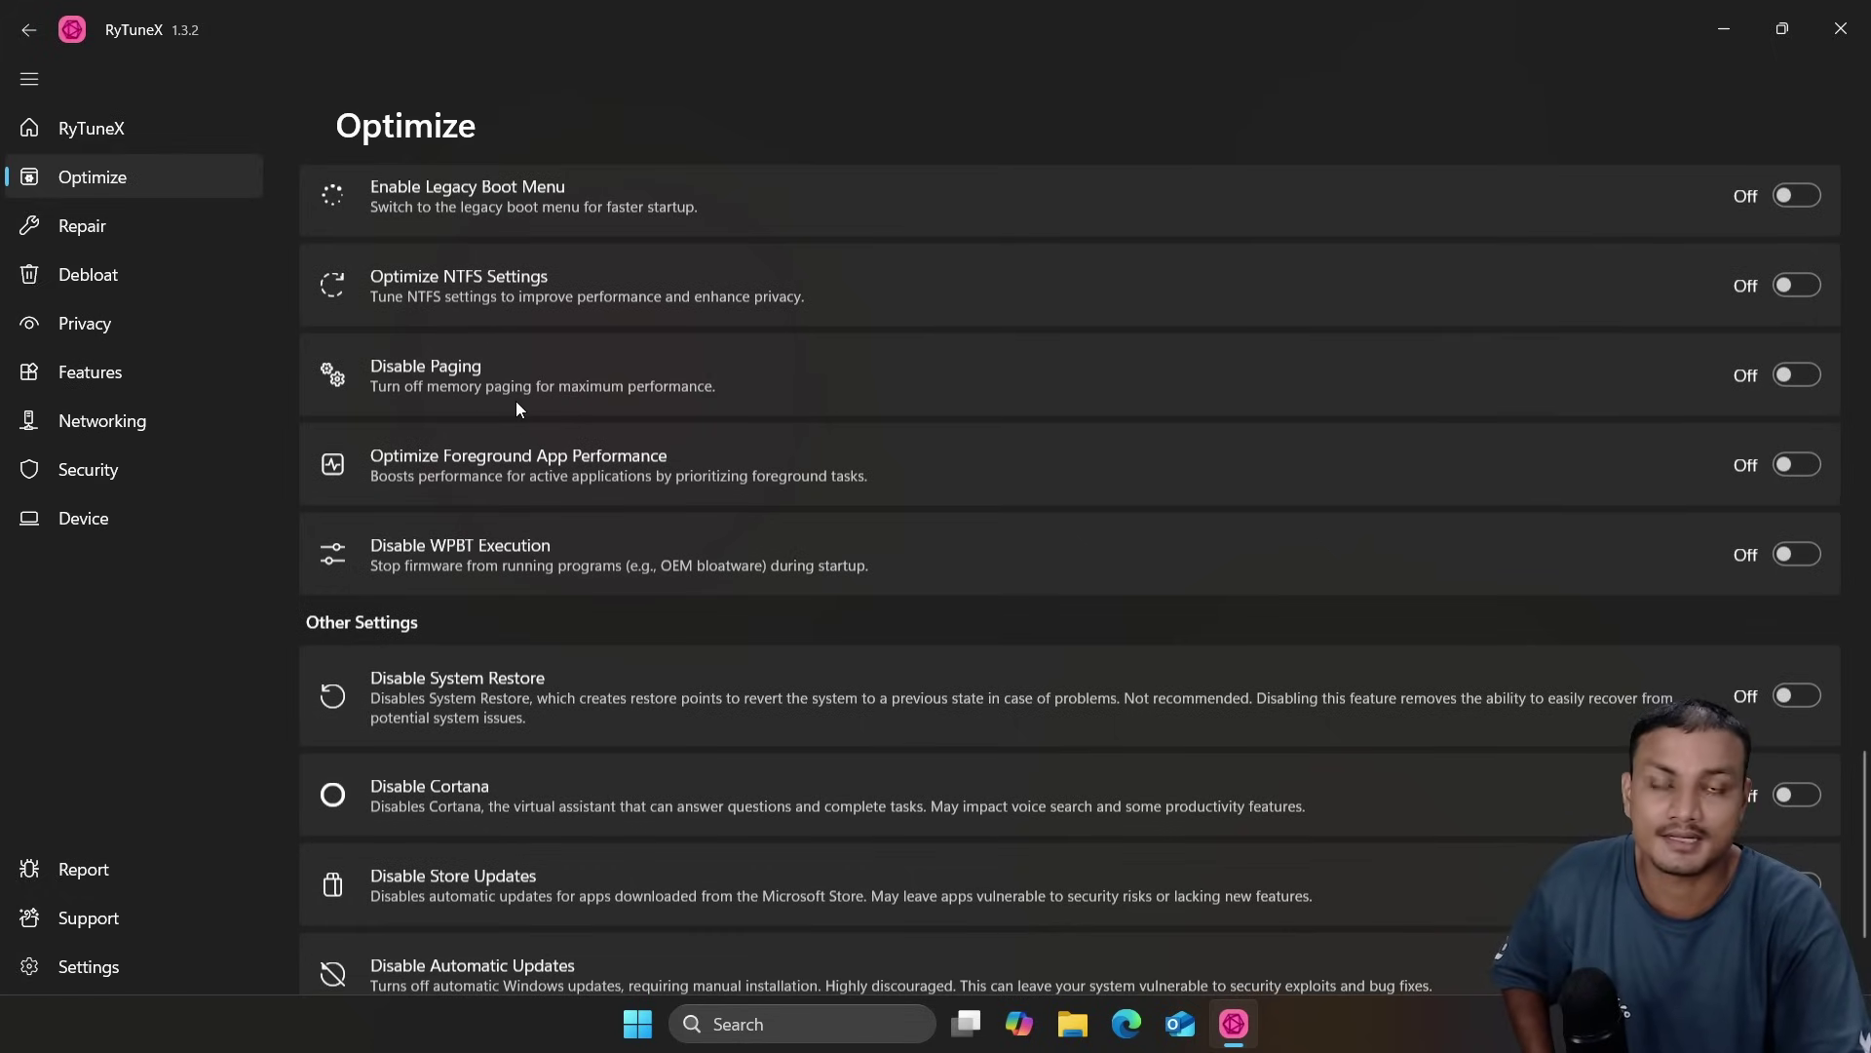
scroll(516, 403, down, 3)
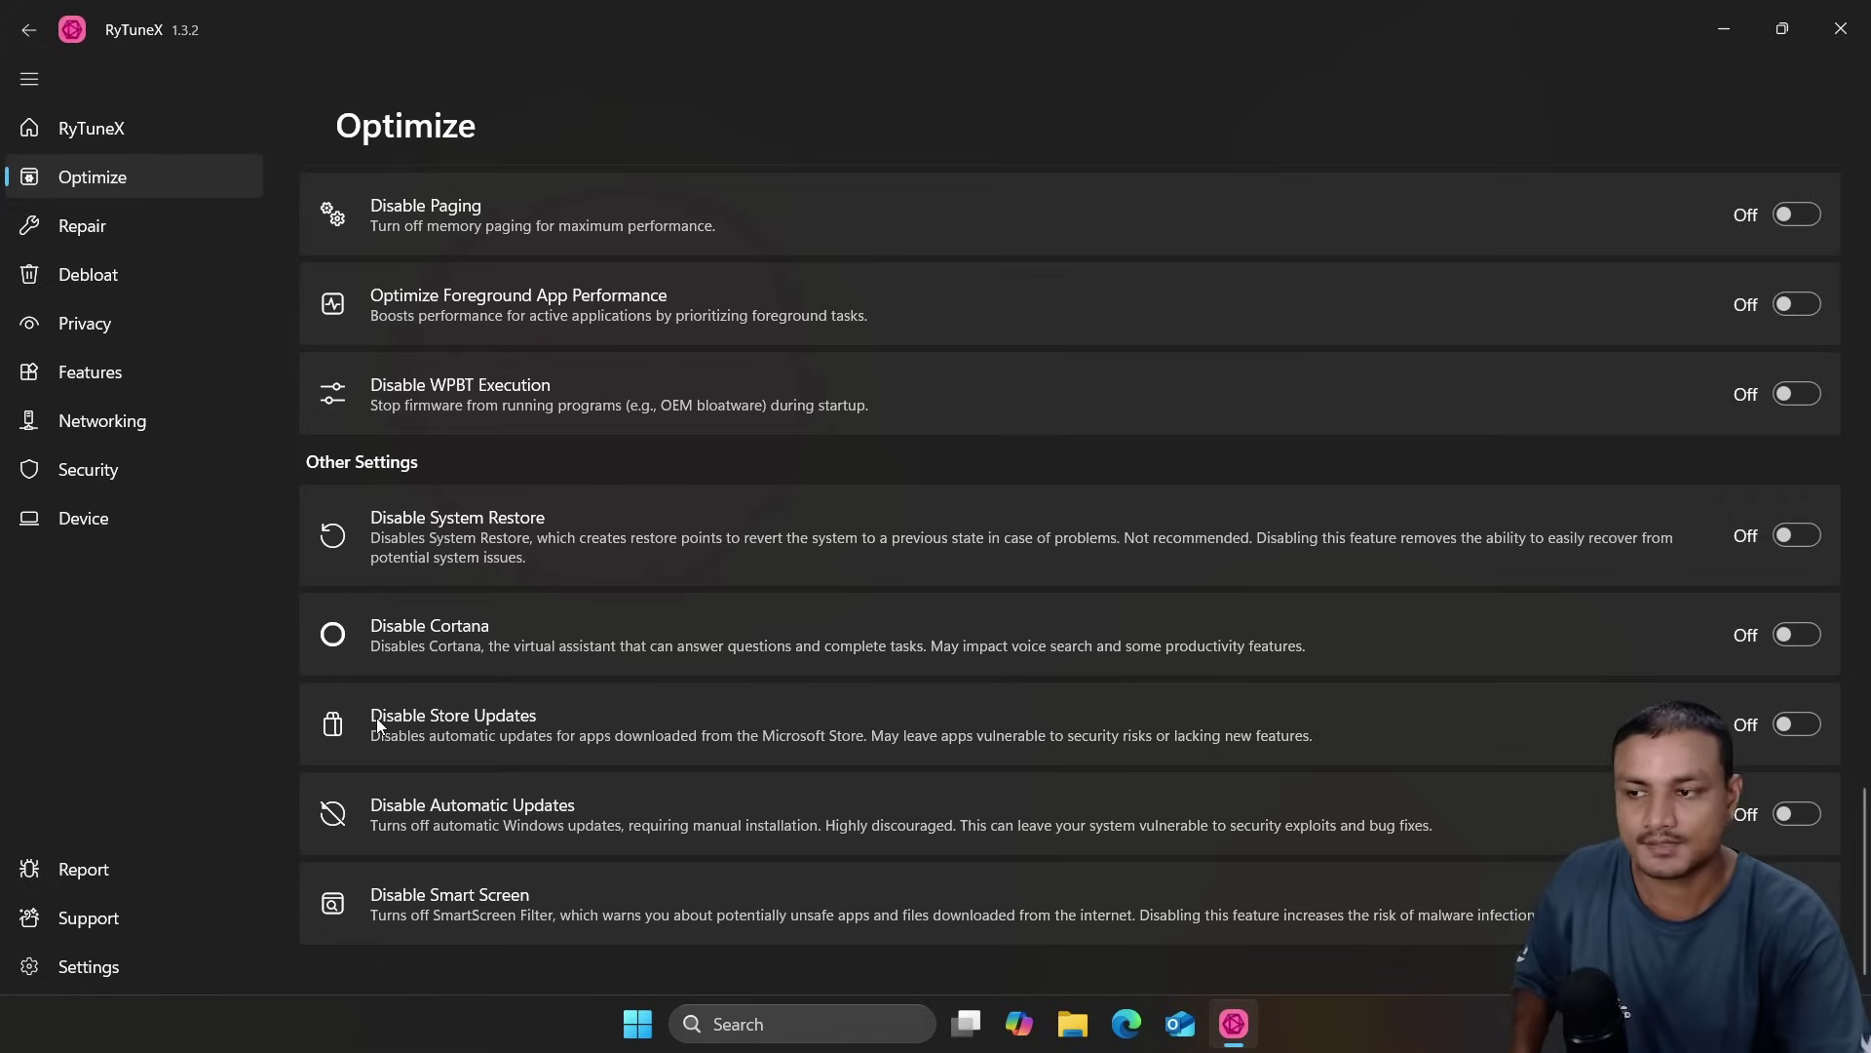
click(1797, 725)
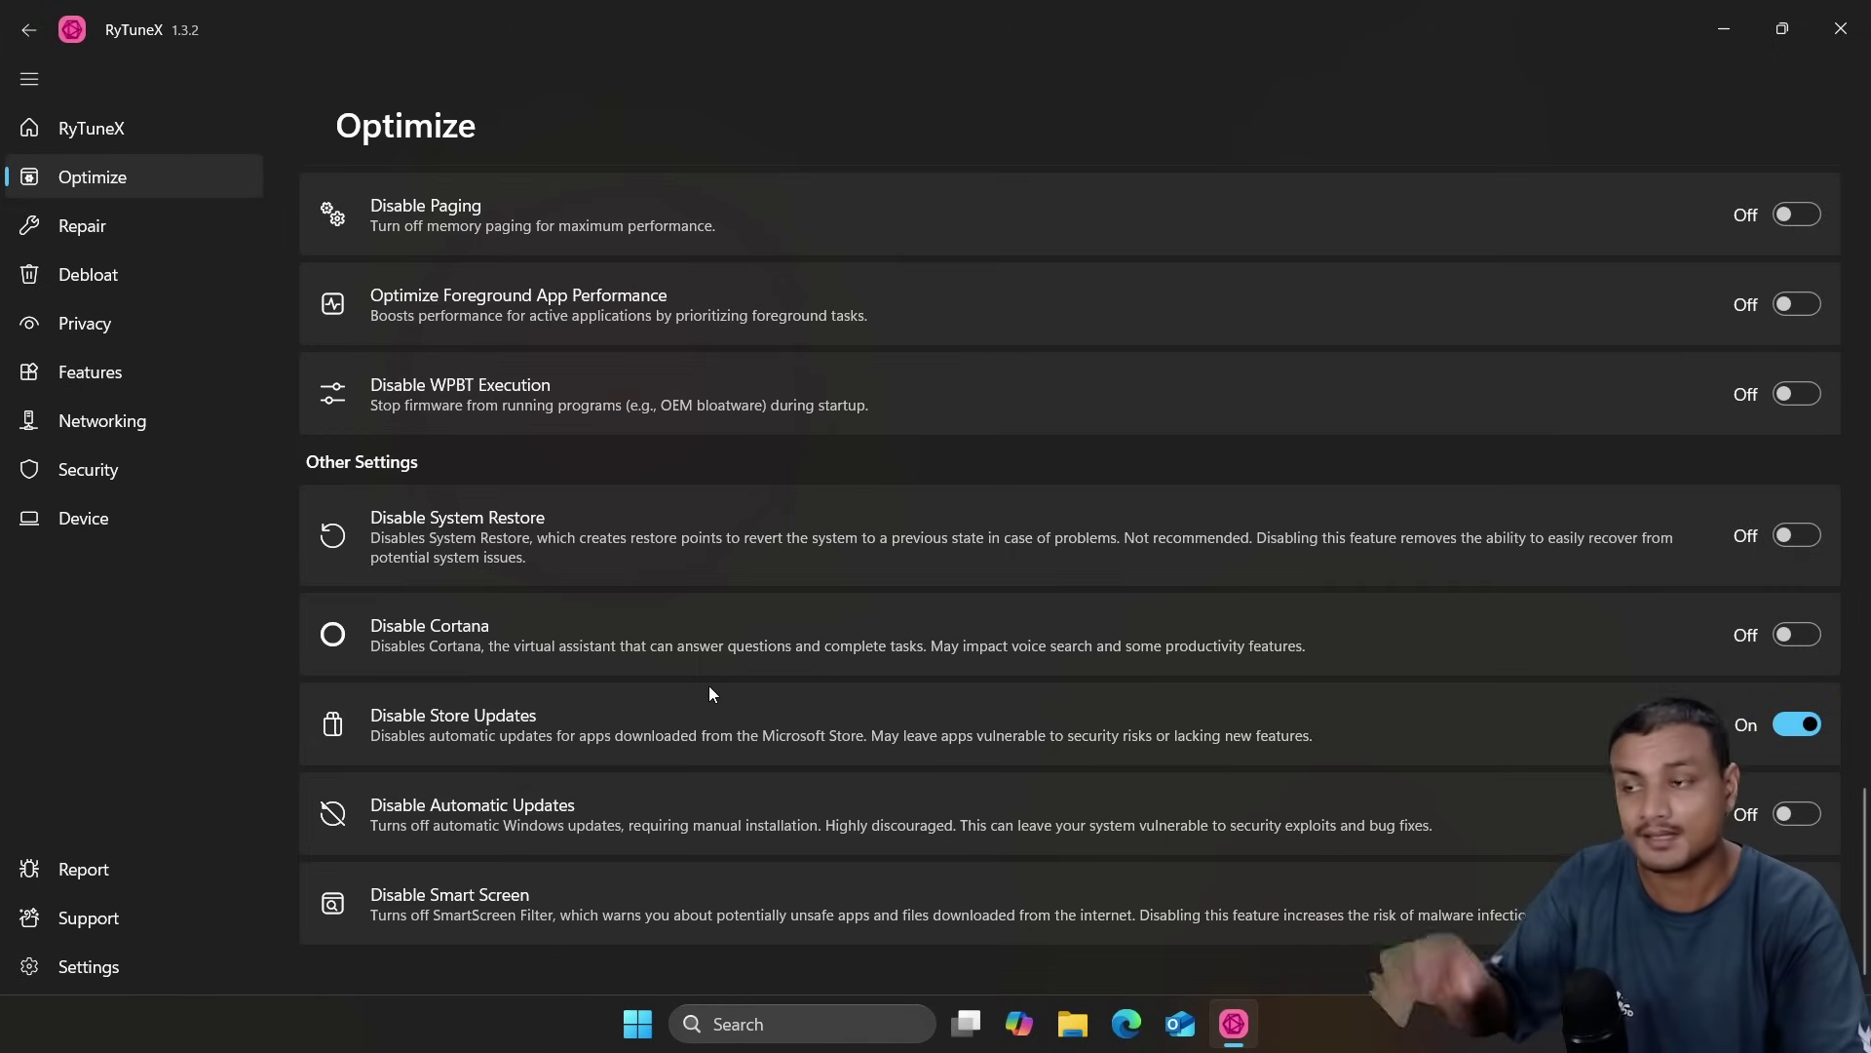
- Return to the top of the Optimize page and go to the Repair page
scroll(653, 566, up, 20)
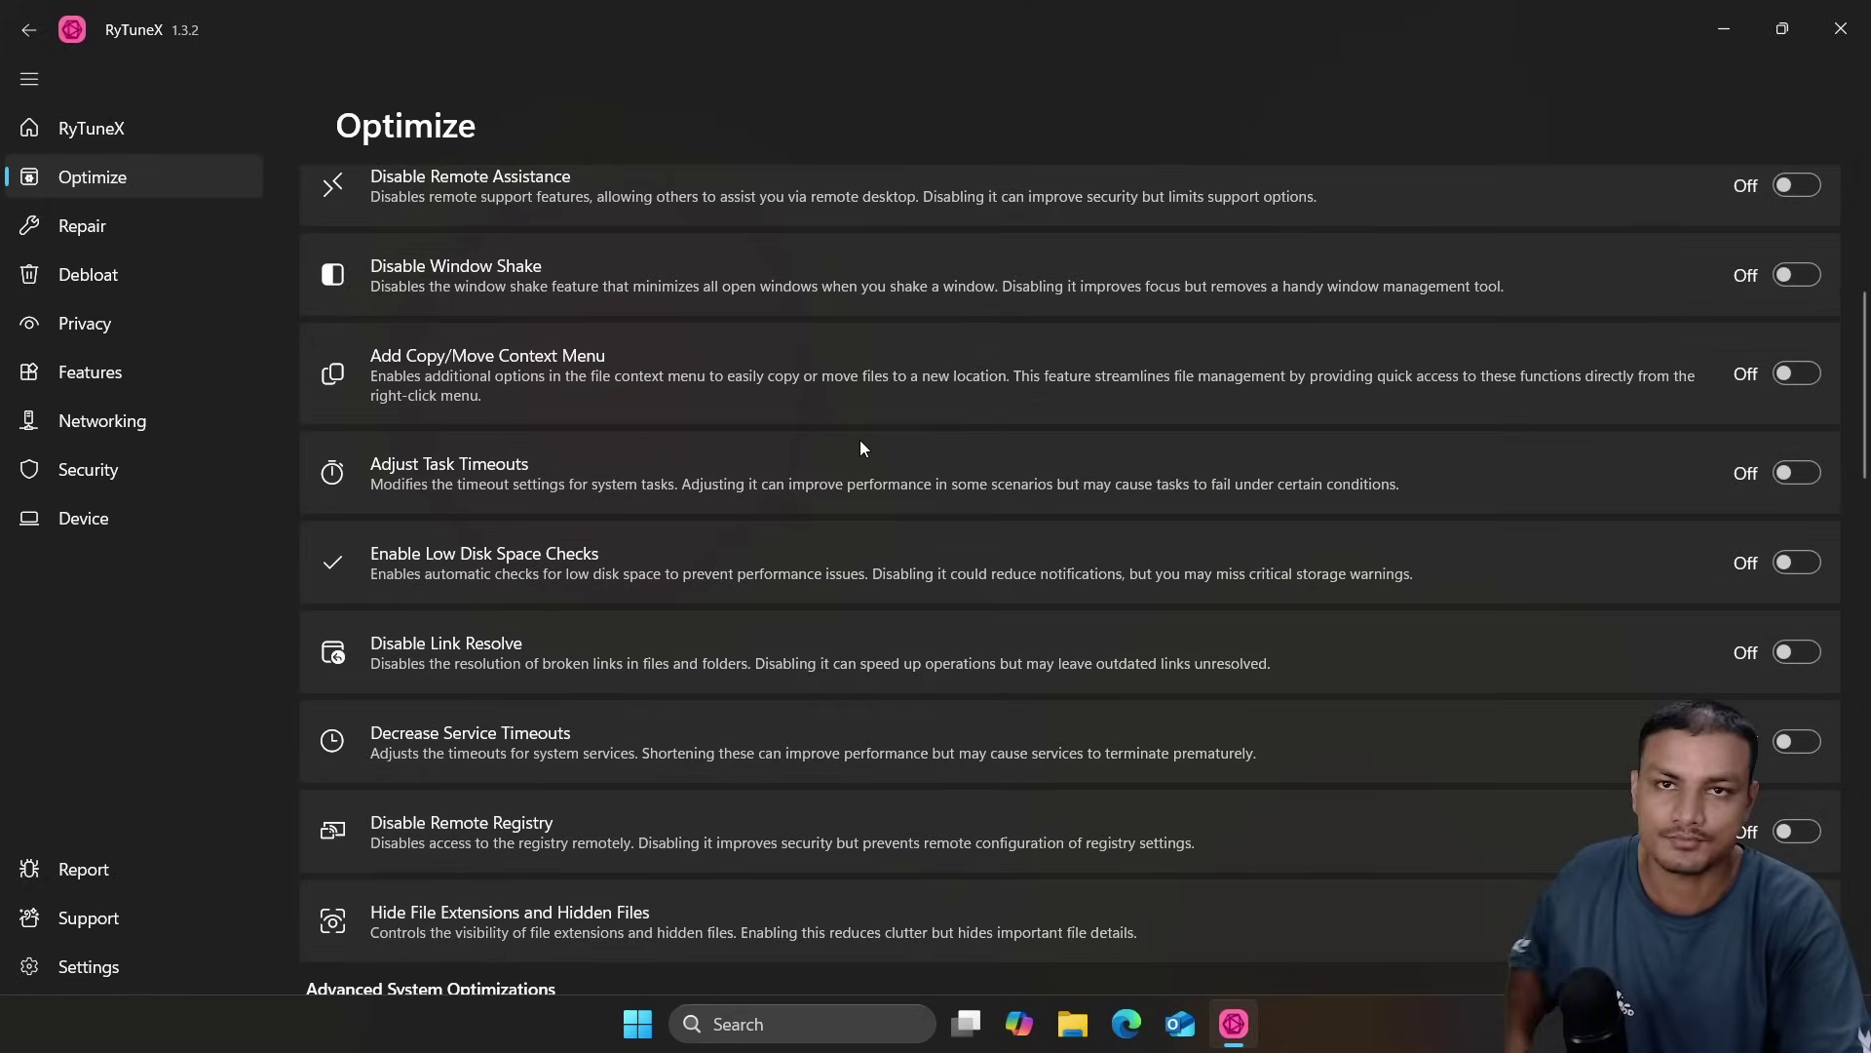
scroll(859, 444, up, 4)
scroll(861, 443, up, 2)
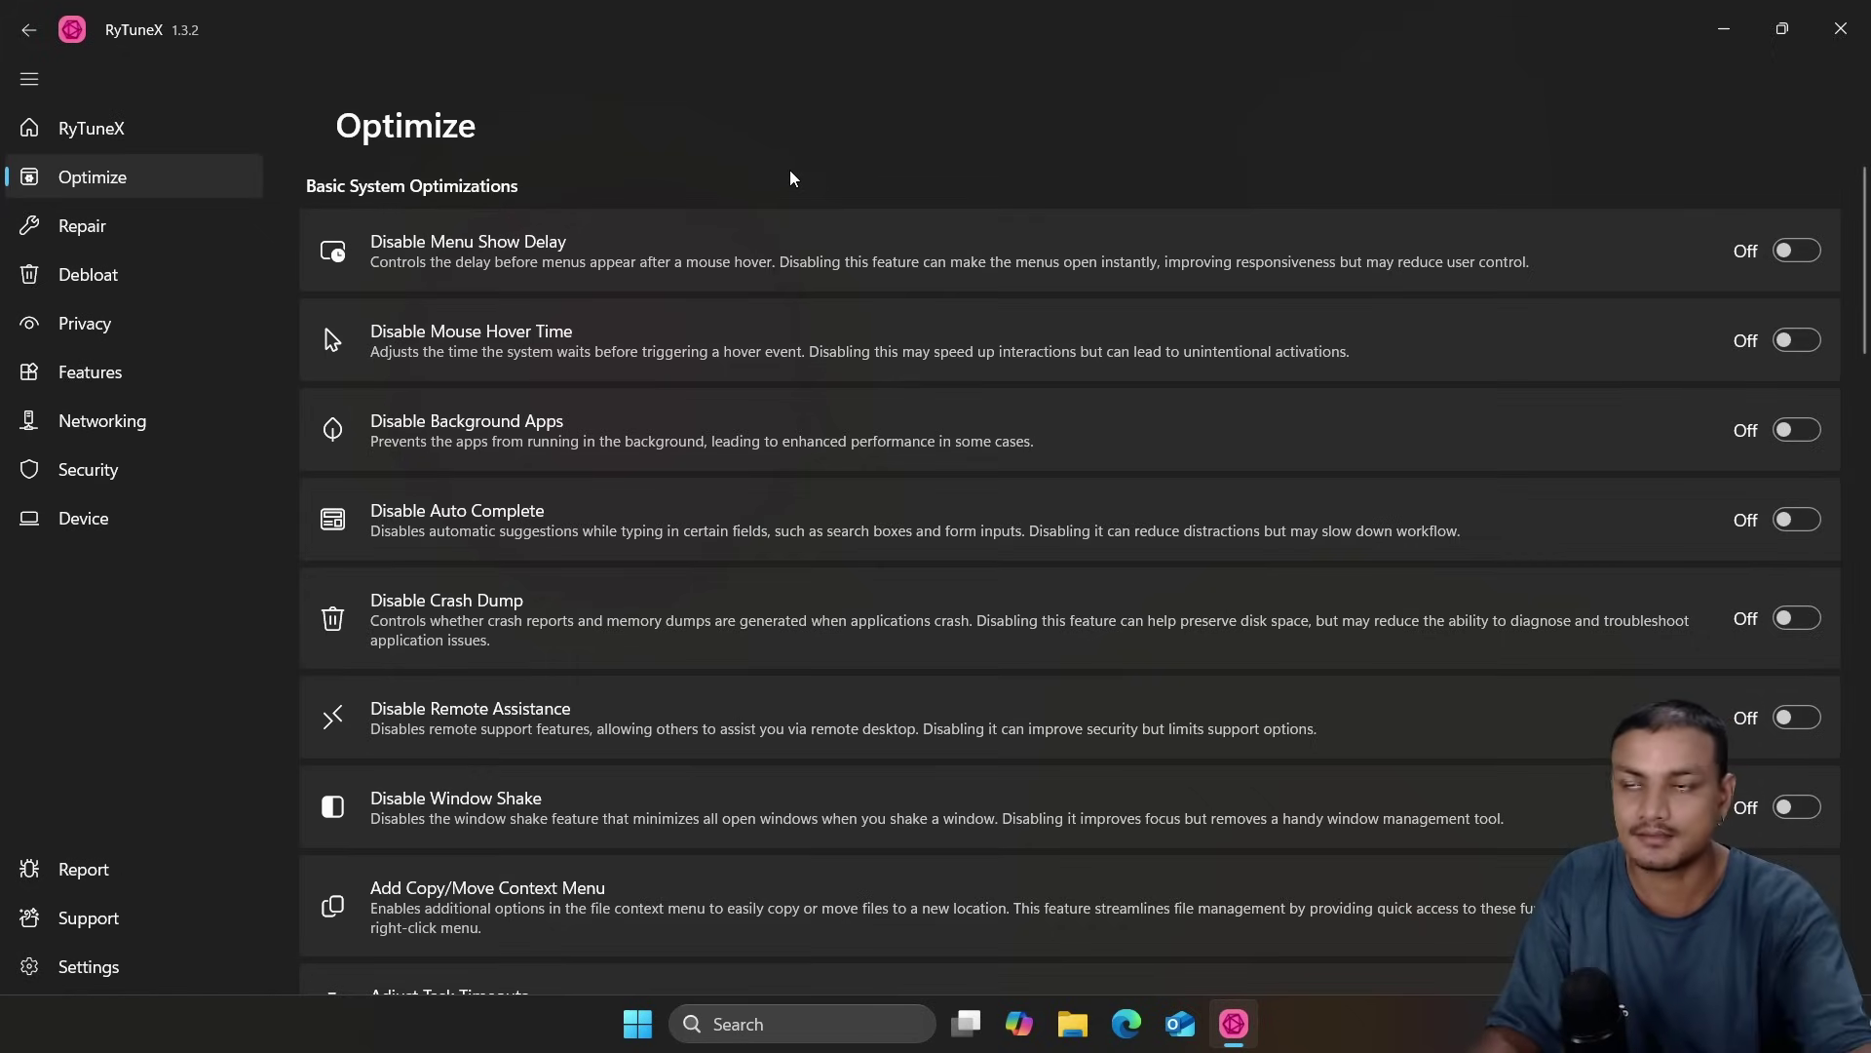
click(107, 234)
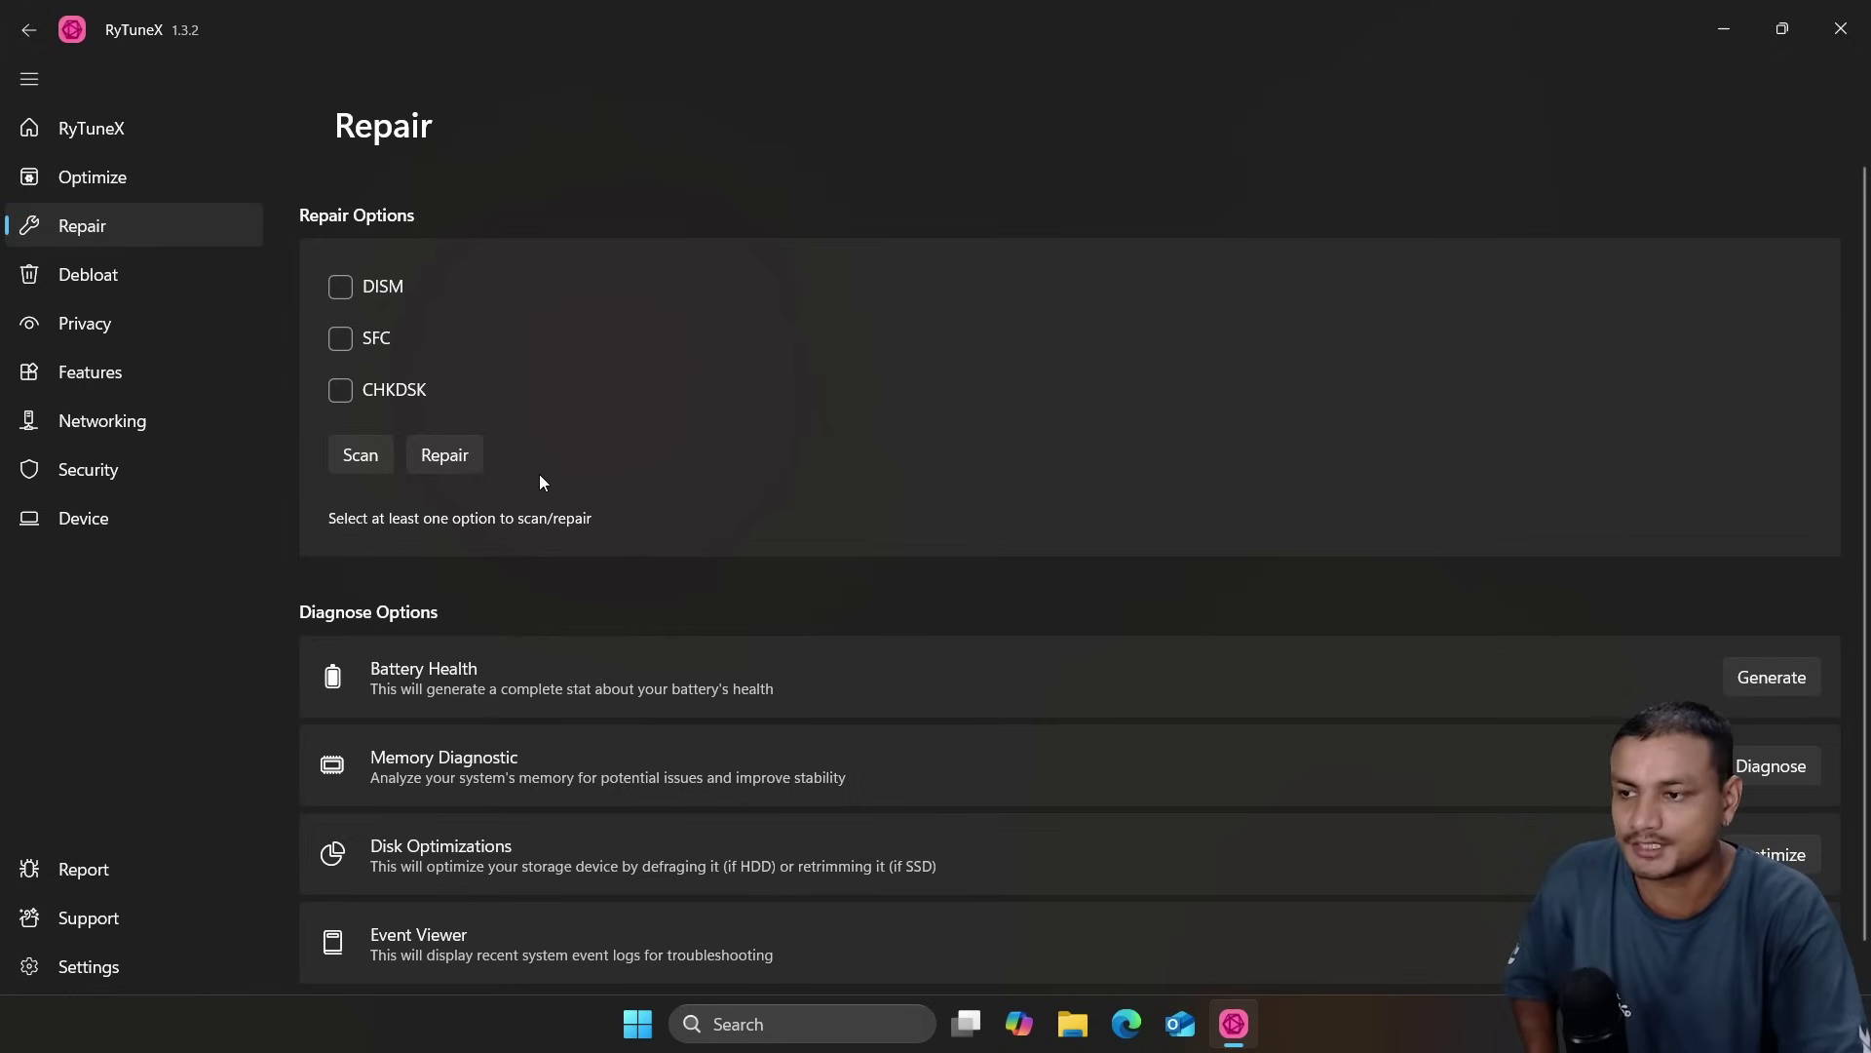
- Scroll the Repair page to view the DISM, SFC, CHKDSK options and diagnose tools
scroll(475, 362, down, 1)
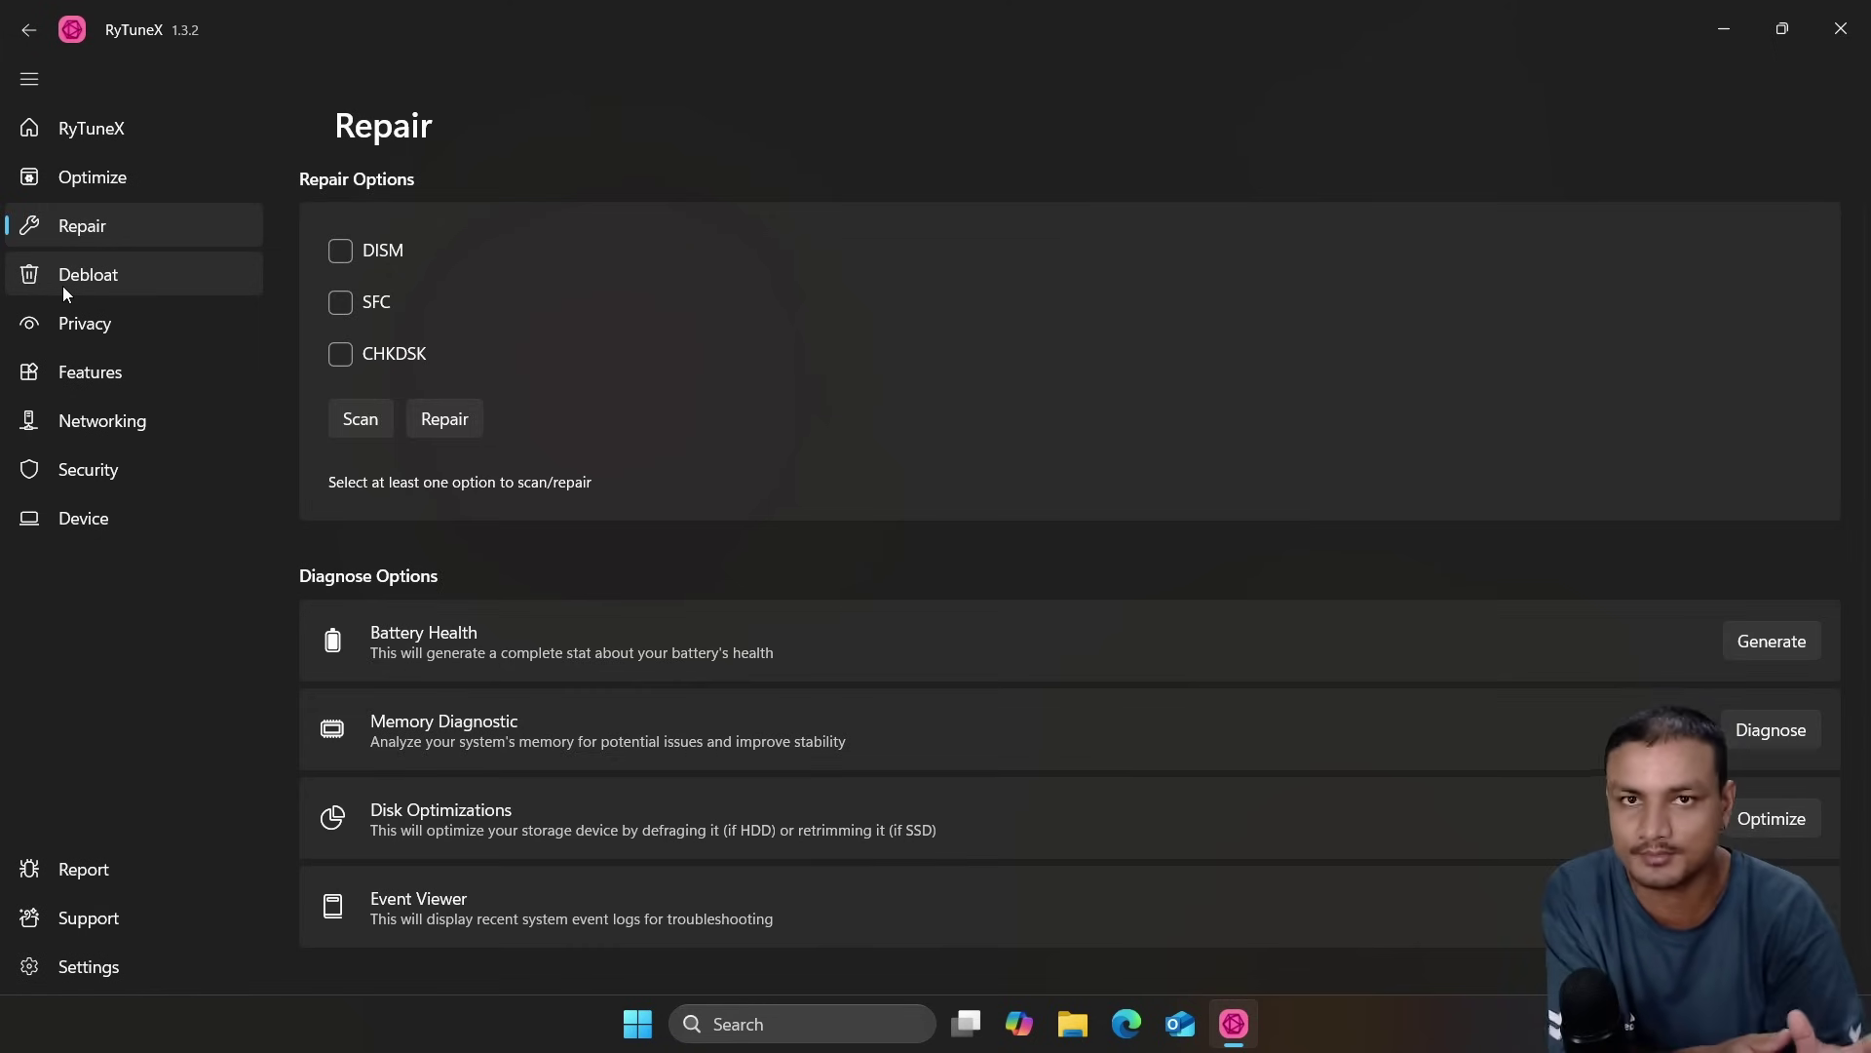
- On the Privacy page, switch Disable Biometrics features on, then go to Features
click(74, 330)
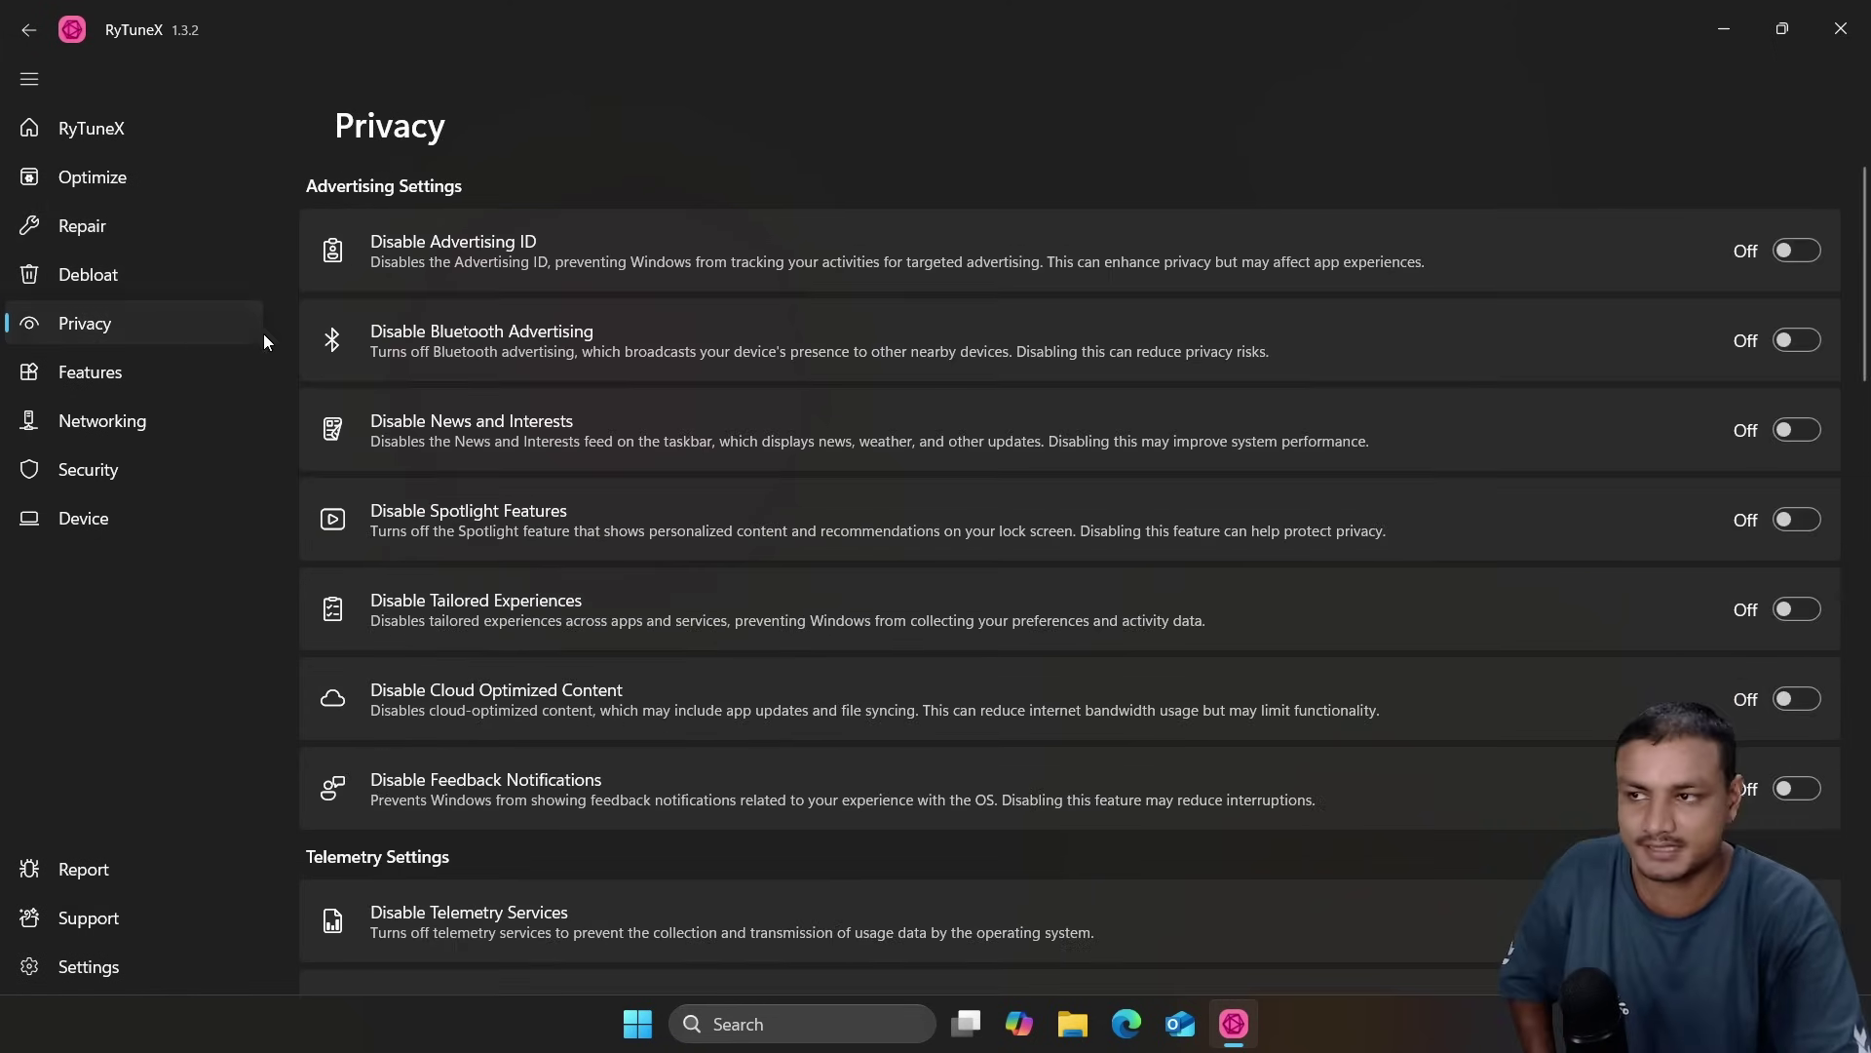
scroll(439, 251, down, 5)
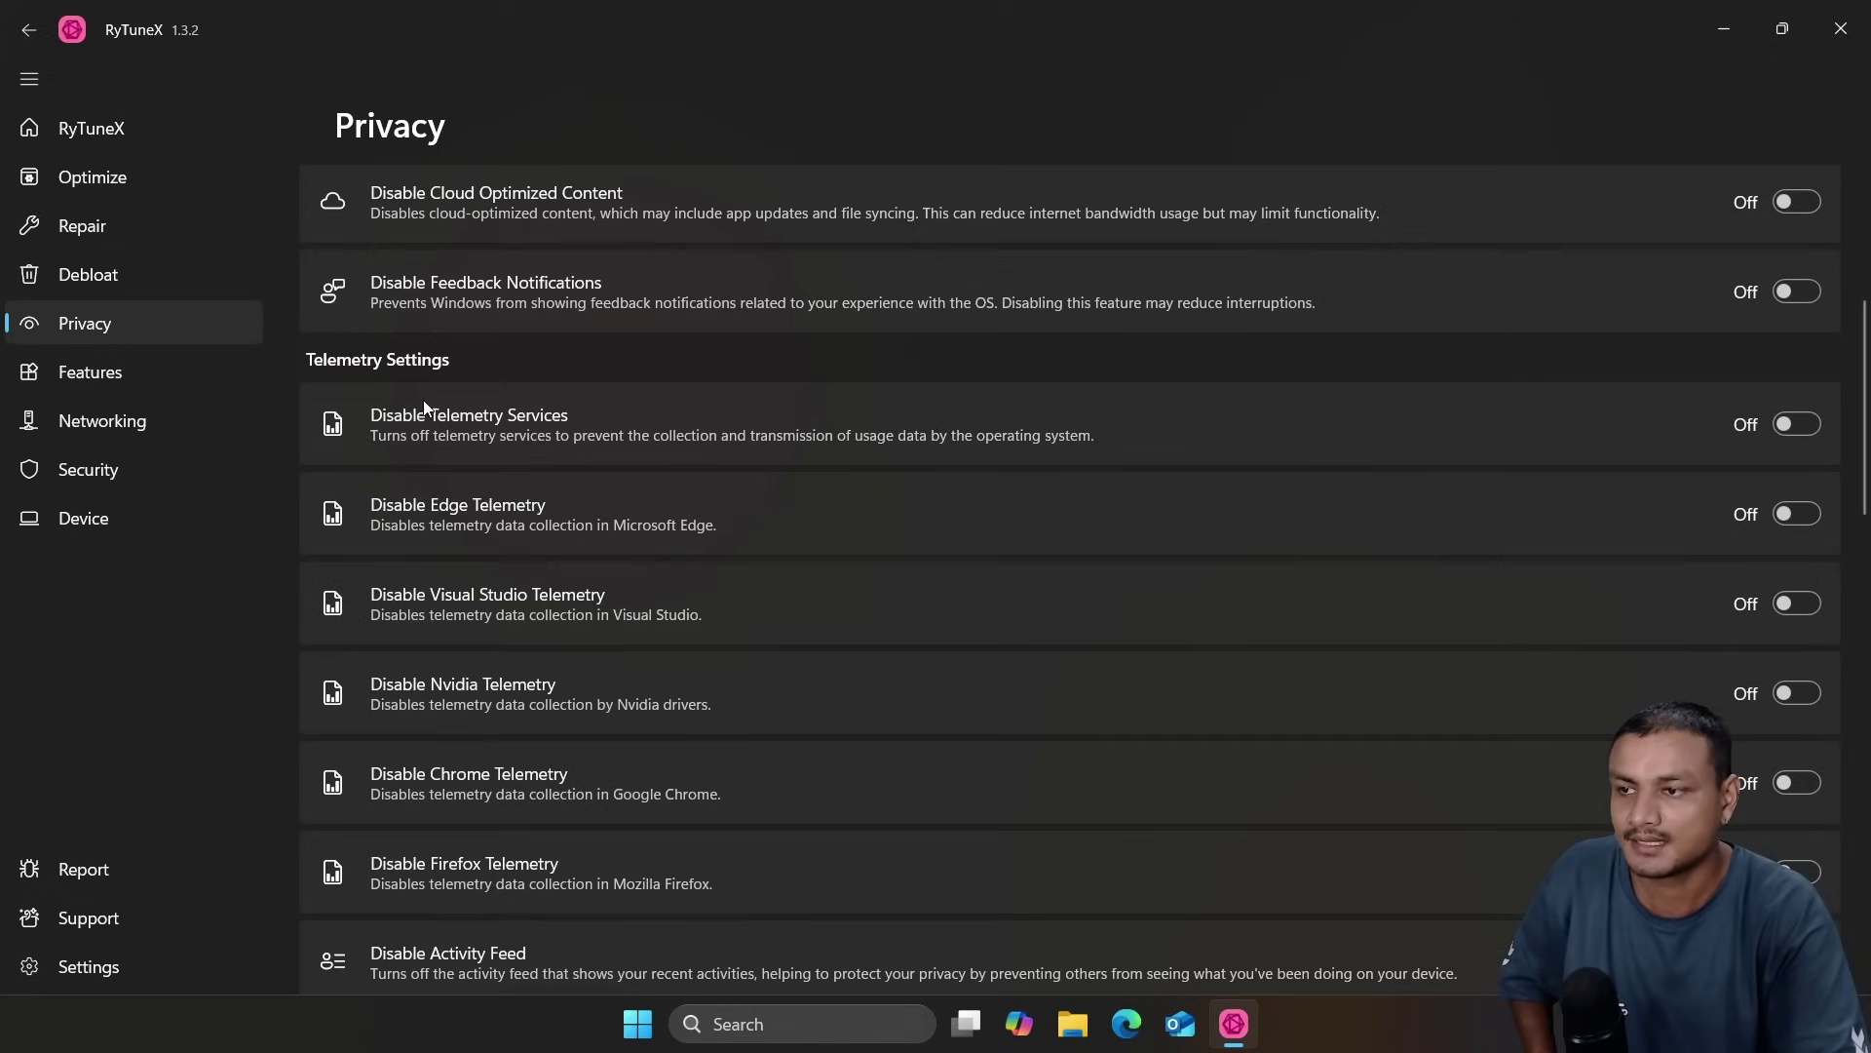
scroll(406, 419, down, 11)
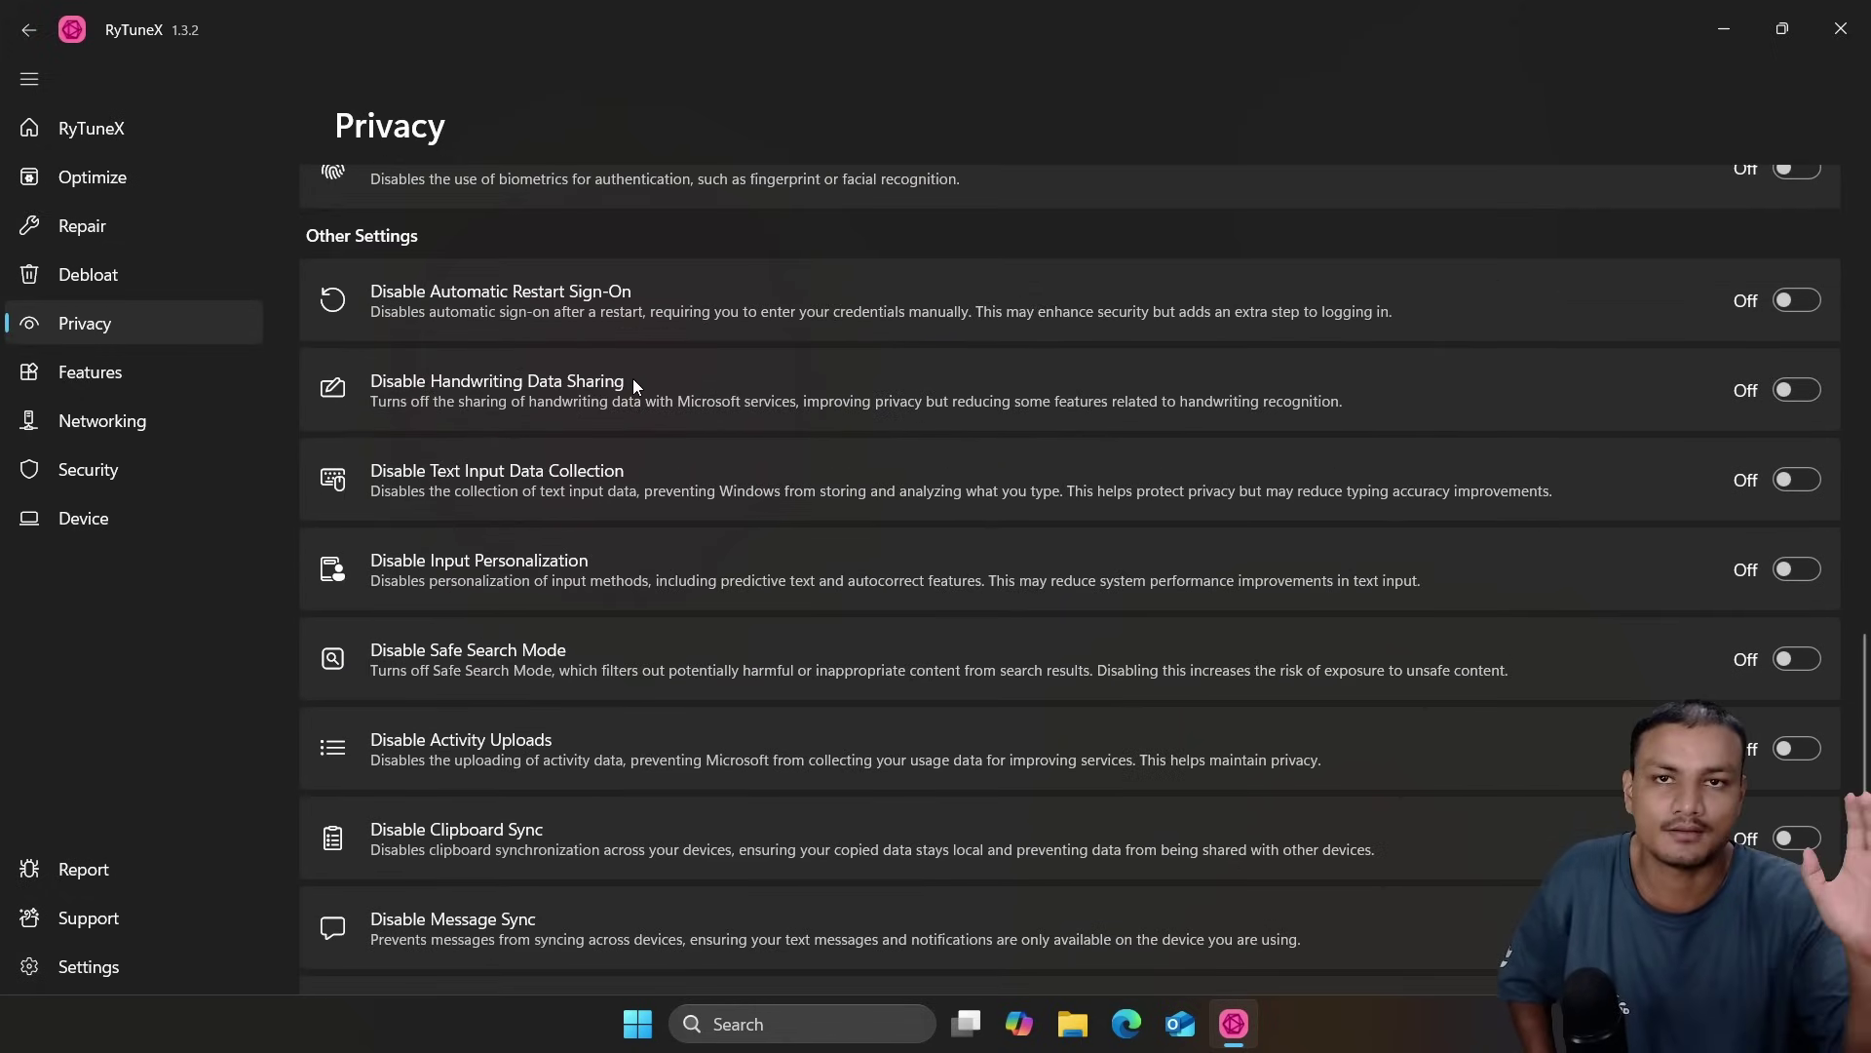
scroll(908, 412, up, 3)
scroll(1020, 390, down, 2)
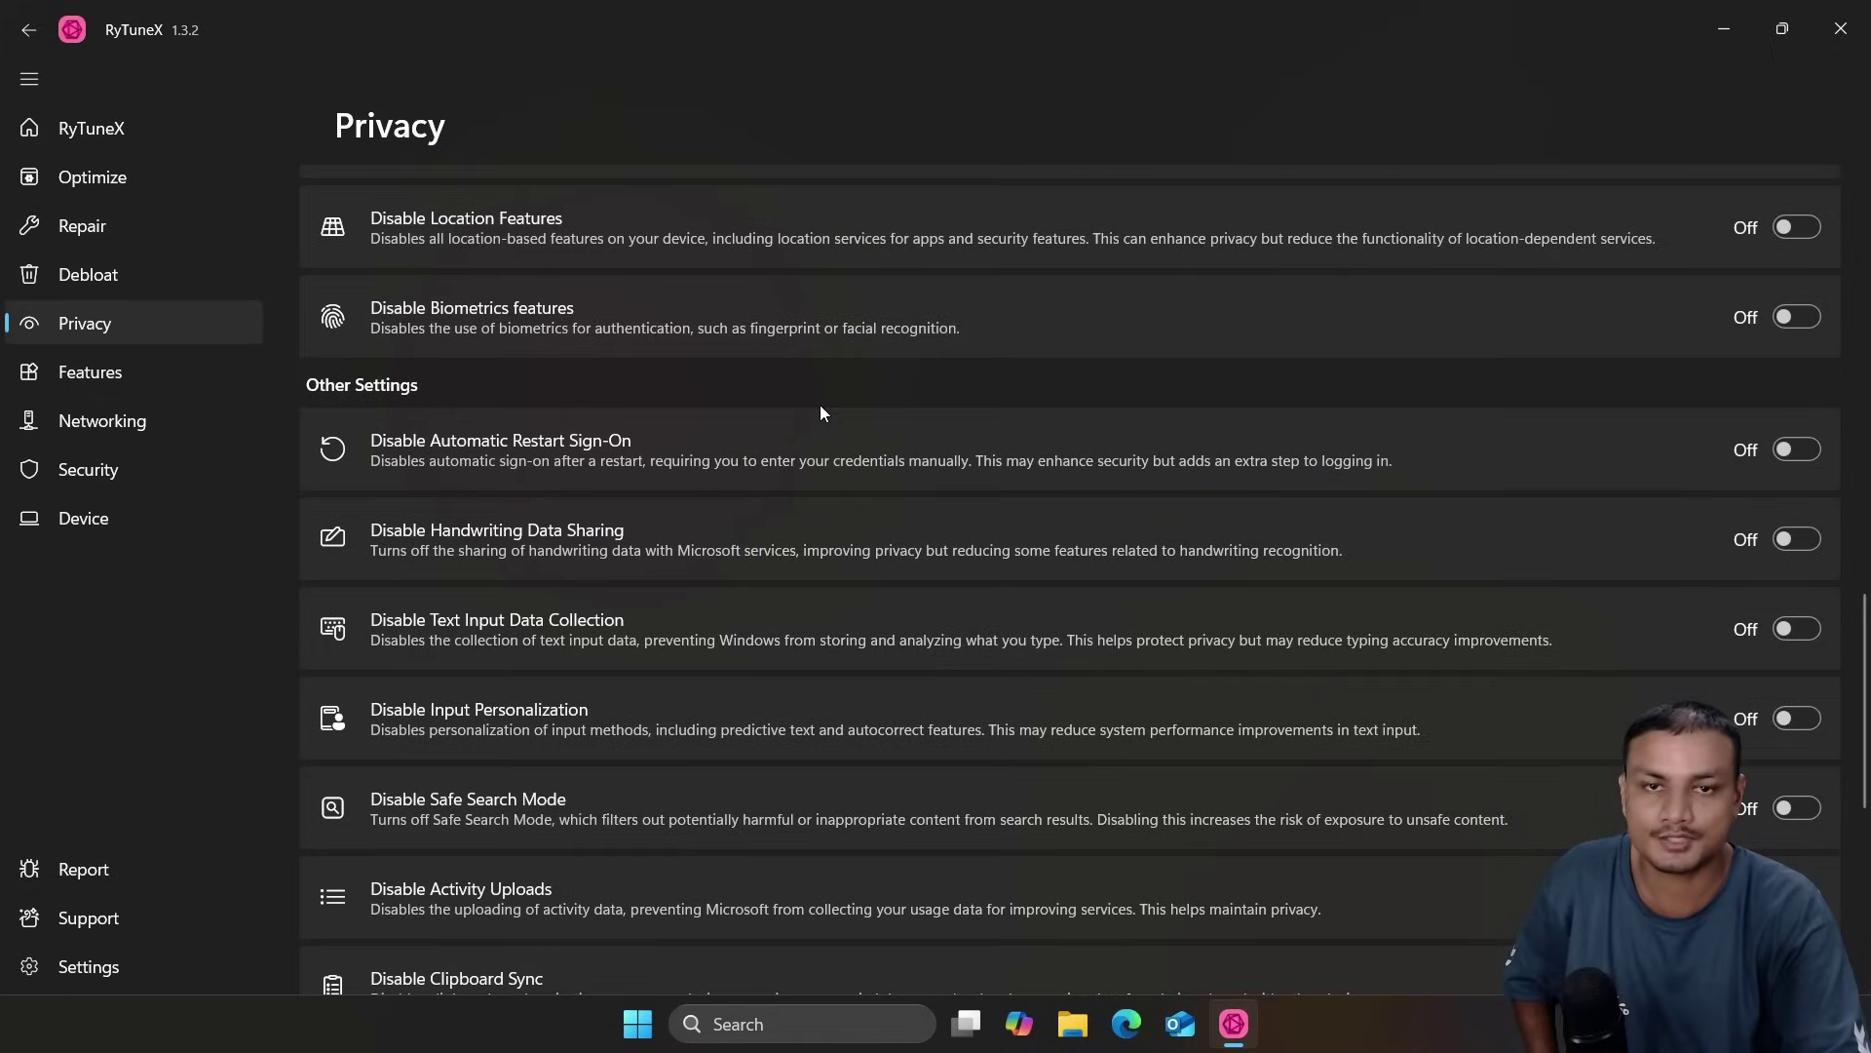
scroll(410, 439, up, 1)
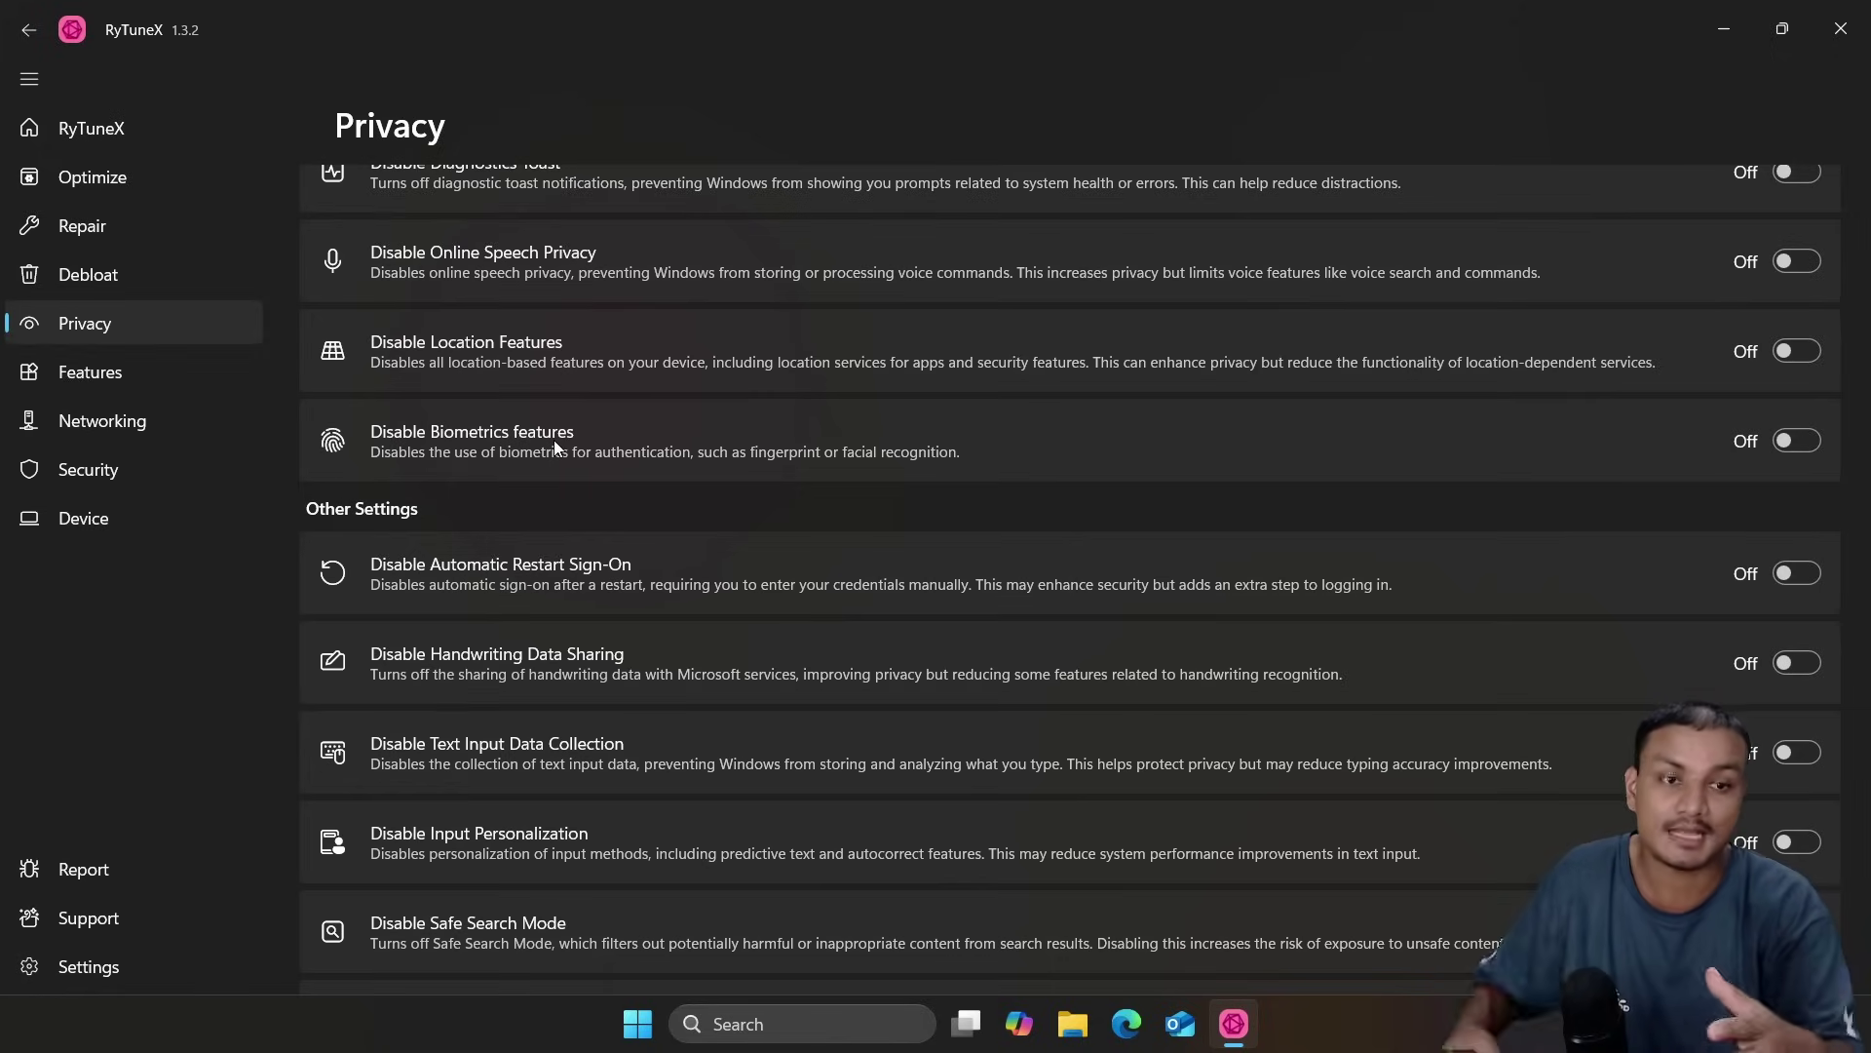
click(1797, 440)
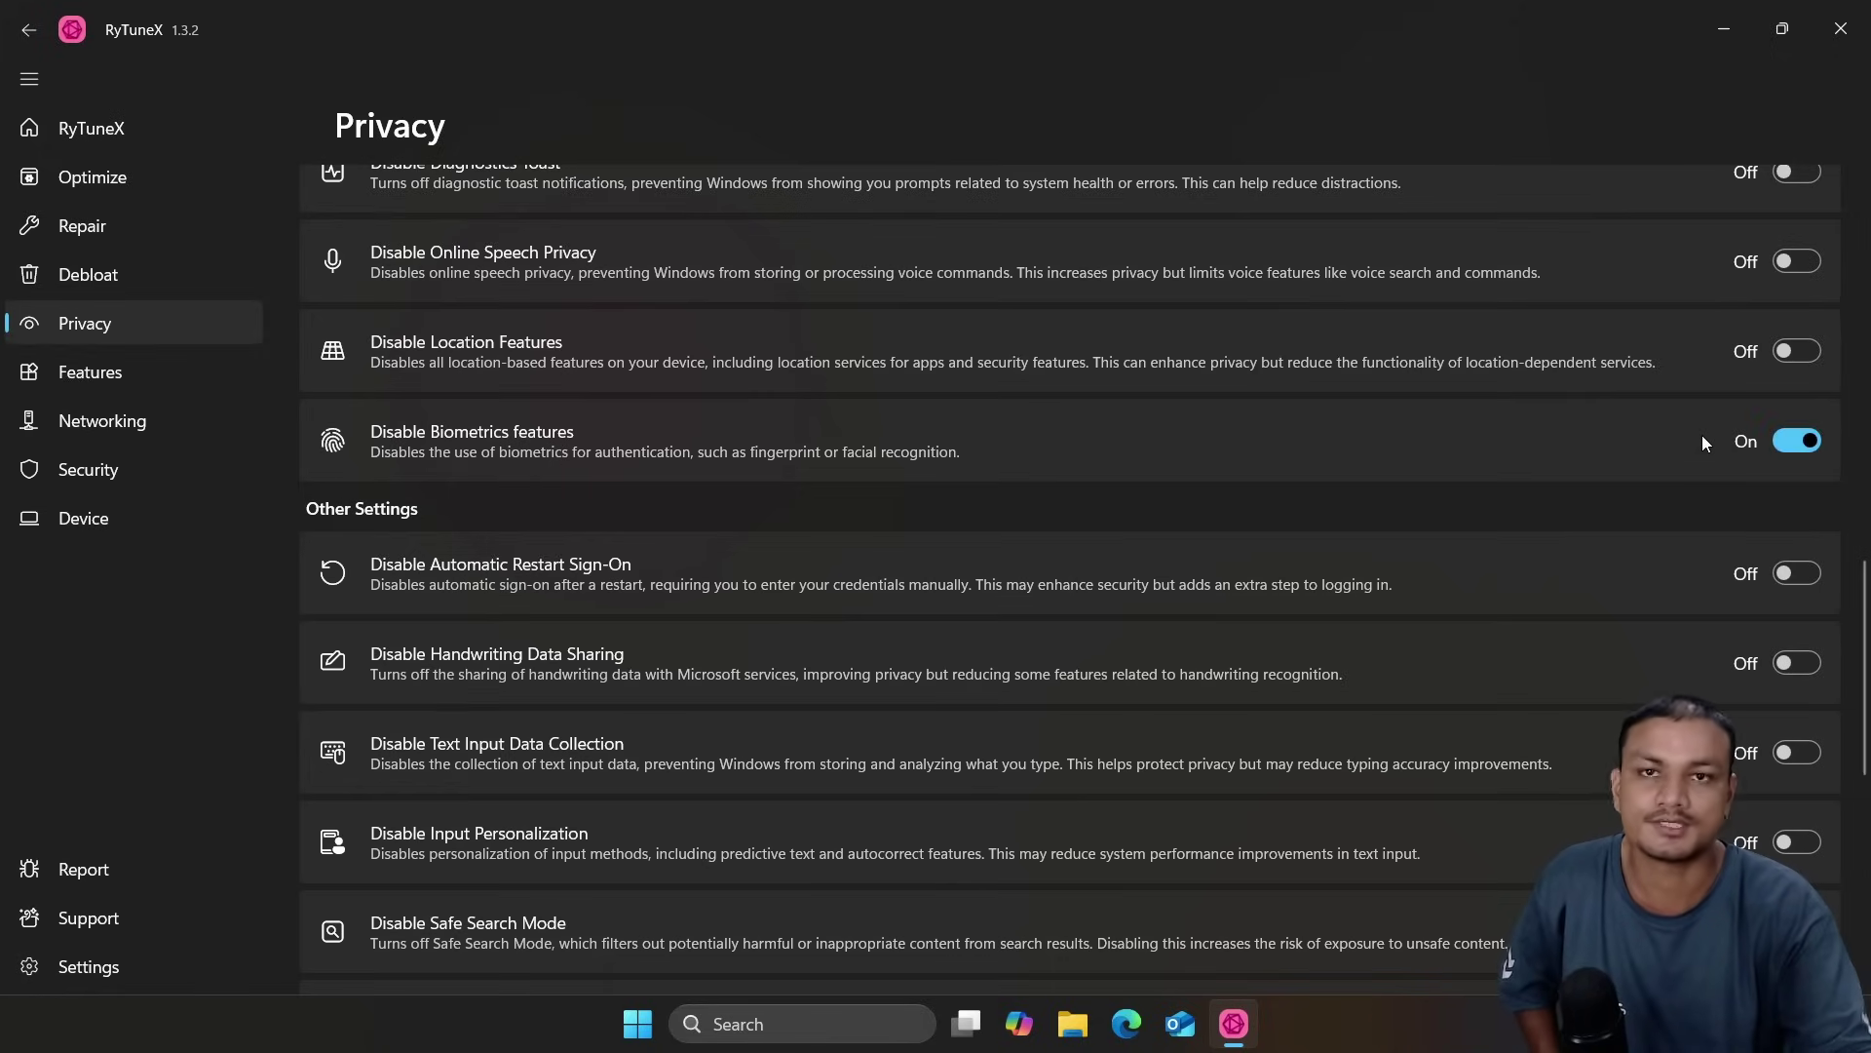
click(90, 374)
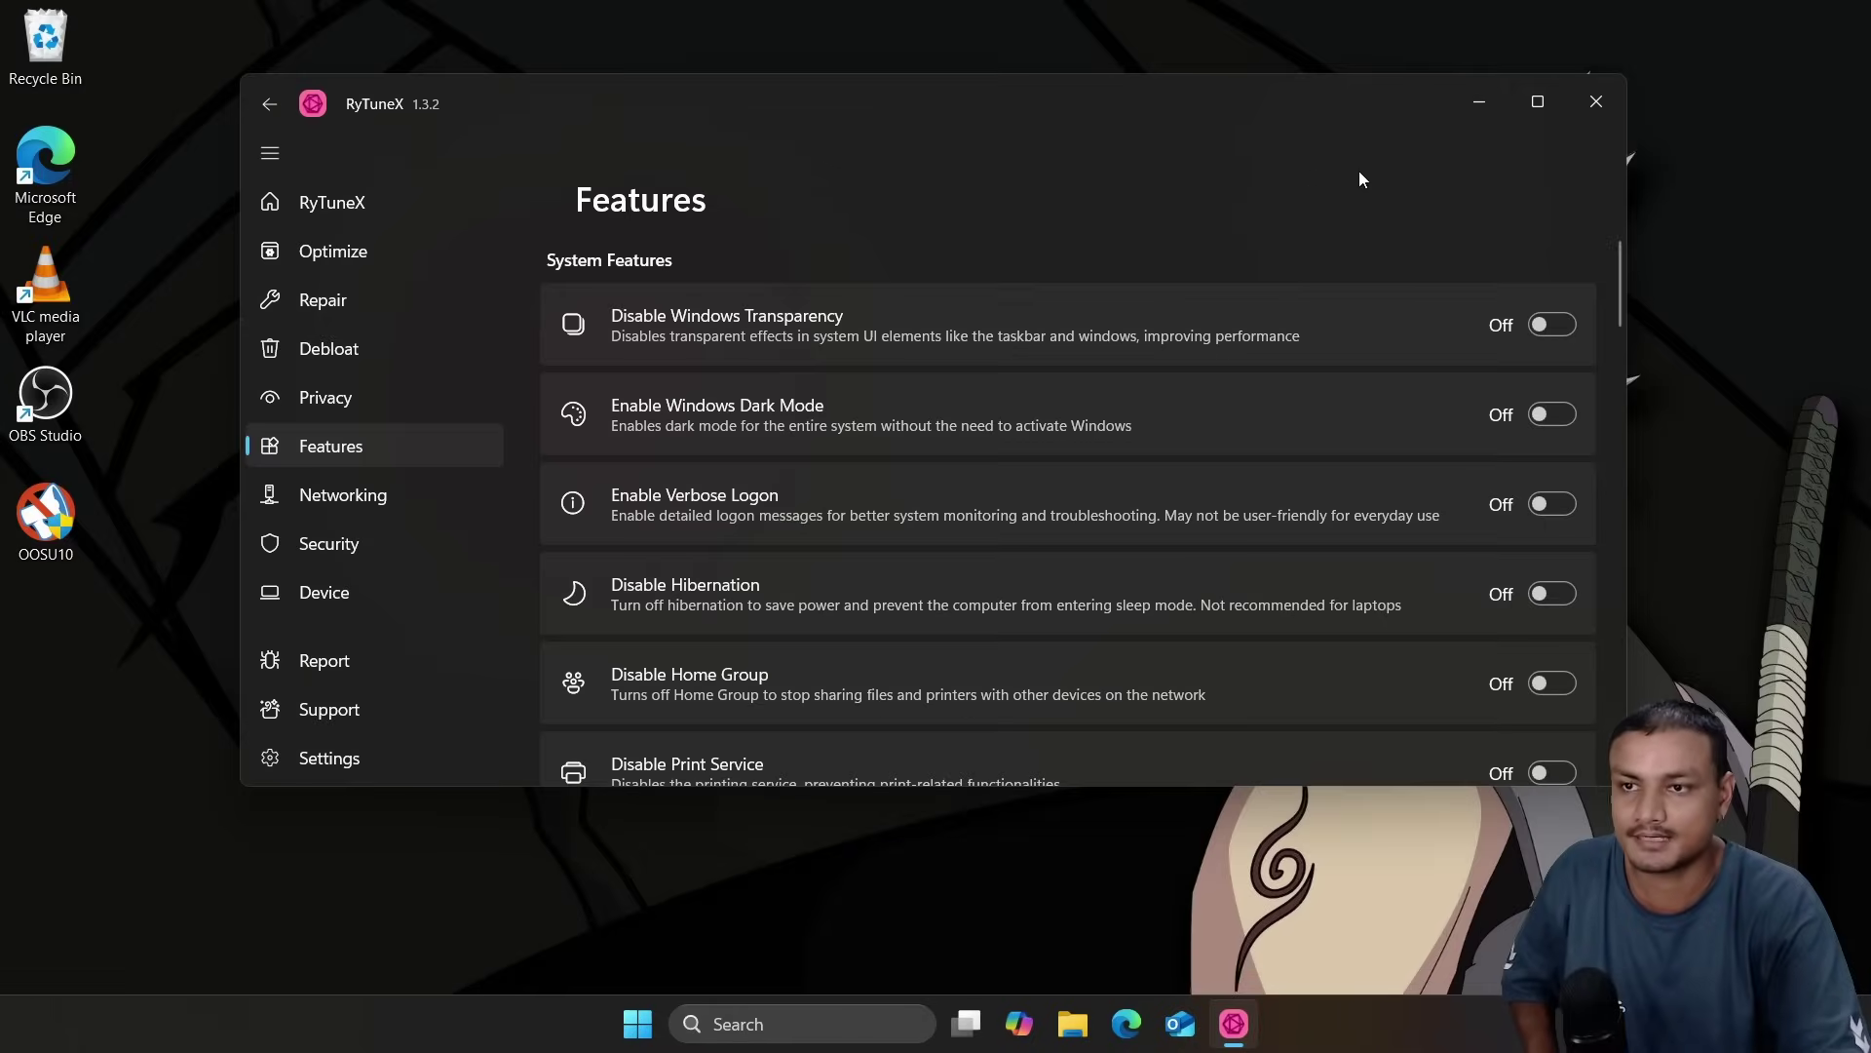
- Turn on Disable Windows Transparency on the Features page
click(1540, 331)
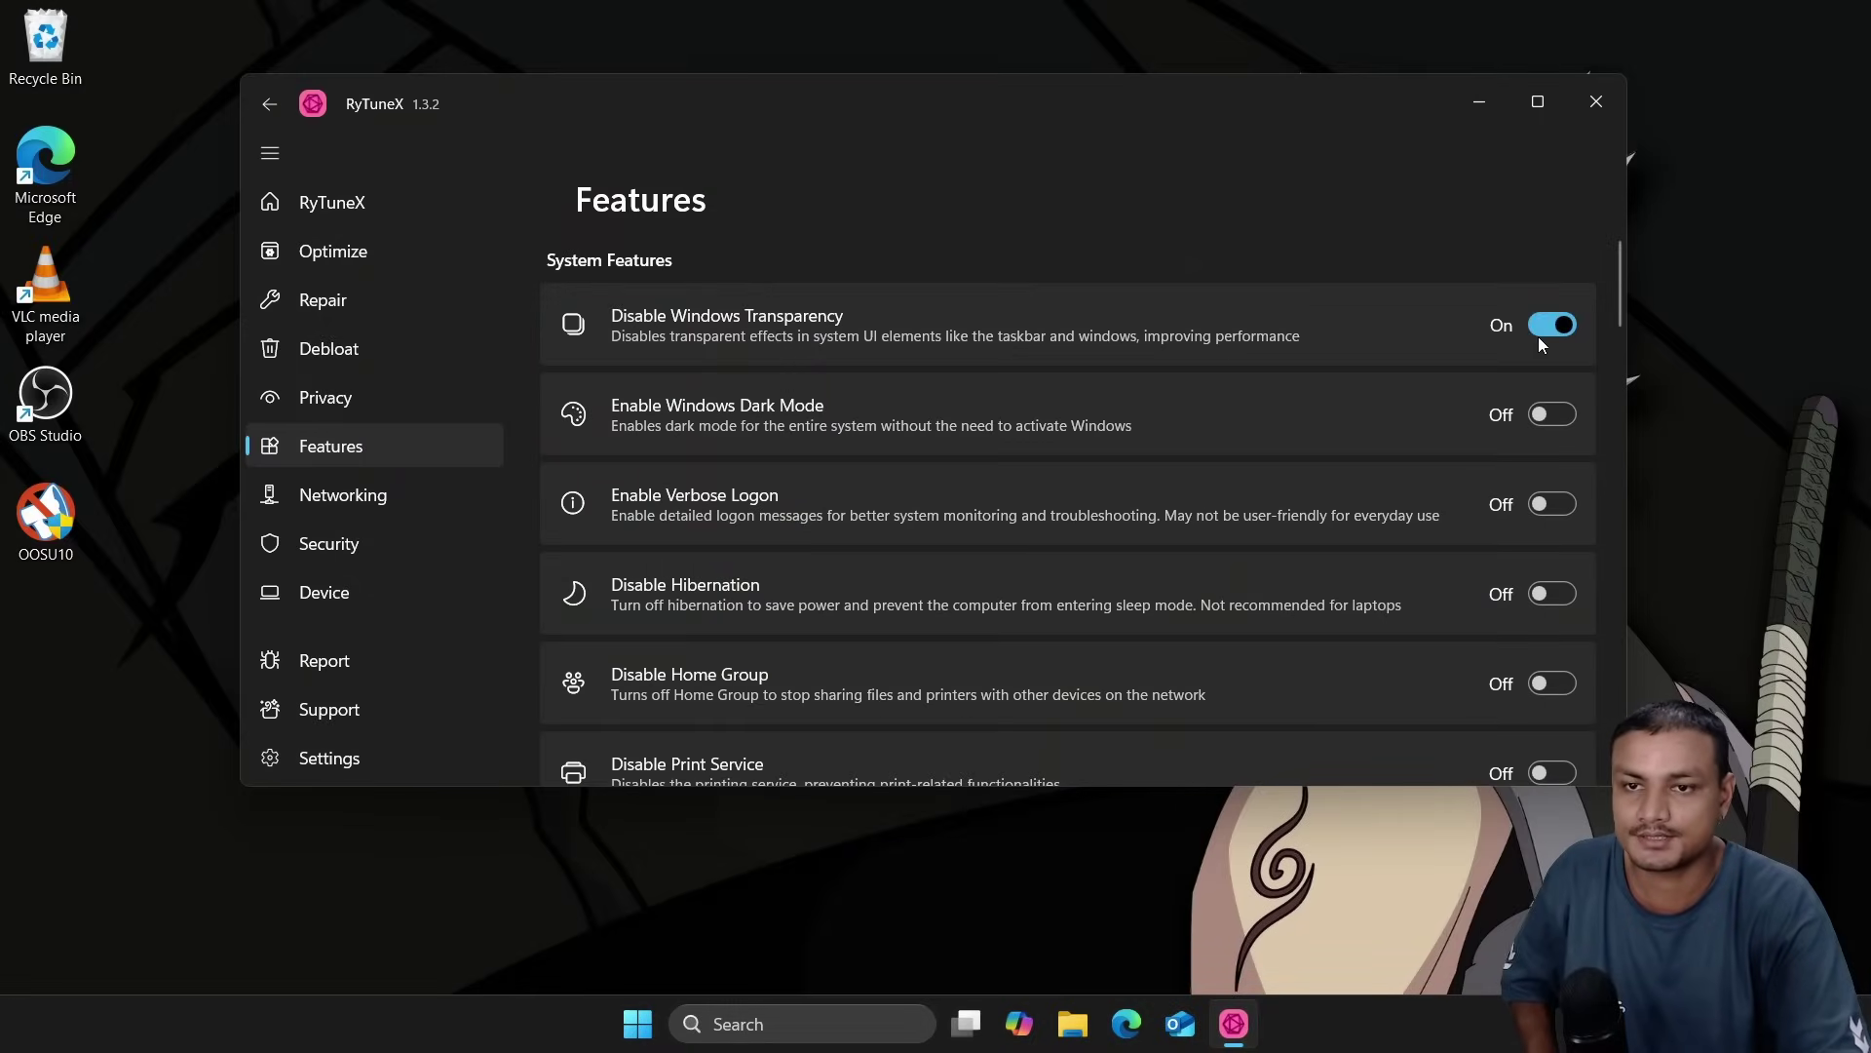
click(1553, 327)
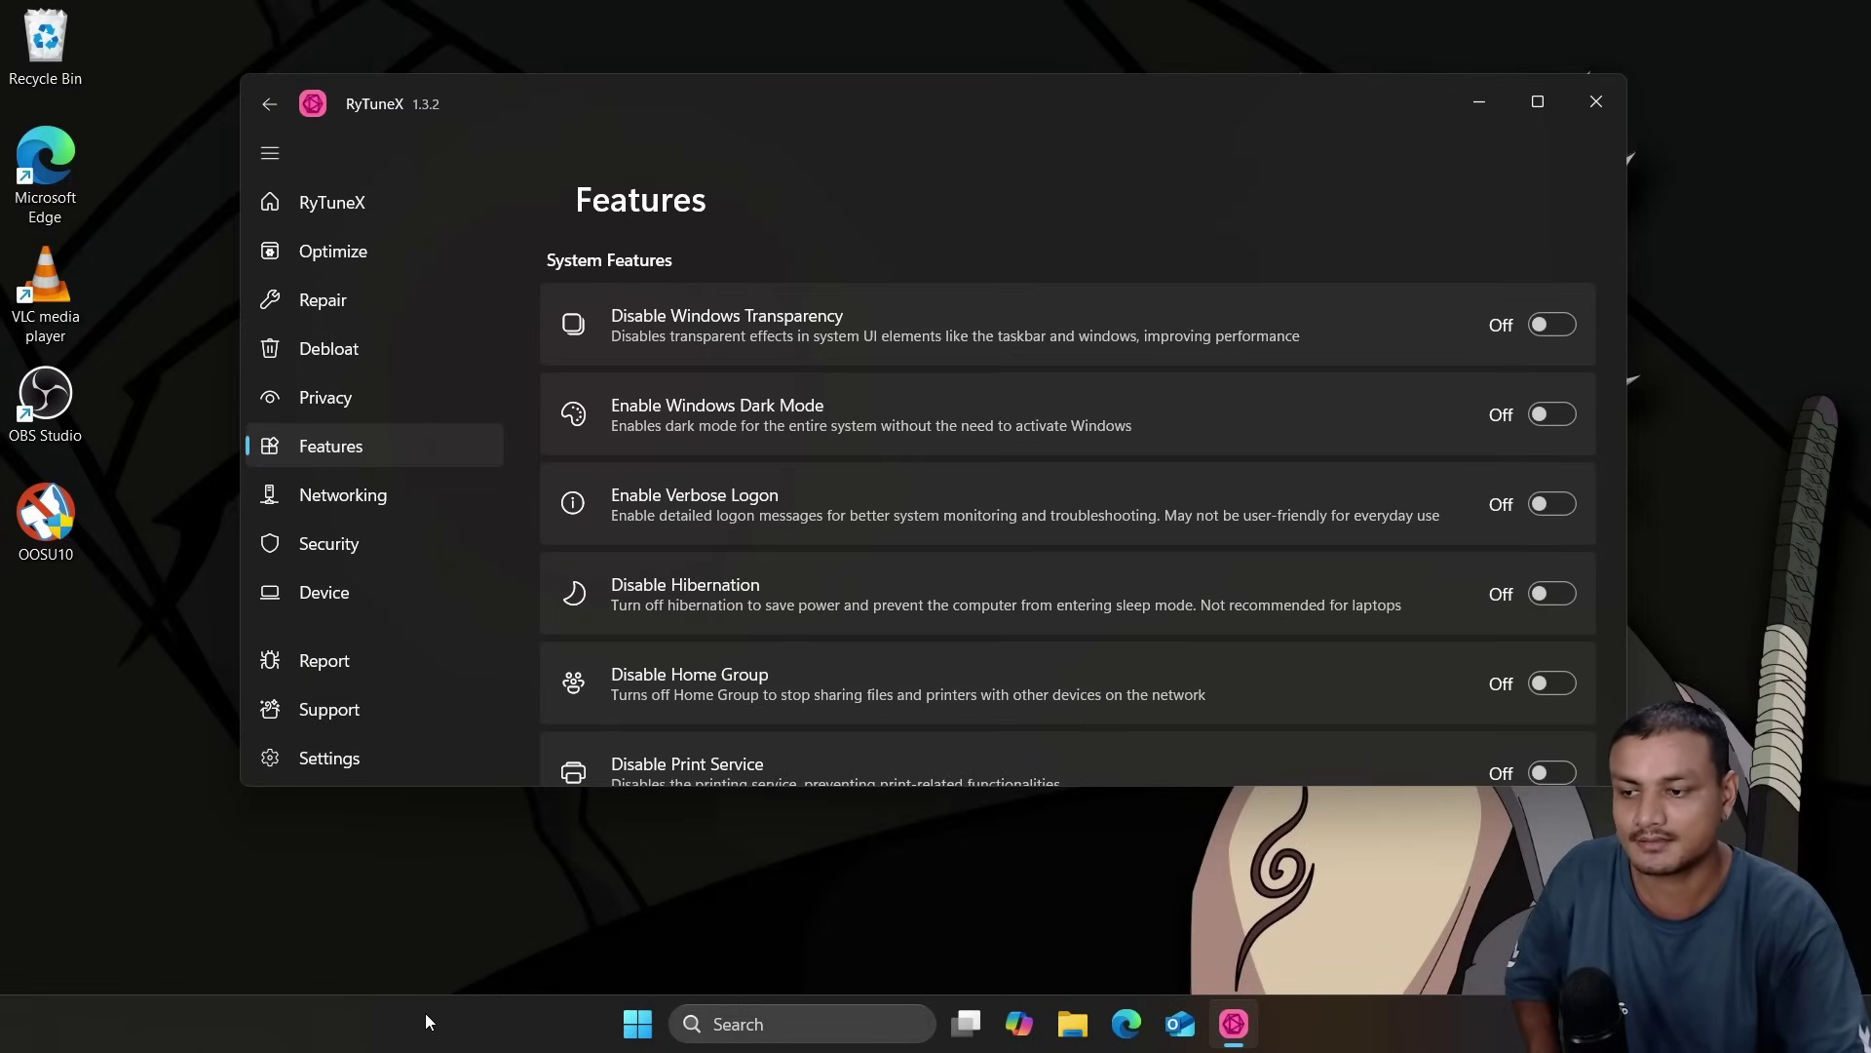
click(1552, 323)
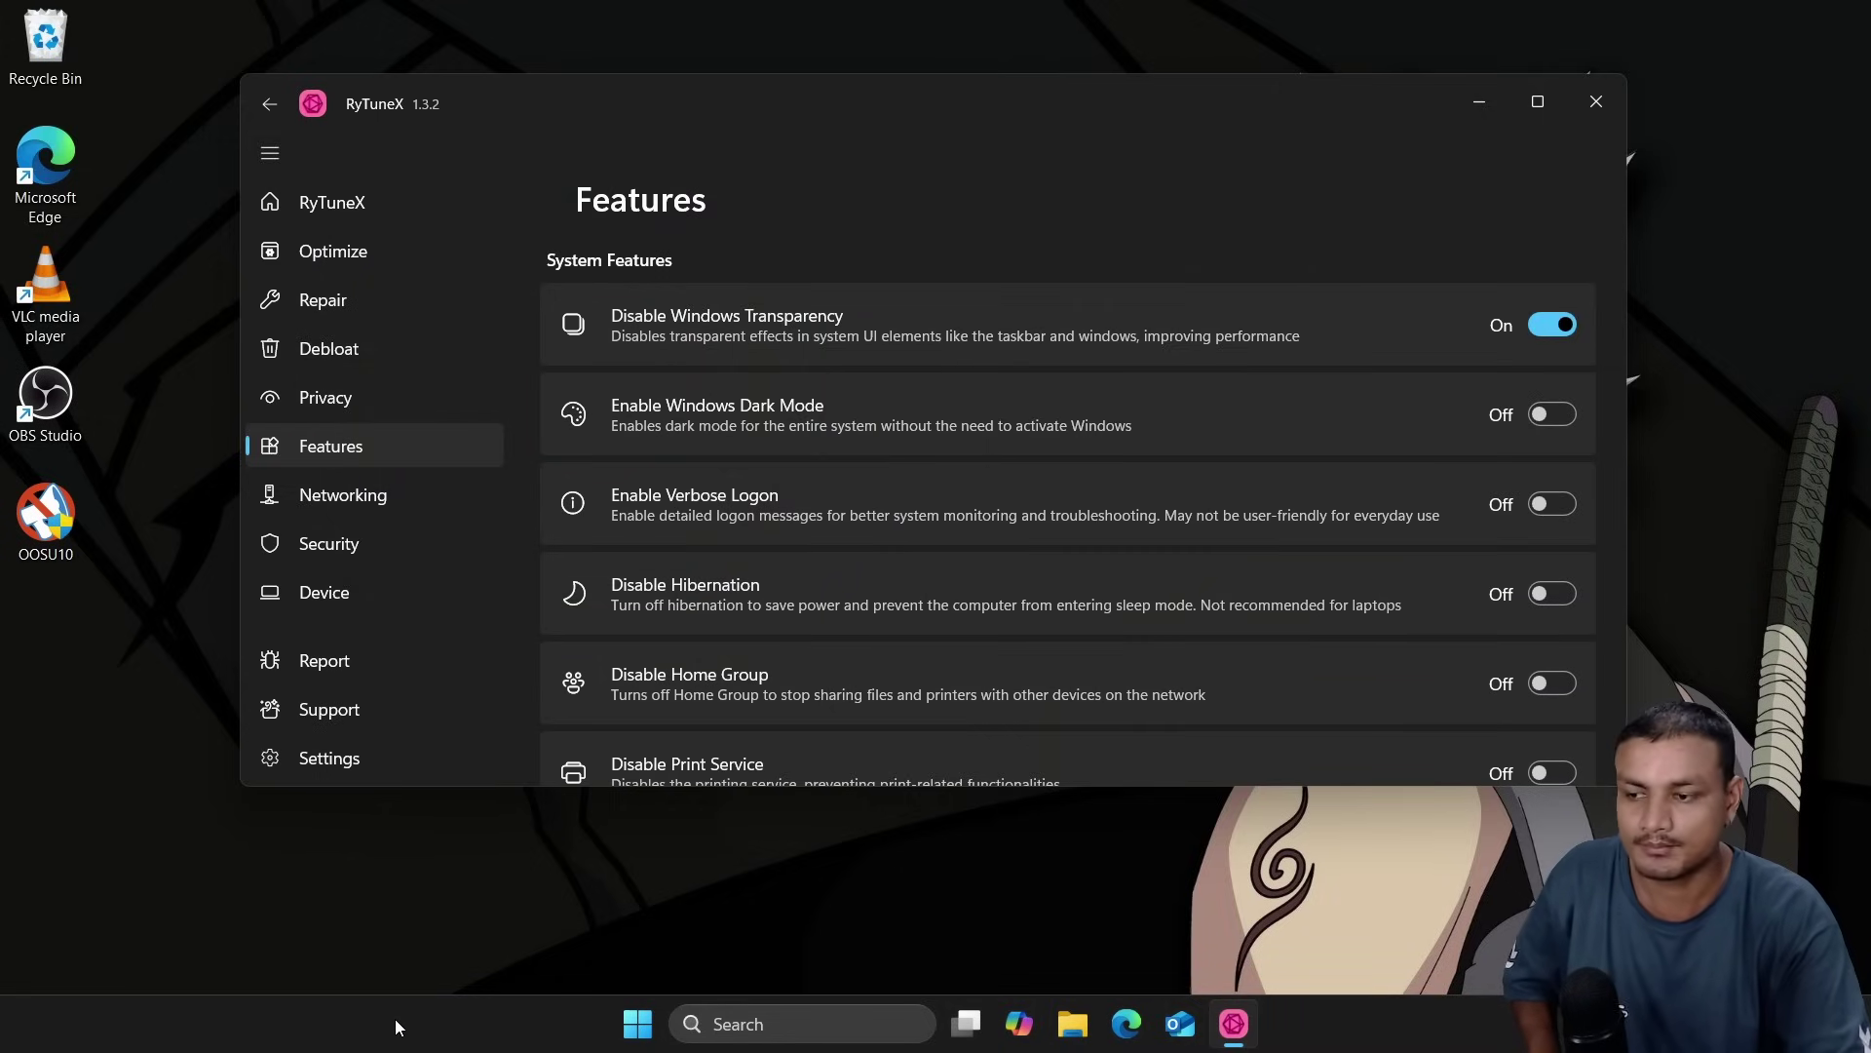
- Maximize the RyTuneX window and scroll through the Features list
click(1537, 102)
scroll(463, 464, down, 2)
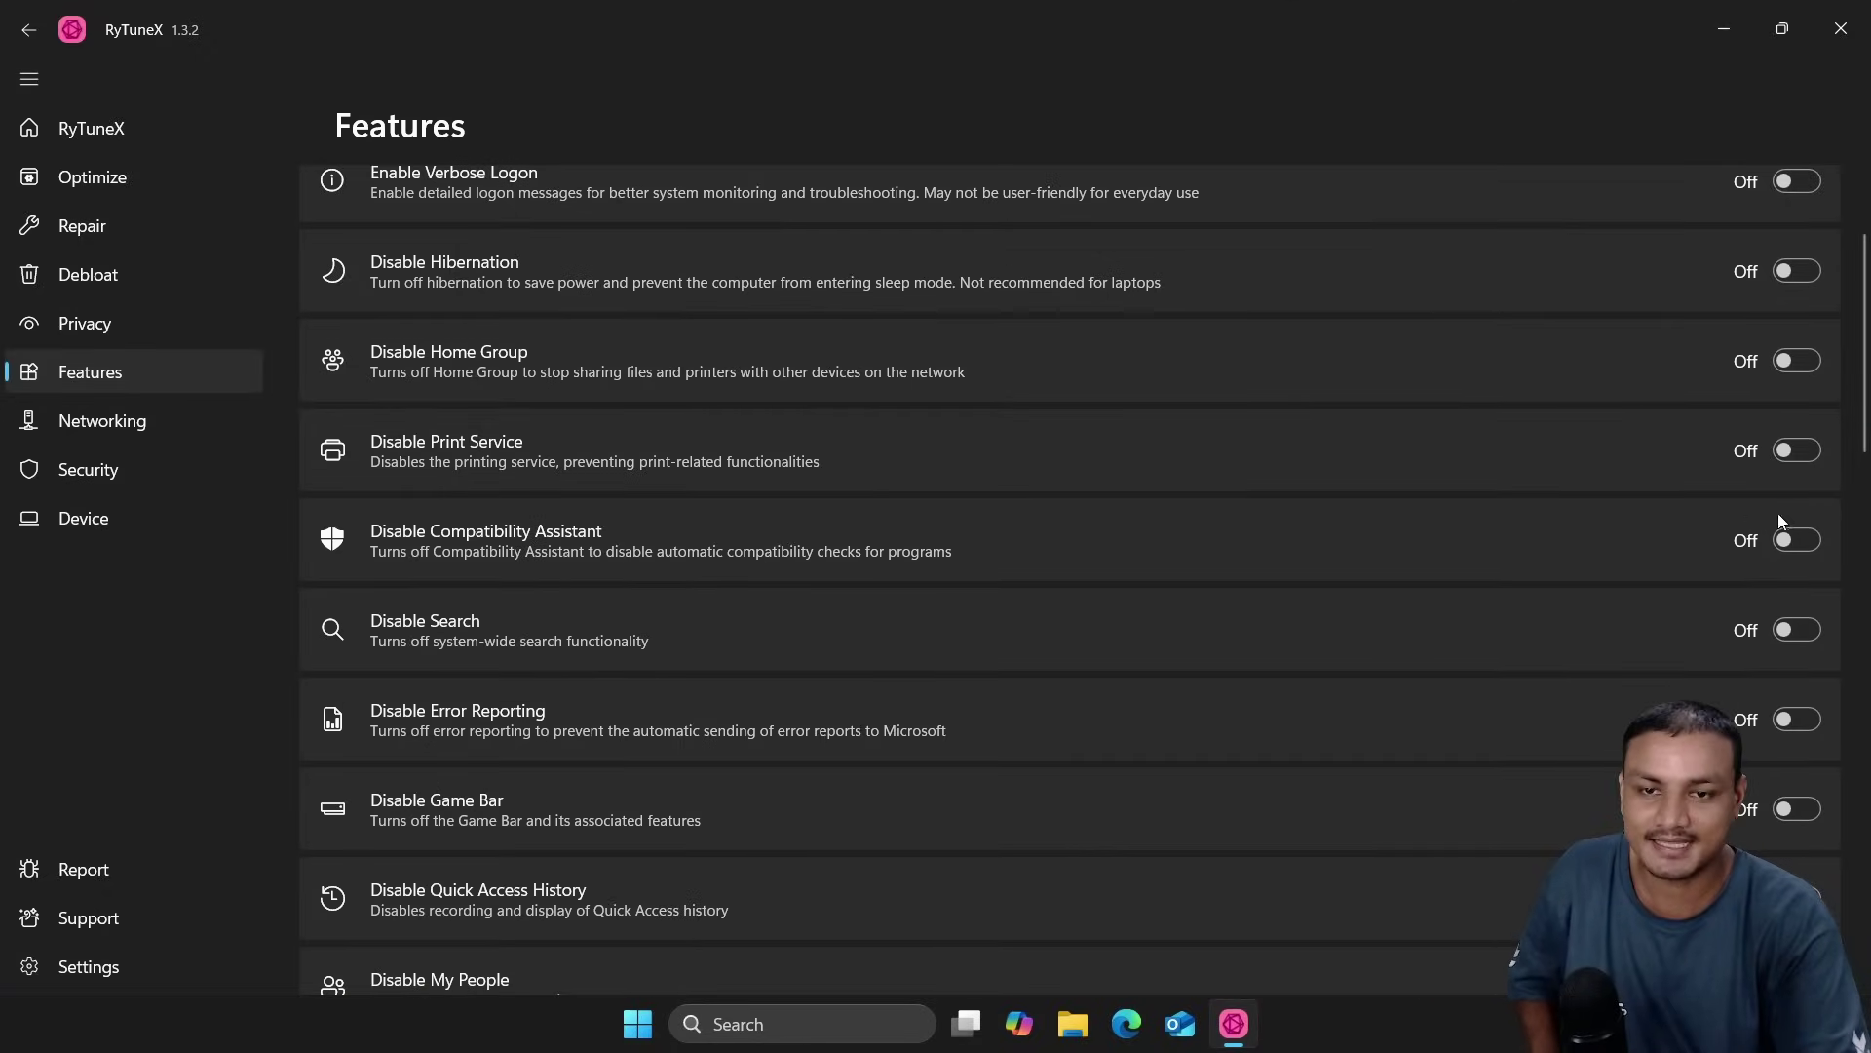
scroll(450, 571, down, 3)
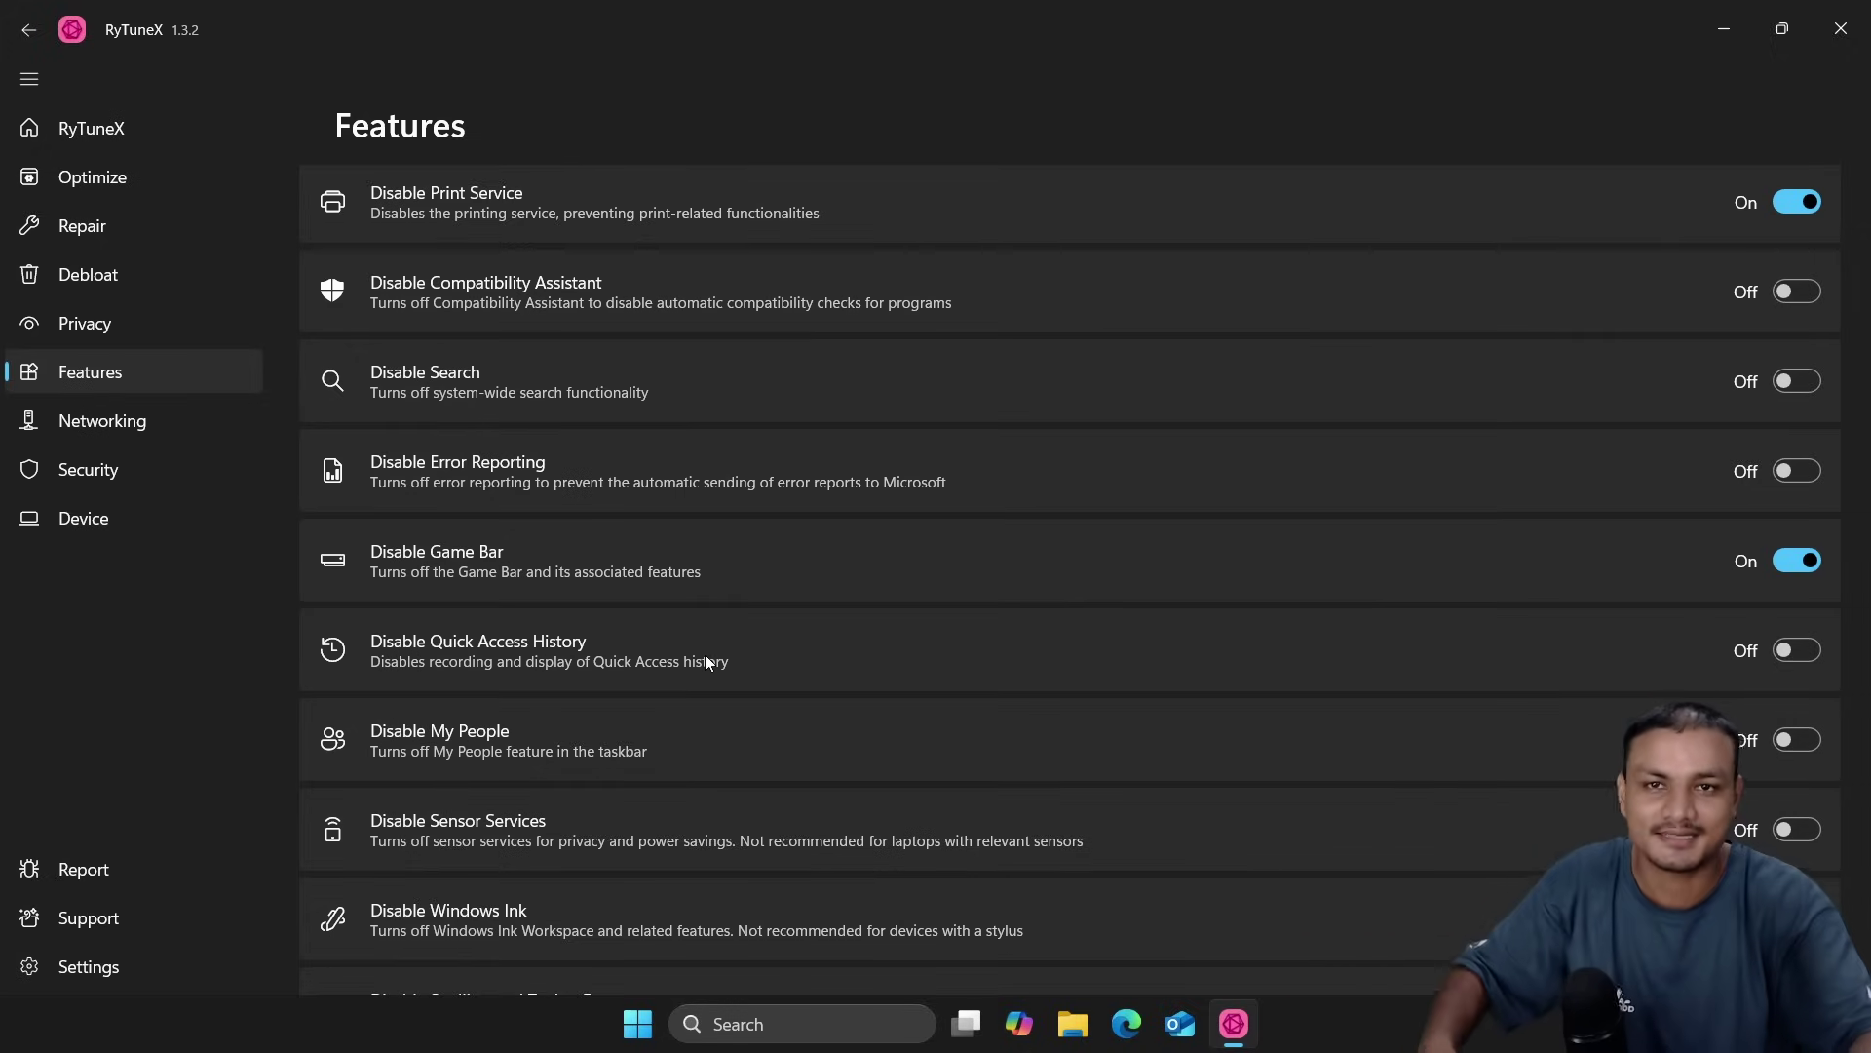
- Browse the Networking, Security and Device pages, return home, and close RyTuneX
click(102, 420)
click(125, 469)
click(108, 526)
click(142, 142)
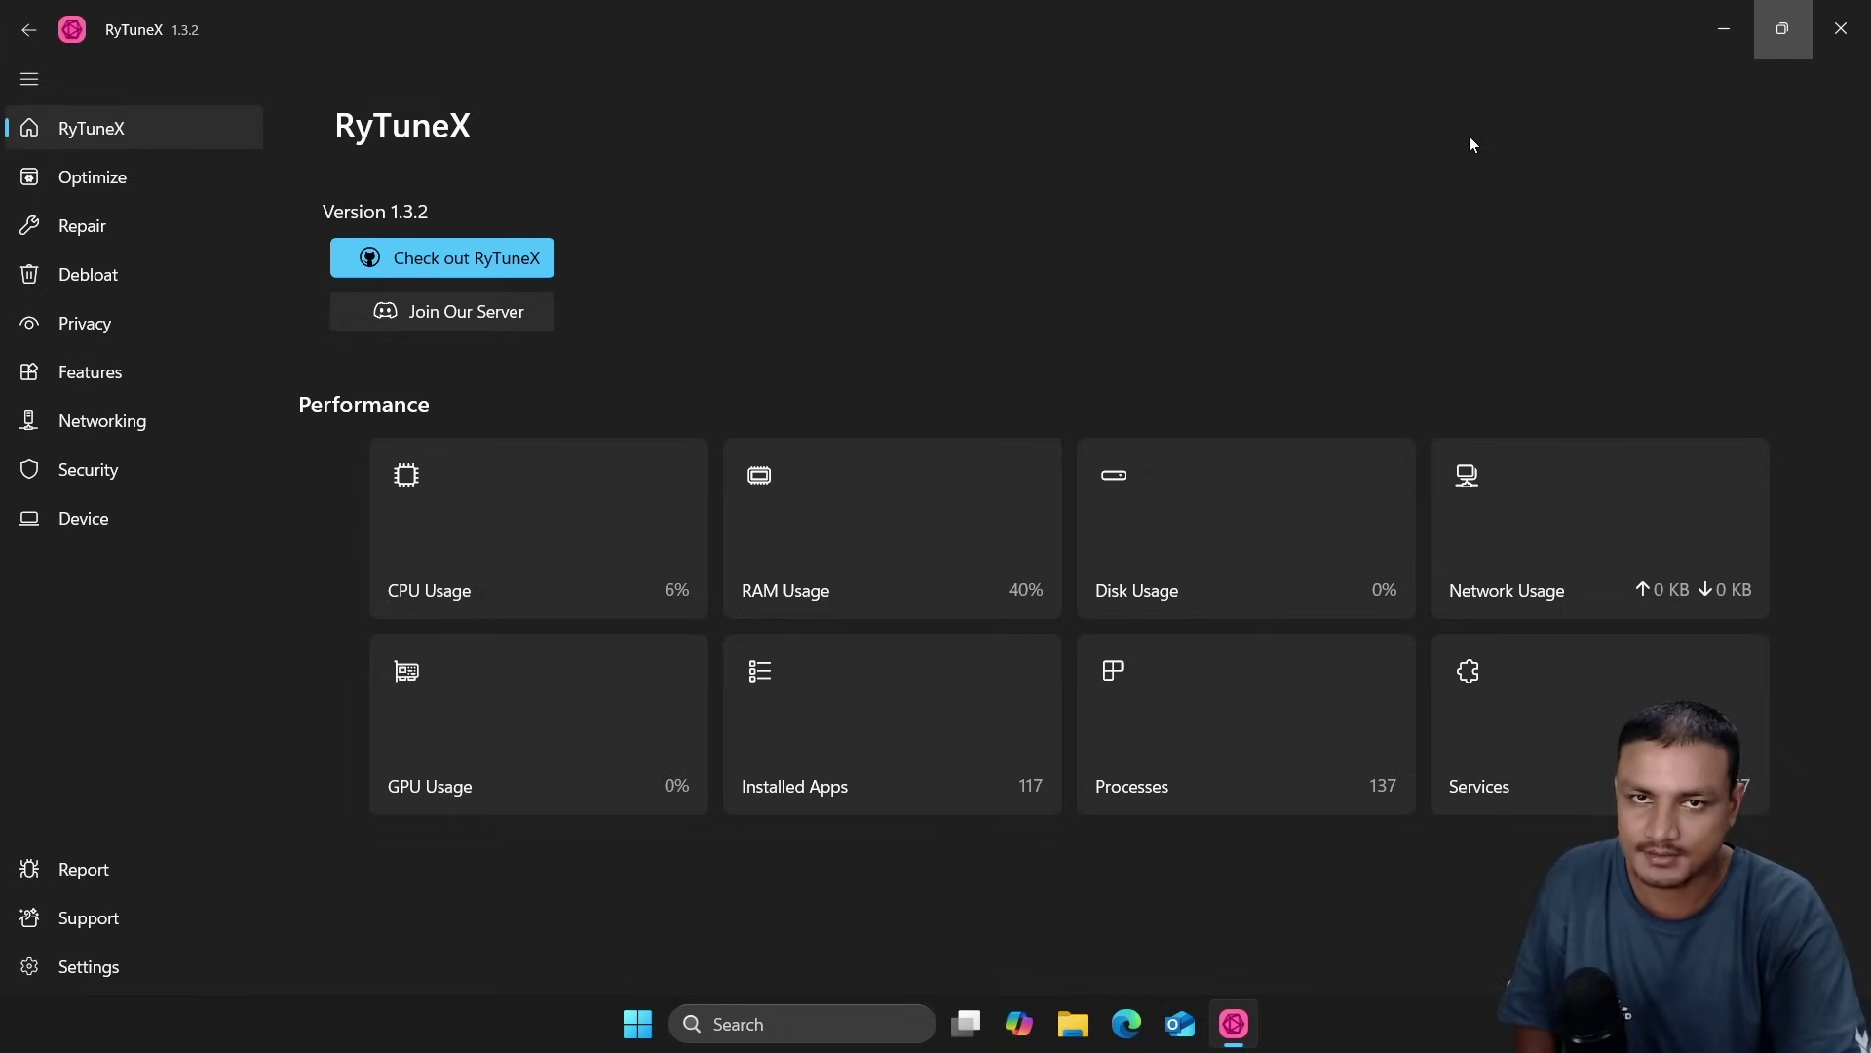
click(1833, 46)
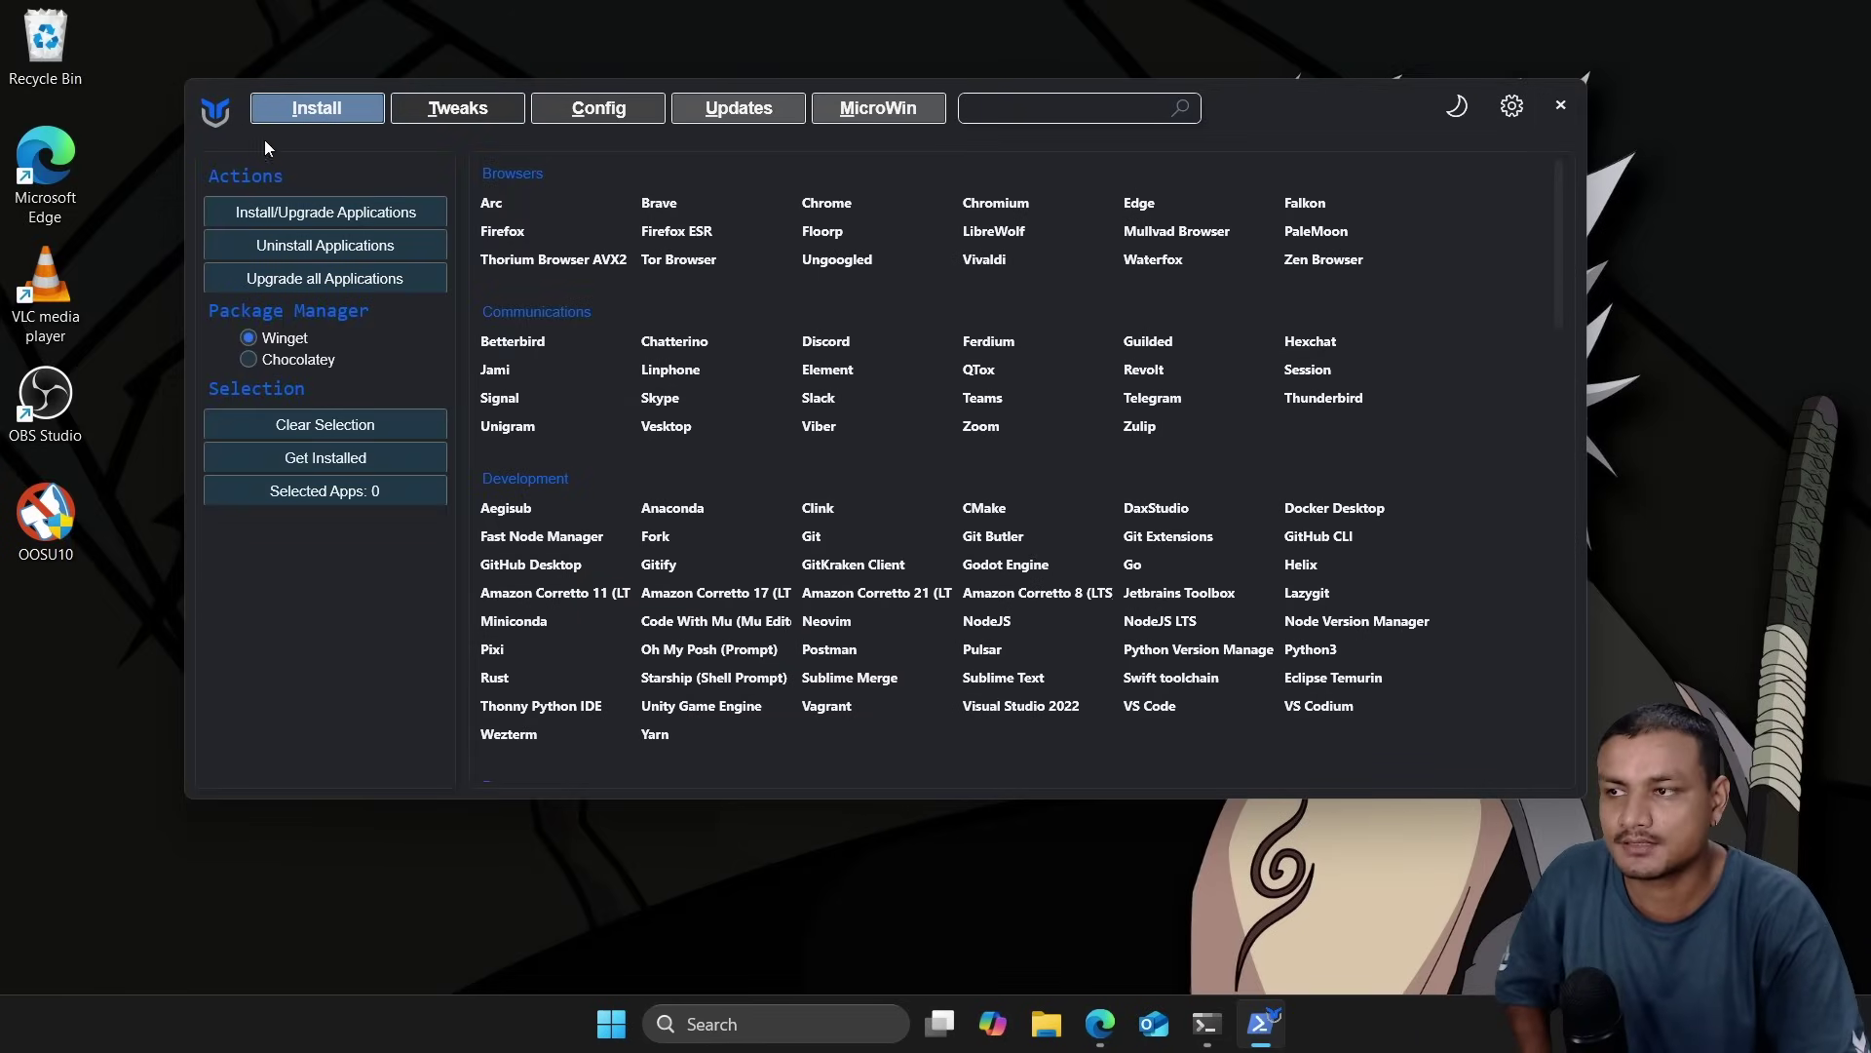
click(1099, 1024)
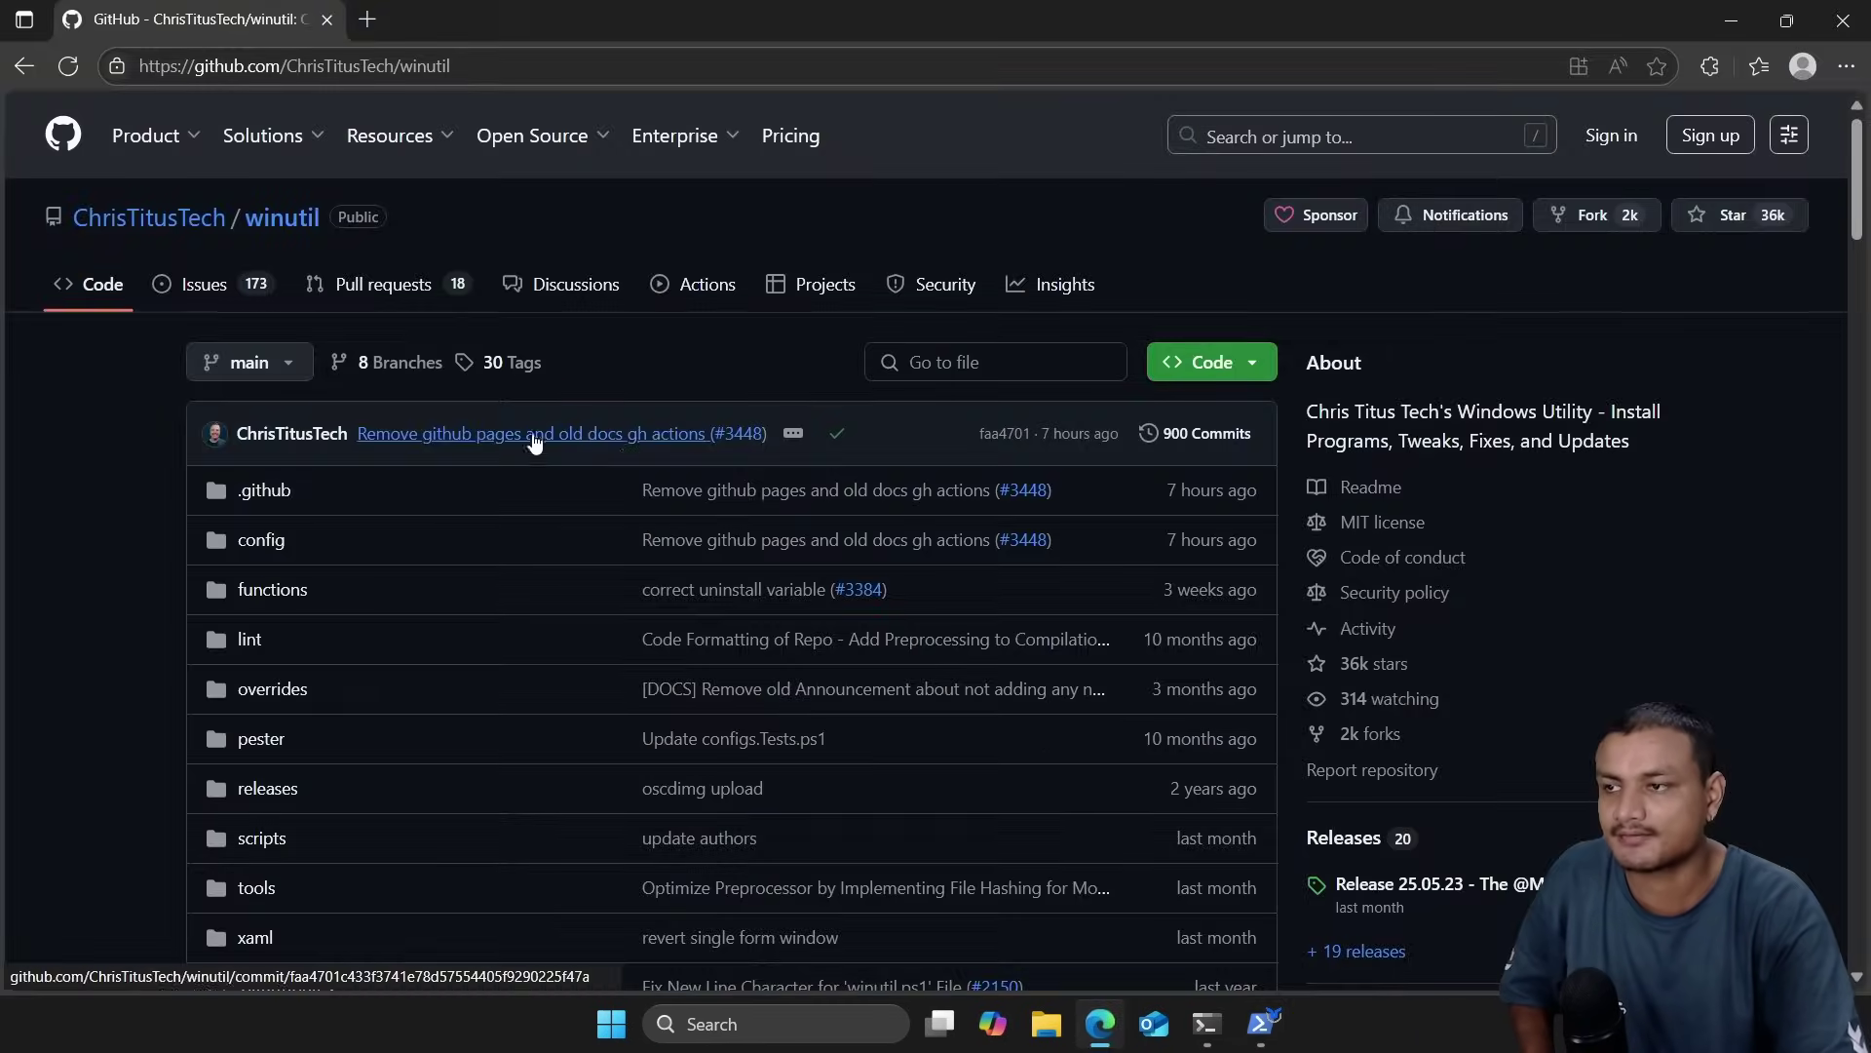
scroll(546, 468, down, 15)
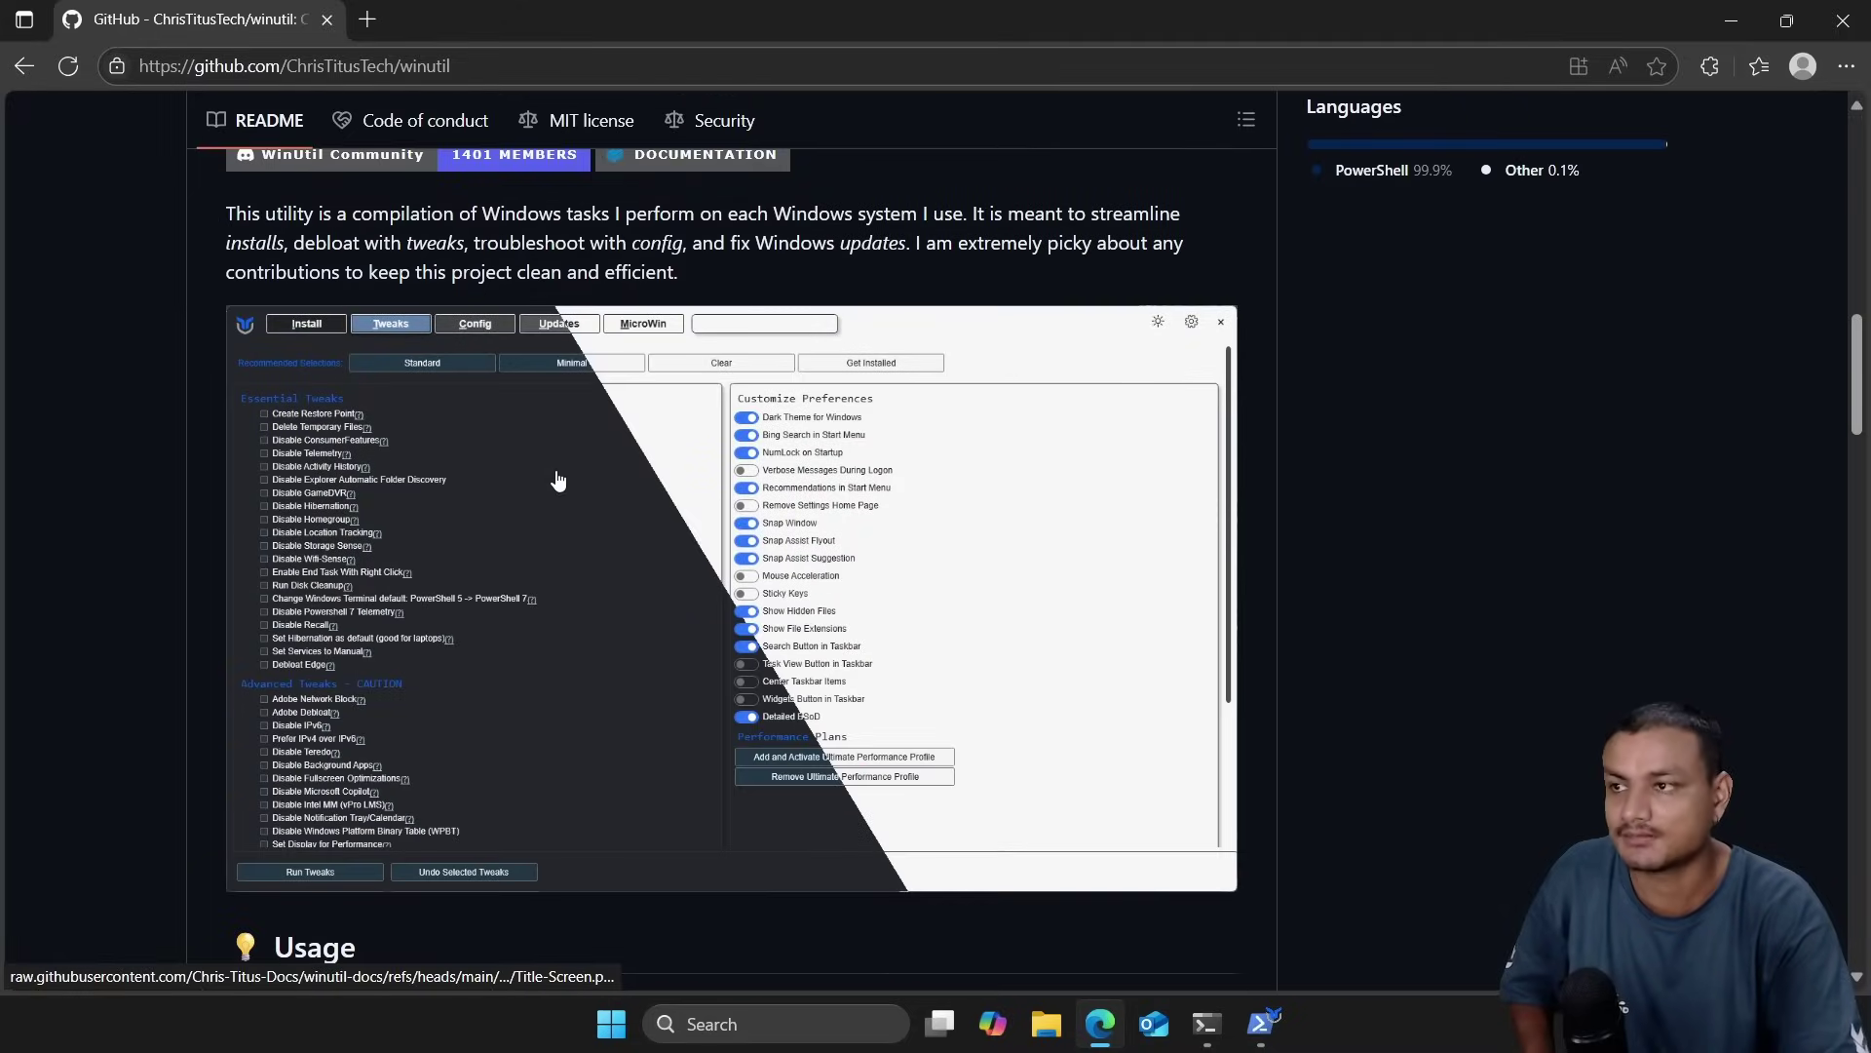
scroll(441, 546, up, 15)
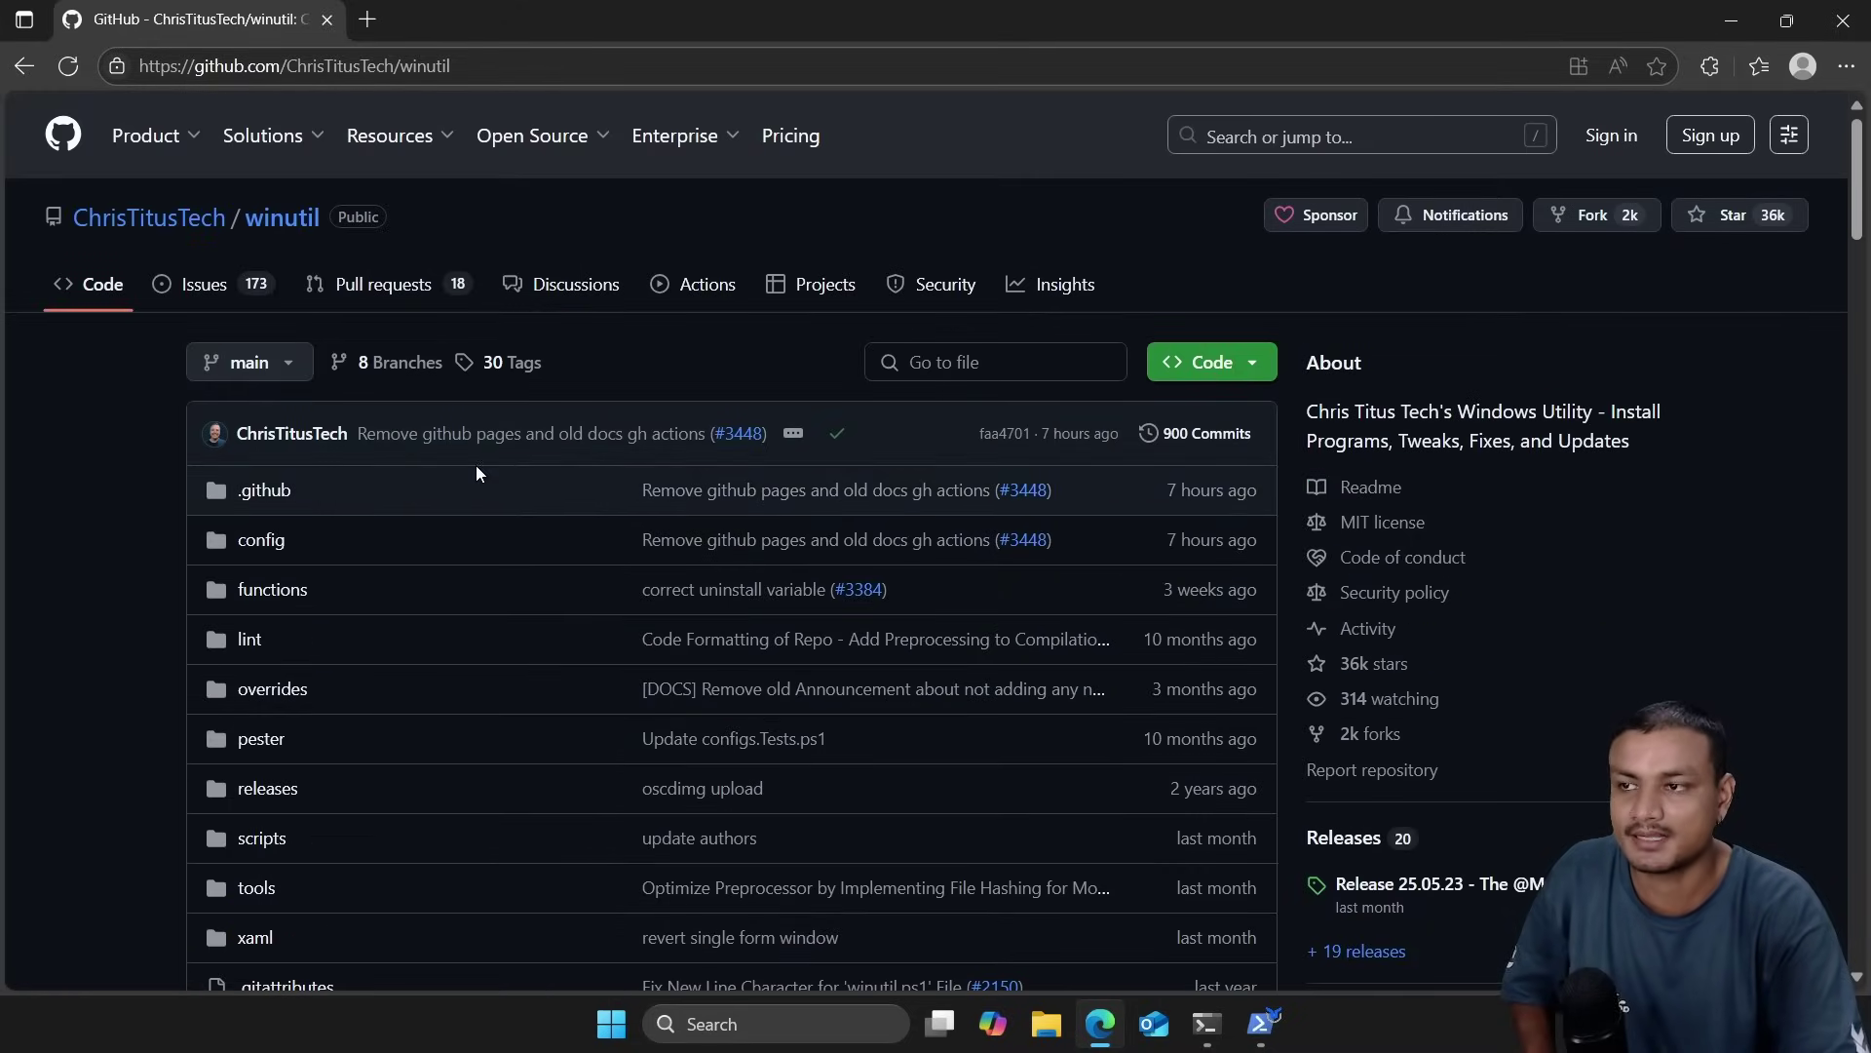
scroll(716, 349, down, 12)
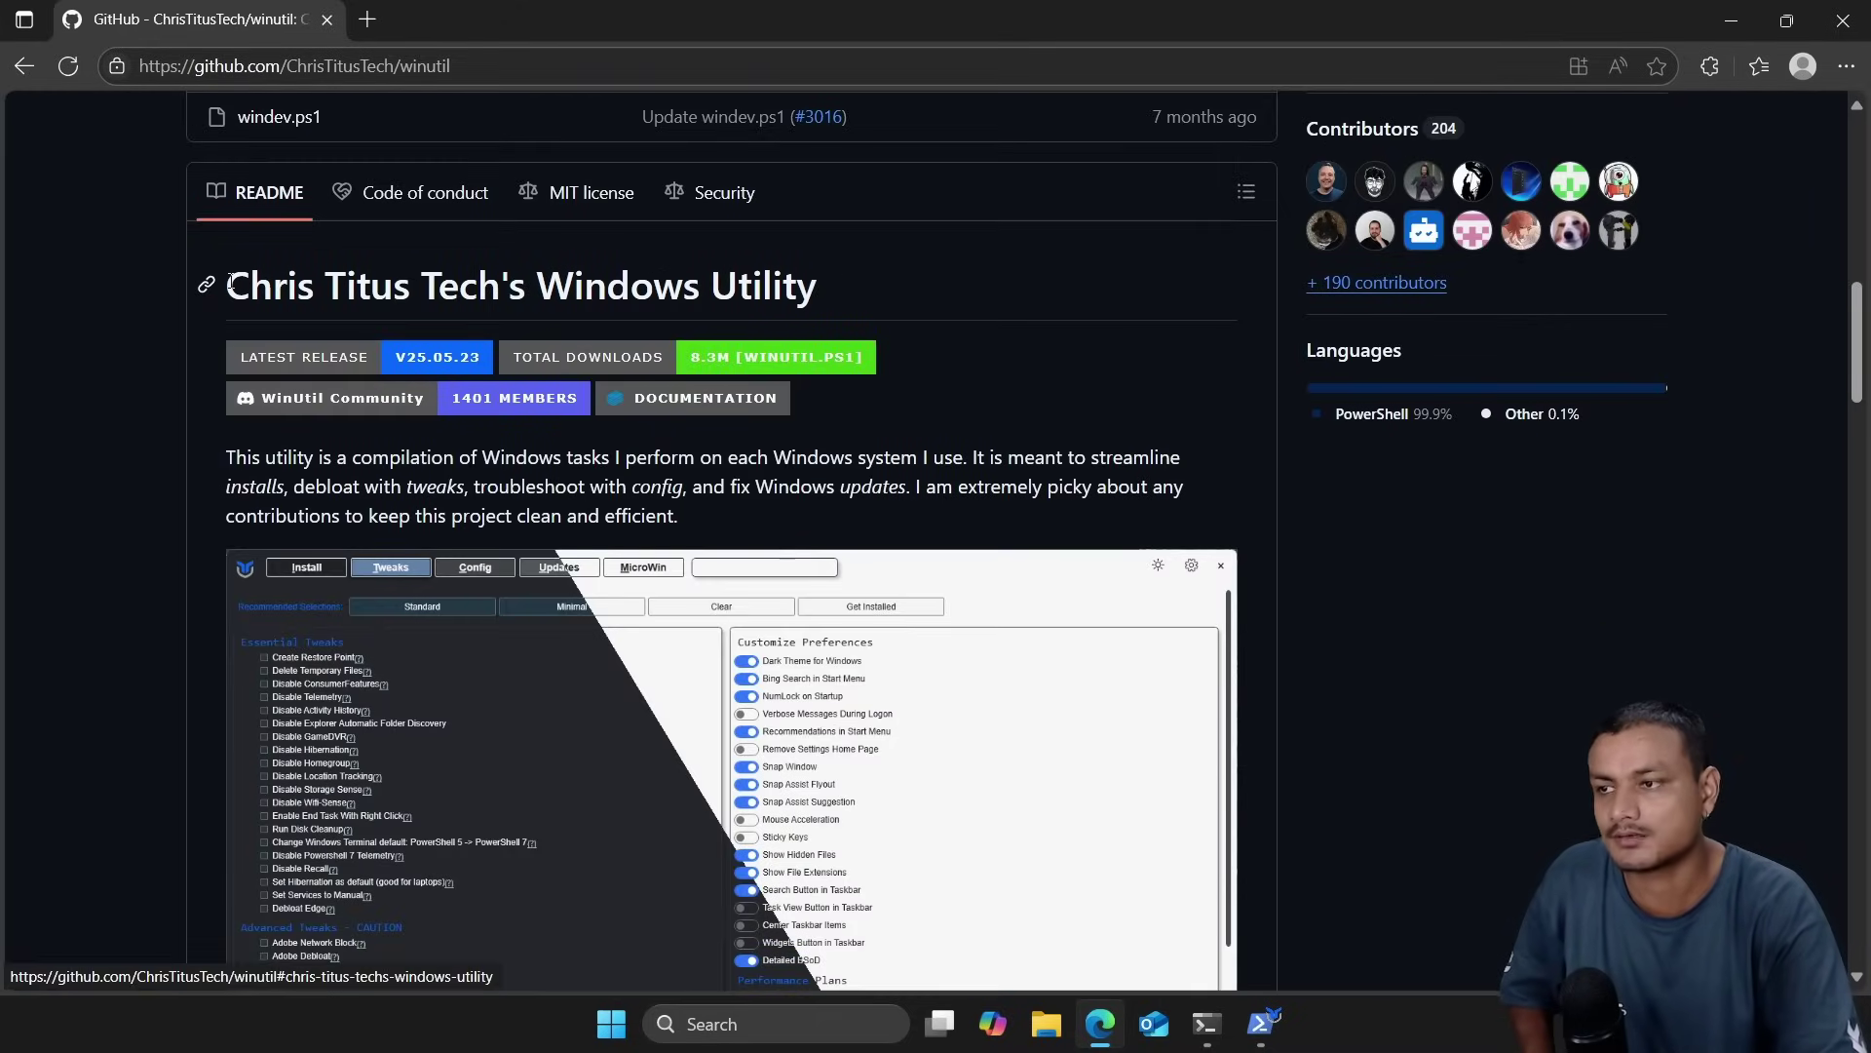
drag(225, 286, 503, 283)
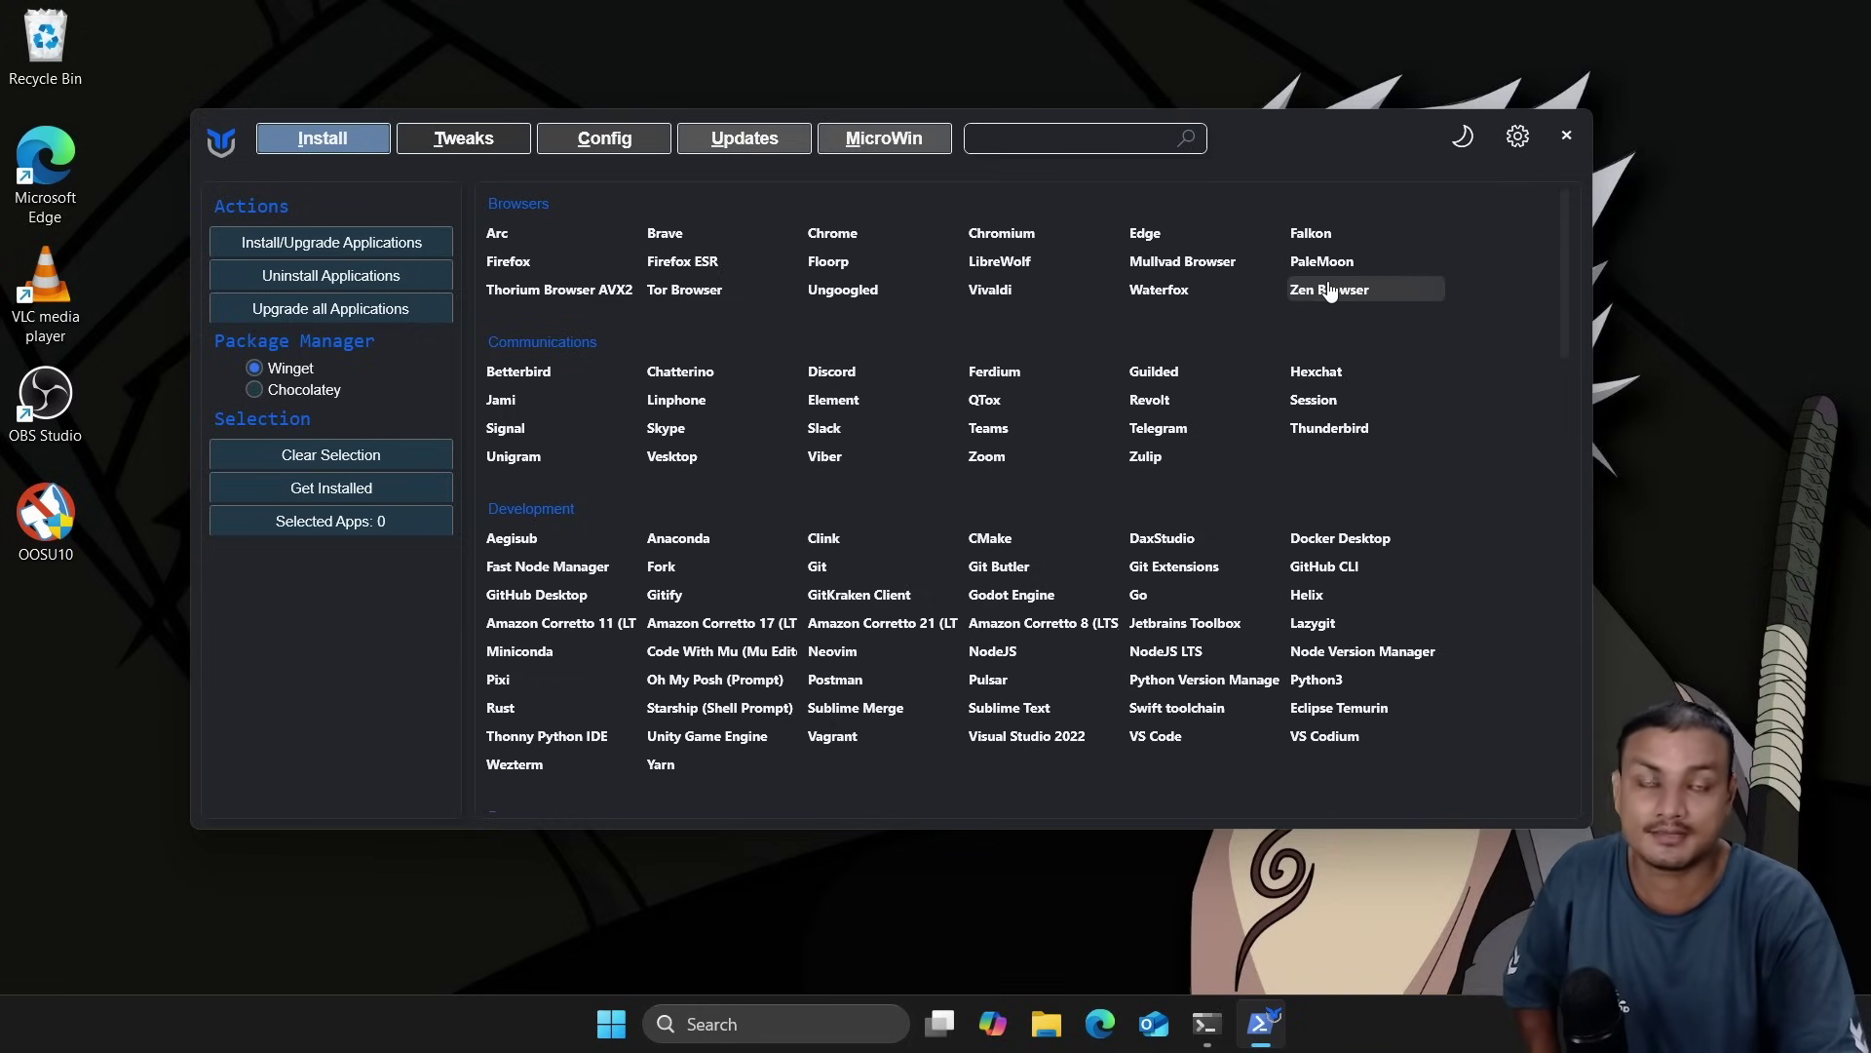
- Maximize the WinUtil window, scroll the Install list, and open the Tweaks page
mouse_move(1331, 293)
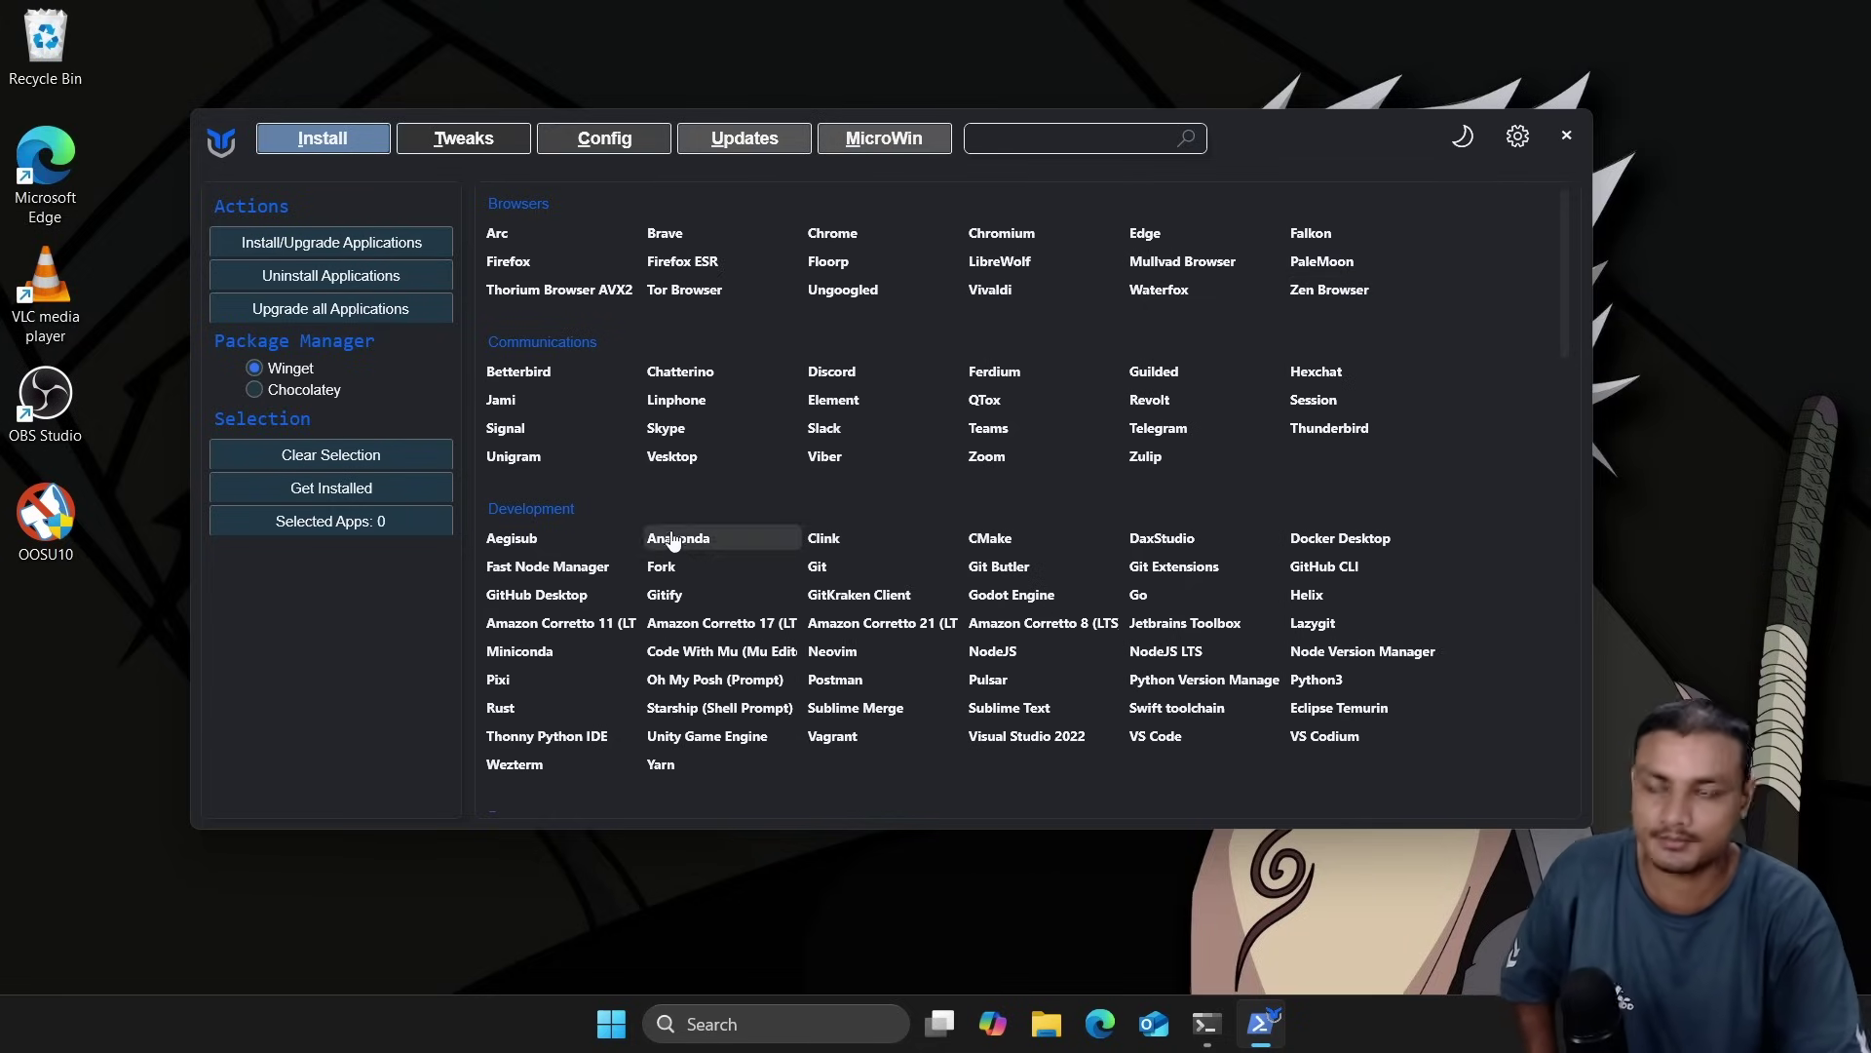
scroll(662, 531, down, 3)
scroll(643, 516, down, 3)
scroll(638, 511, up, 6)
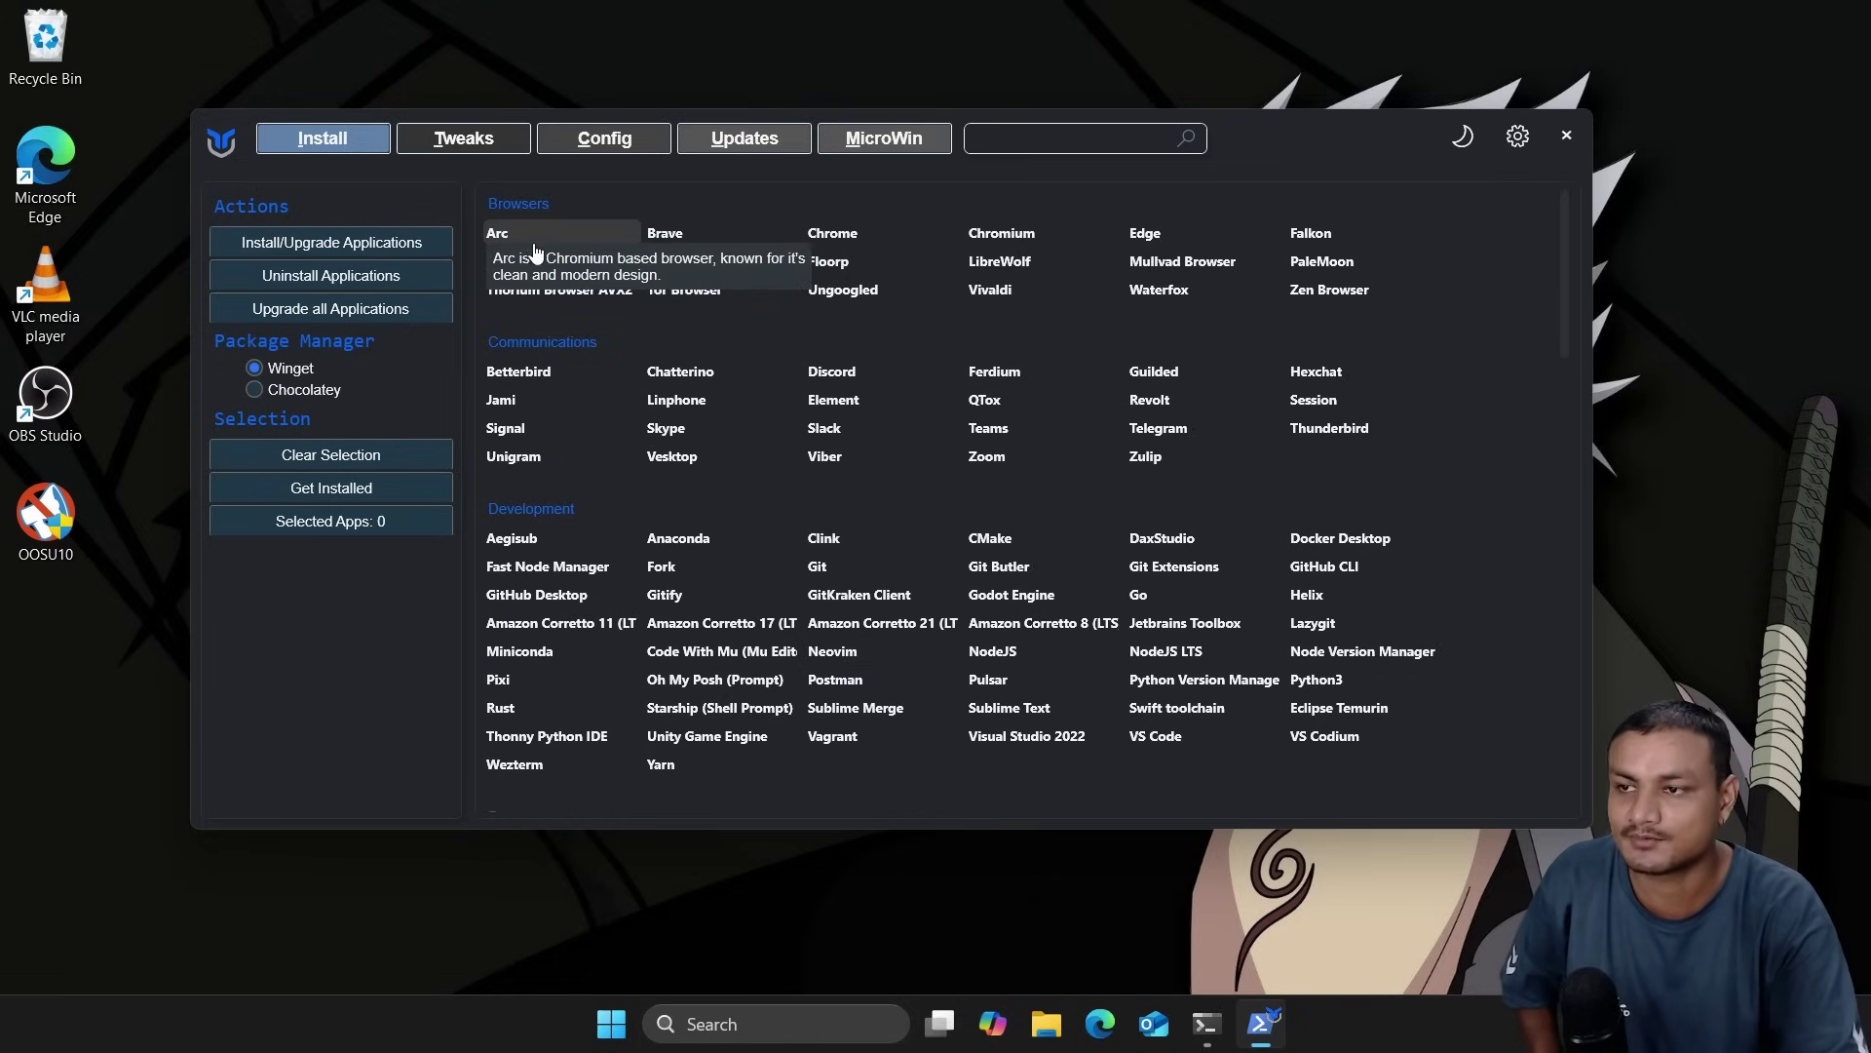
double_click(634, 117)
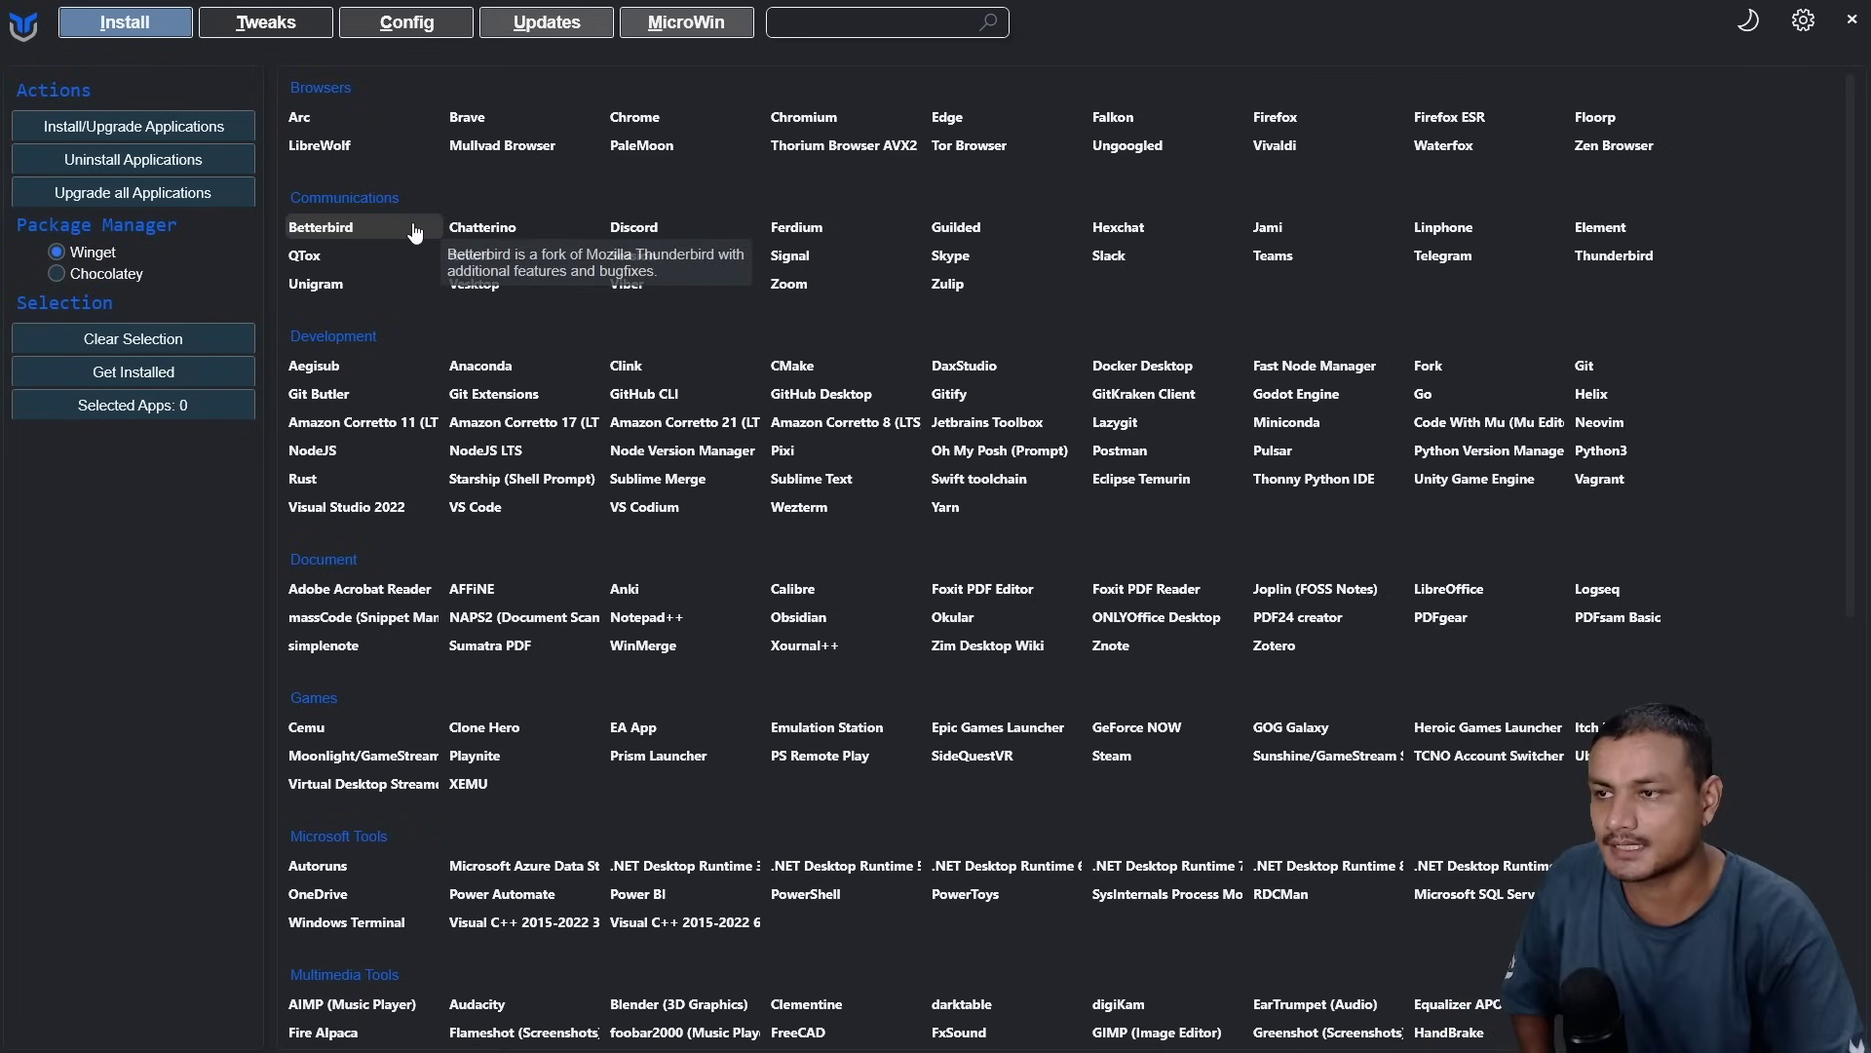
scroll(716, 397, down, 10)
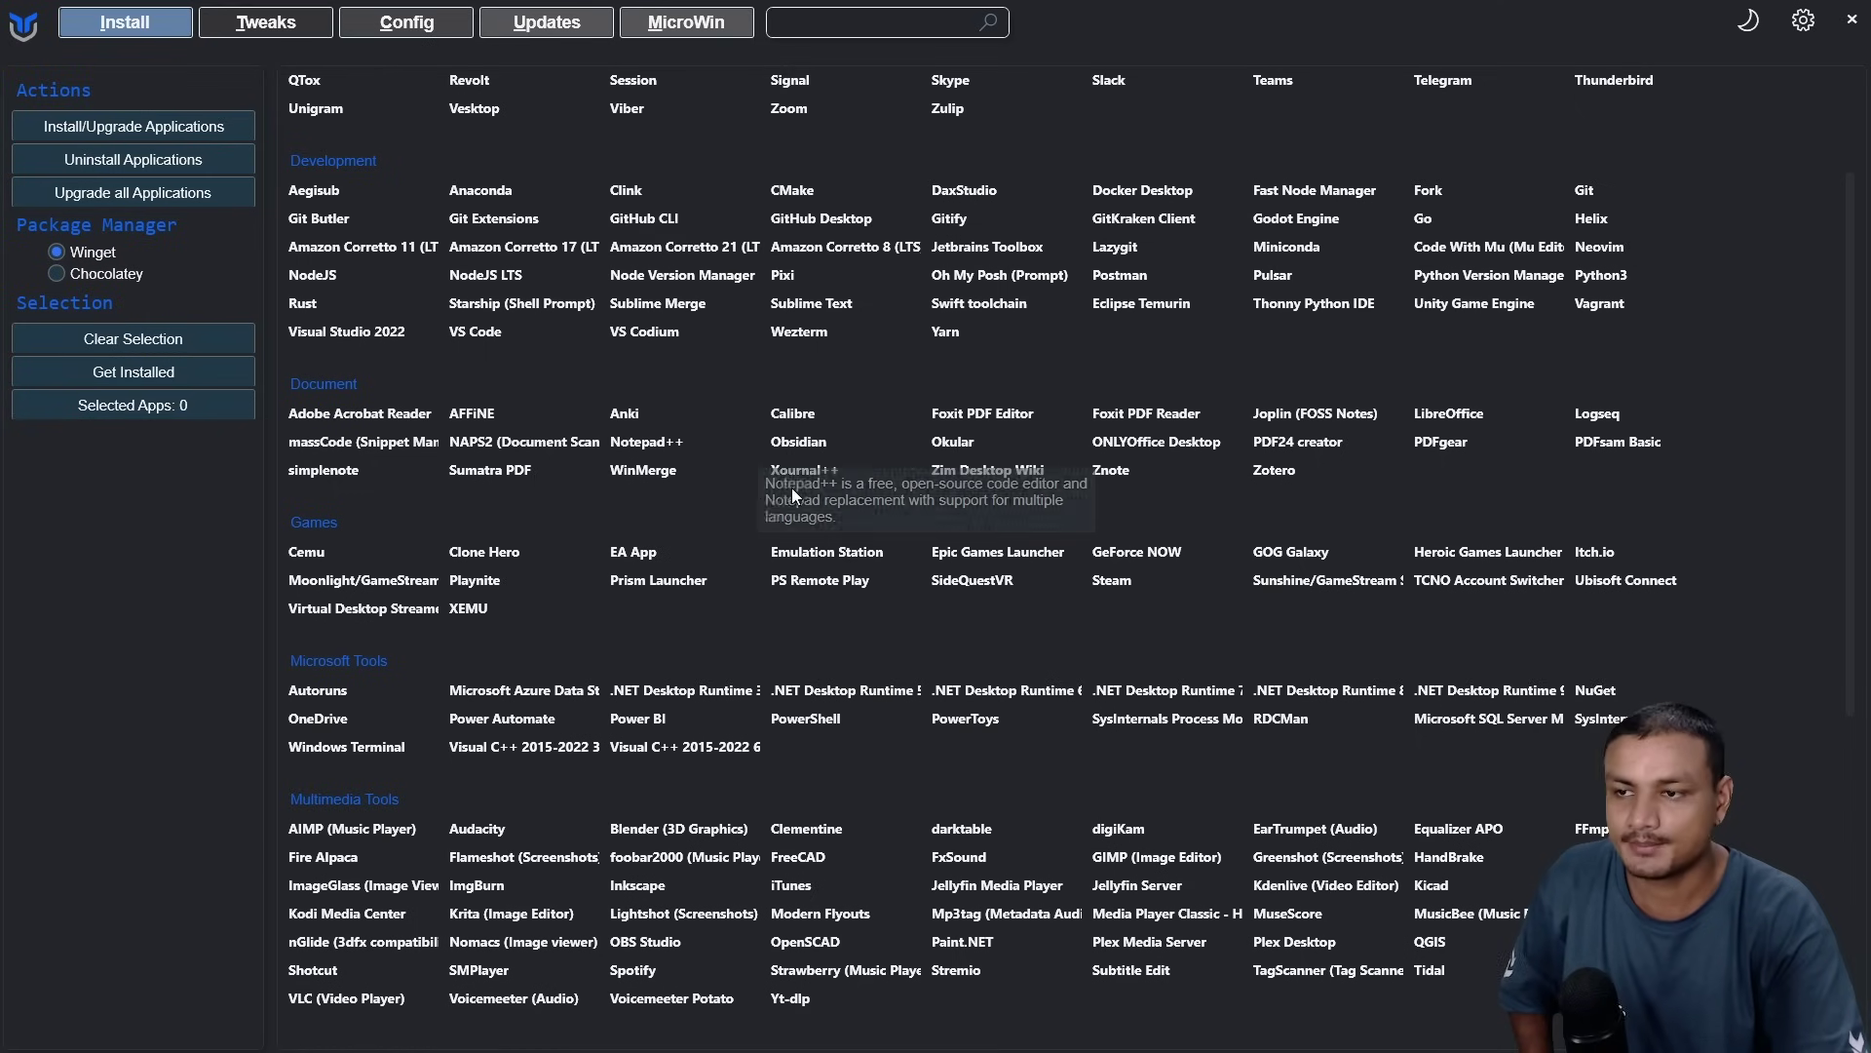
scroll(782, 510, up, 10)
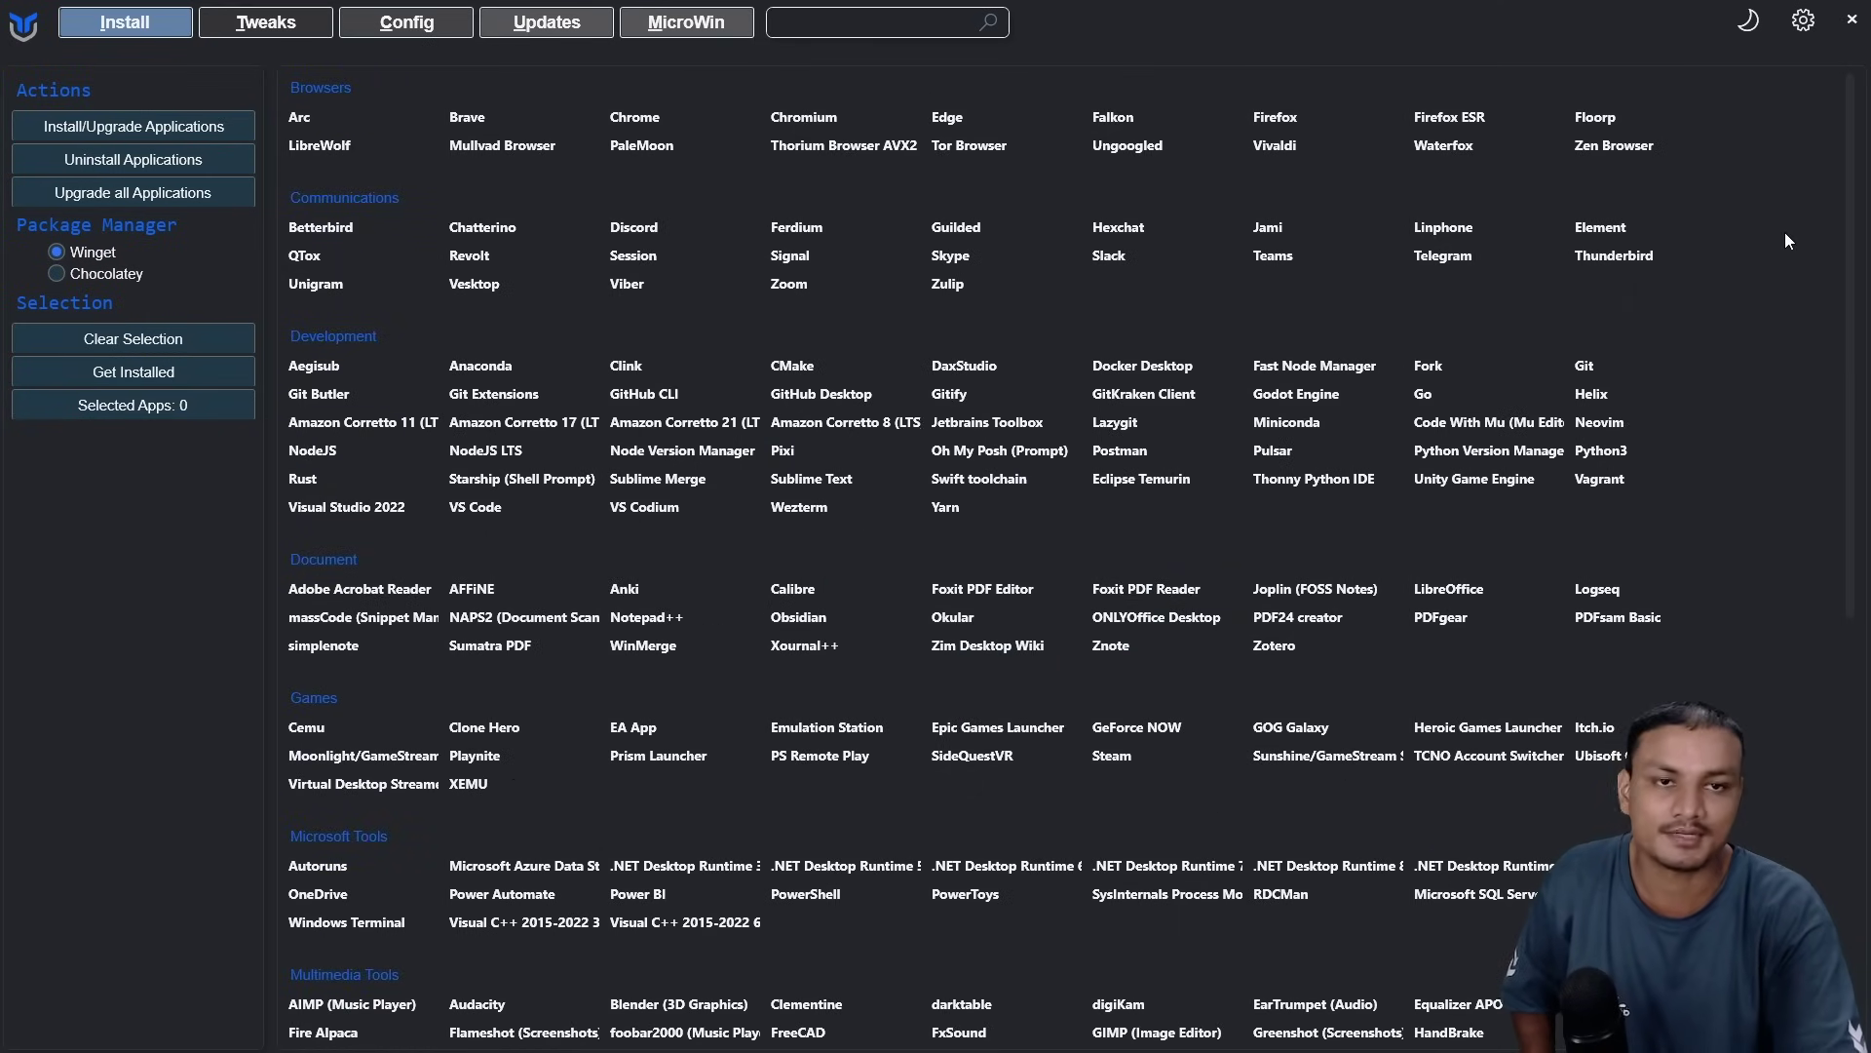
click(294, 31)
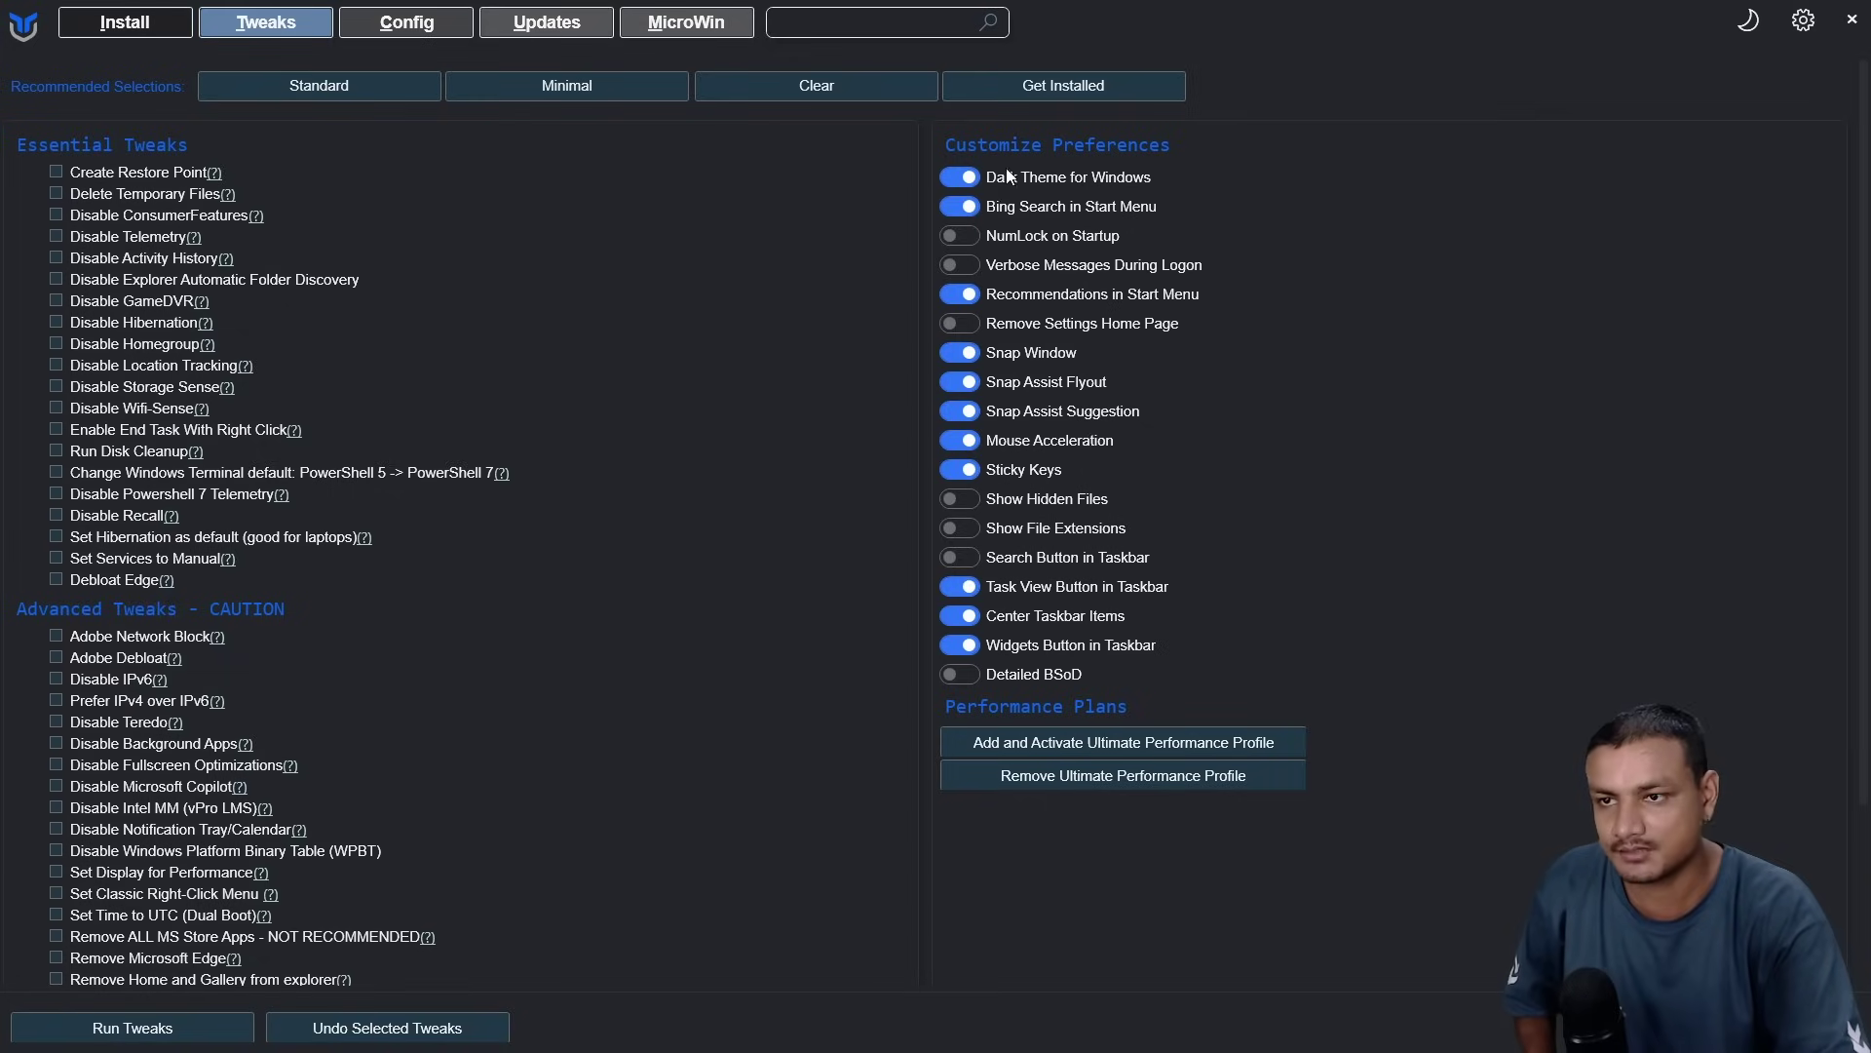
- Toggle the Bing Search in Start Menu preference
click(960, 208)
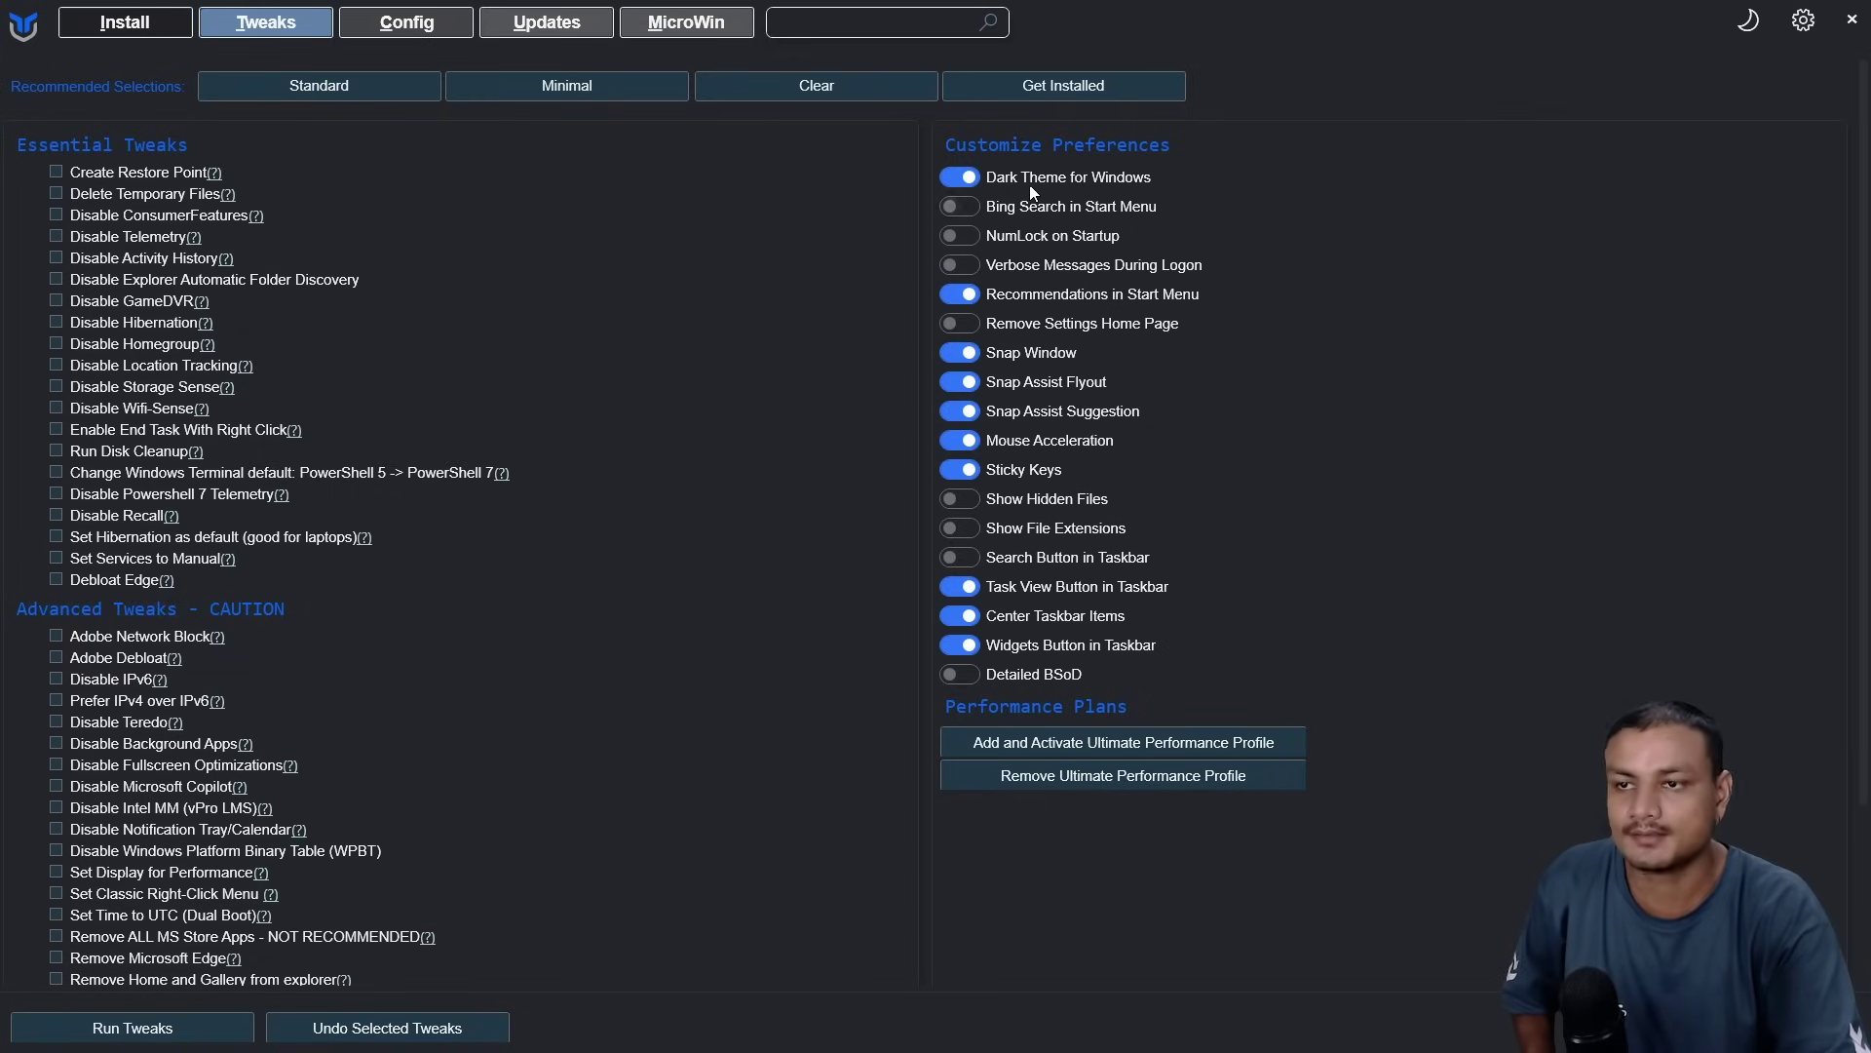
click(965, 214)
click(966, 209)
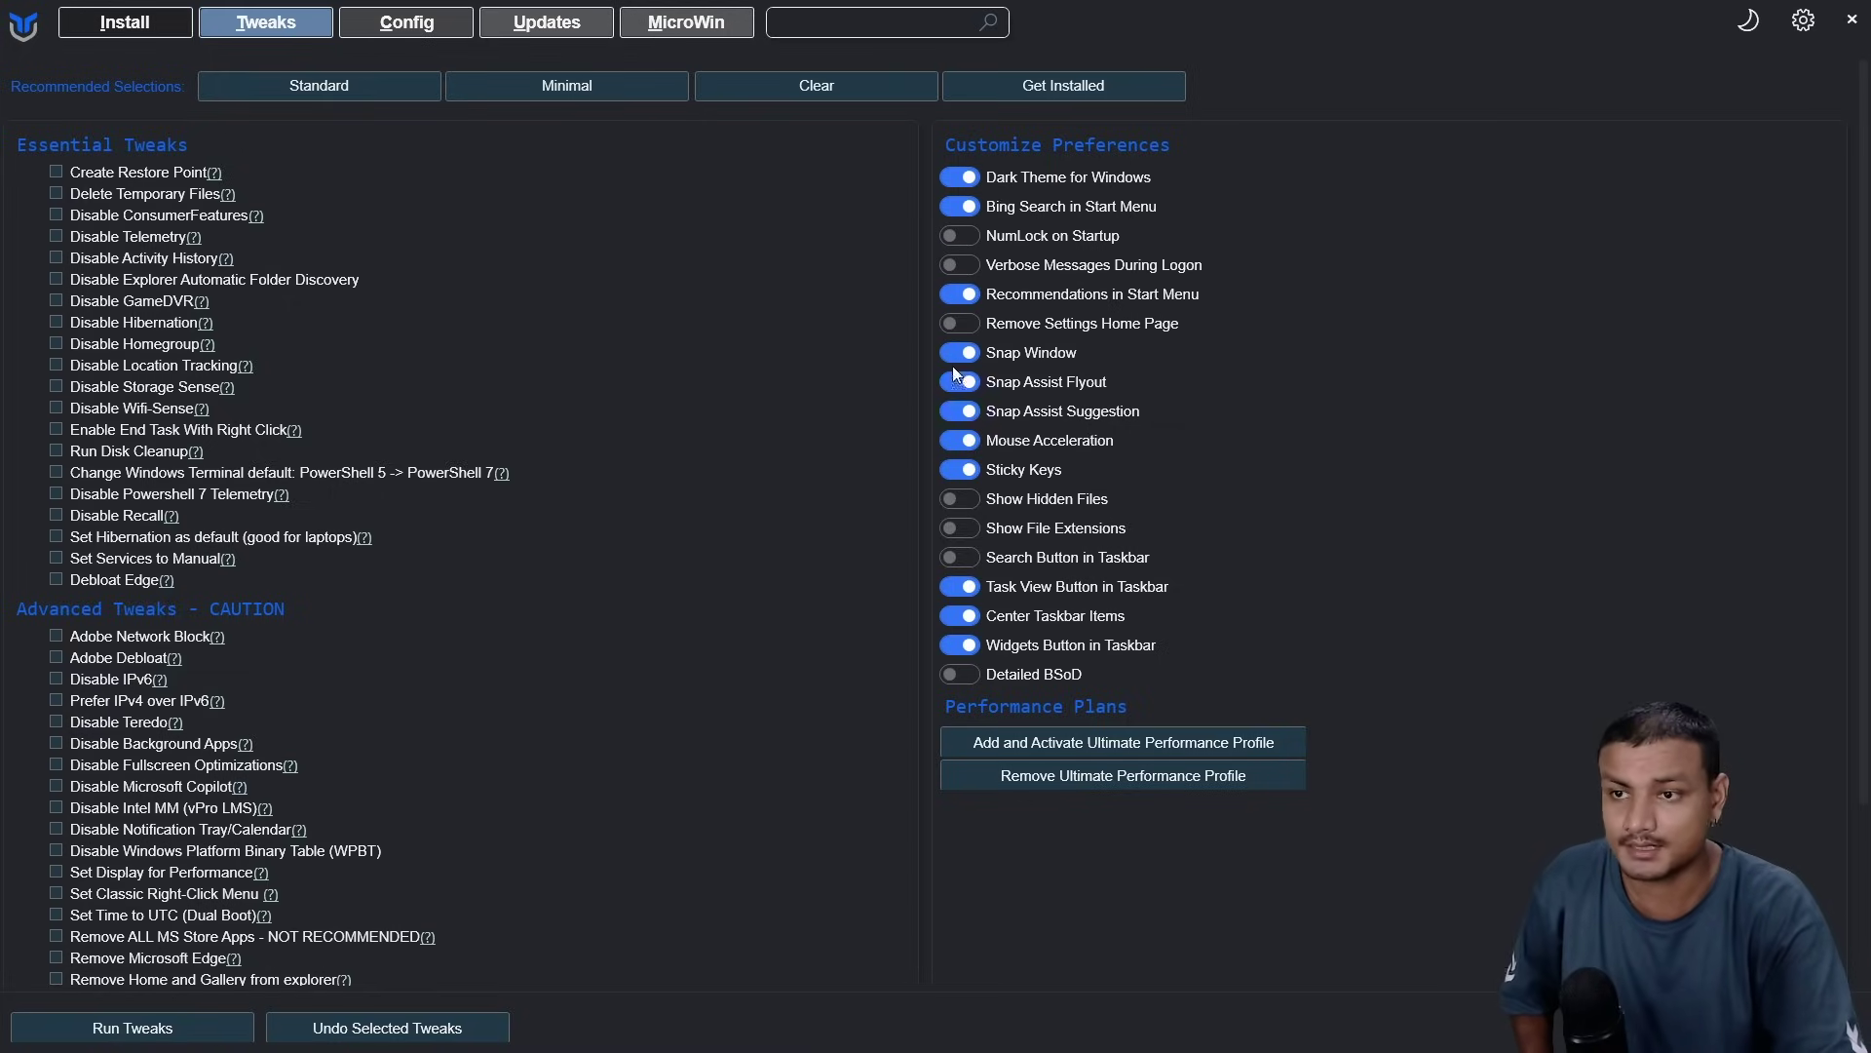
scroll(979, 359, down, 3)
scroll(225, 448, up, 3)
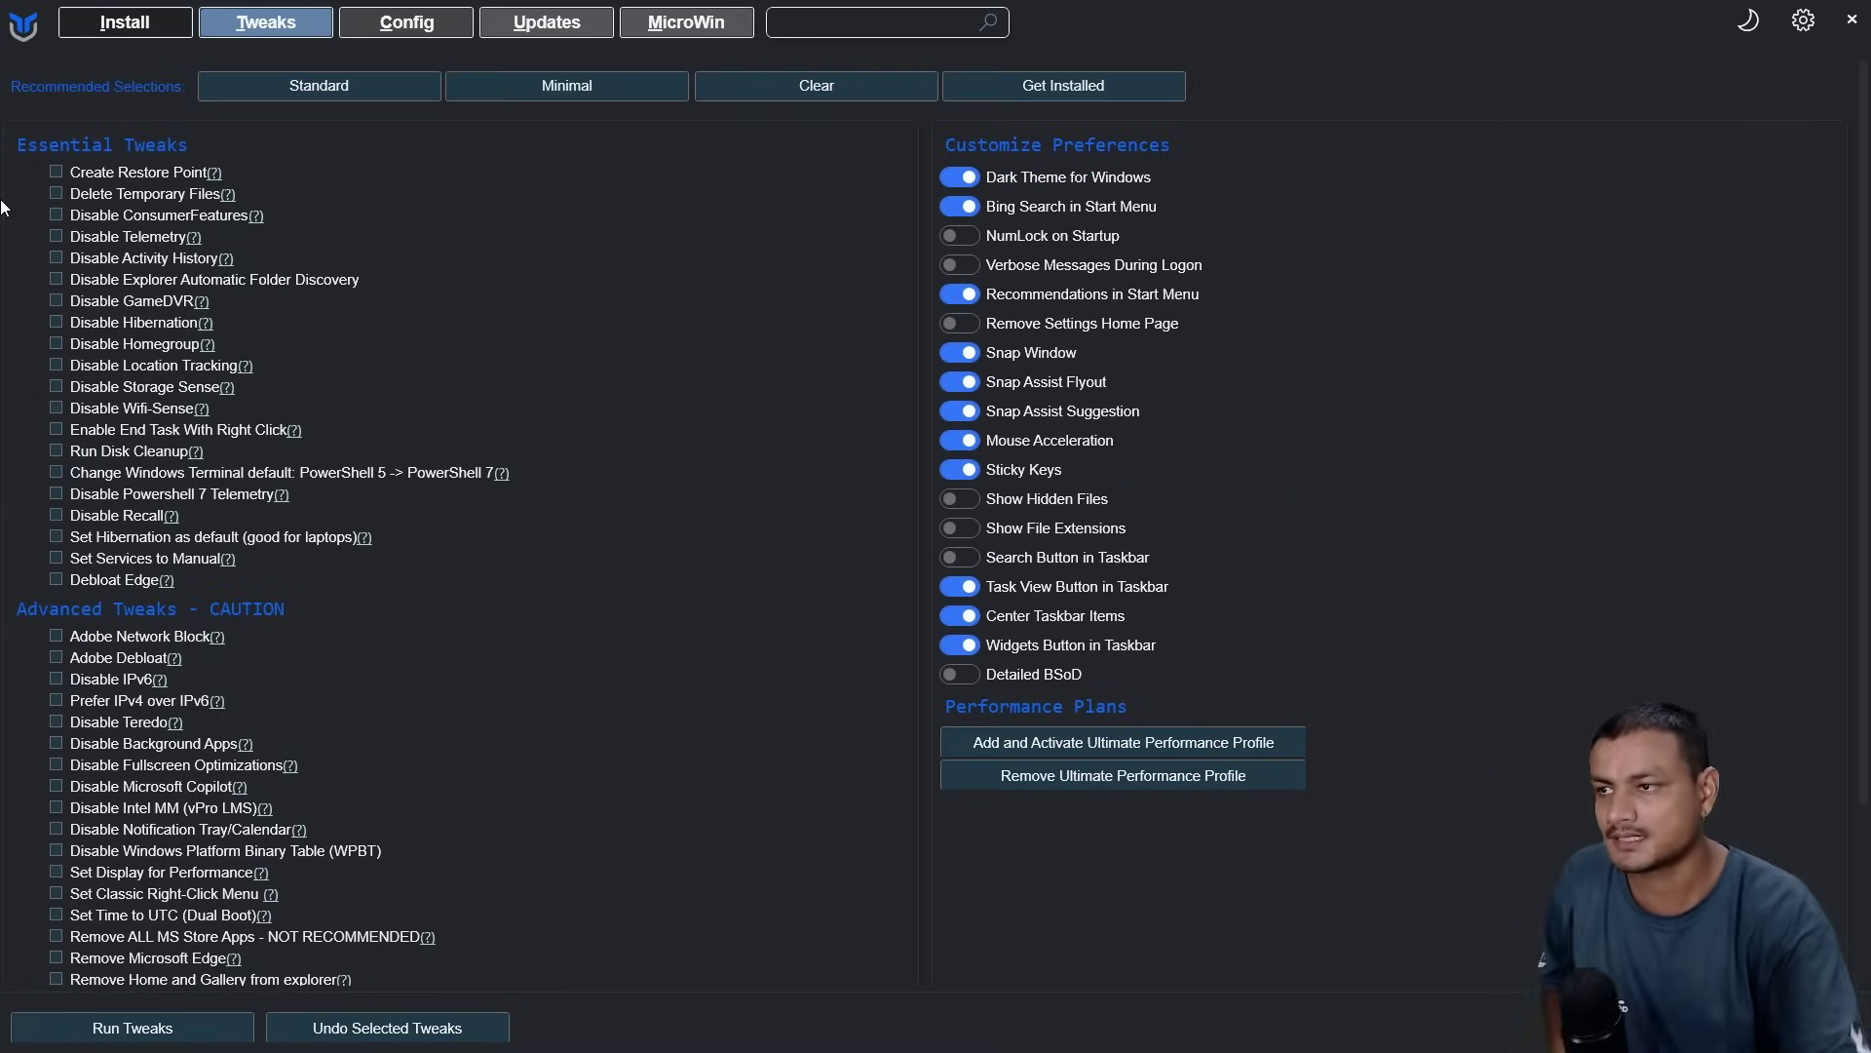
- Tick Delete Temporary Files, Disable ConsumerFeatures, Disable Recall, Set Hibernation as default and Set Services to Manual
click(55, 193)
click(56, 214)
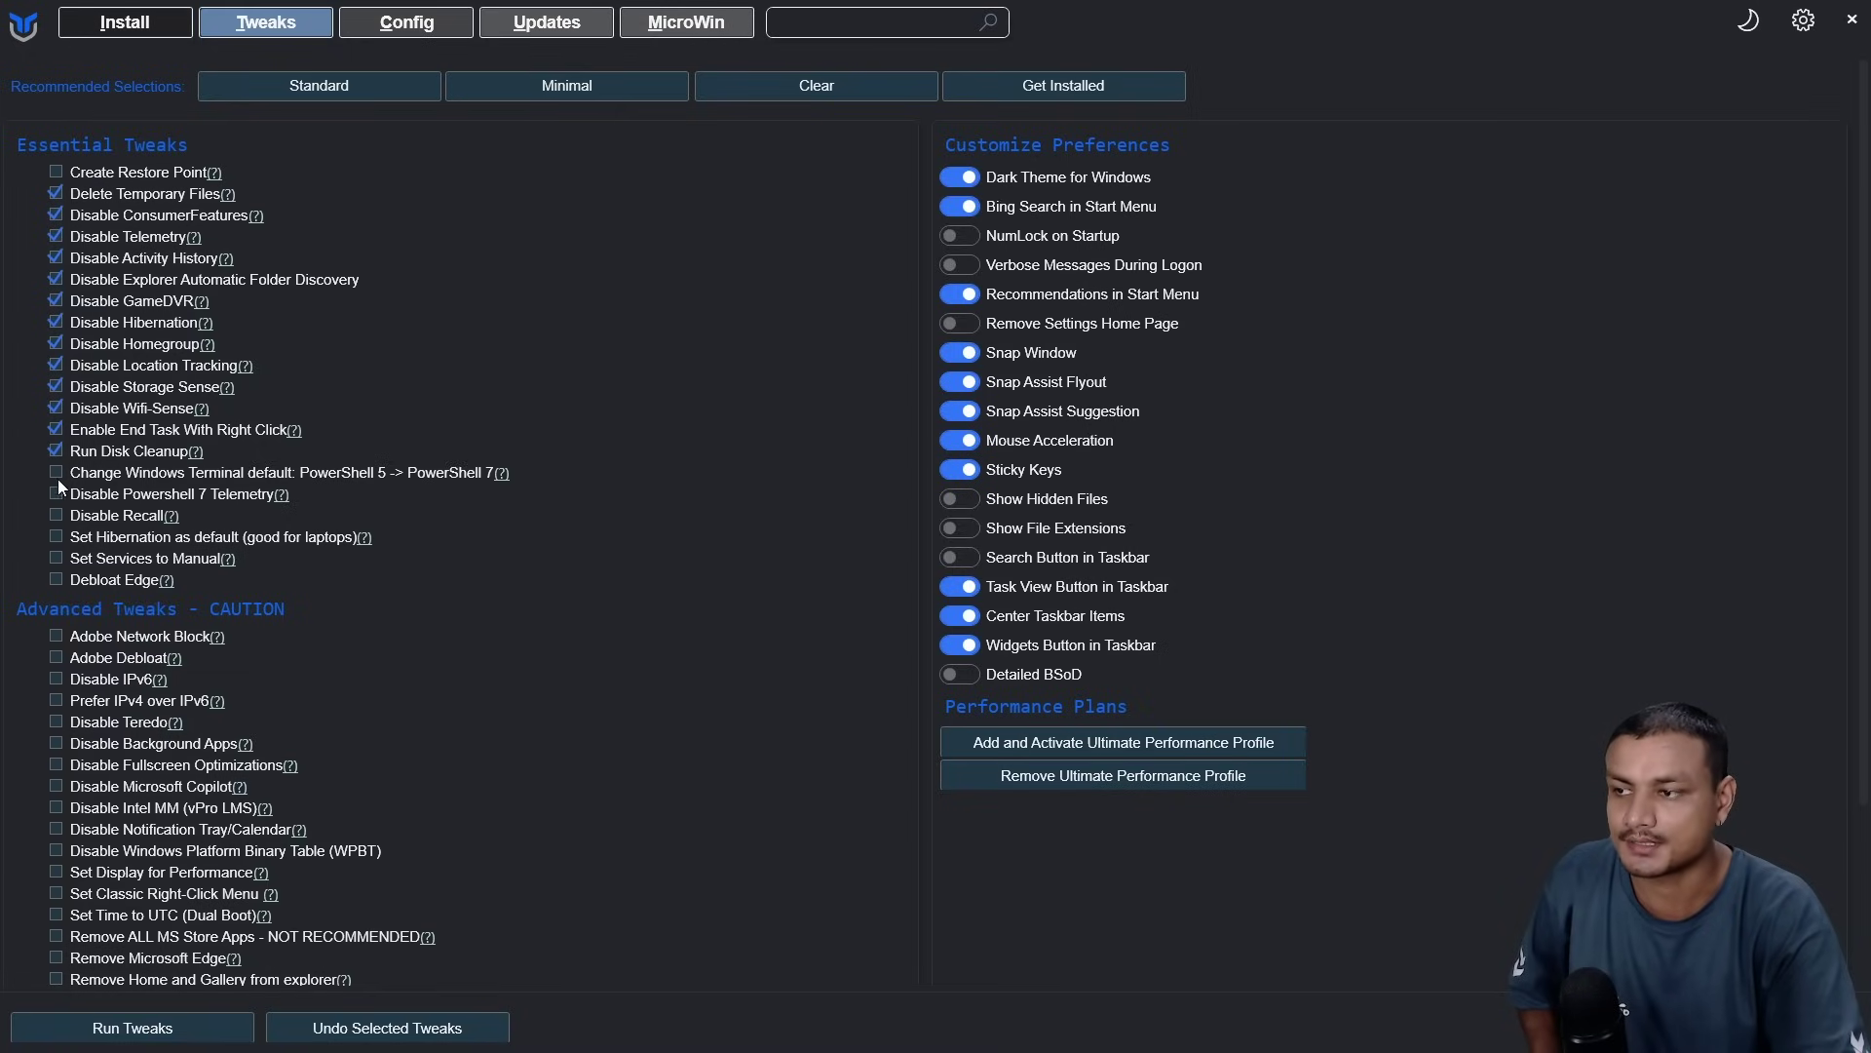
click(56, 515)
click(56, 537)
click(56, 557)
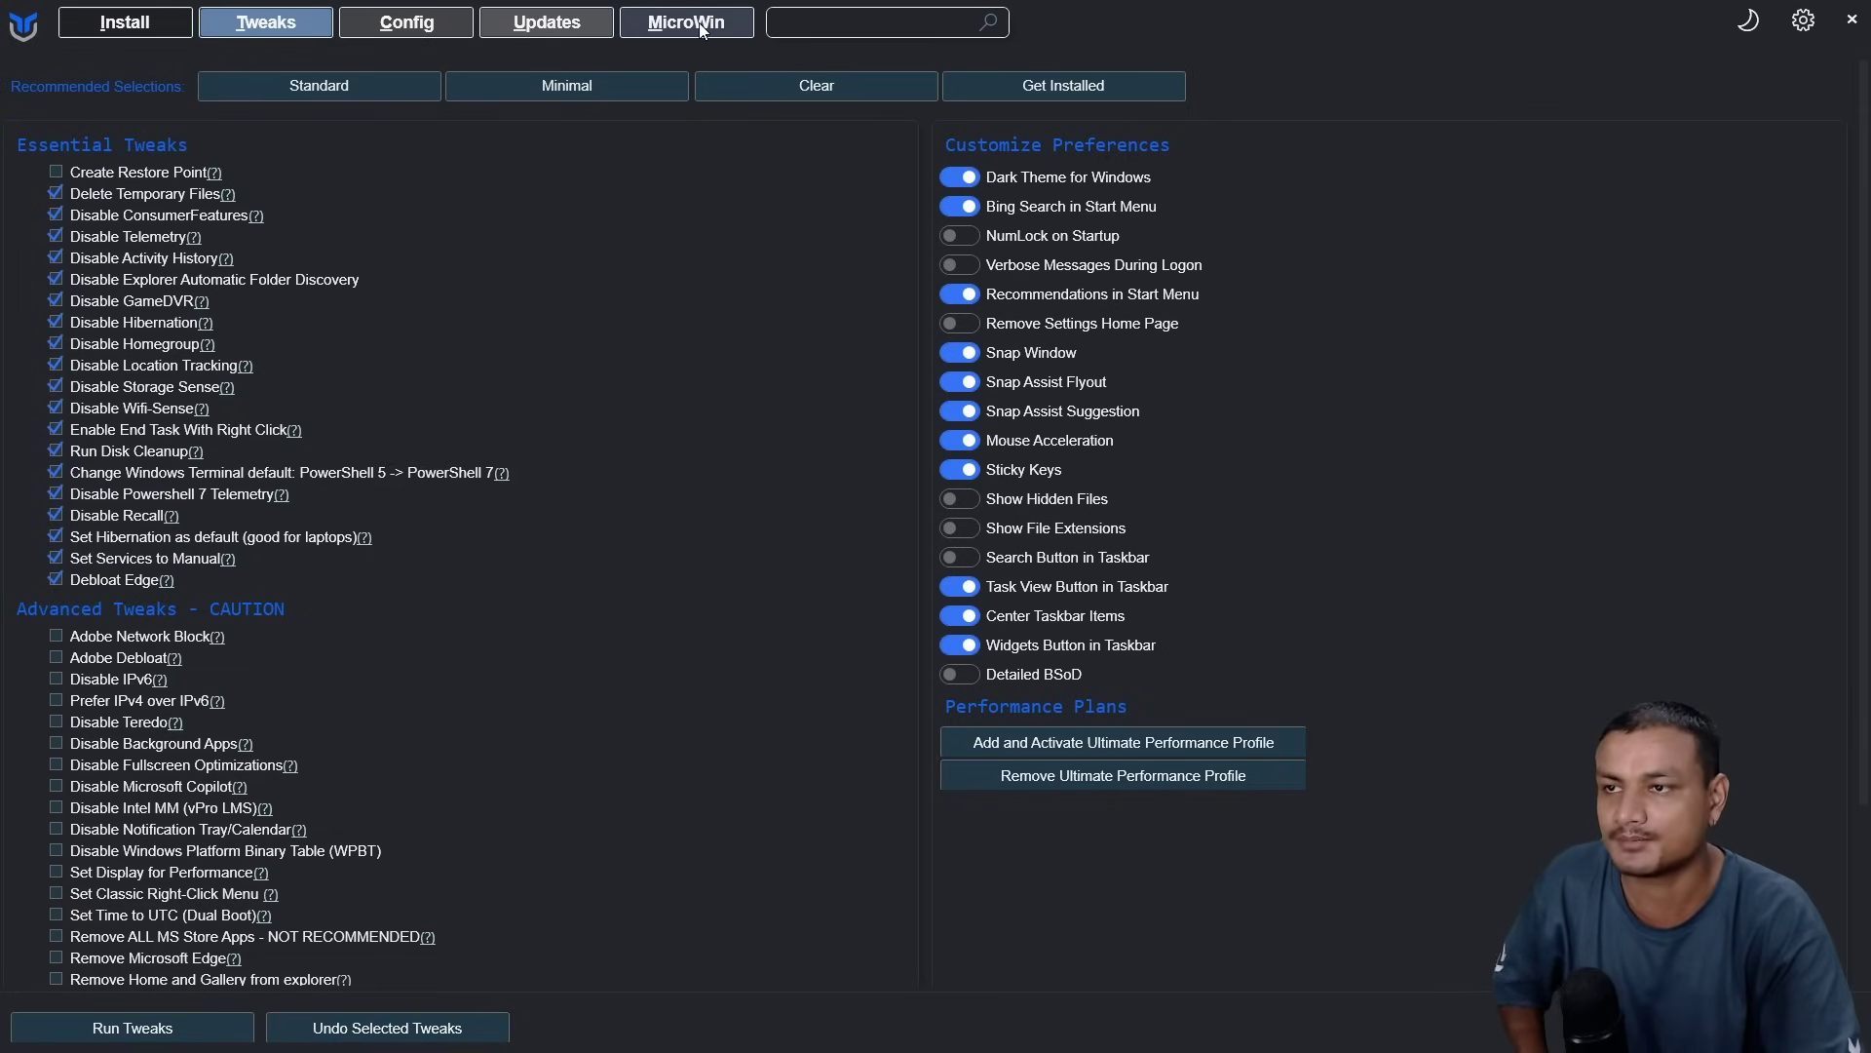
click(711, 19)
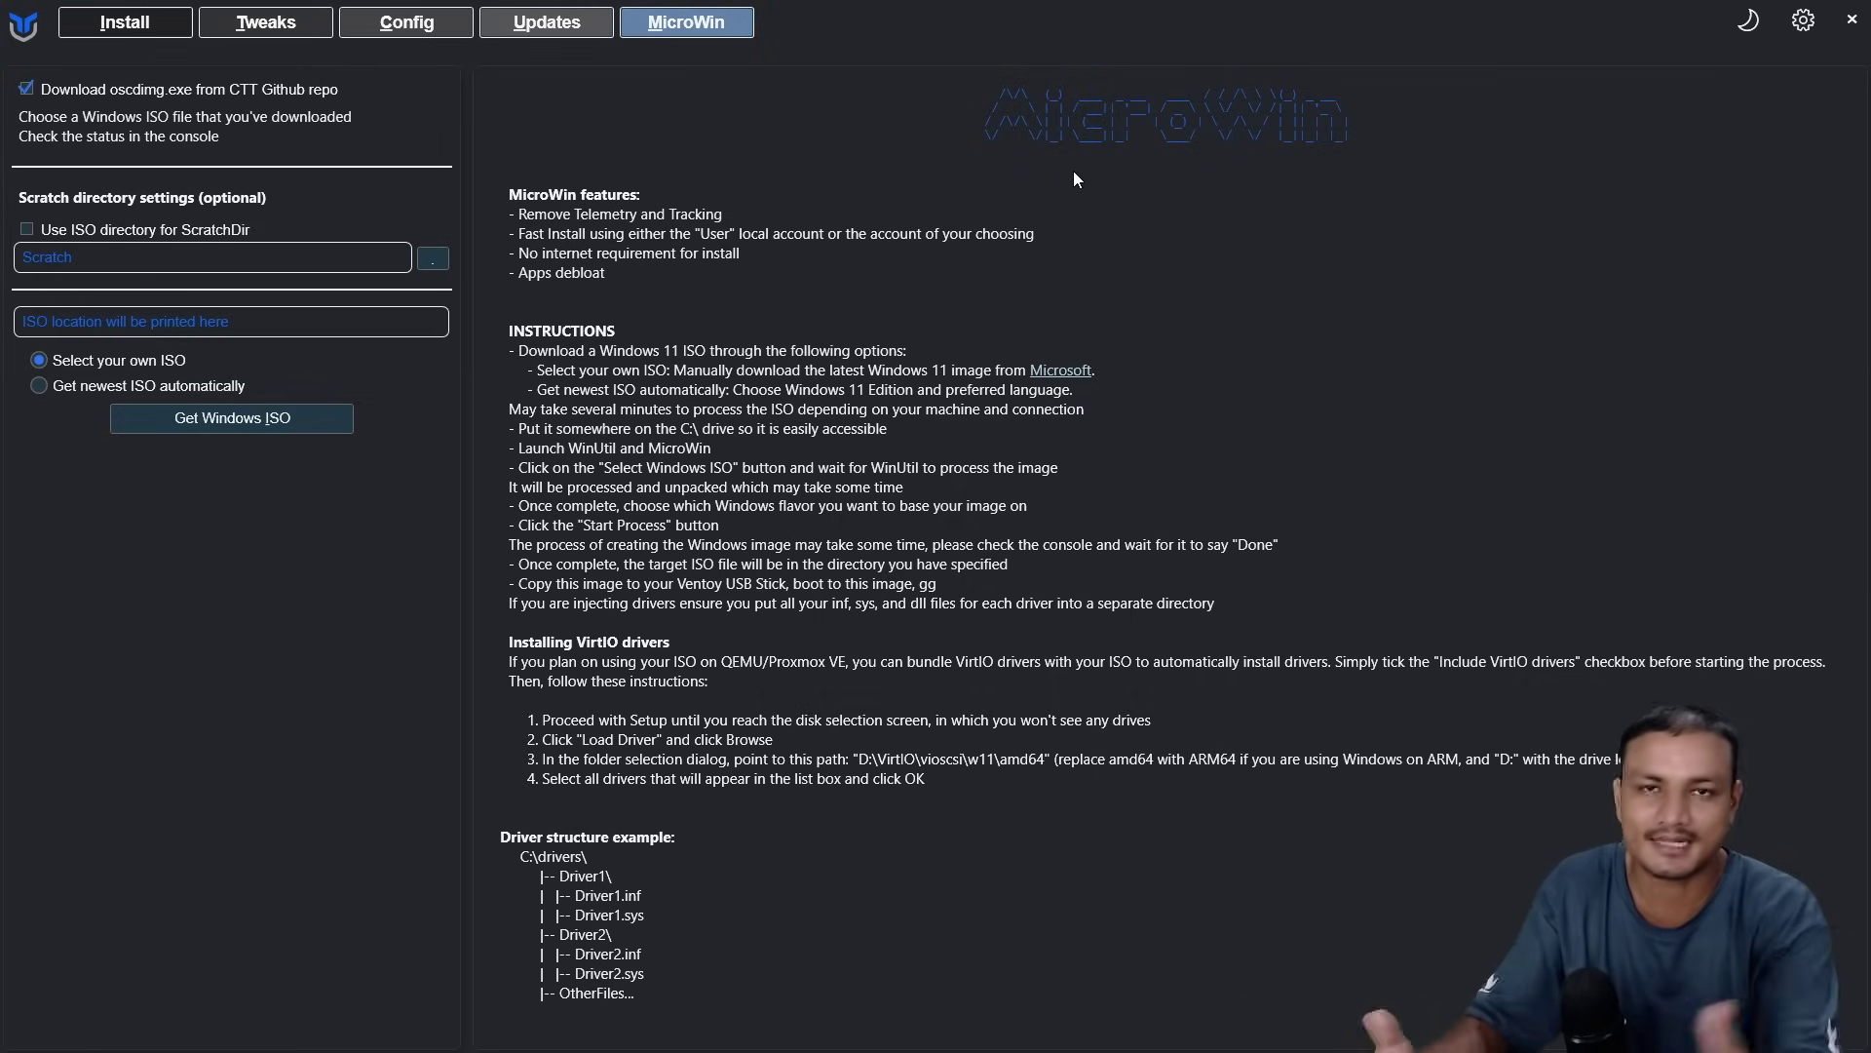
- View the Windows Update options, then go to the Config page
click(543, 26)
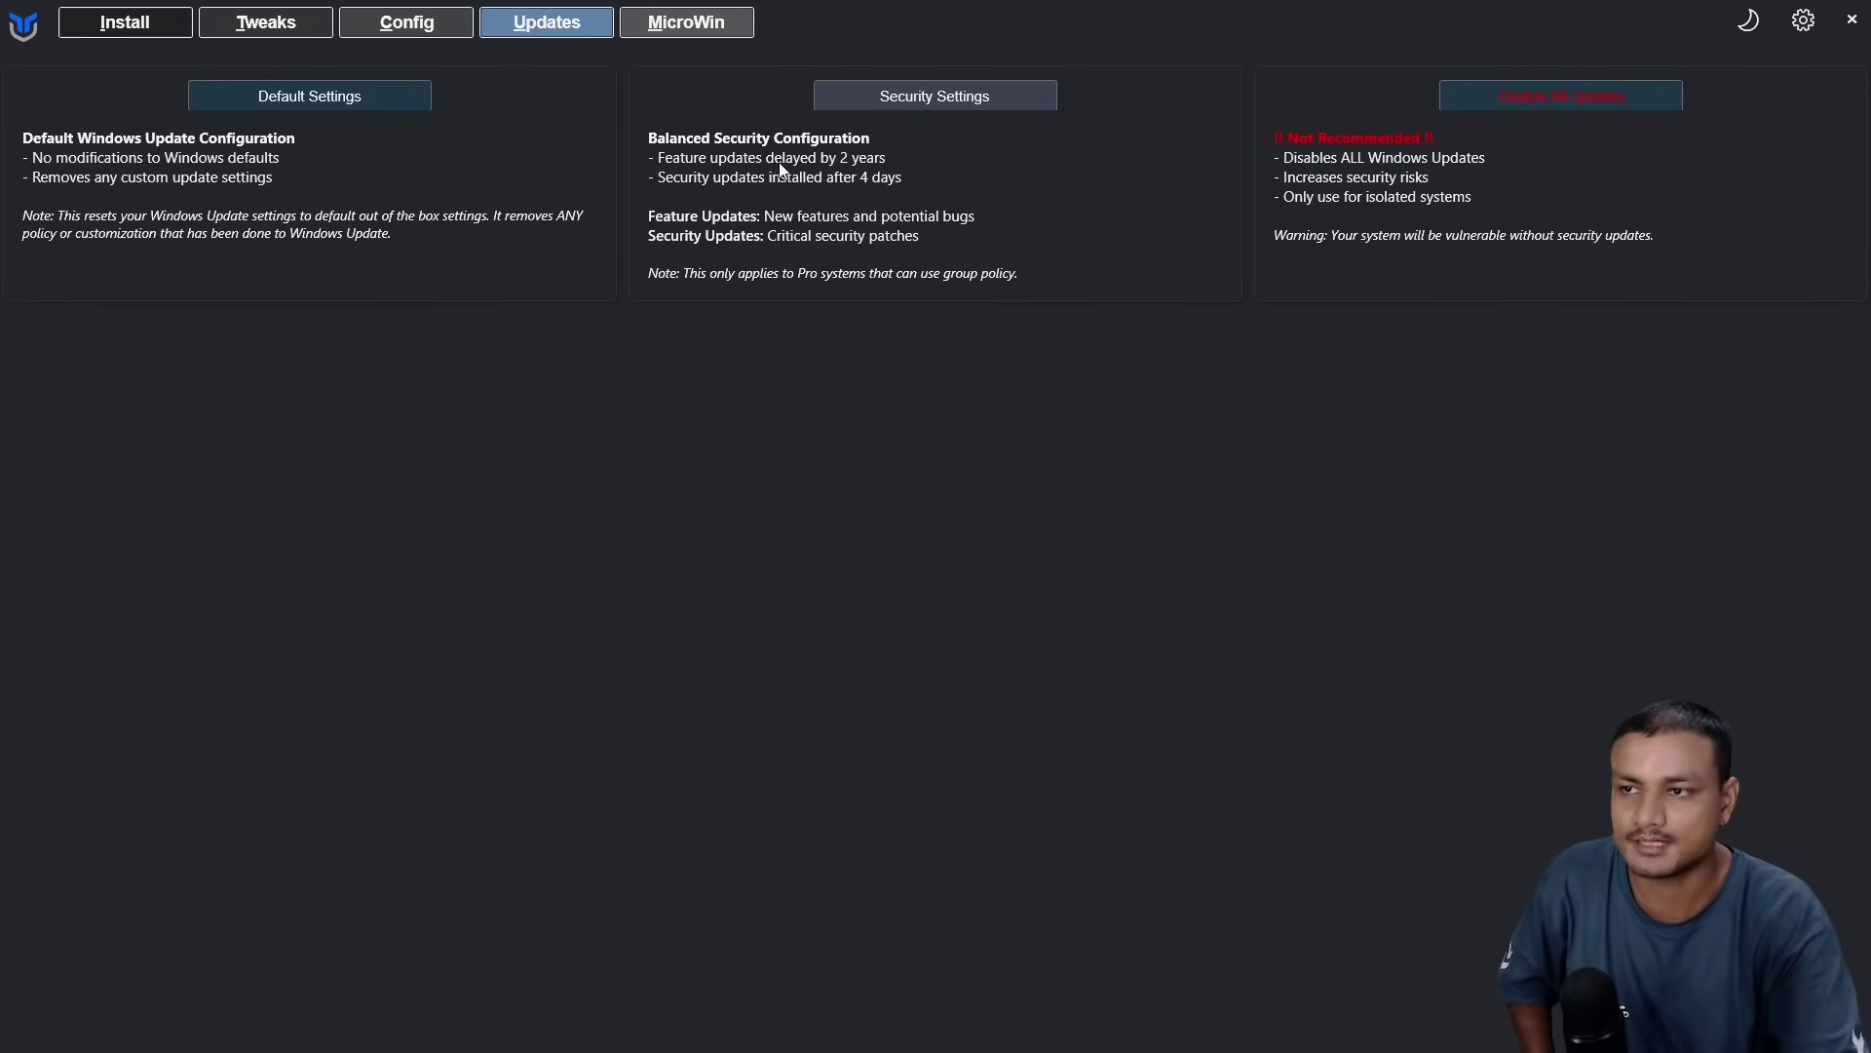
click(464, 31)
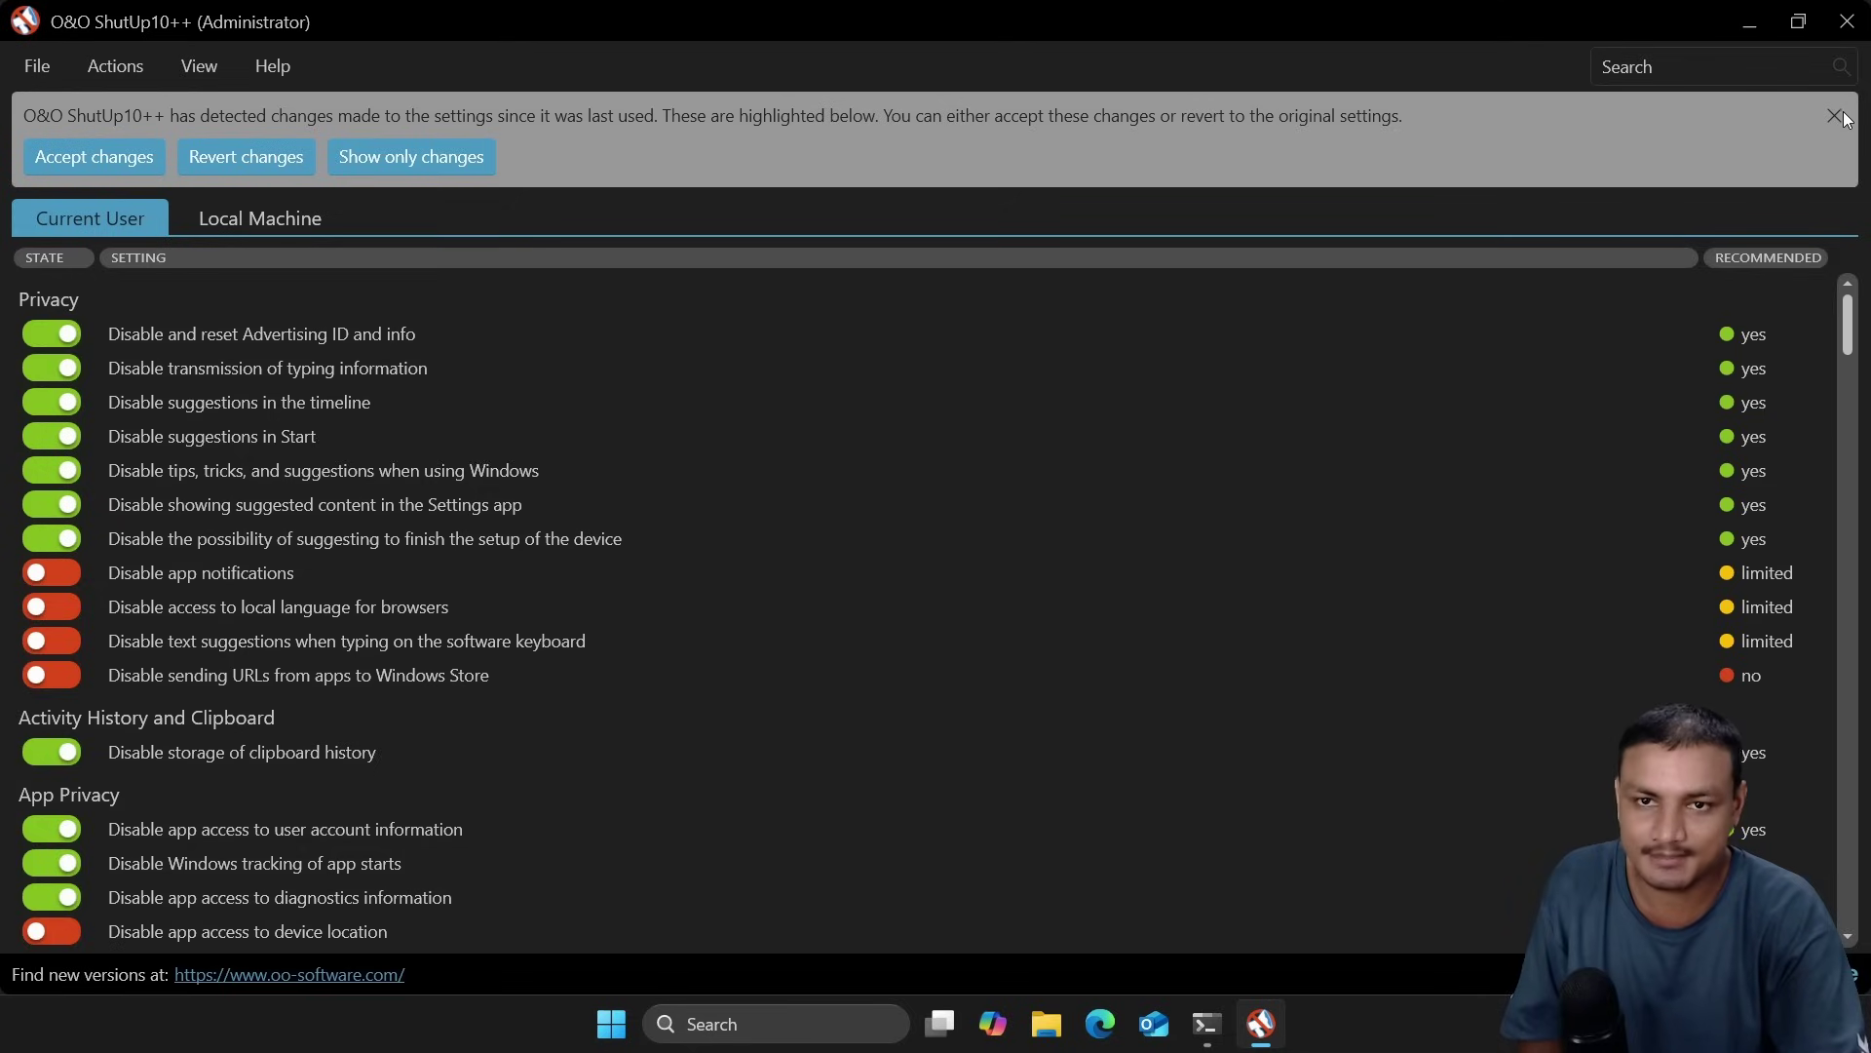
- Dismiss the detected-changes notice, review the Current User settings, and switch to Local Machine
click(1833, 117)
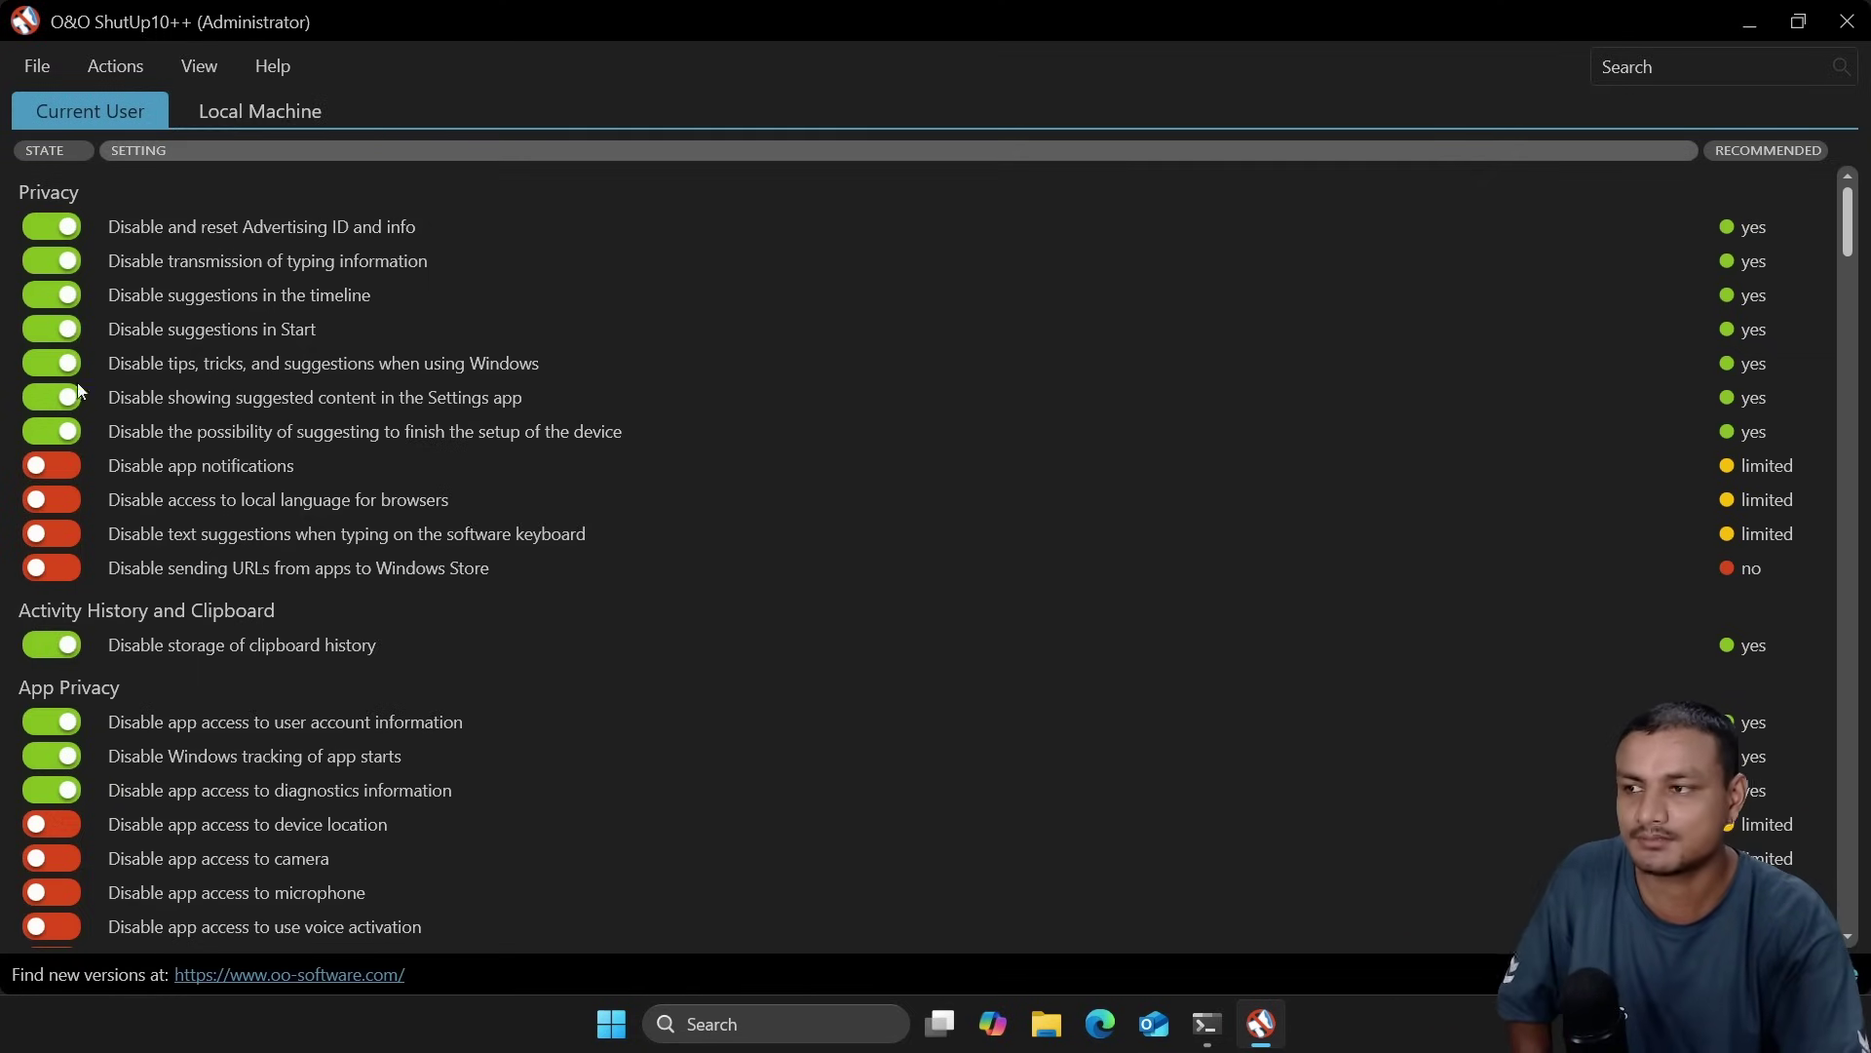
scroll(178, 509, down, 1)
scroll(160, 528, down, 15)
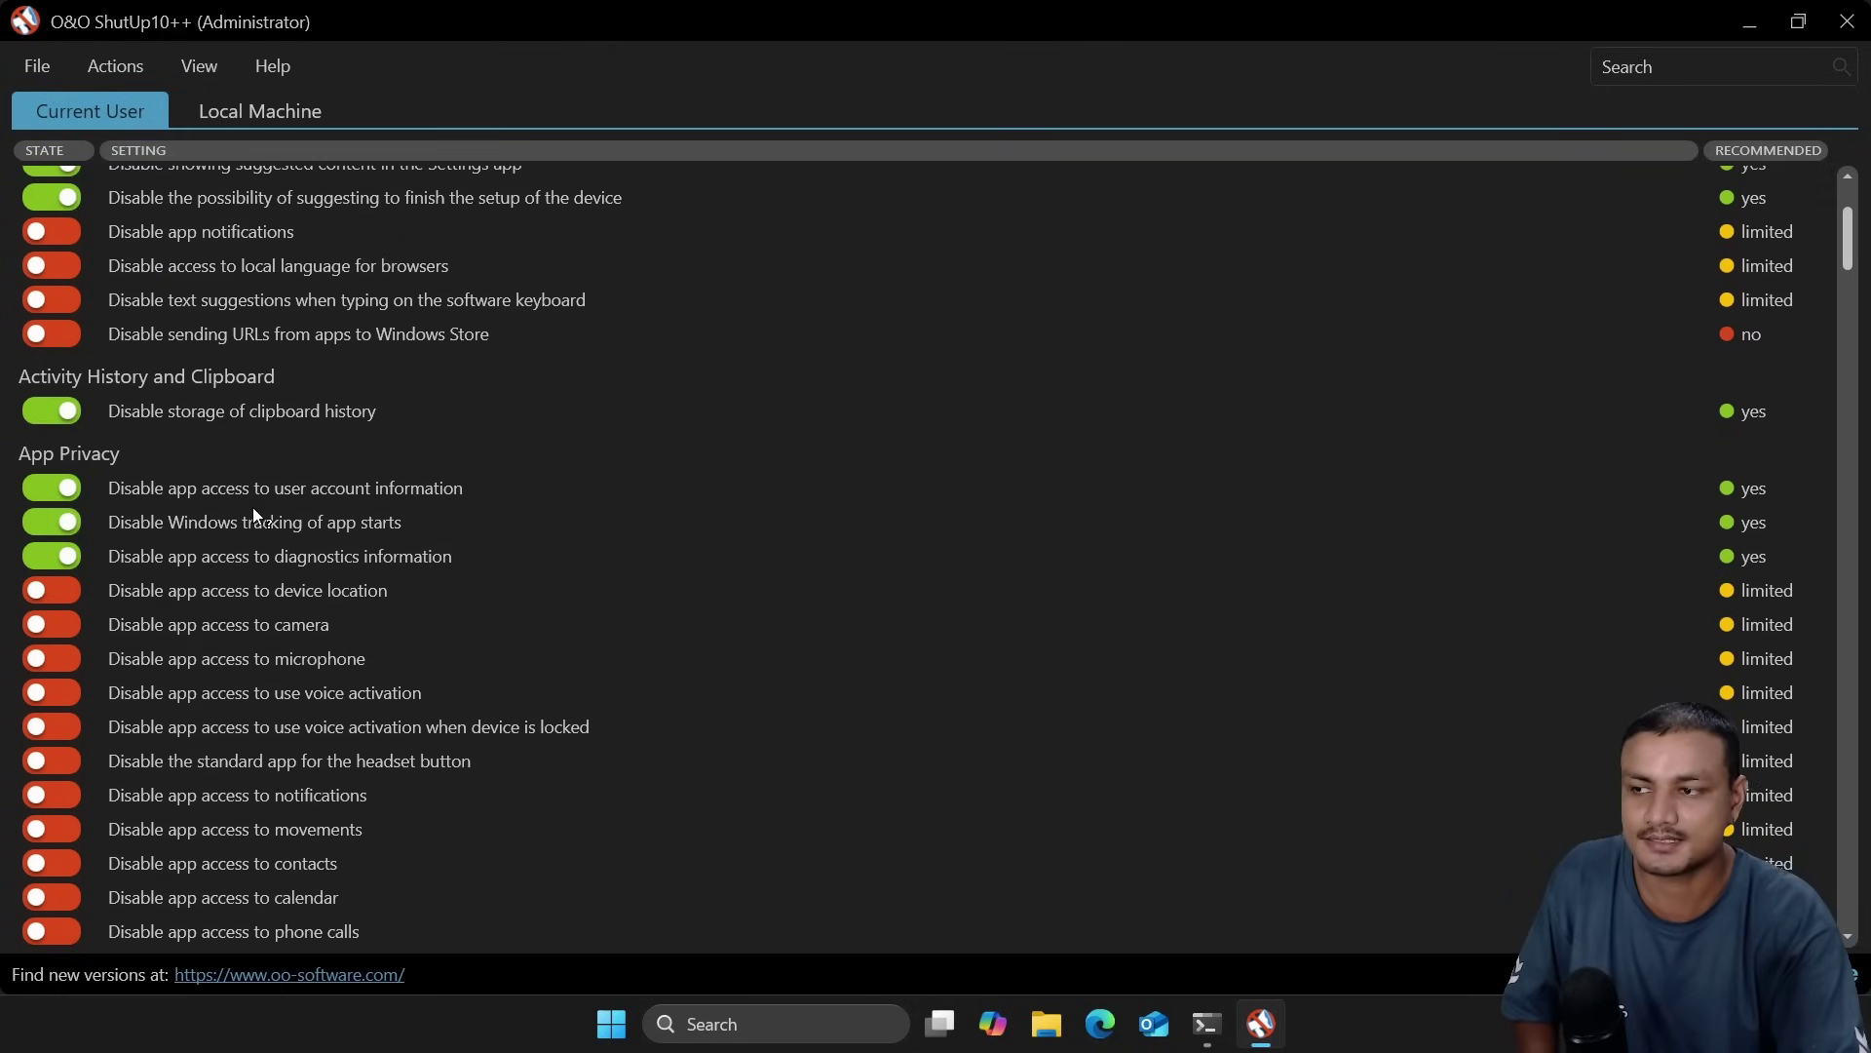
scroll(282, 540, down, 6)
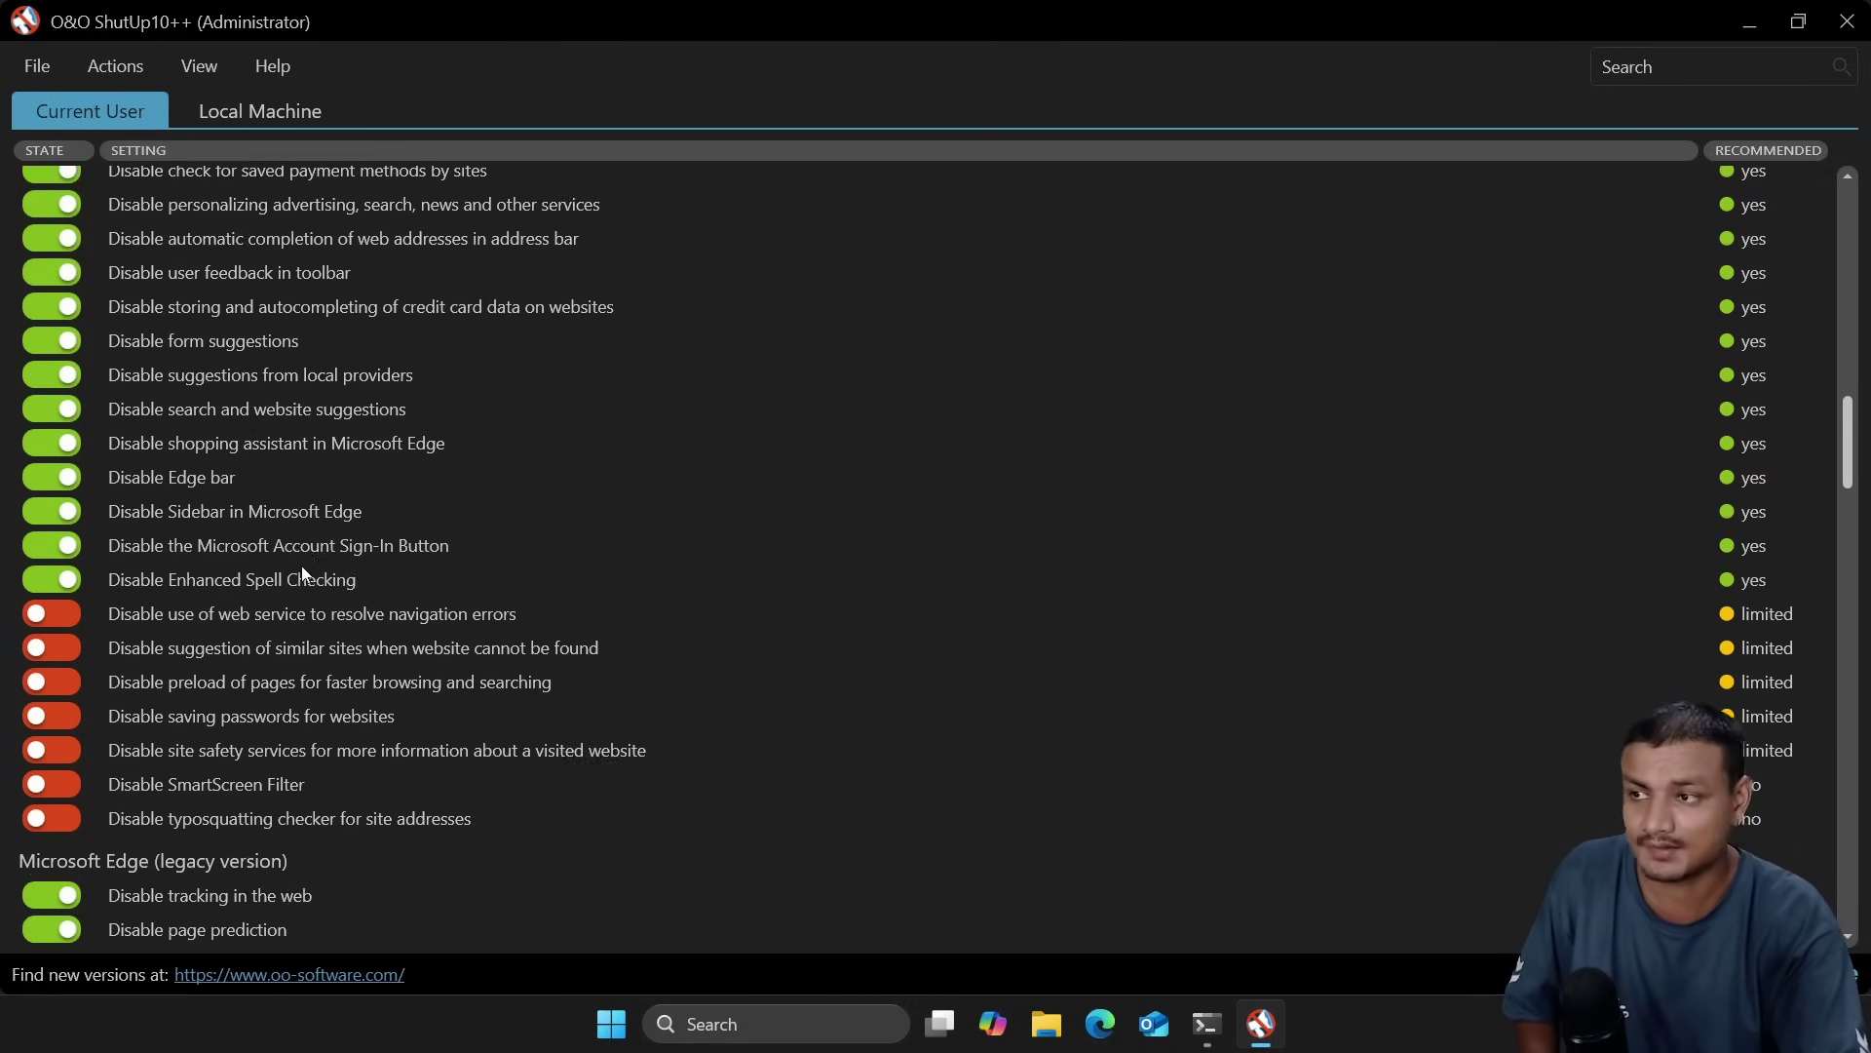
scroll(254, 360, up, 11)
scroll(240, 289, up, 5)
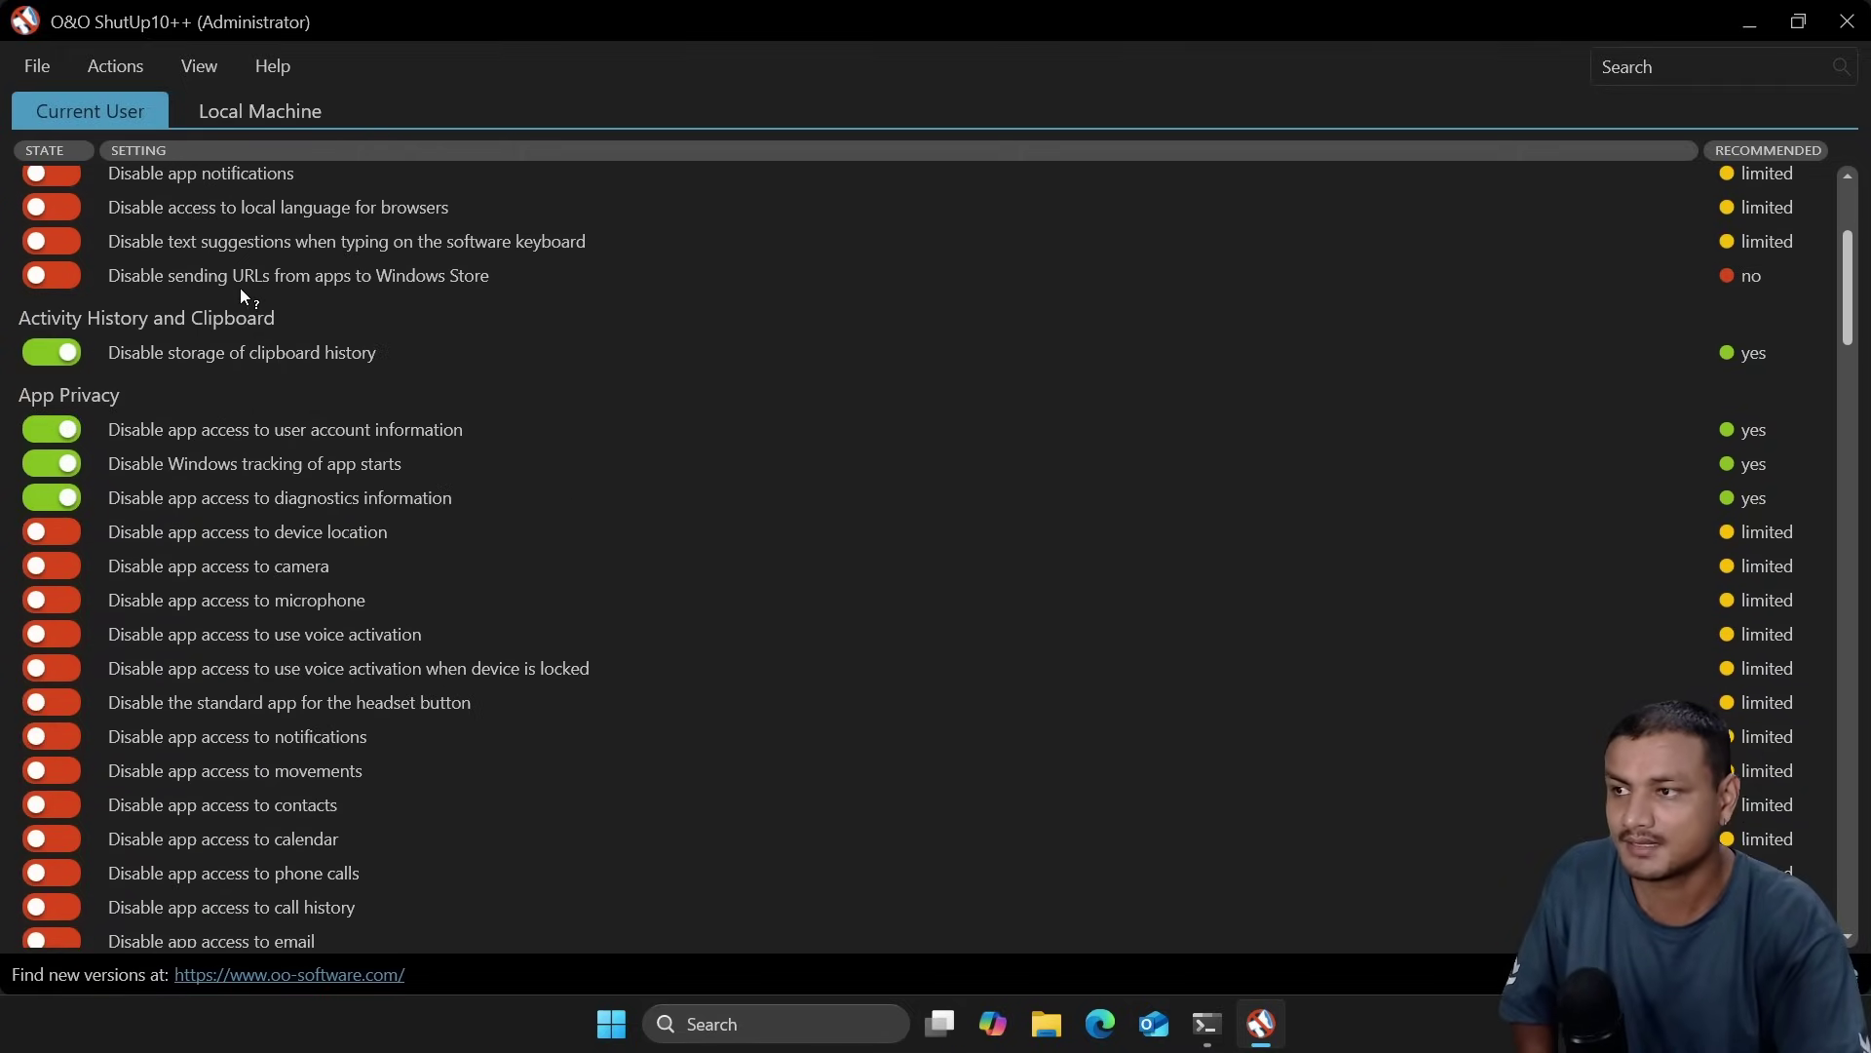
scroll(1817, 287, up, 3)
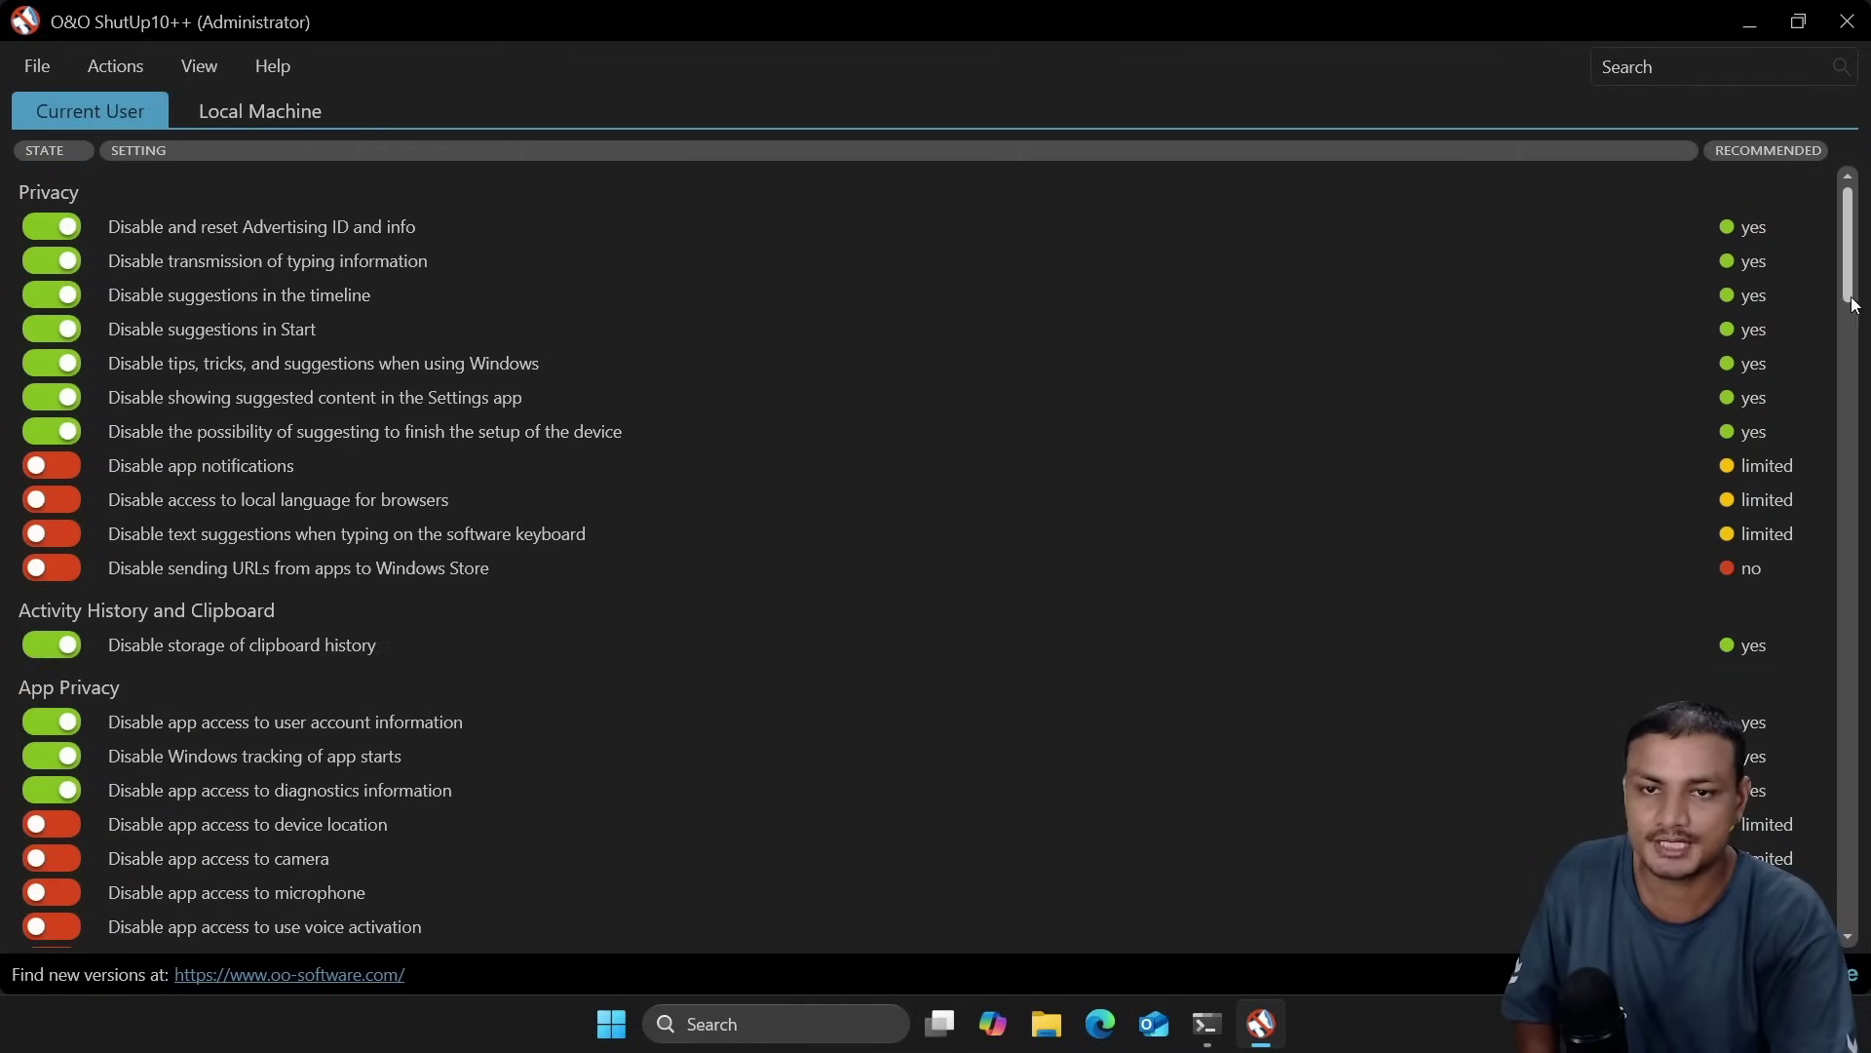
click(229, 116)
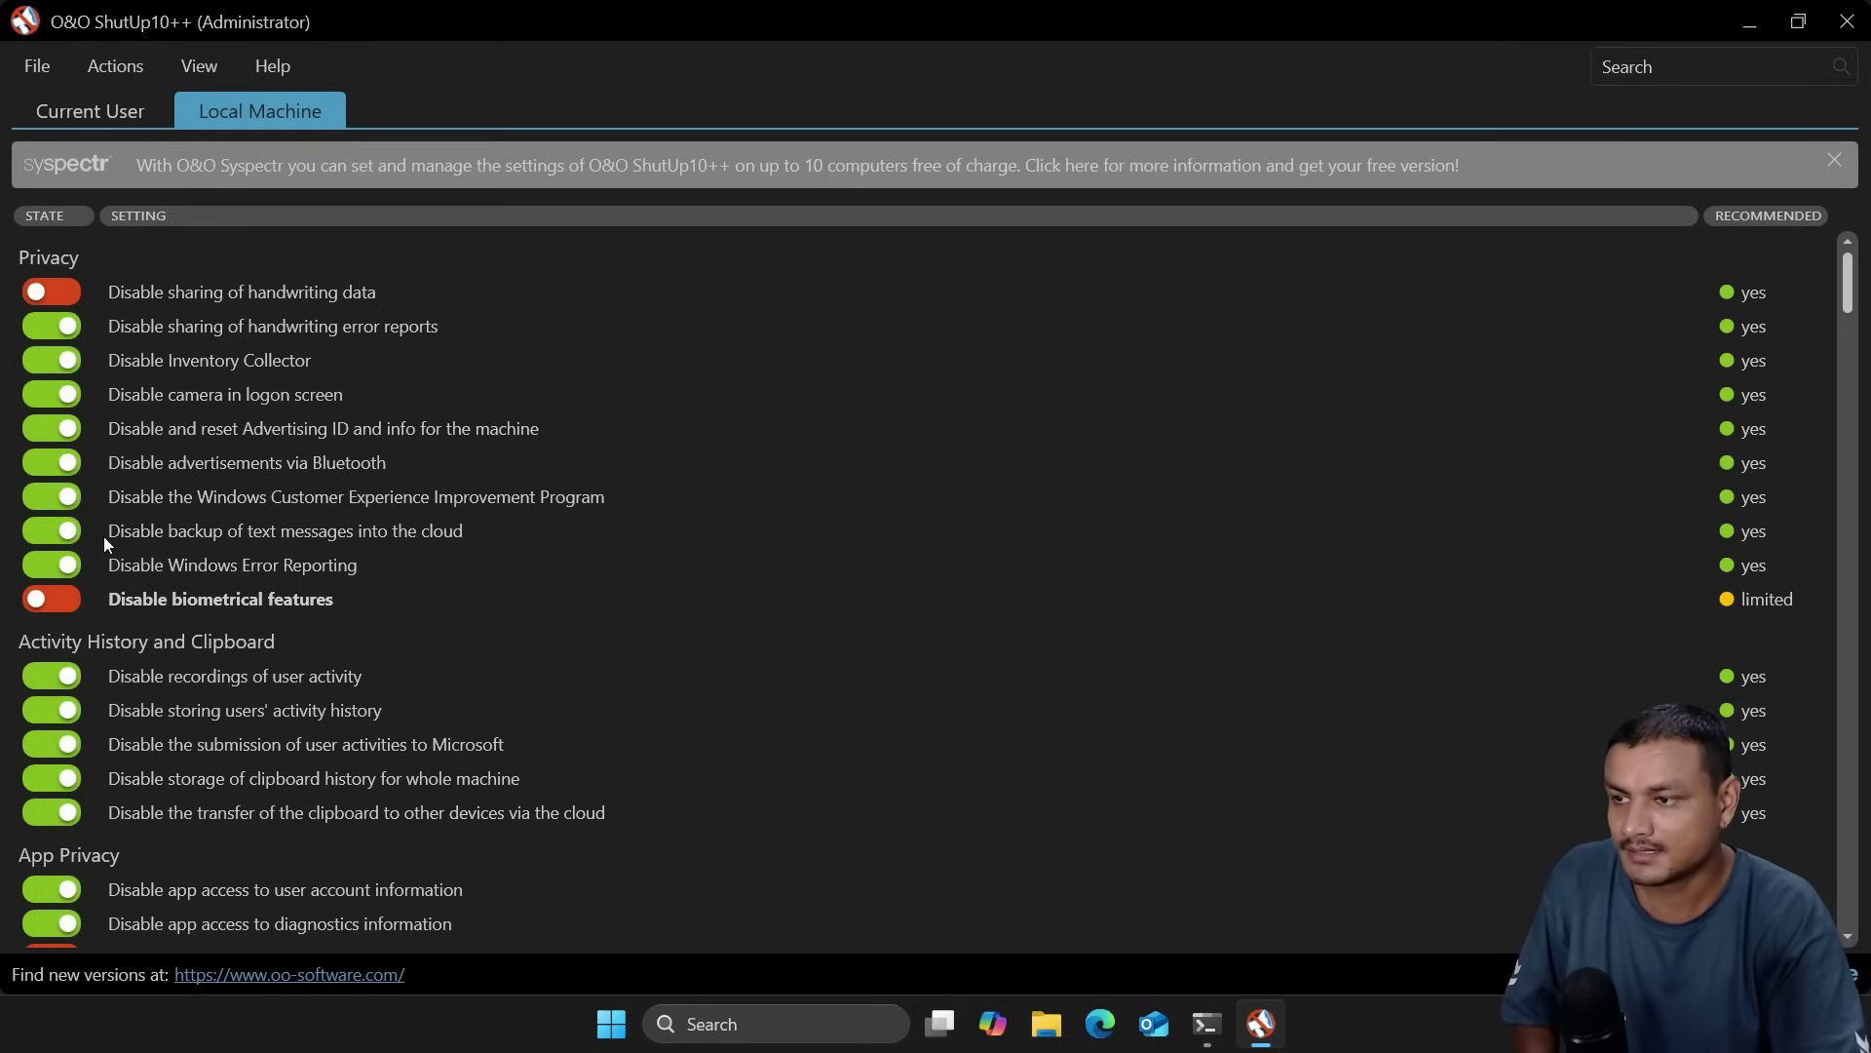
- Apply only the recommended Local Machine privacy settings via Actions
scroll(146, 484, down, 10)
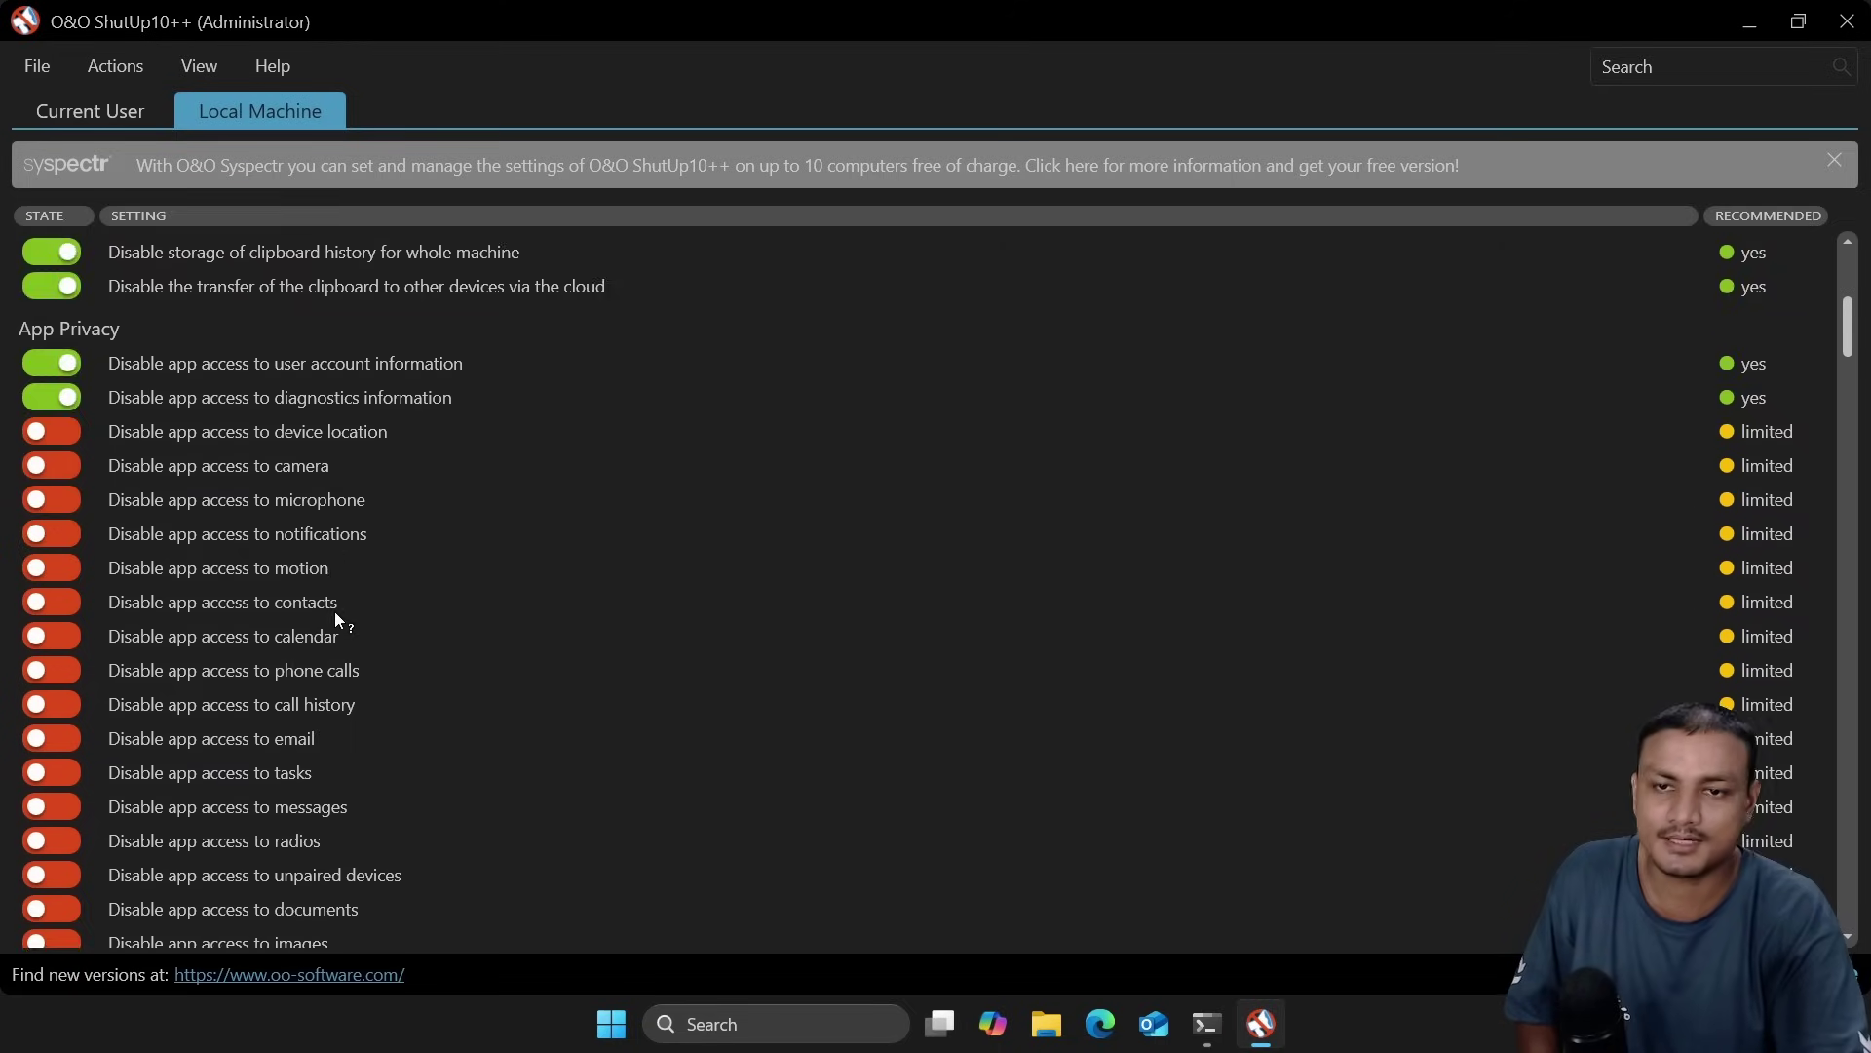
scroll(335, 611, up, 15)
click(113, 66)
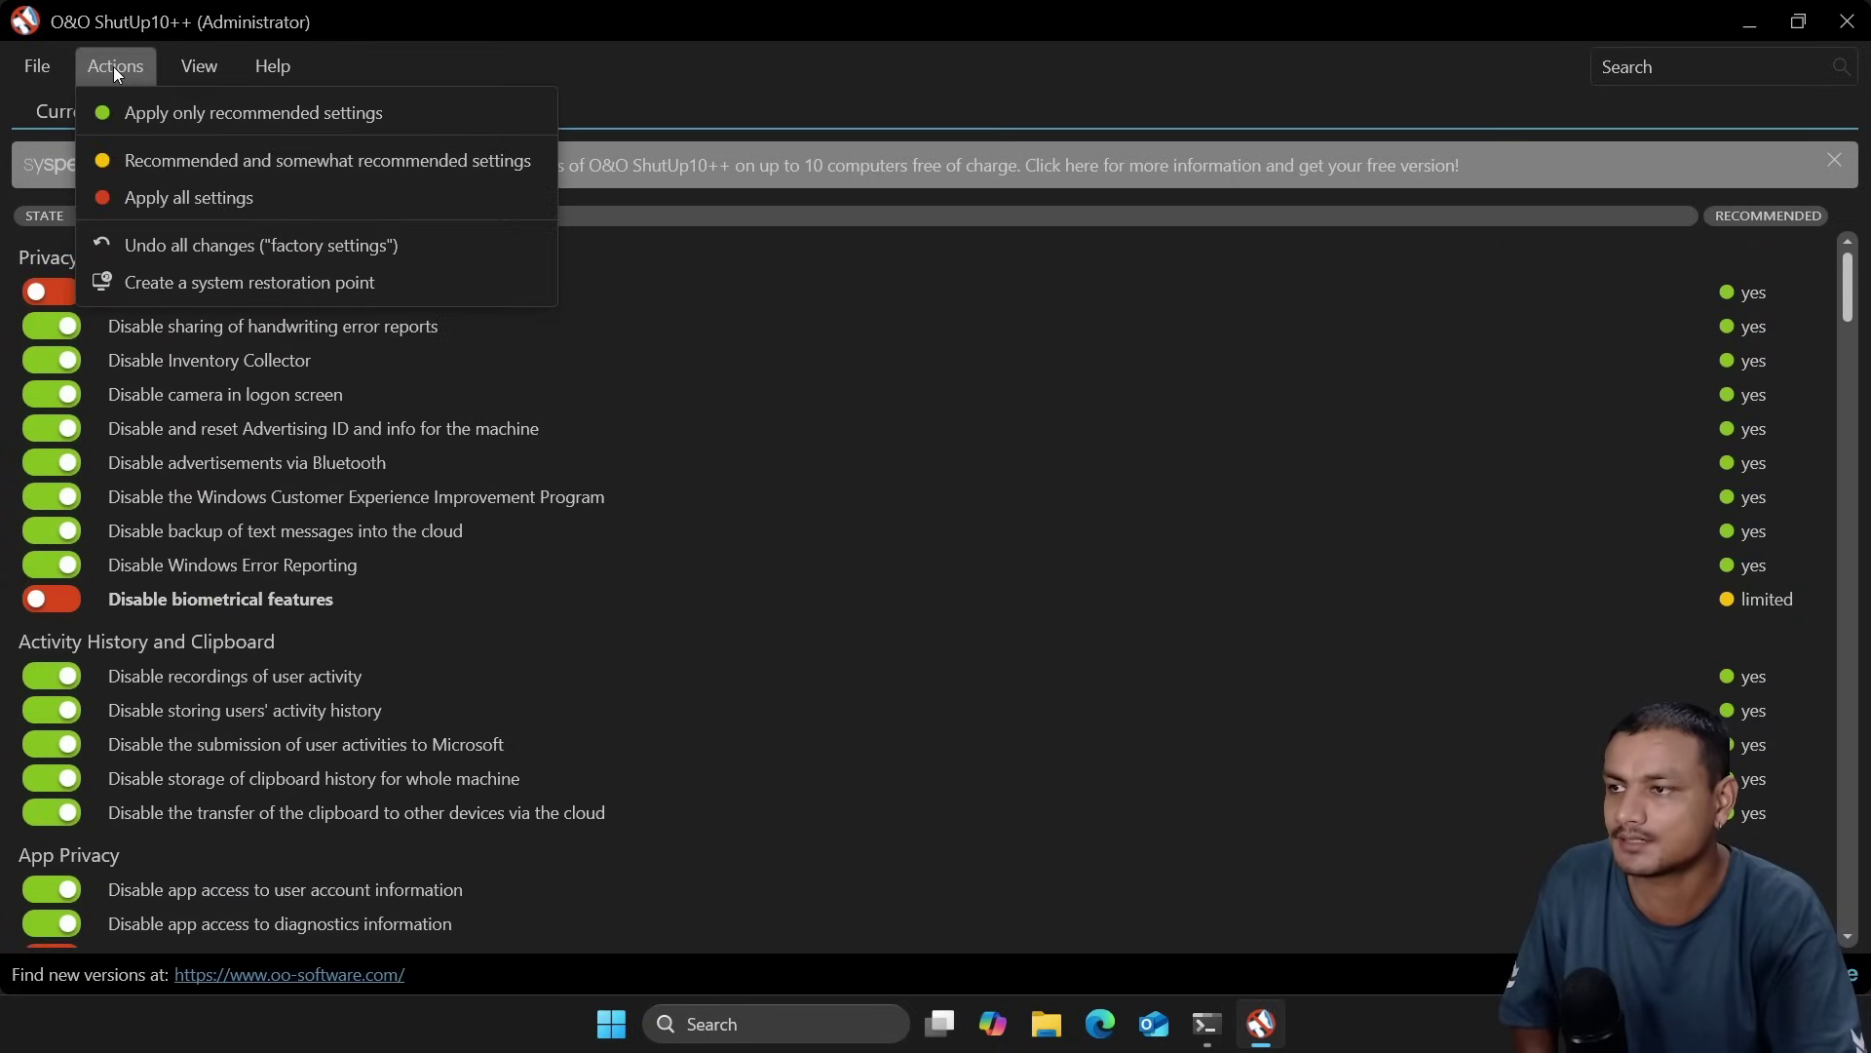
click(185, 114)
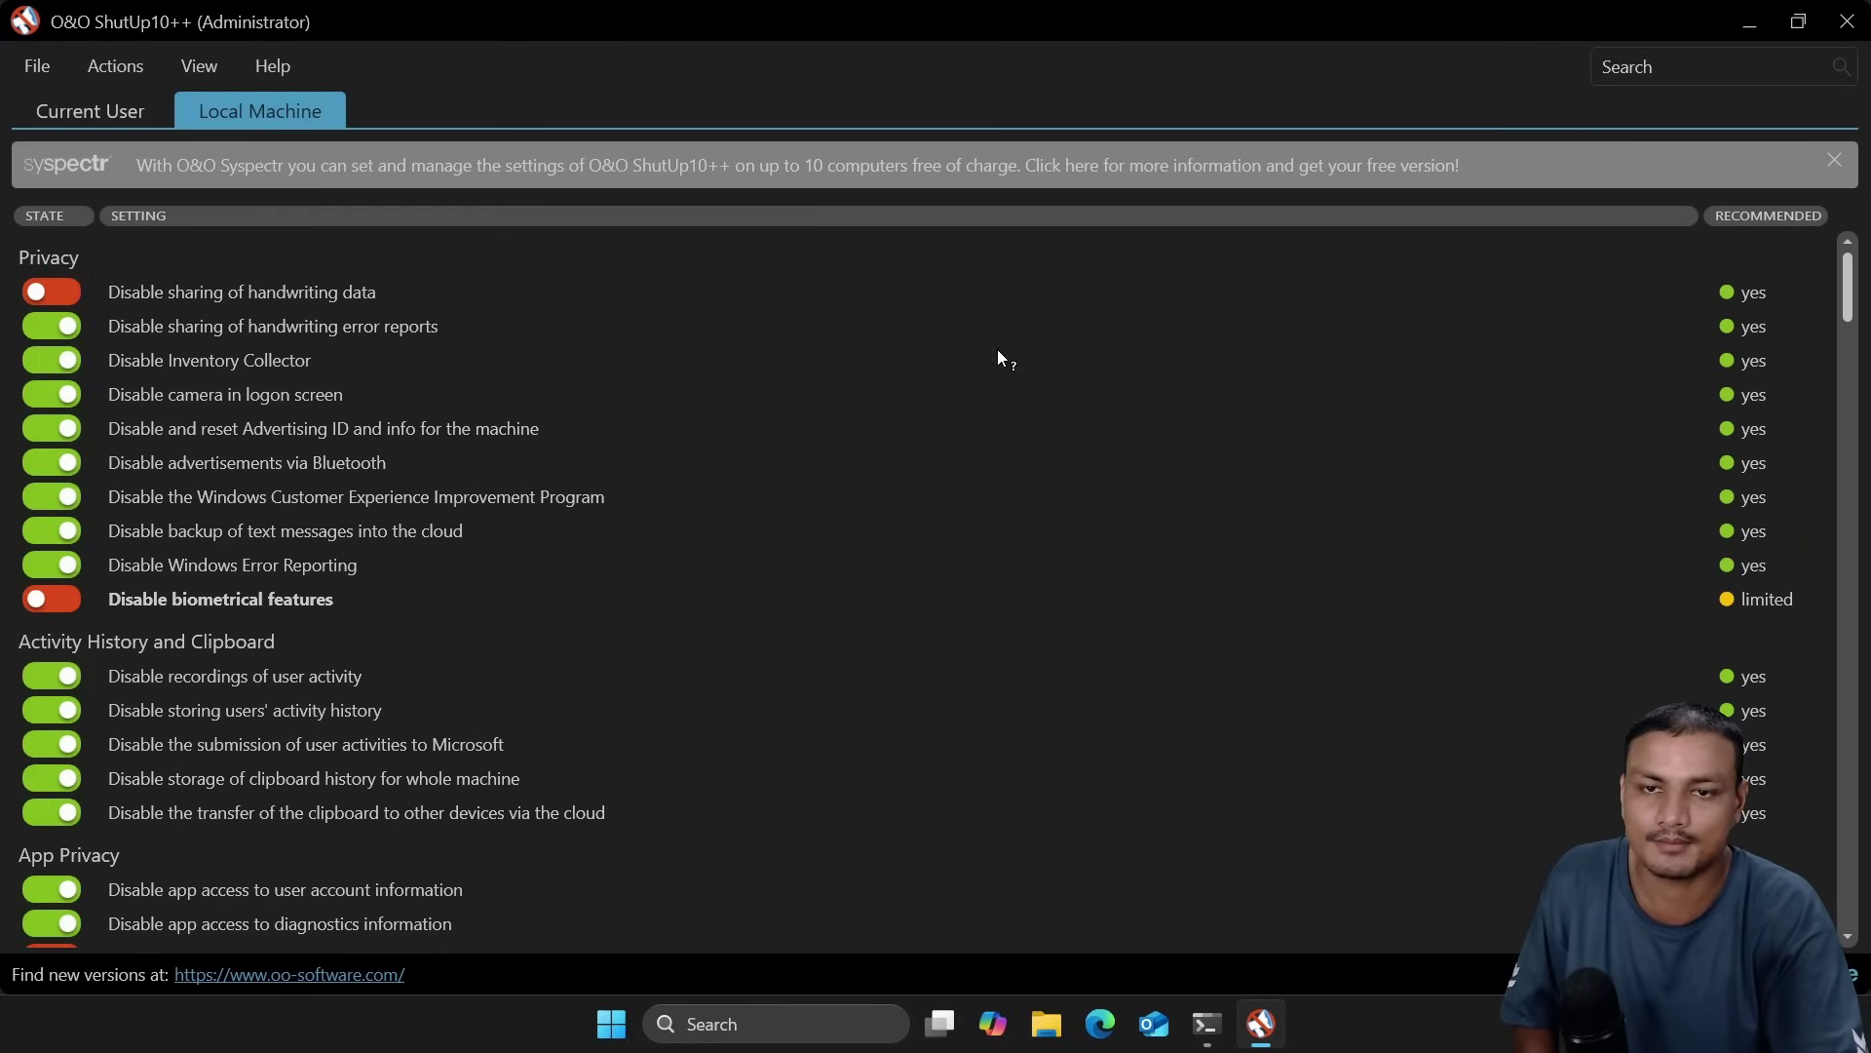
- Review the updated Local Machine list, then bring up the Create a system restoration point option
scroll(1850, 293, down, 5)
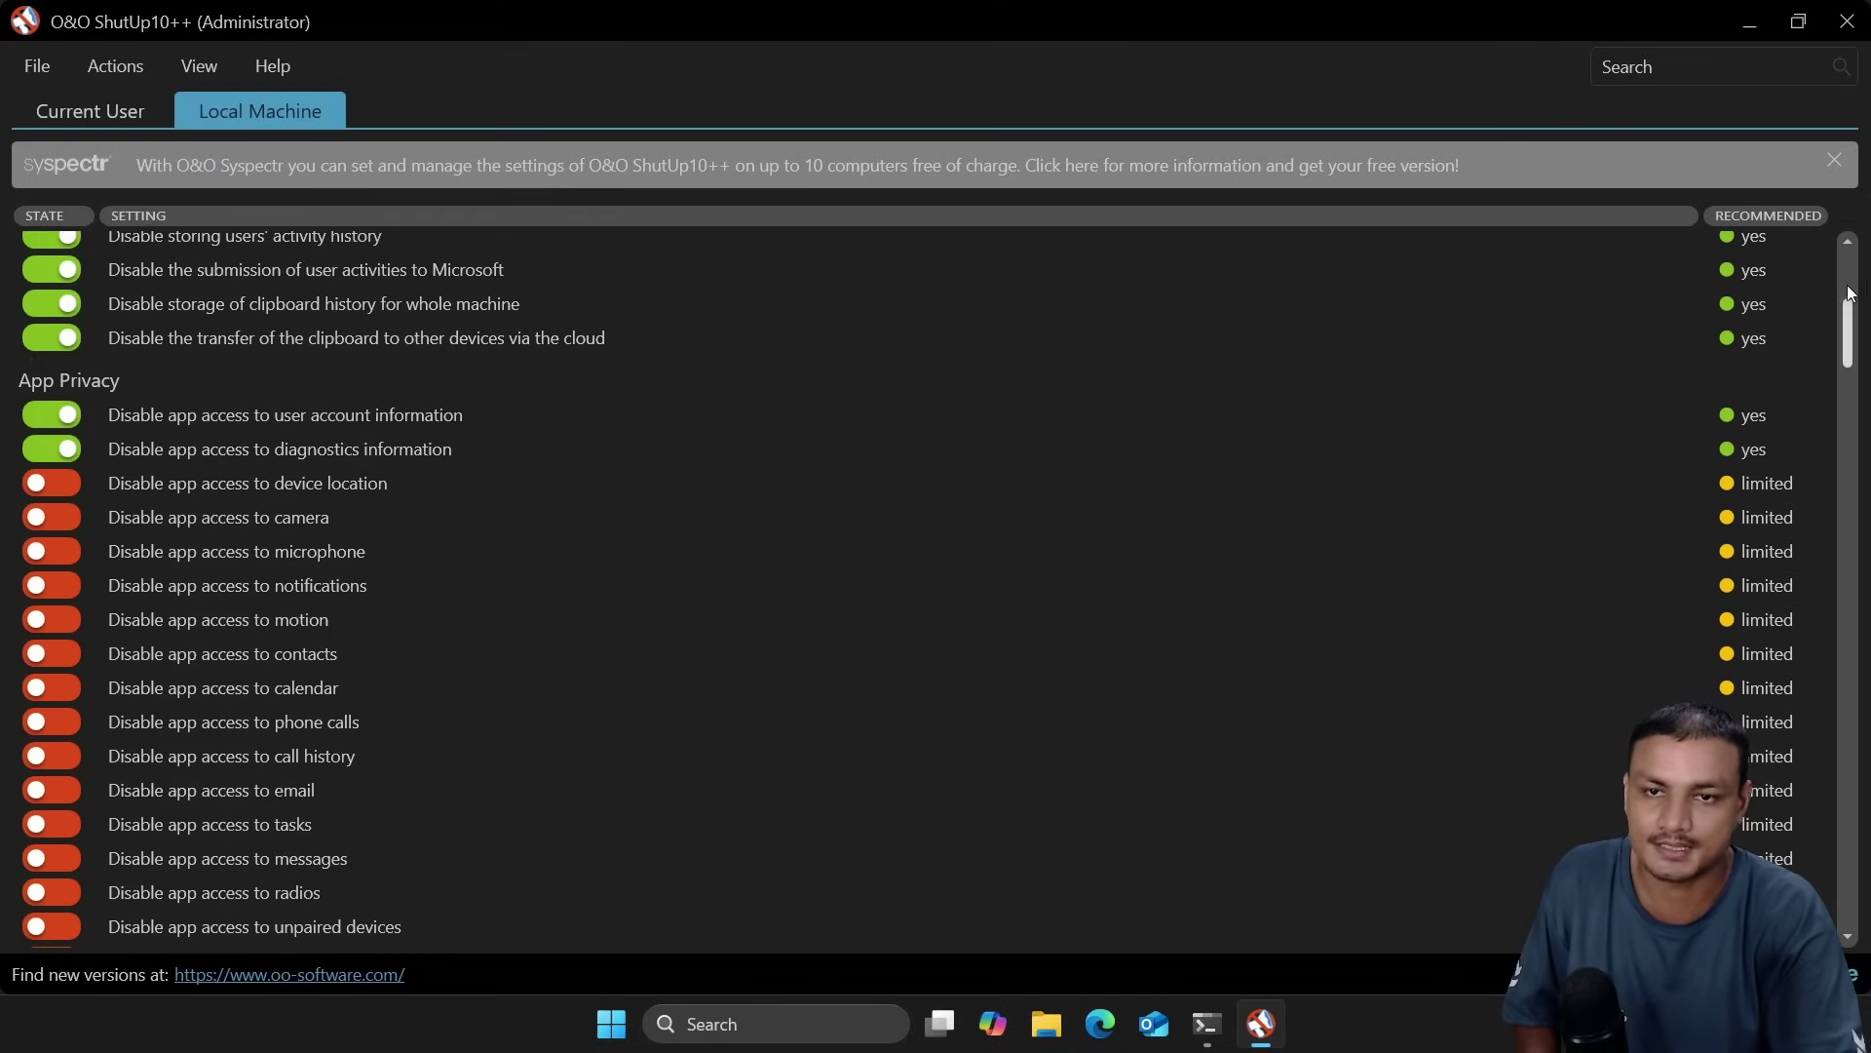
scroll(79, 358, up, 5)
scroll(76, 529, down, 6)
scroll(131, 587, down, 7)
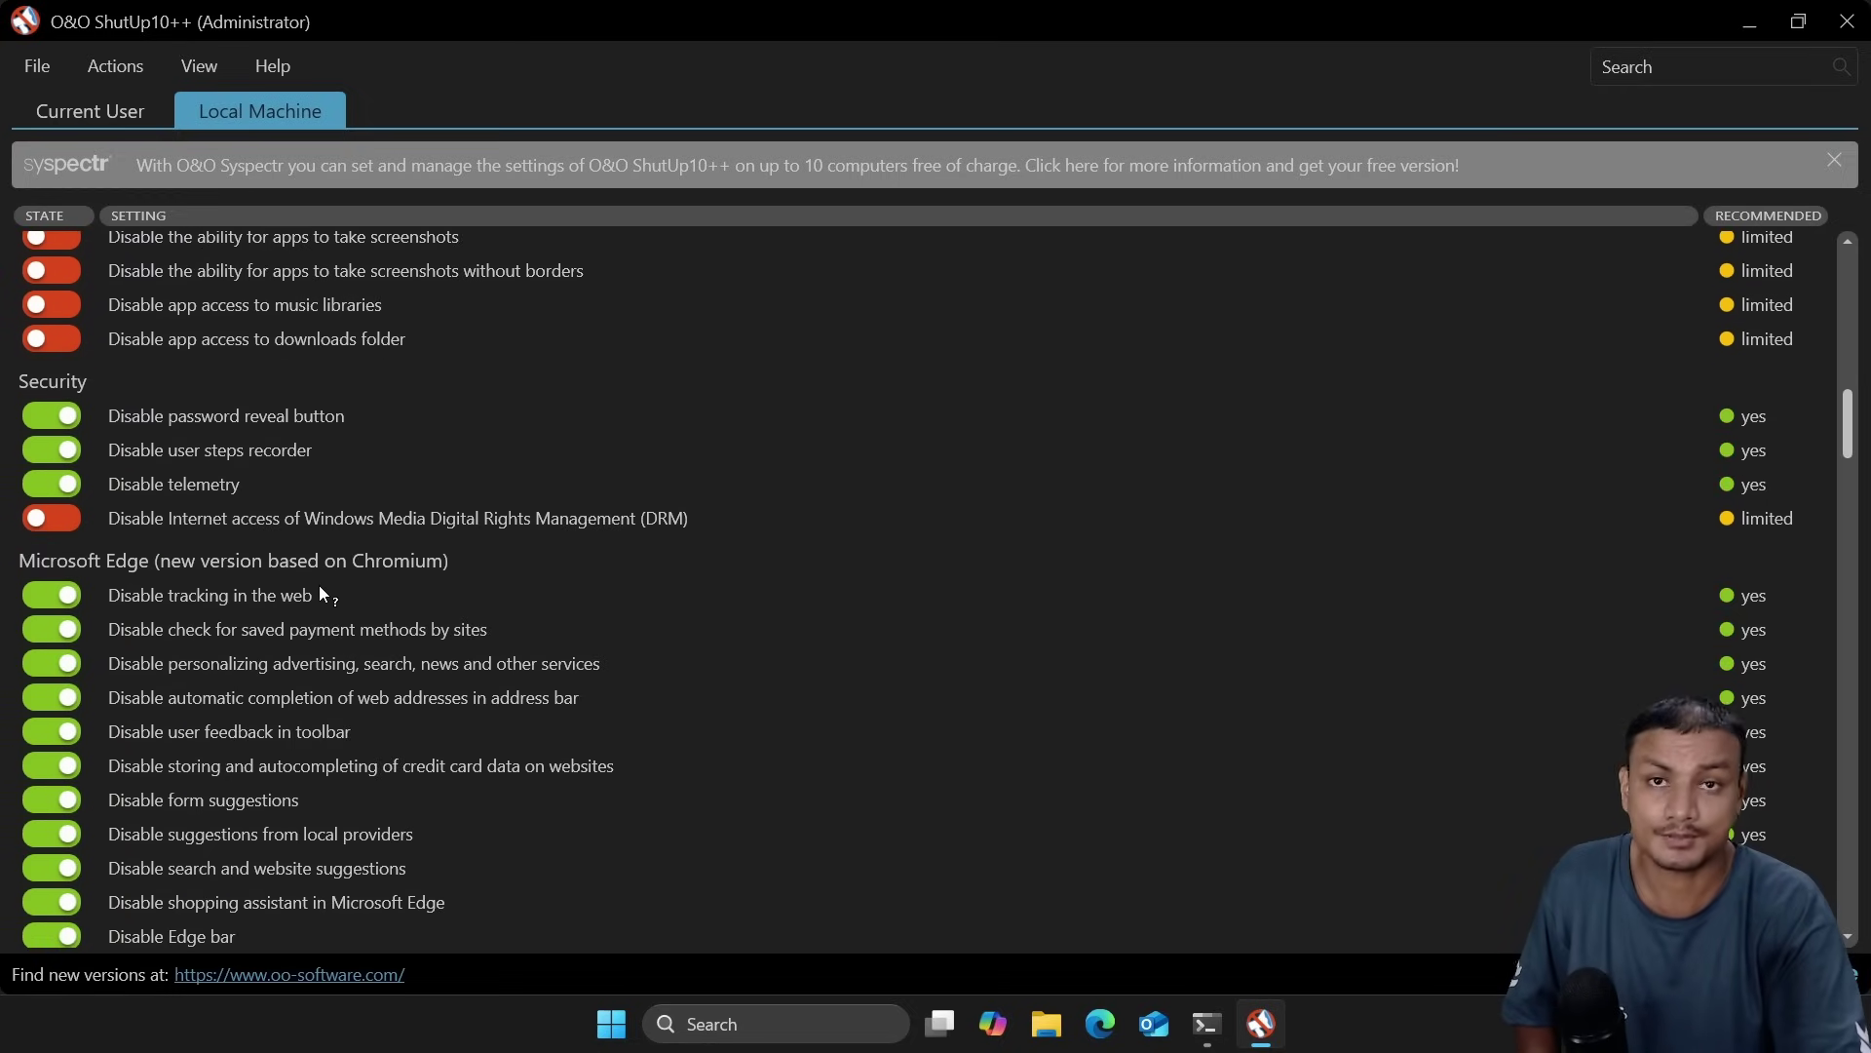
scroll(324, 573, down, 5)
scroll(324, 572, down, 12)
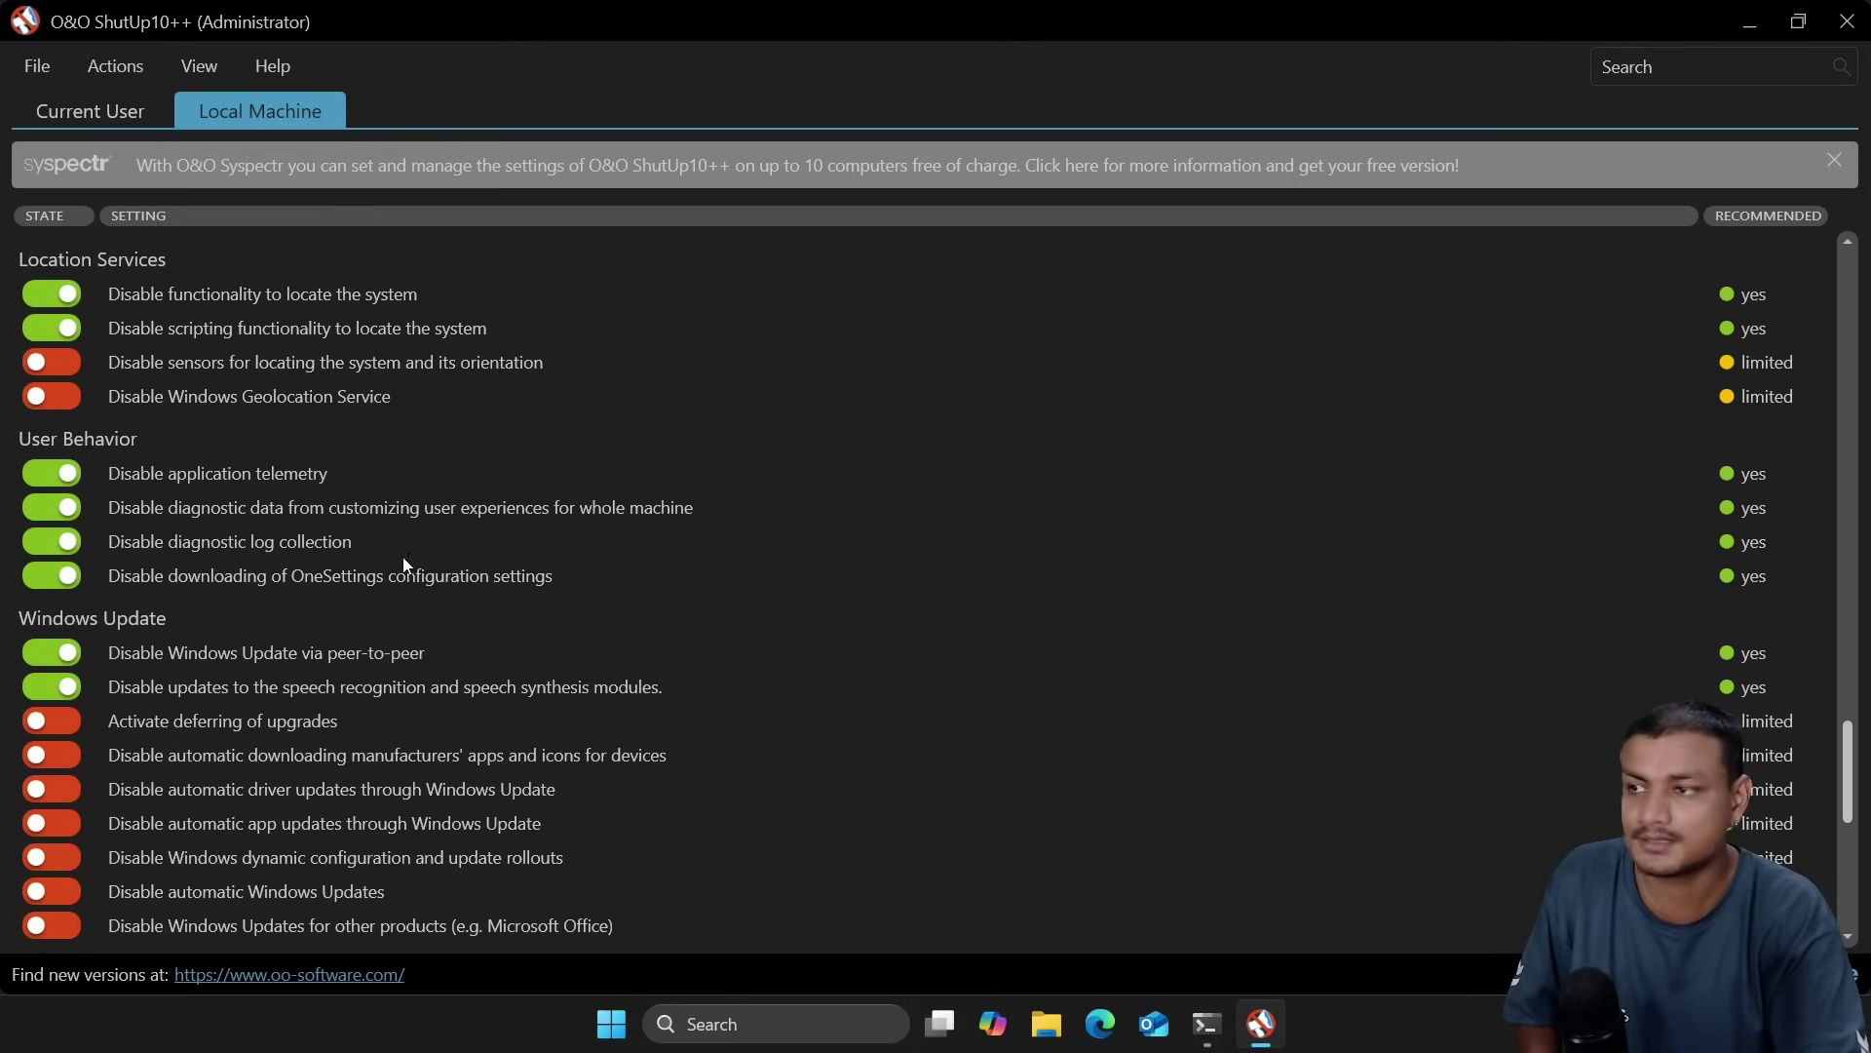
scroll(156, 573, down, 1)
scroll(439, 555, up, 3)
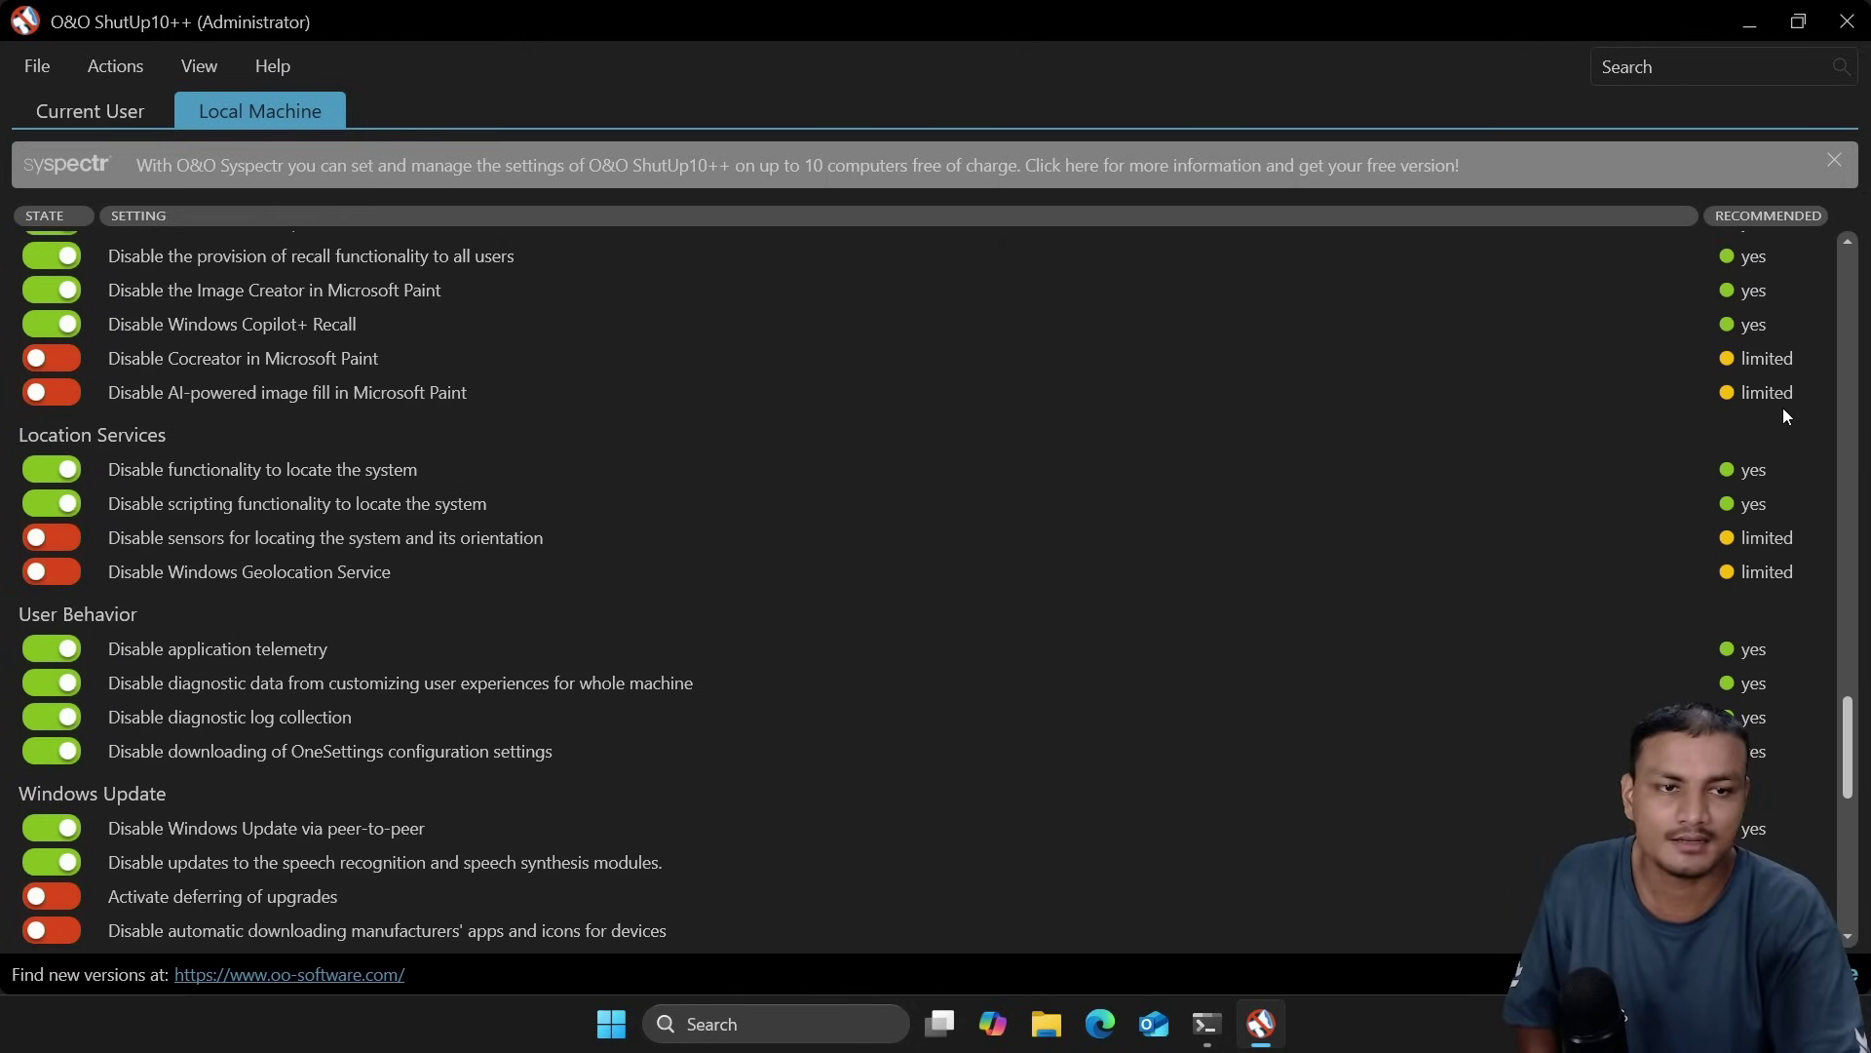
scroll(1768, 364, down, 4)
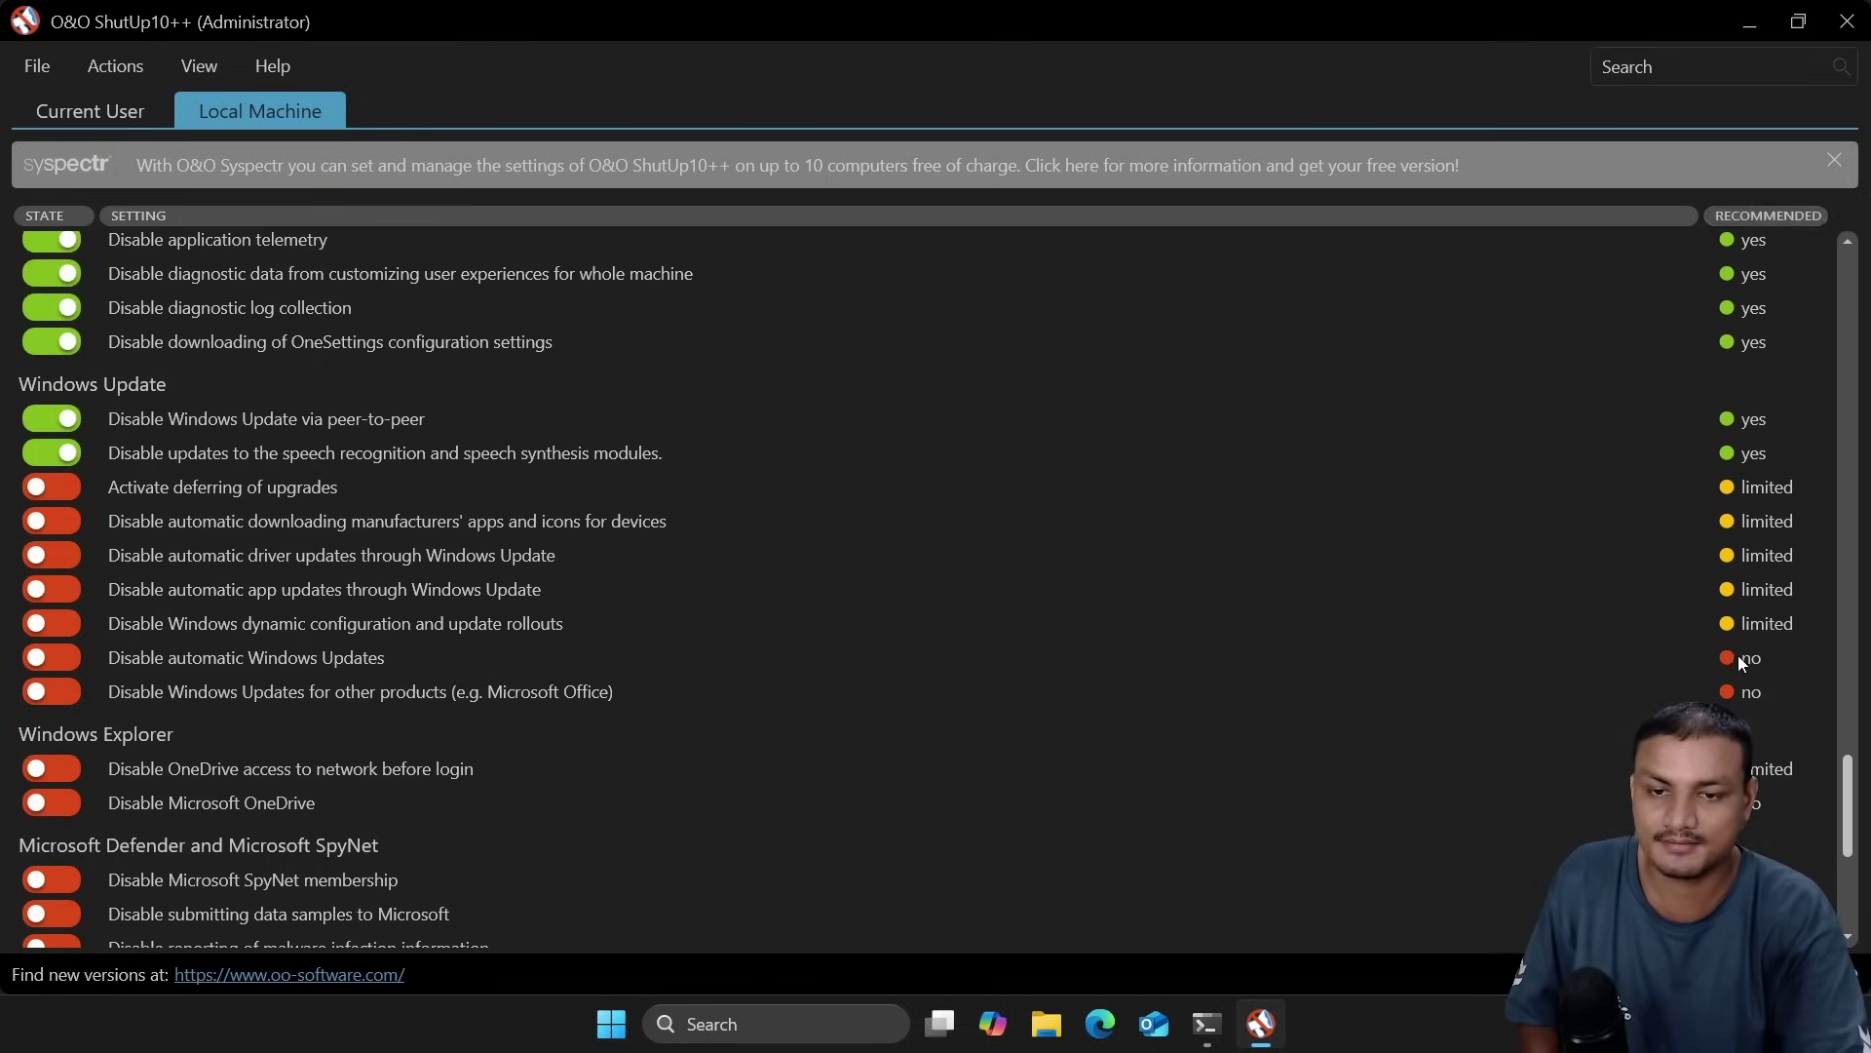
scroll(1739, 655, down, 1)
scroll(1753, 600, down, 2)
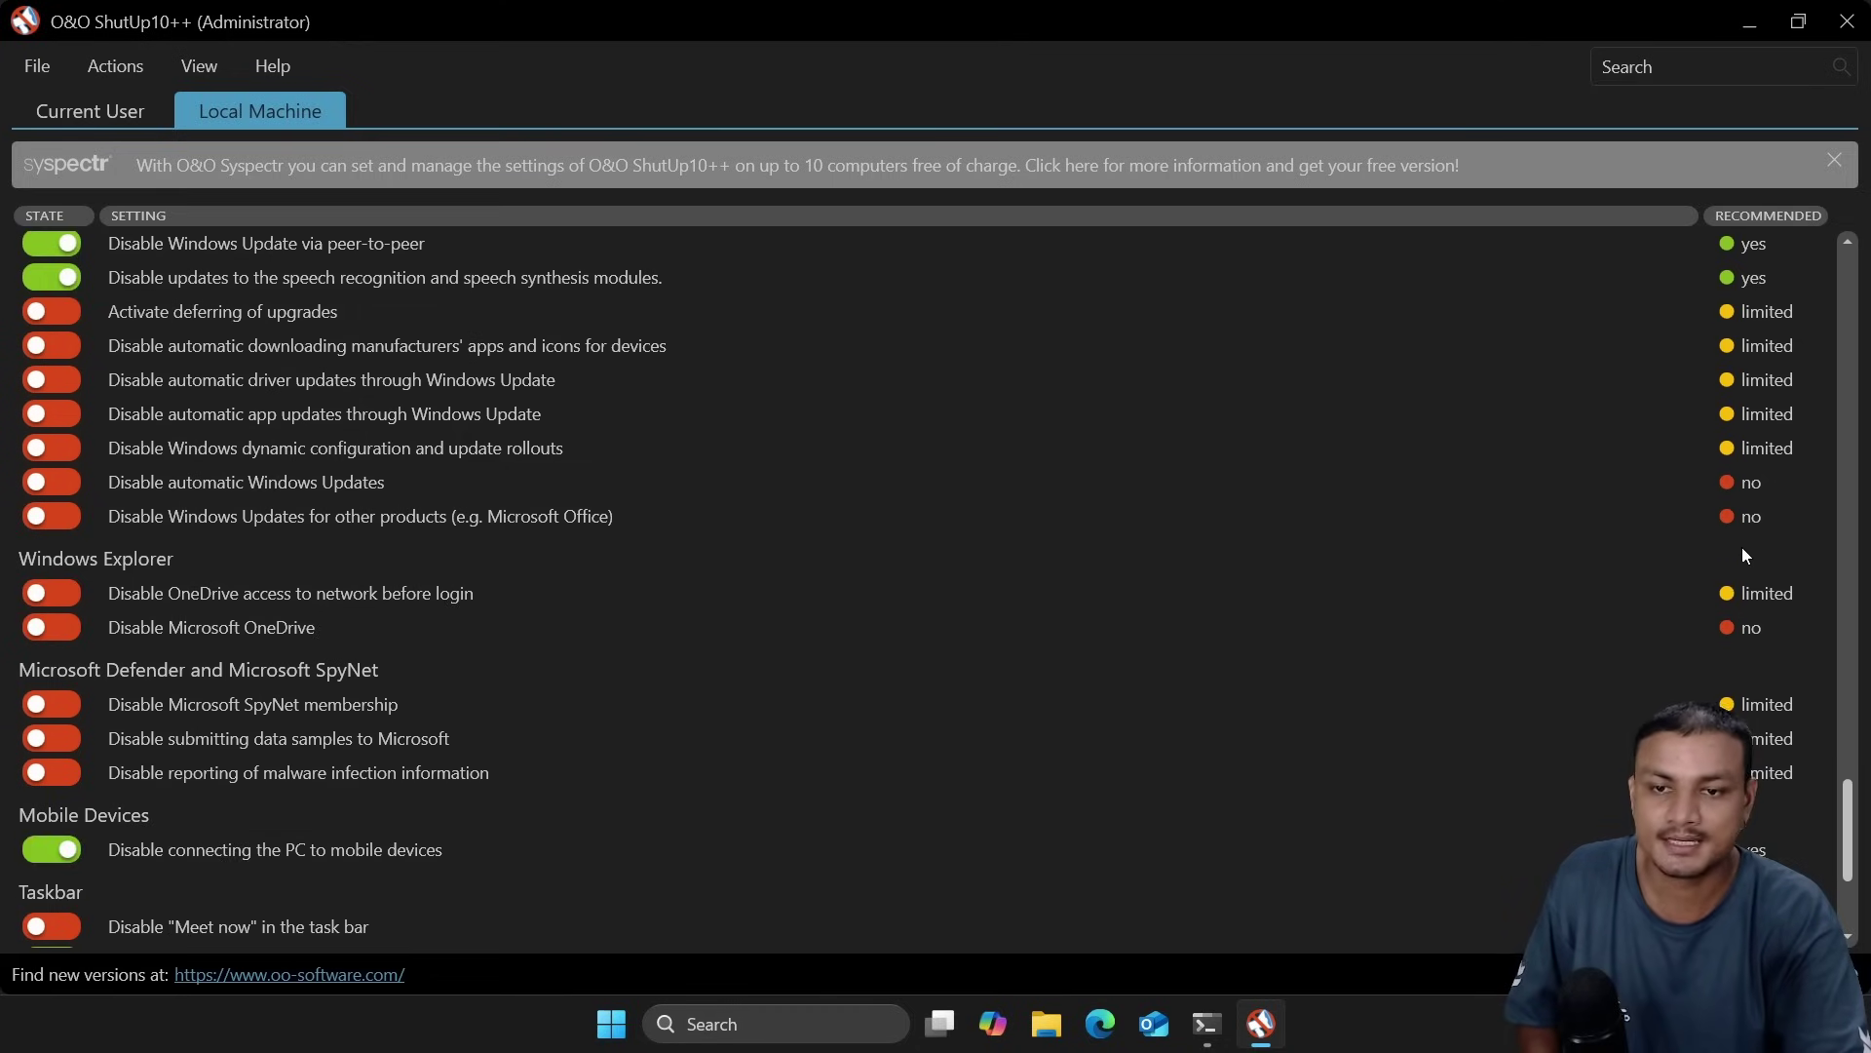
scroll(1745, 494, down, 5)
click(115, 66)
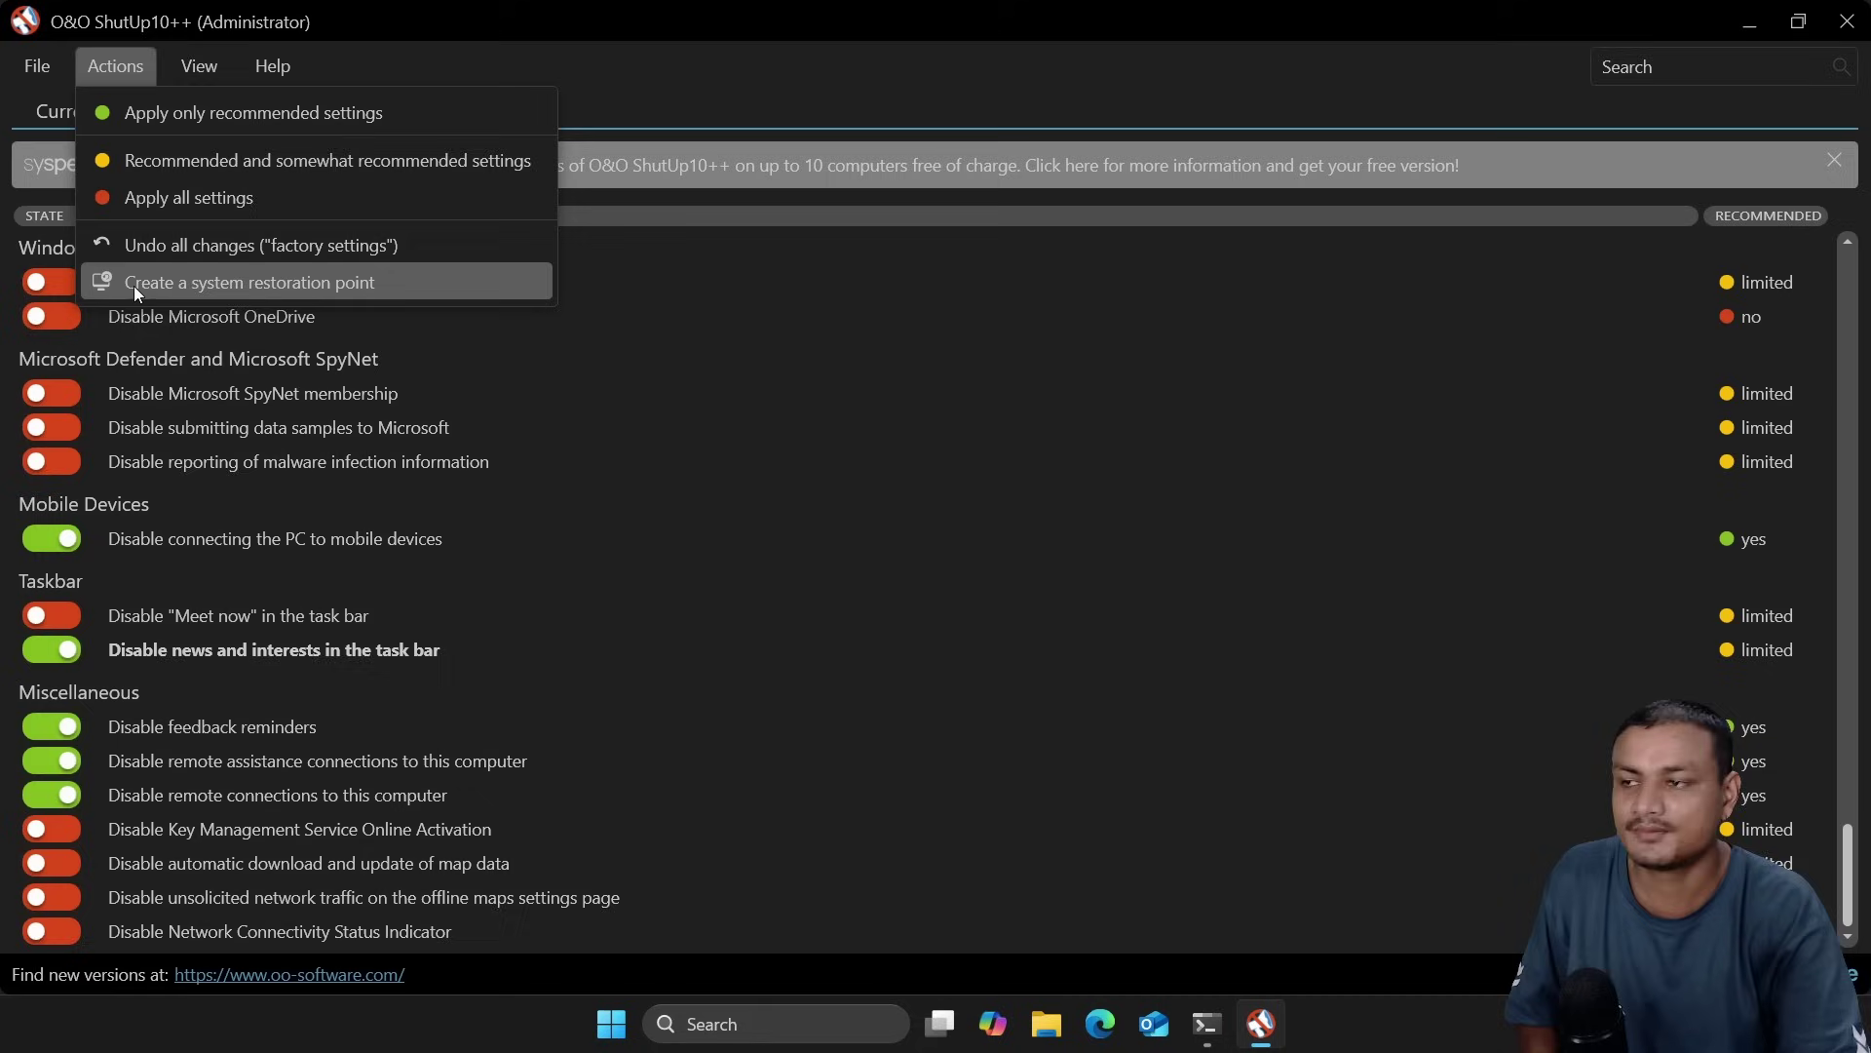